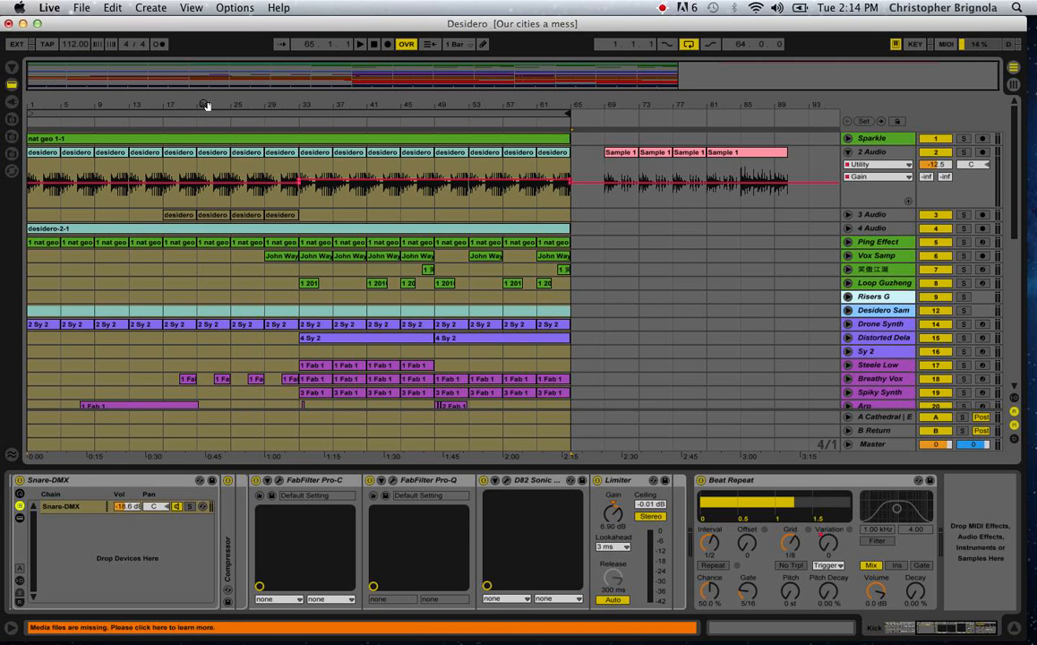
Look over the whole arrangement, including the lower tracks and the gain automation of the Ping Effect track.
left_click_drag(204, 104, 204, 130)
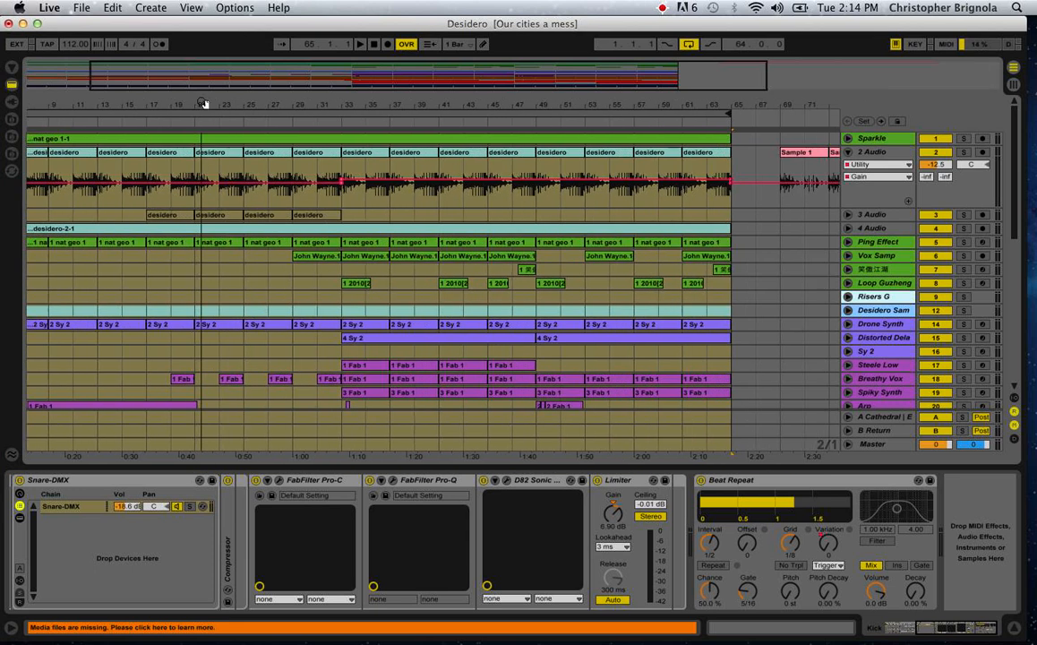
scroll(242, 192, "left", 3)
scroll(246, 197, "down", 3)
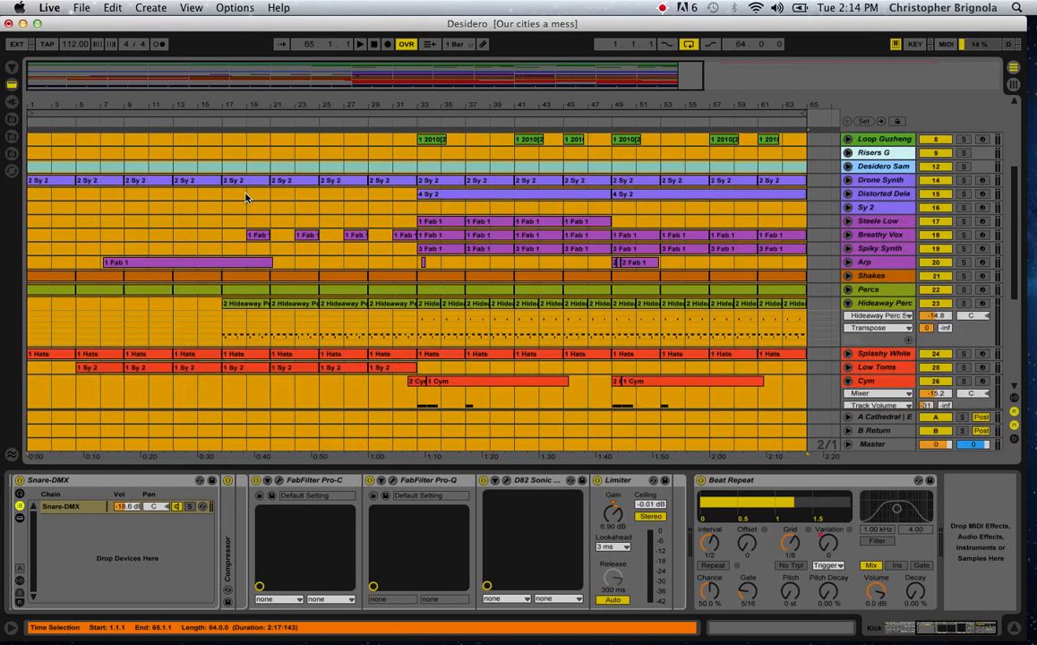
scroll(246, 197, "up", 3)
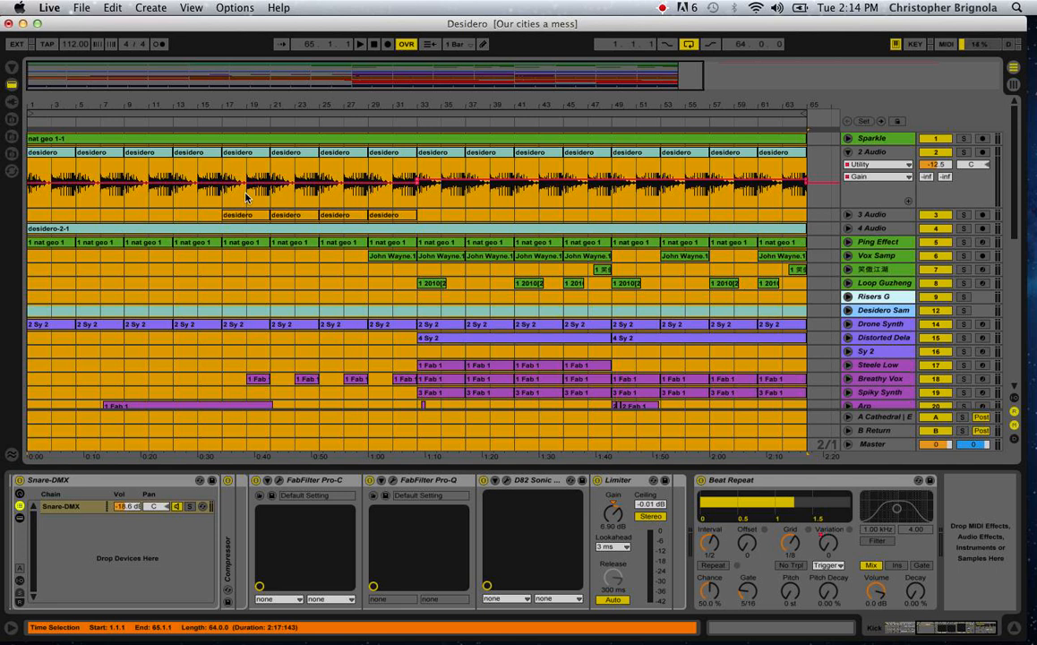
left_click(462, 214)
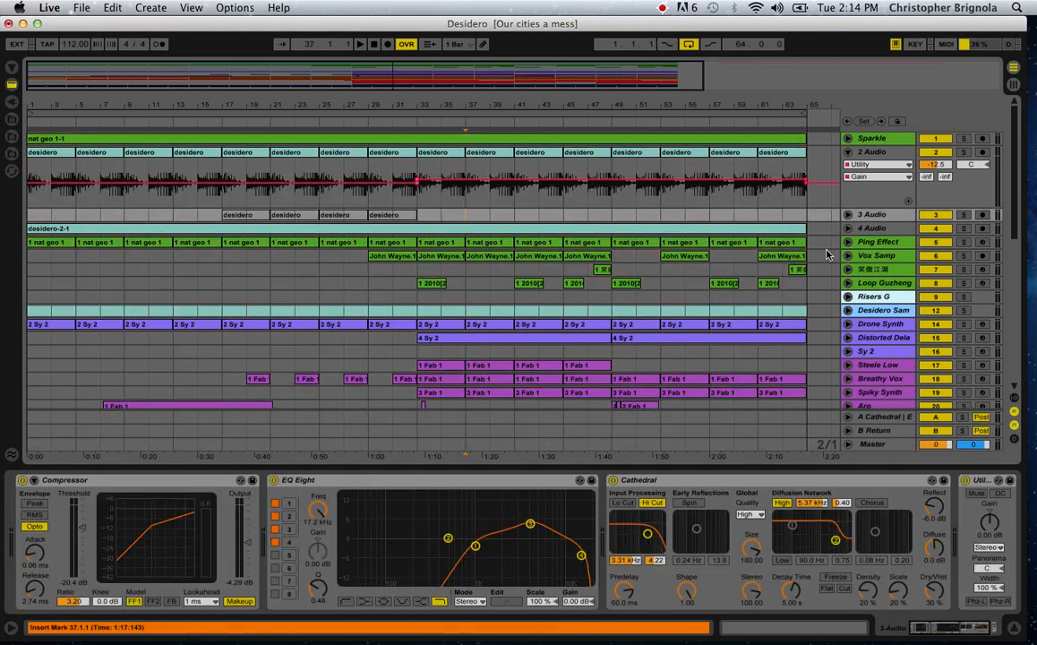
left_click(846, 243)
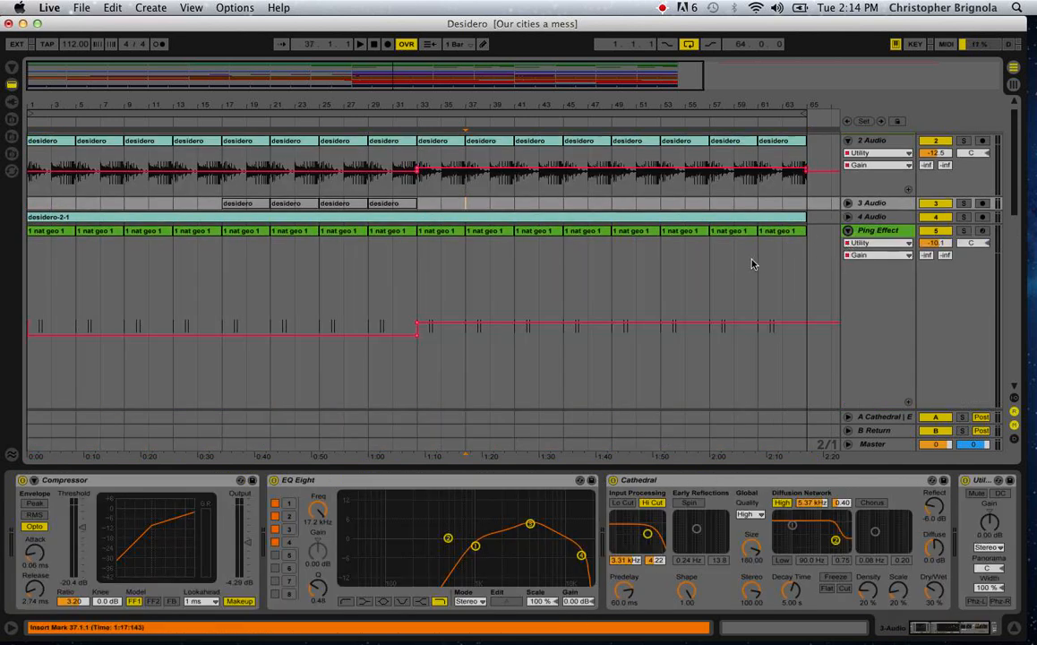
scroll(752, 262, "up", 1)
left_click(847, 241)
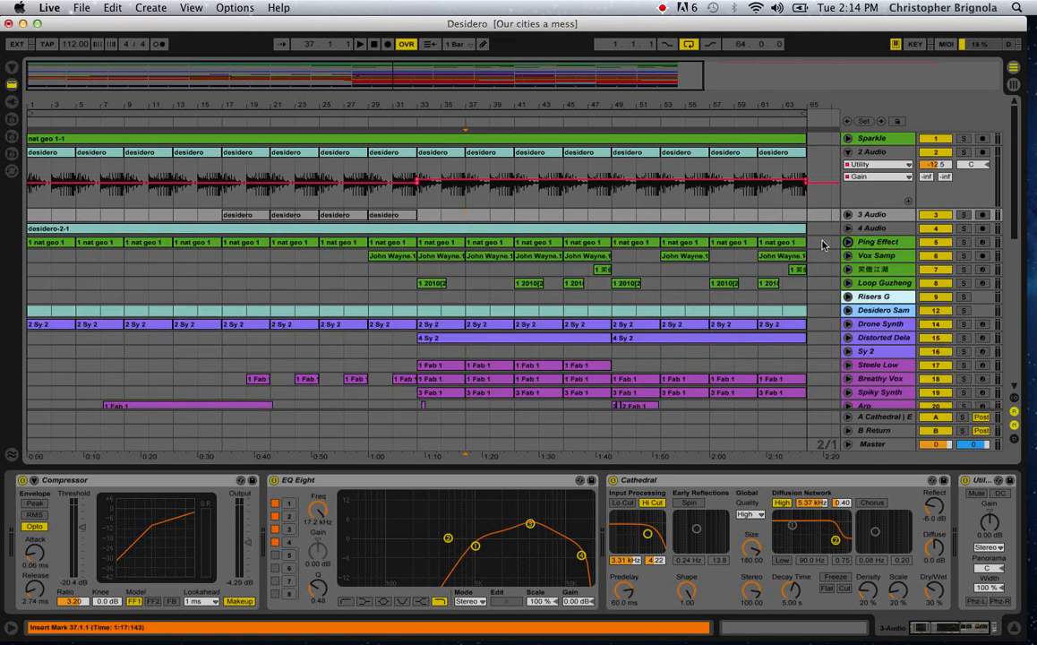
Expand and solo the Sparkle track and set the insert marker at the start of its clip.
left_click(847, 139)
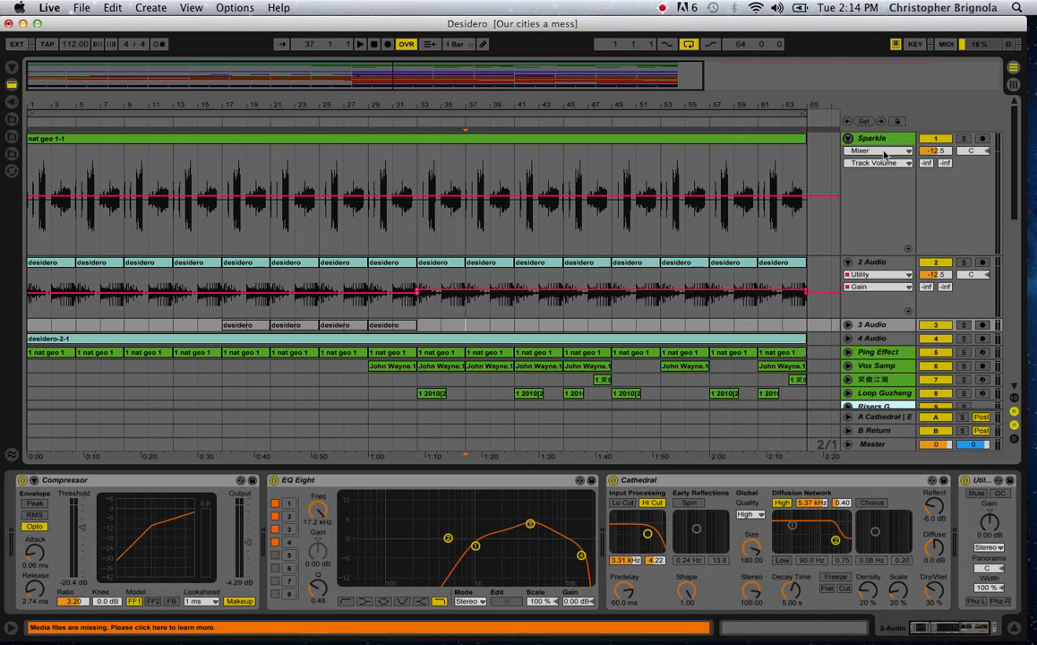
left_click(964, 139)
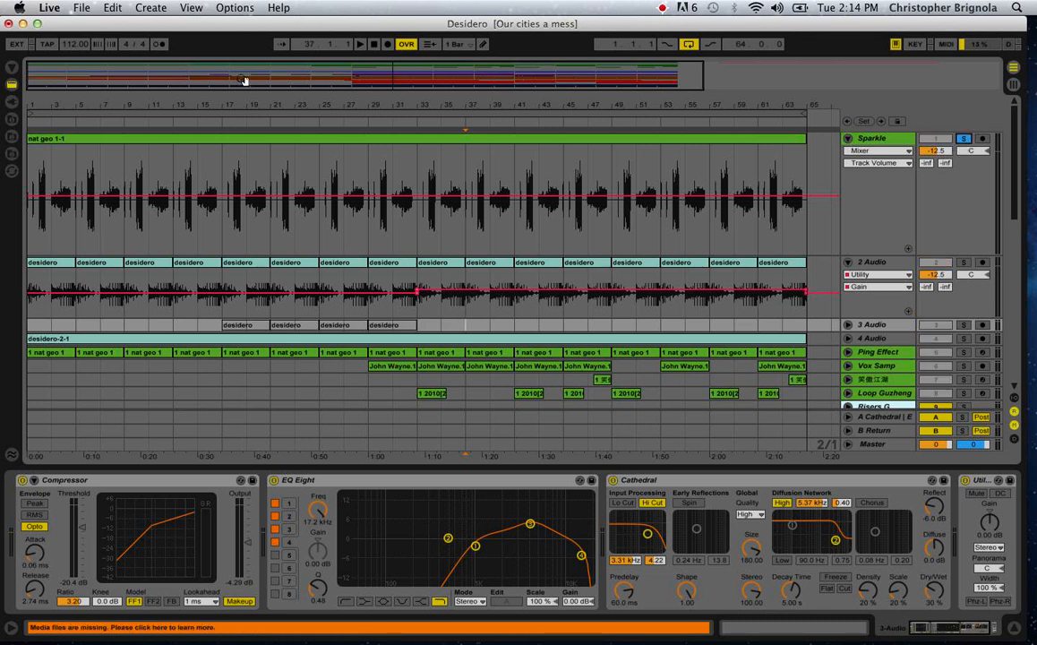
left_click_drag(126, 101, 131, 186)
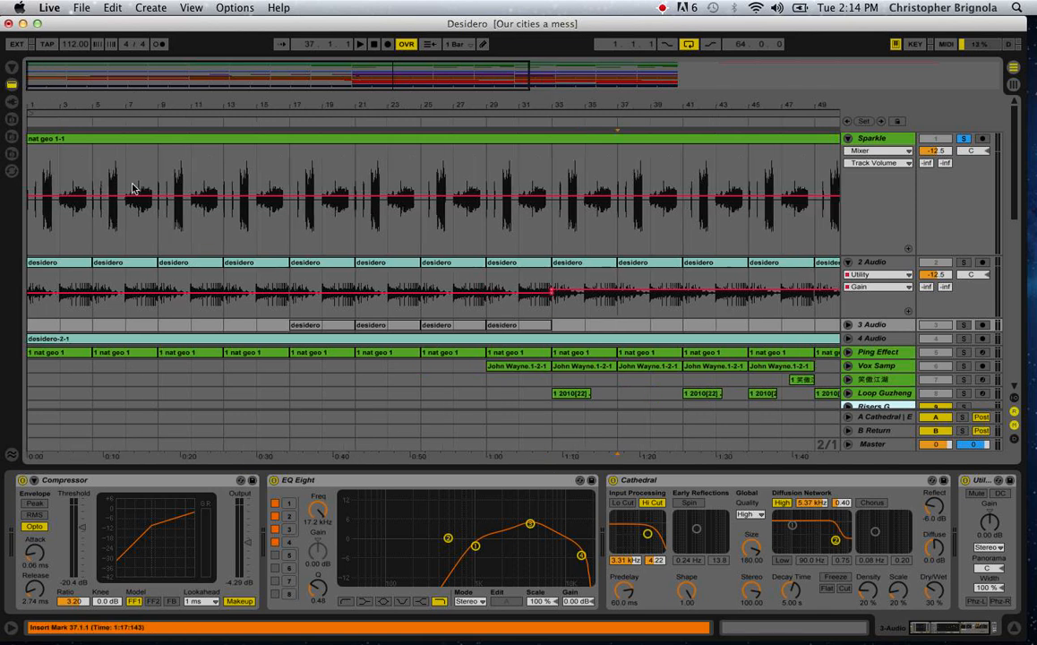
left_click(33, 240)
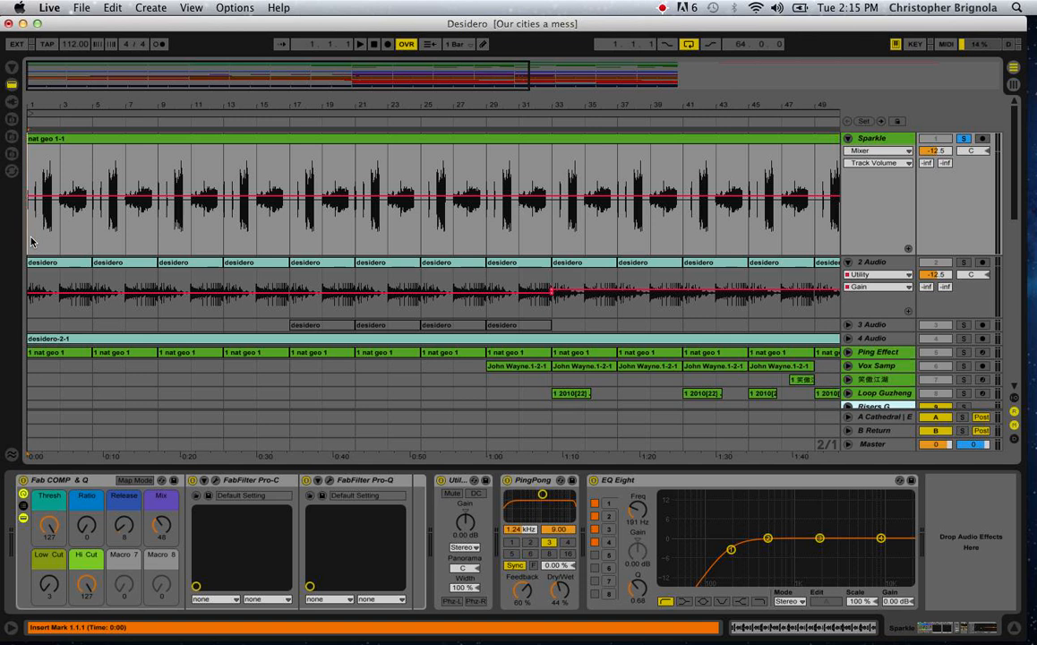
left_click_drag(53, 98, 60, 175)
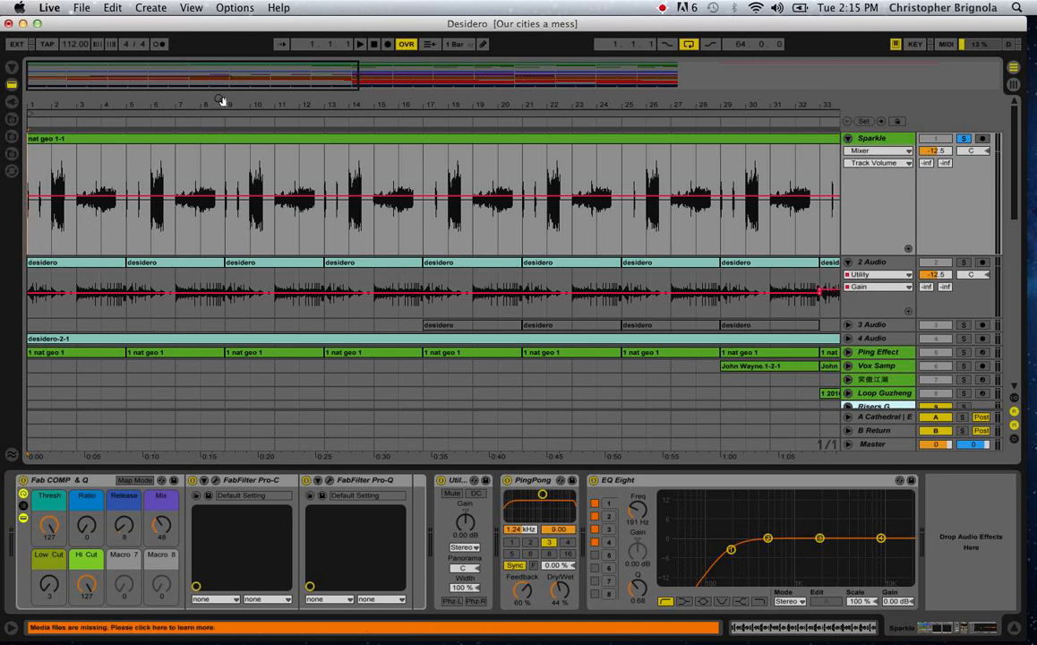
left_click_drag(223, 100, 117, 100)
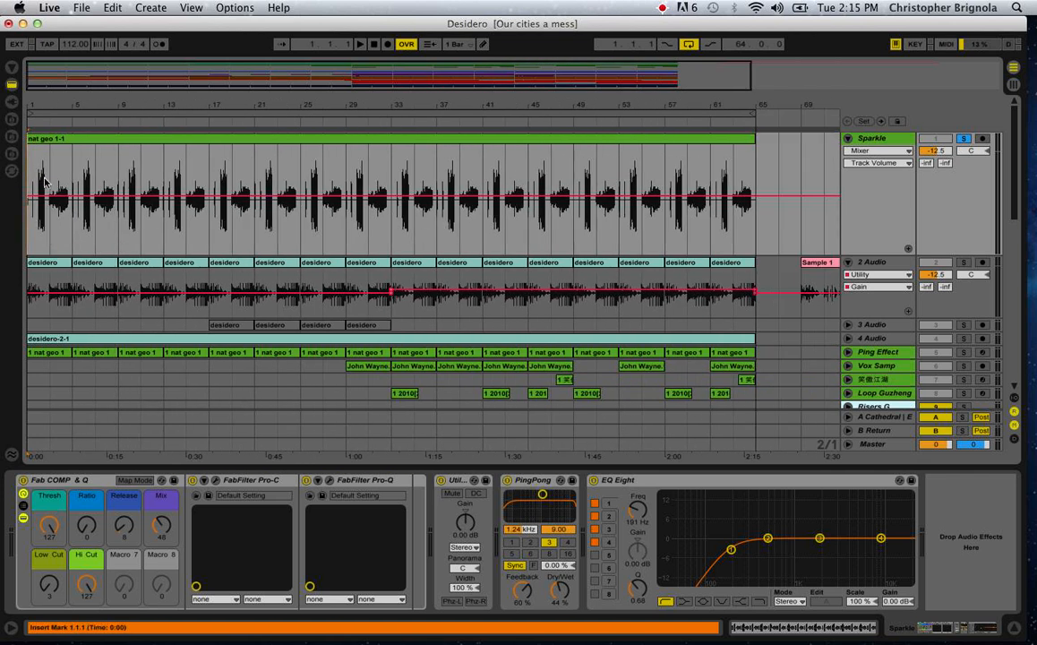
left_click_drag(41, 102, 46, 161)
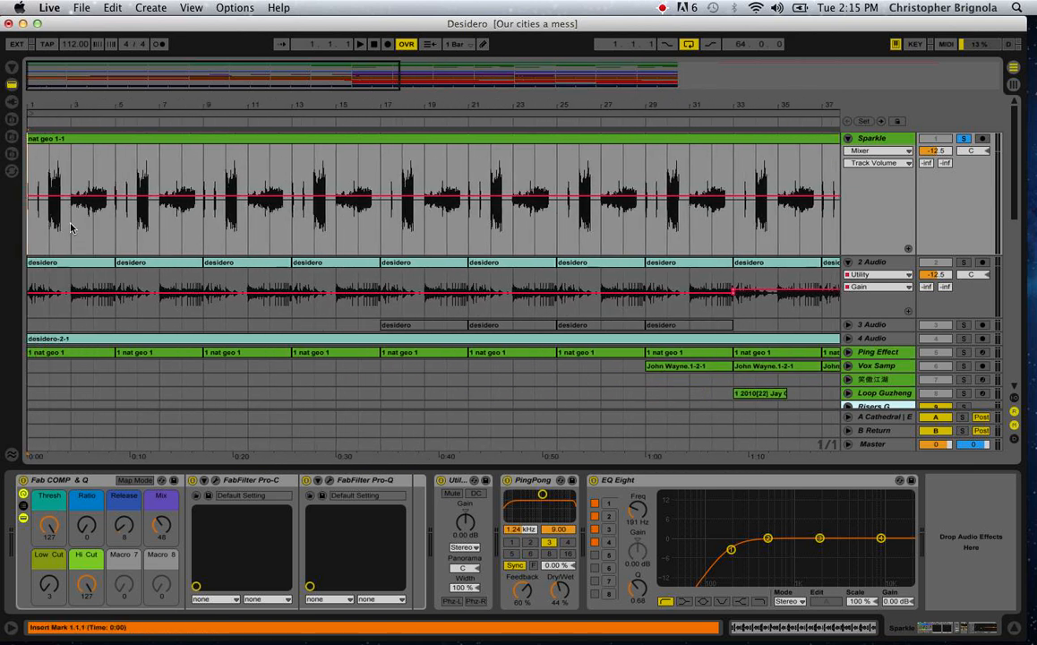
left_click(70, 228)
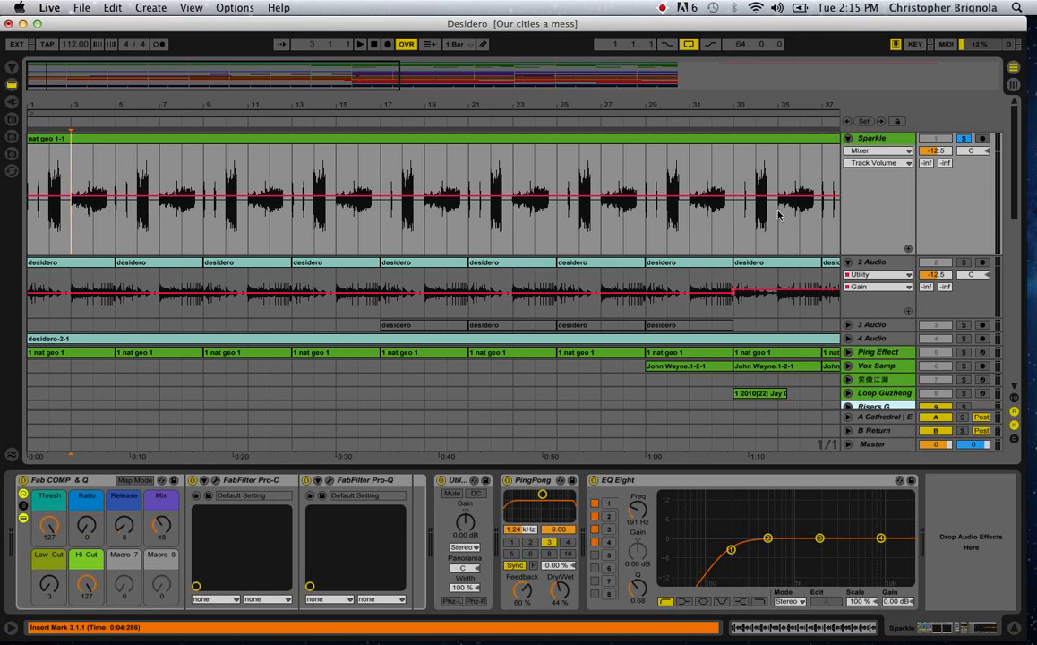
scroll(779, 215, "right", 10)
scroll(779, 215, "left", 10)
key("super+e")
left_click(116, 233)
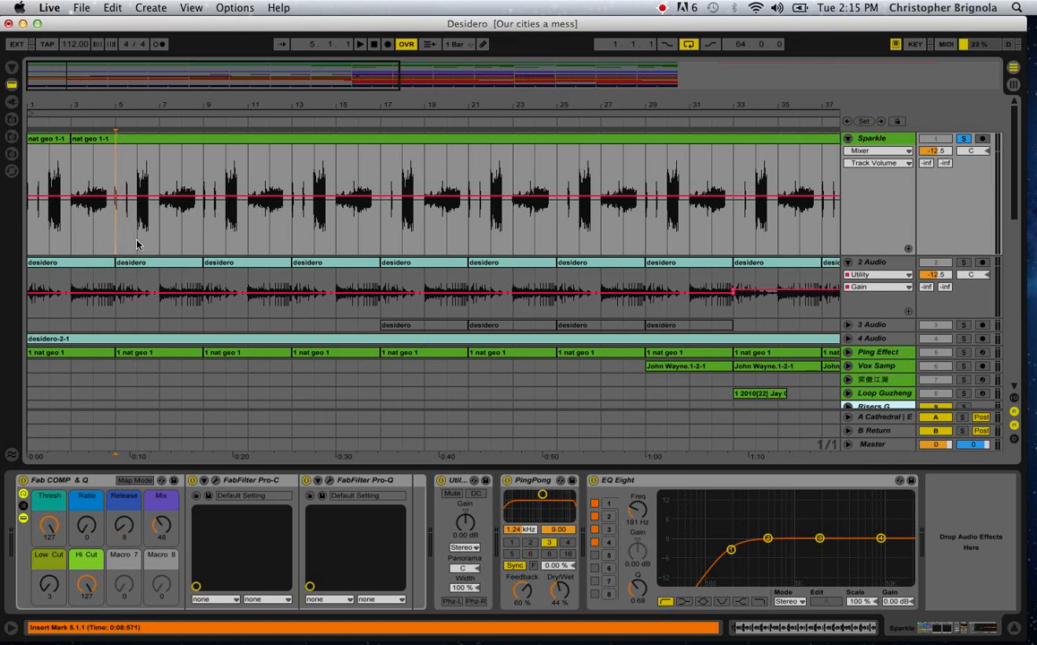
left_click(137, 243)
key("super+e")
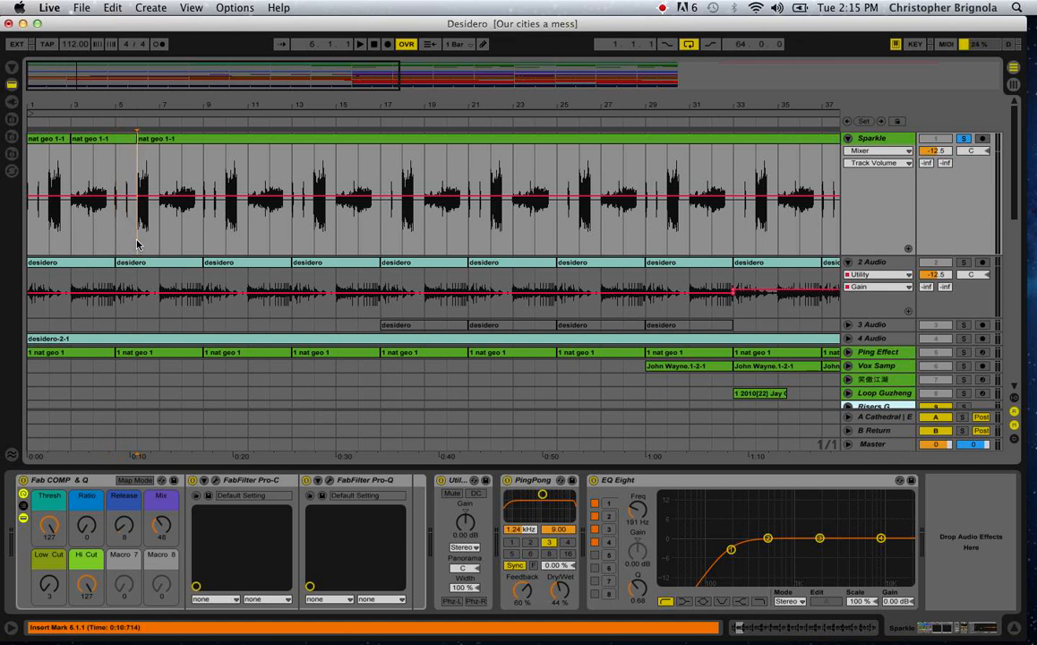
key("super+z")
key("super+z")
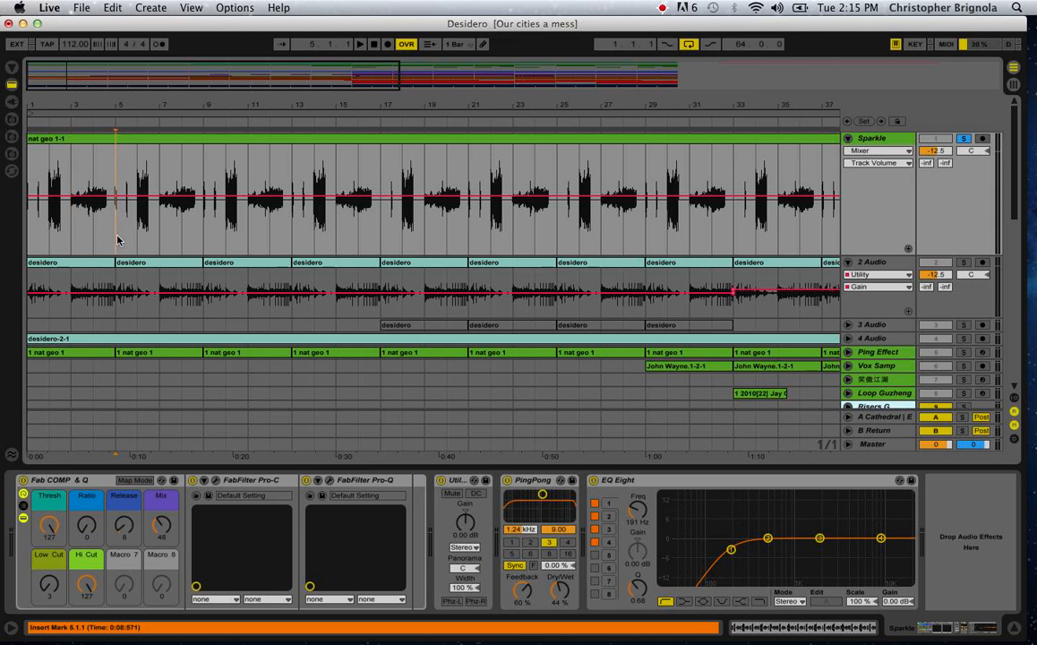
Split the Sparkle clip at bar 5 and play the soloed track from there and from bar 13.
key("super+e")
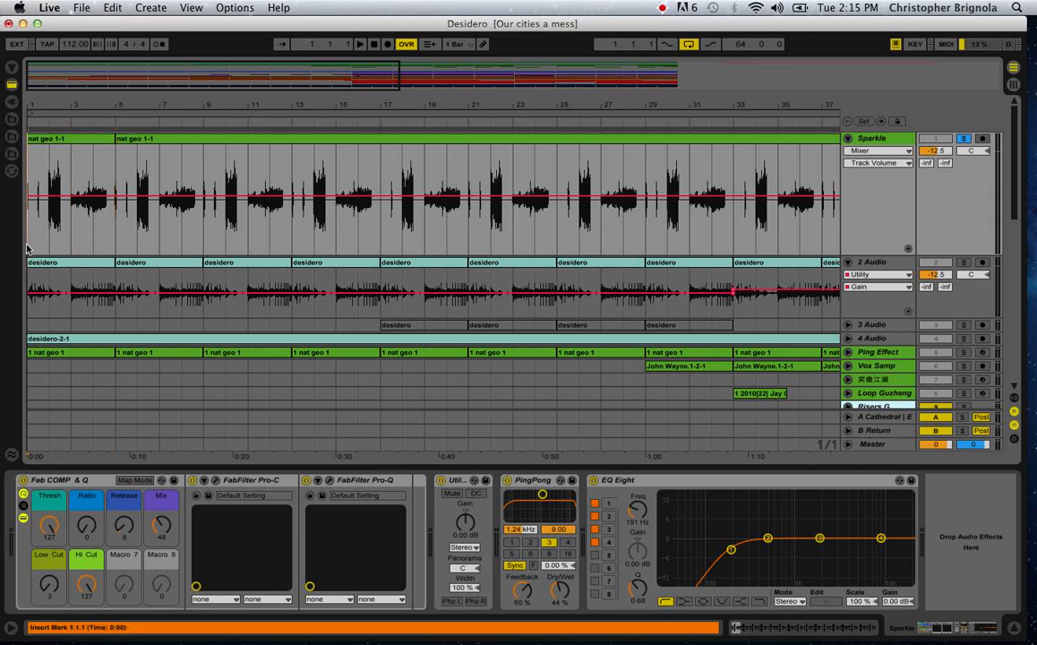
key("space")
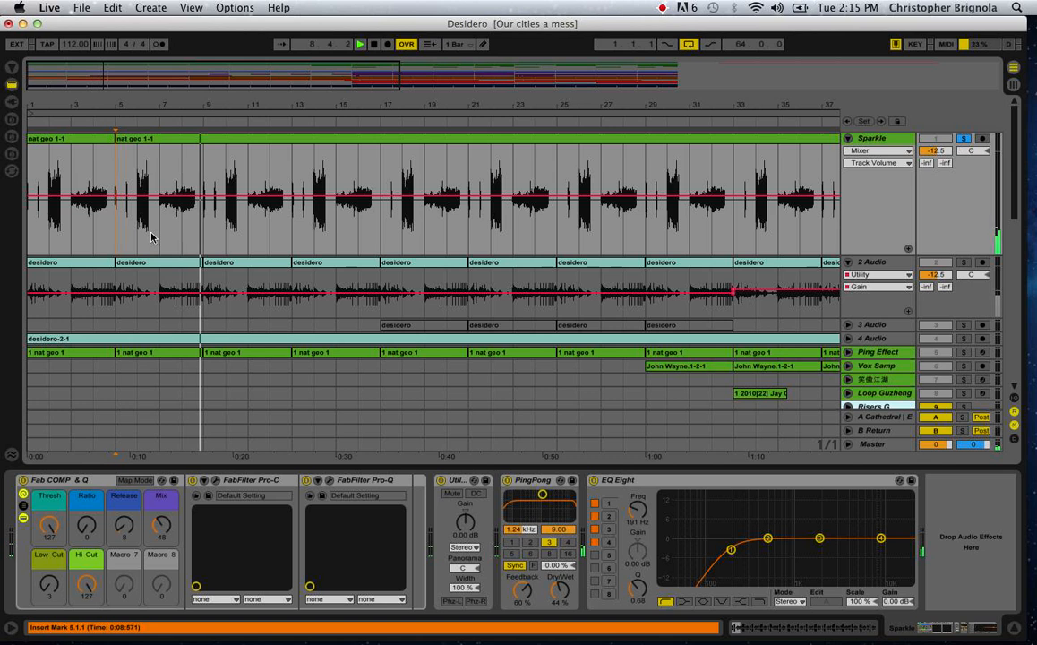
left_click(293, 231)
key("space")
key("space")
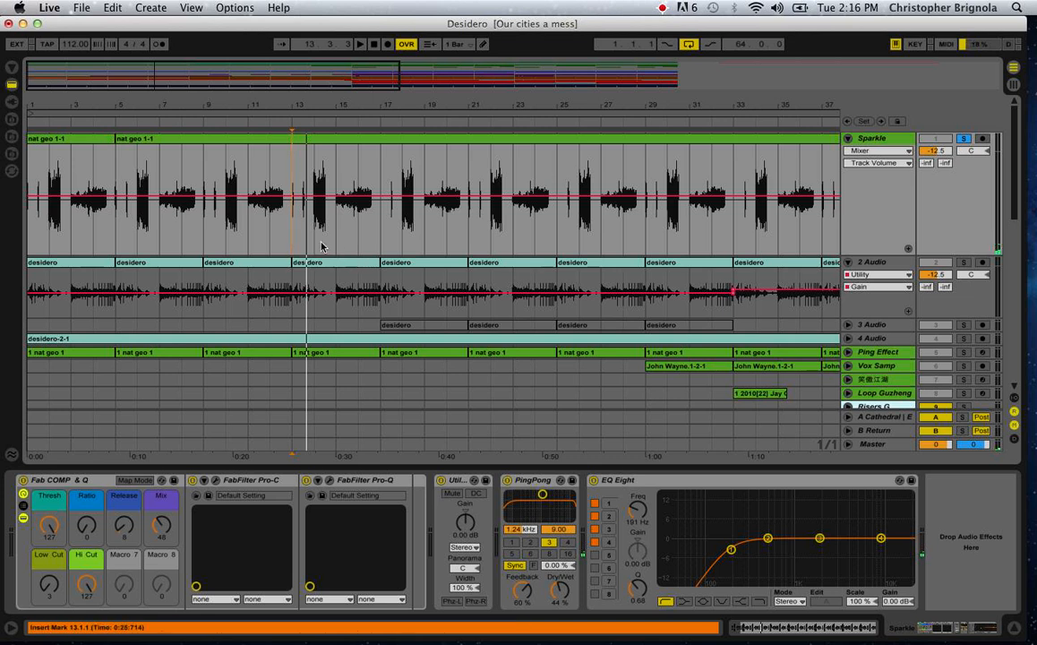
left_click(315, 242)
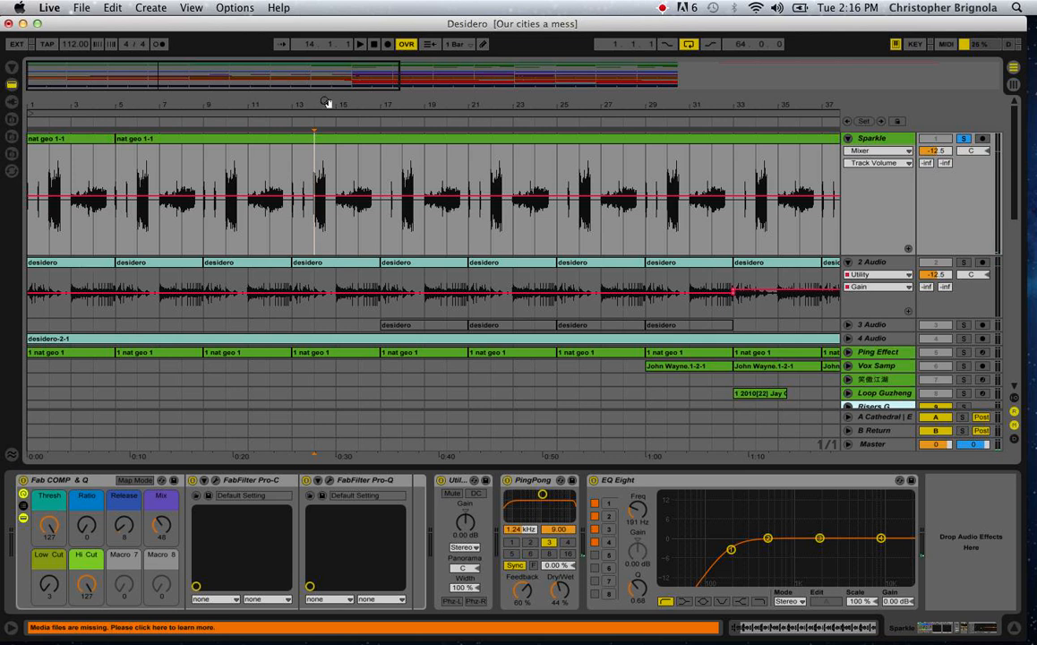
Unsolo the Sparkle track and play the full arrangement from bar 5.
left_click_drag(328, 101, 165, 102)
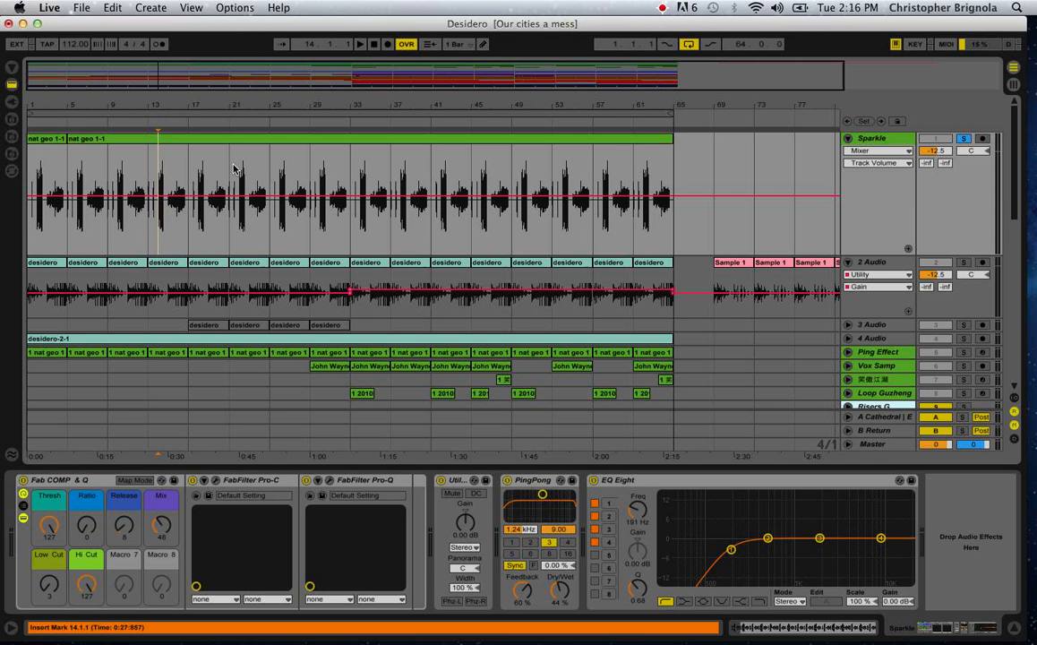
left_click(960, 139)
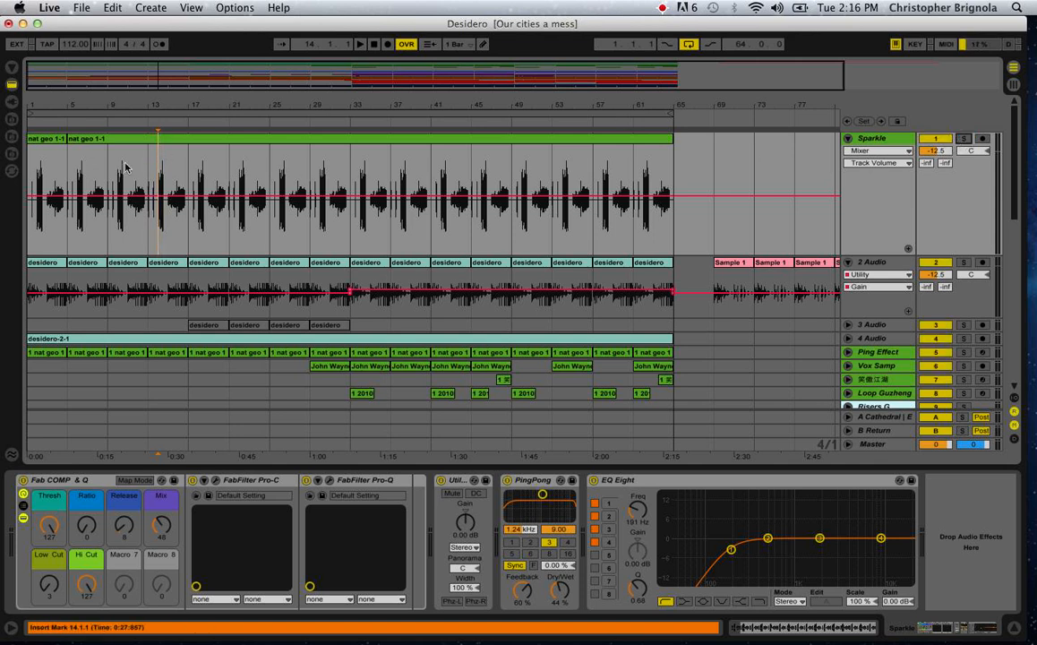
left_click(65, 237)
key("space")
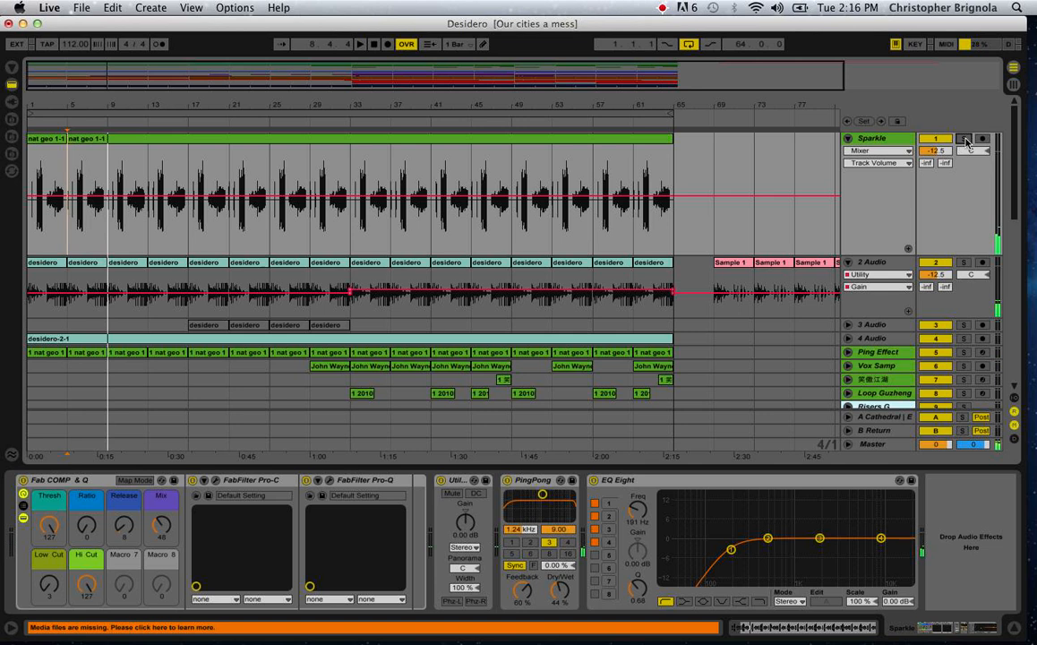
key("space")
Collapse the Sparkle track, expand the Ping Effect track, and play it soloed from bar 33.
left_click_drag(60, 109, 120, 106)
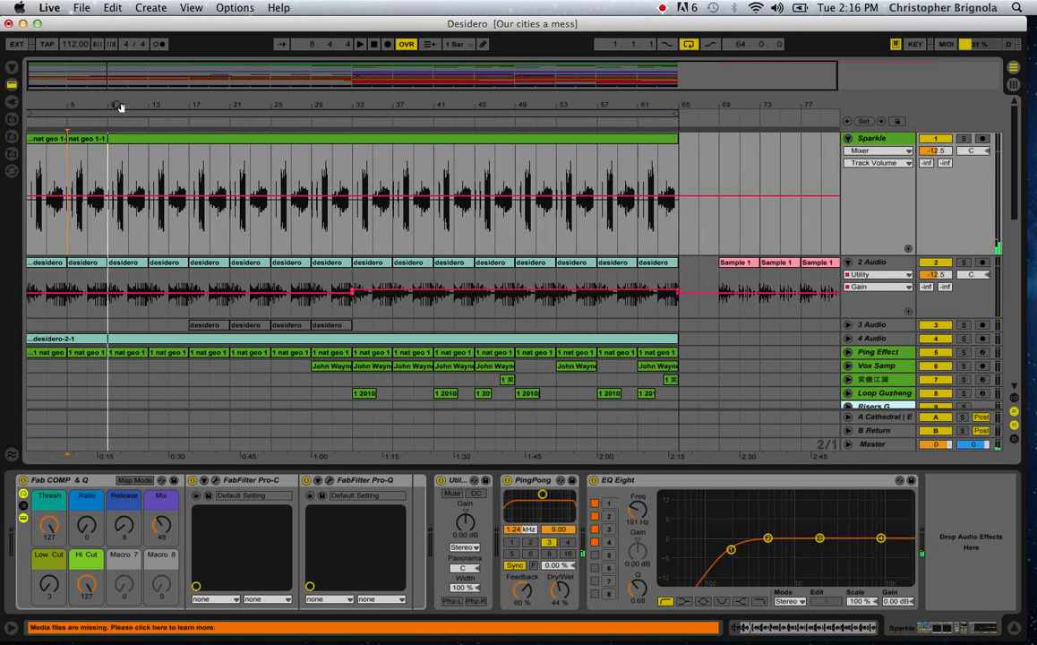
left_click(897, 124)
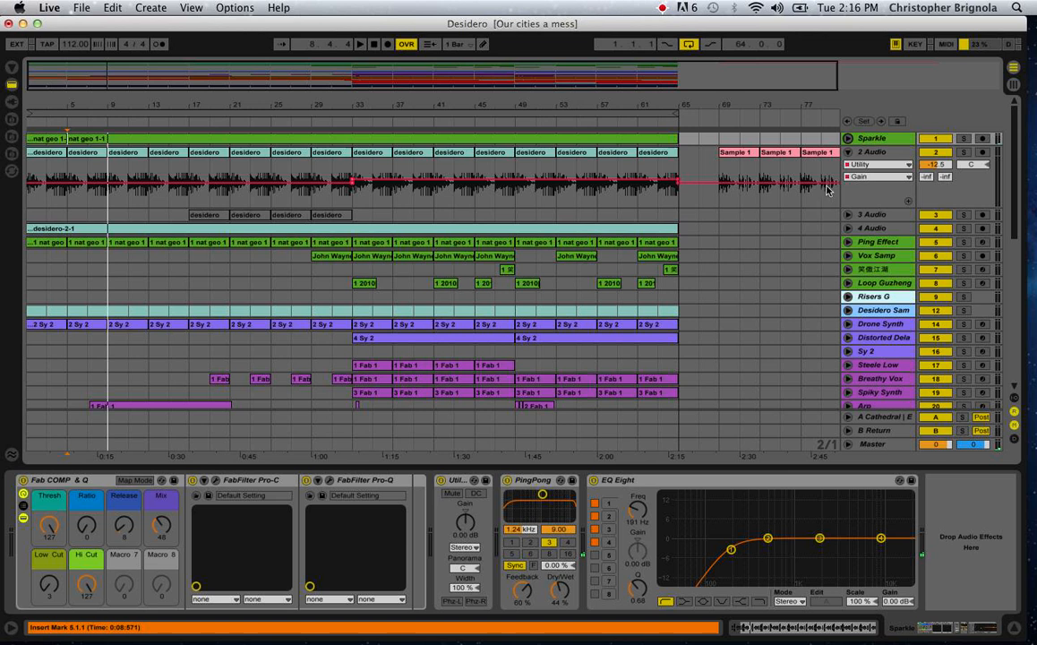
left_click(849, 243)
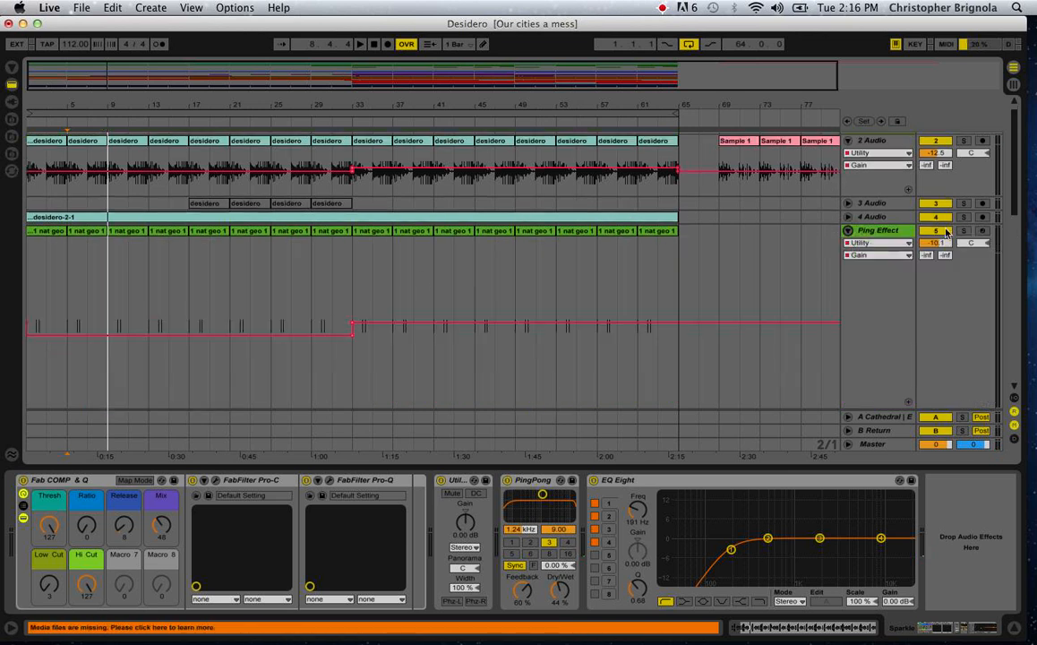
left_click(353, 309)
key("space")
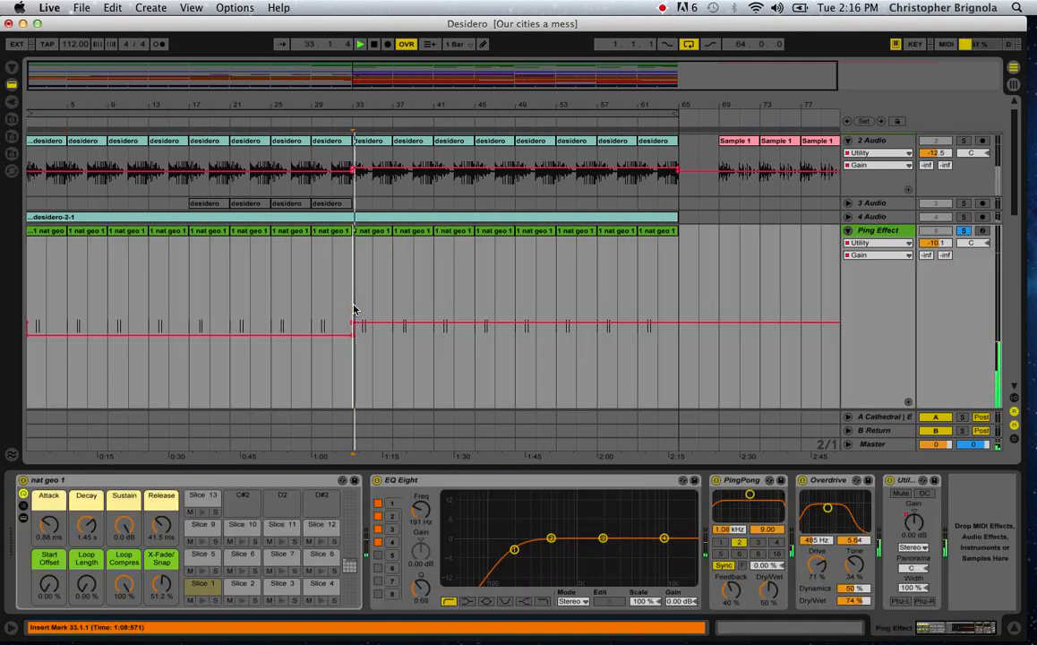
scroll(353, 309, "down", 5)
scroll(353, 309, "up", 3)
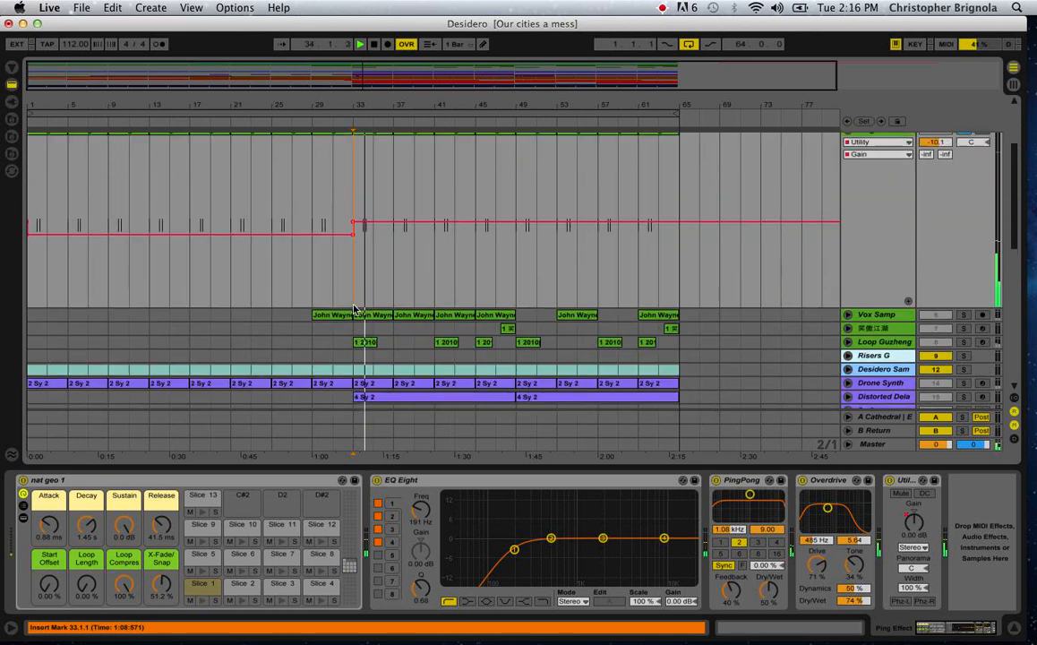
scroll(353, 309, "up", 3)
key("space")
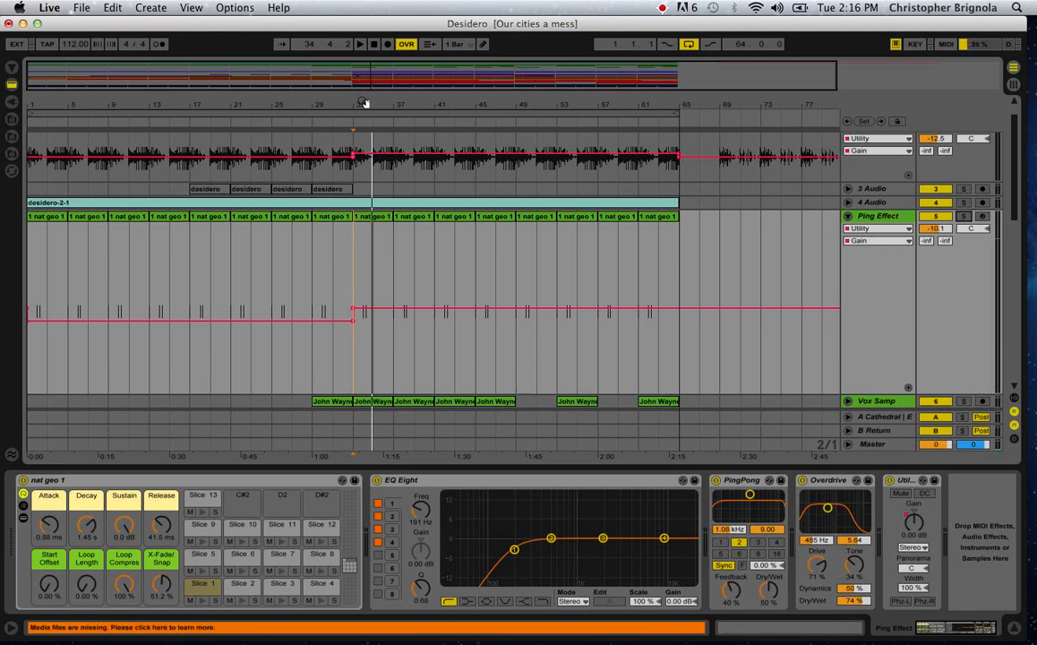
Try slicing the desidero clip at bar 33 on 2 Audio to a new MIDI track with 1/4 Note slices.
mouse_move(365, 103)
left_mouse_down()
mouse_move(362, 193)
mouse_move(375, 255)
mouse_move(375, 108)
mouse_move(374, 116)
left_mouse_up()
scroll(528, 290, "down", 1)
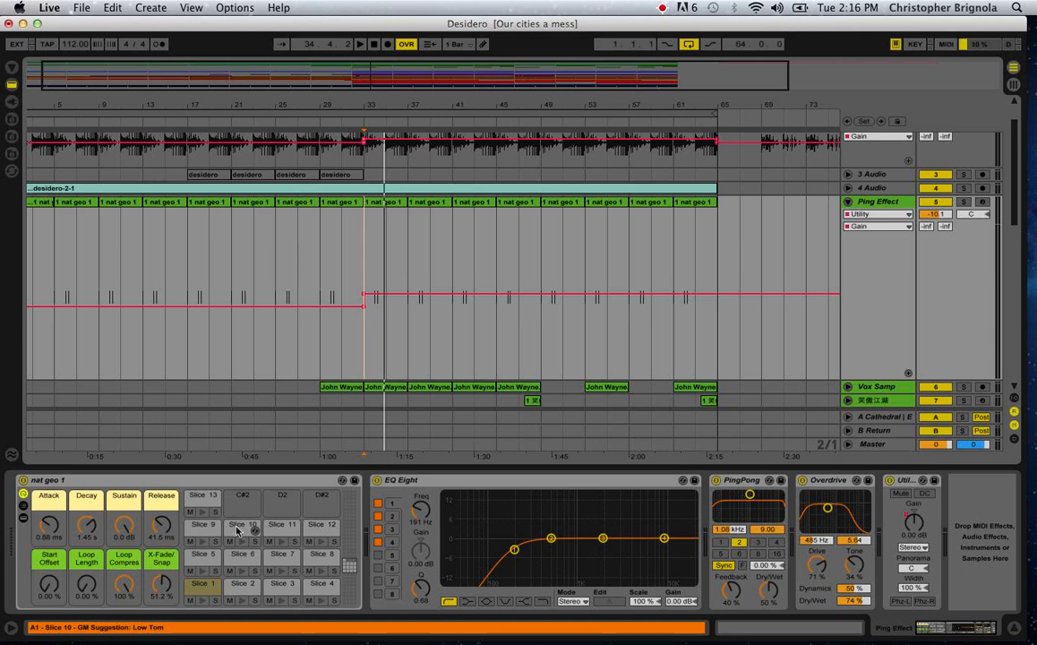
scroll(385, 170, "up", 2)
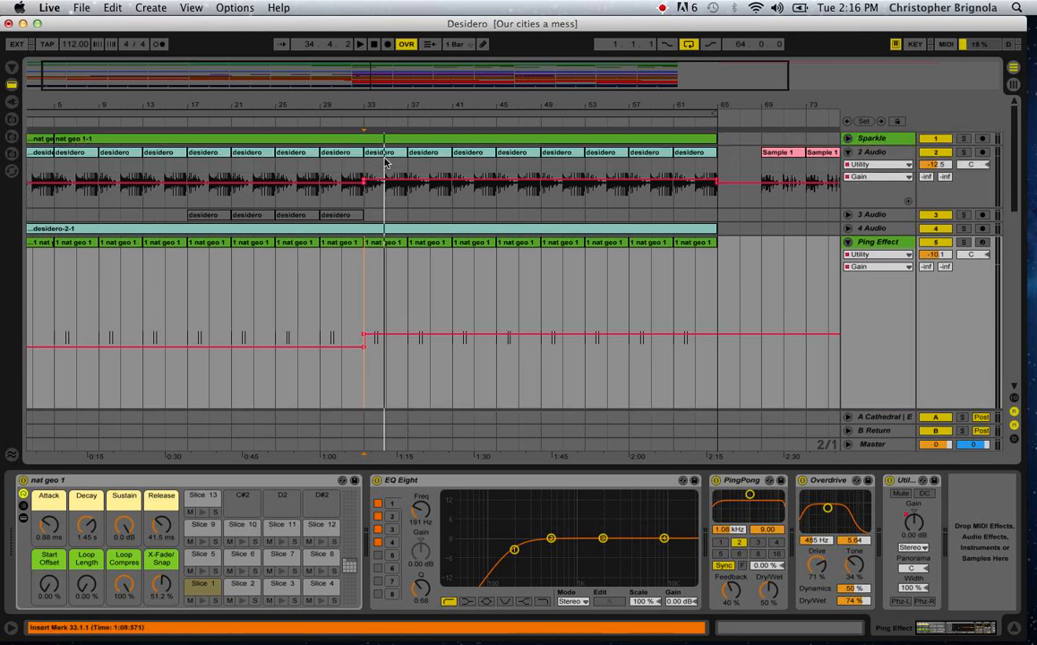
left_click(385, 164)
right_click(389, 156)
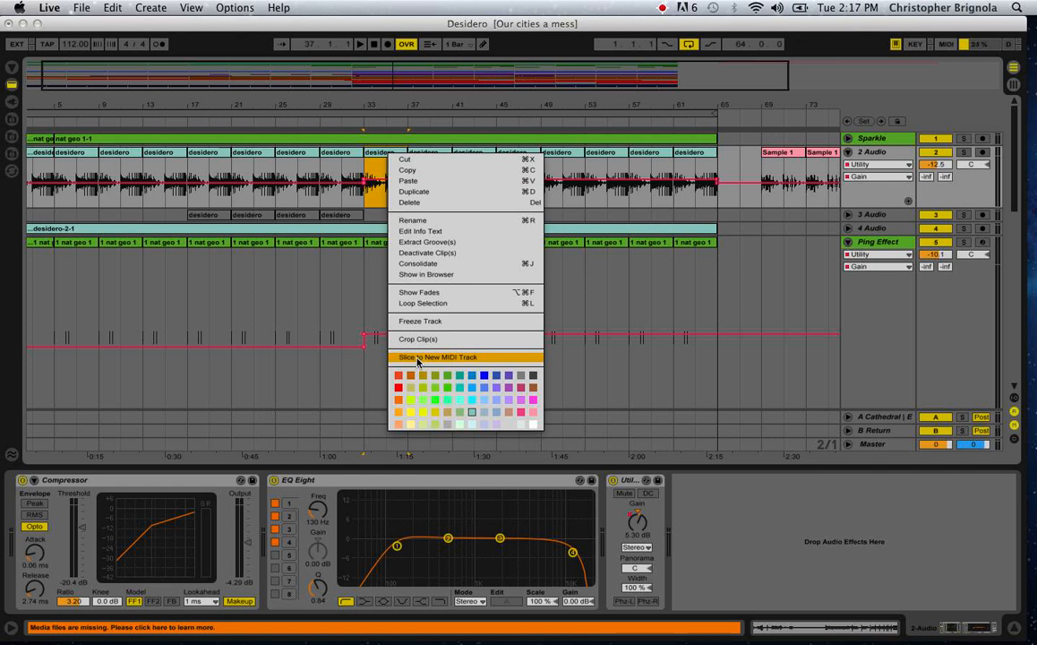
left_click(384, 155)
right_click(383, 156)
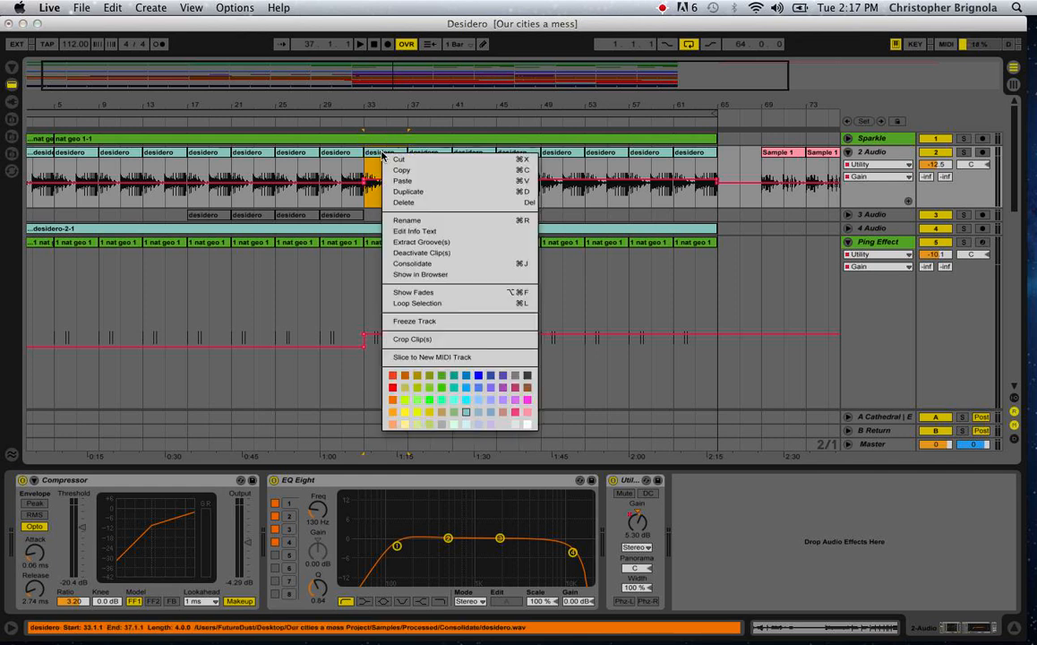
left_click(407, 357)
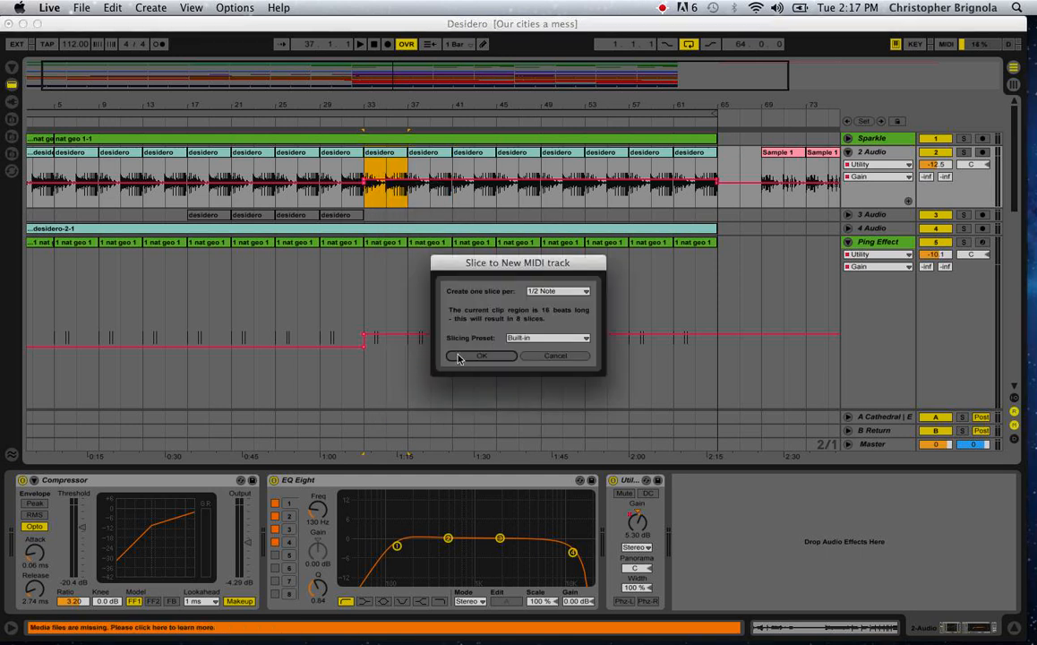
left_click(537, 293)
left_click(540, 344)
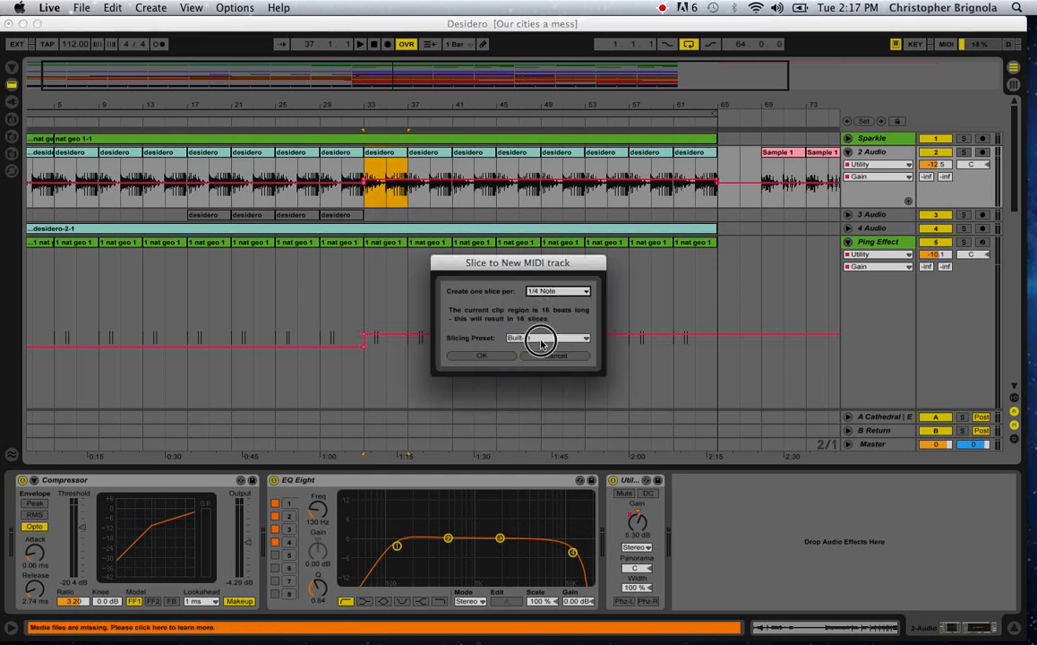
left_click(546, 355)
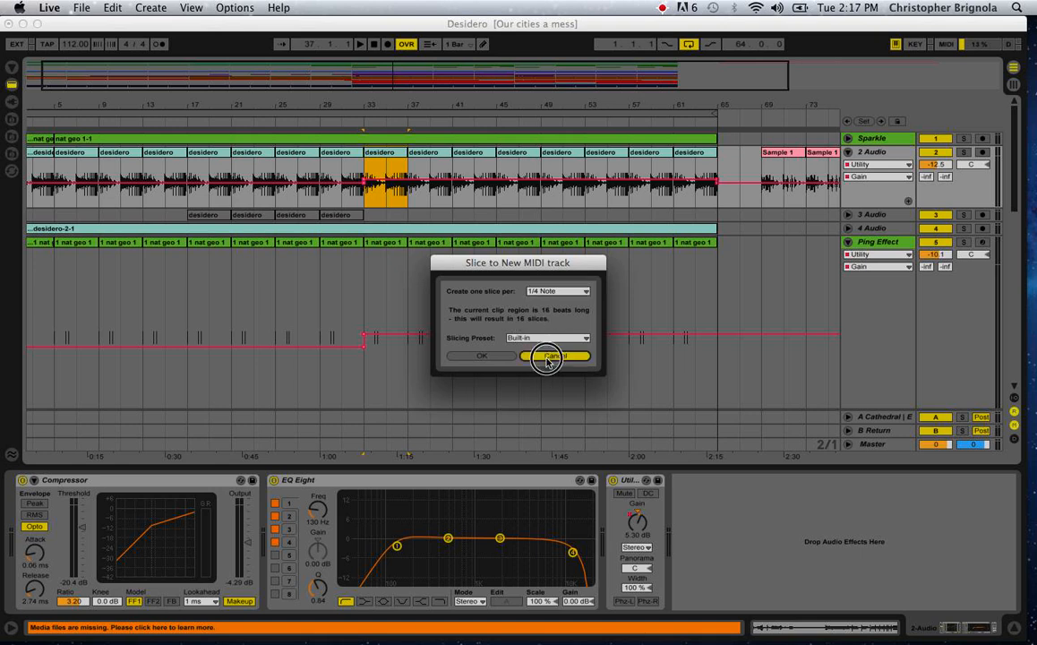
Select the Ping Effect clip at bar 33 and audition individual slices in its nat geo 1 drum rack, including Slice 1.
left_click(377, 249)
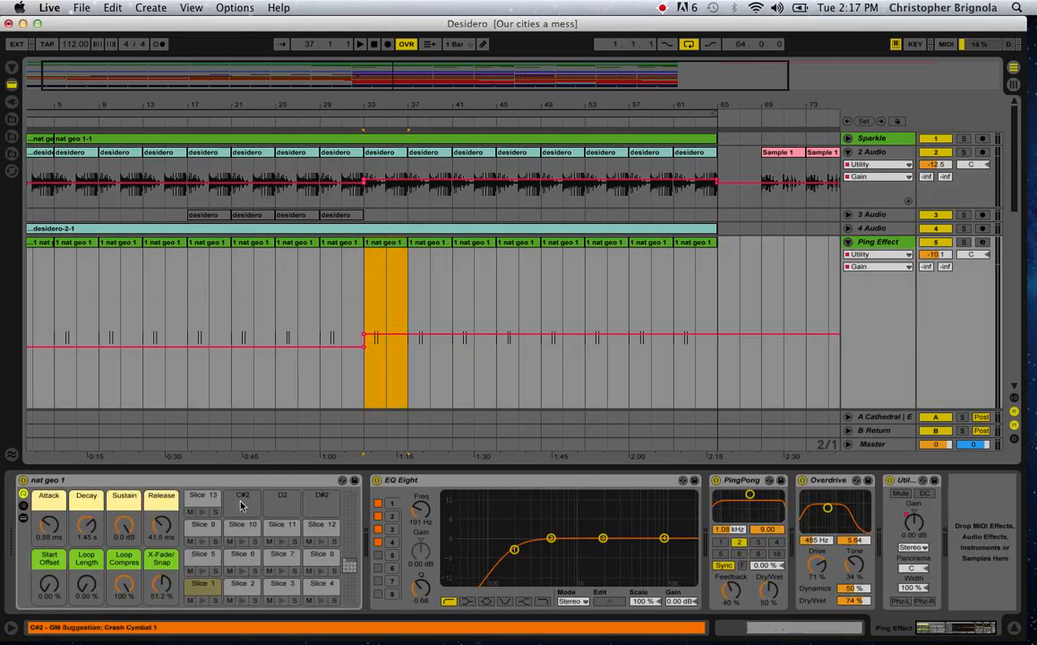
left_click(240, 546)
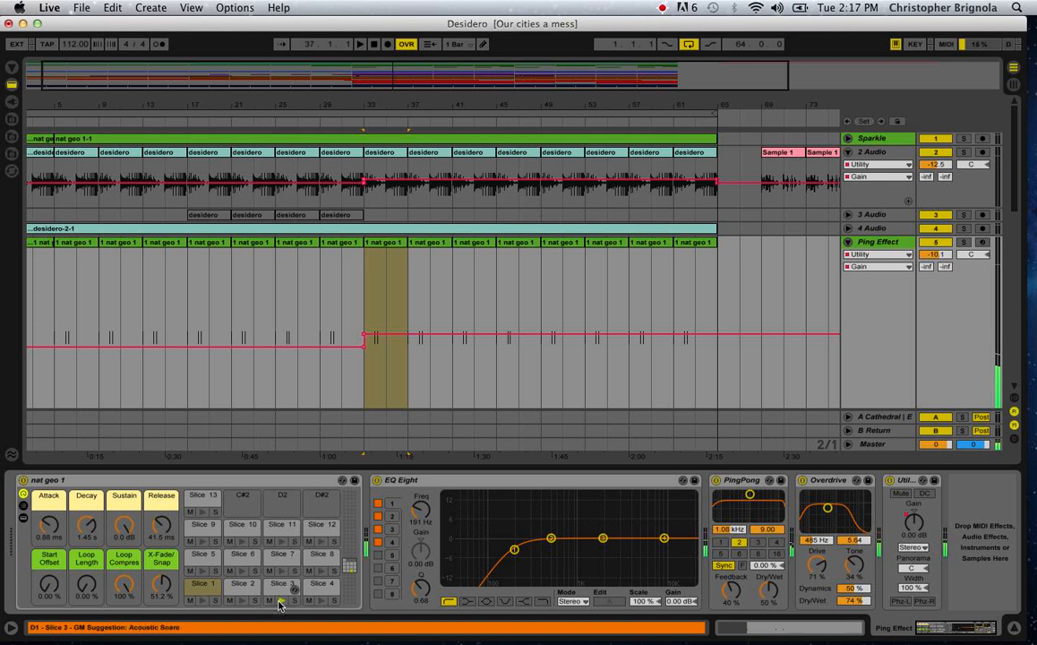
left_click(201, 604)
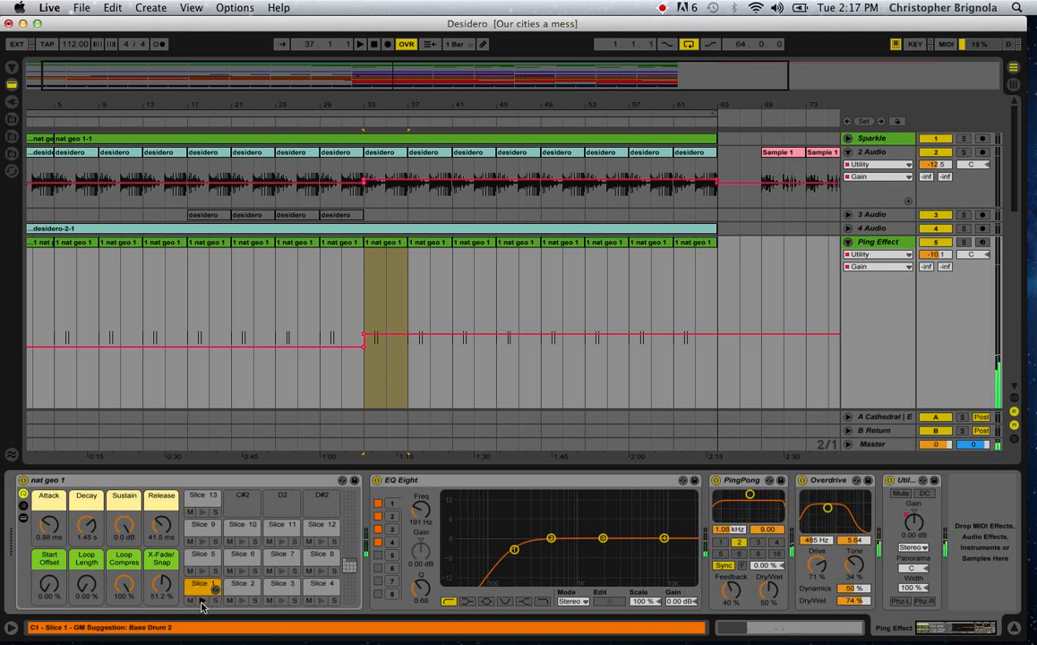
Review the Ping Effect track's PingPong and Overdrive devices and move EQ Eight's low-cut band 1 to 307 Hz with Q 0.77.
left_click(371, 344)
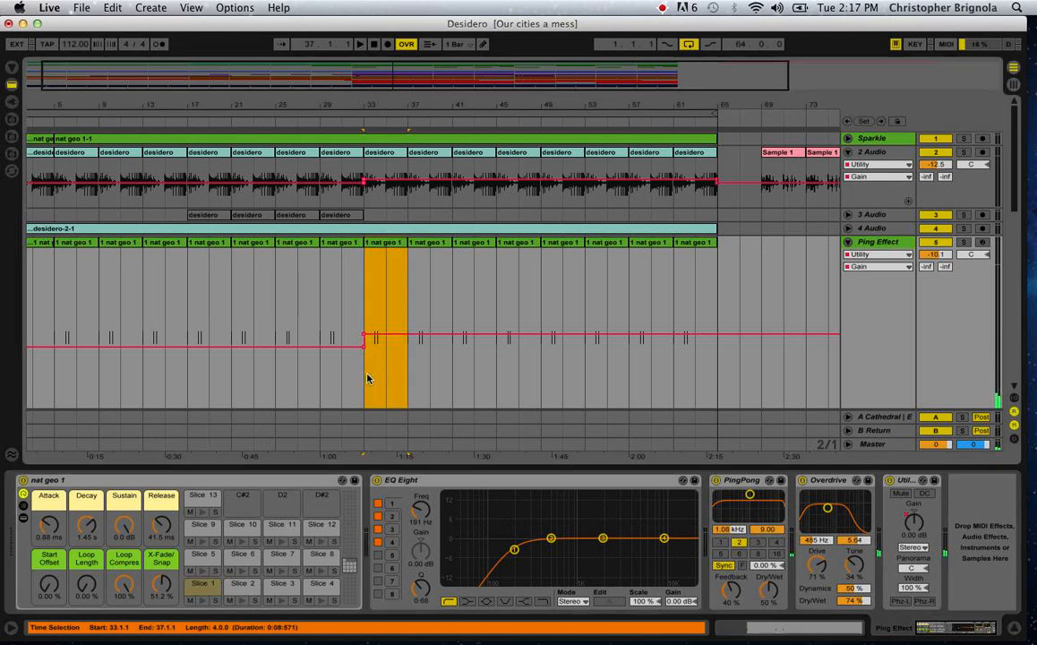
left_click(756, 484)
left_click(841, 481)
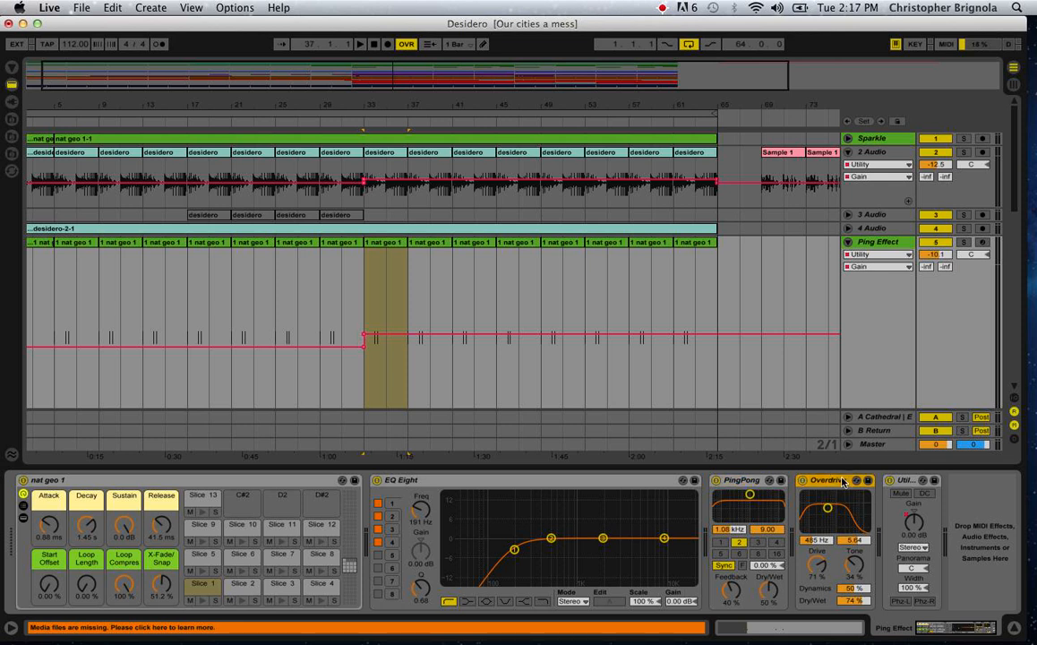
left_click(525, 481)
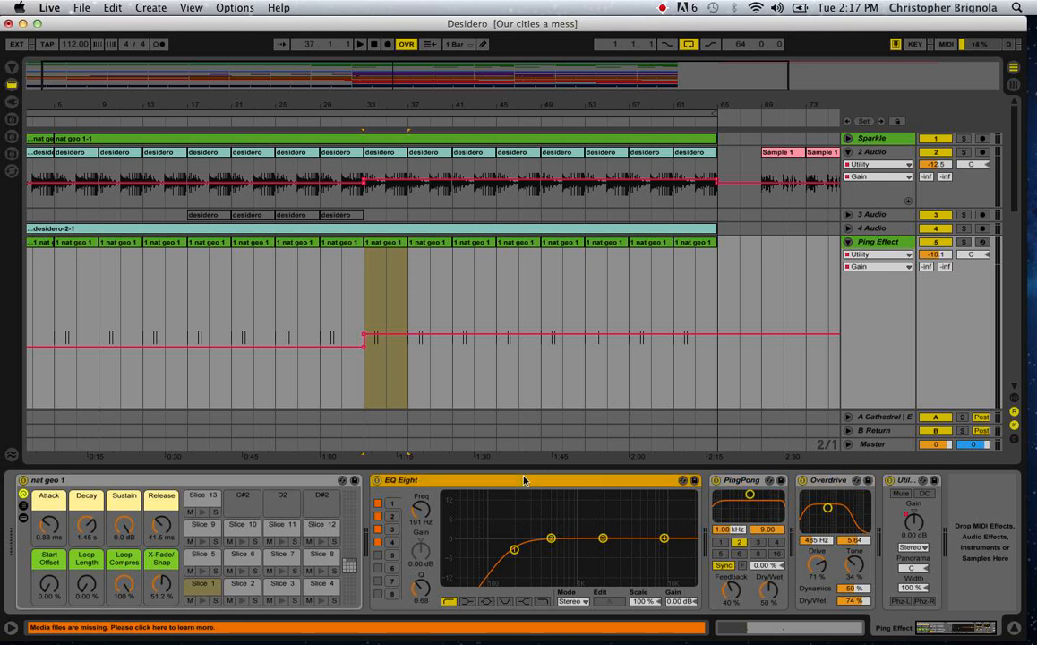
left_click_drag(515, 546, 532, 550)
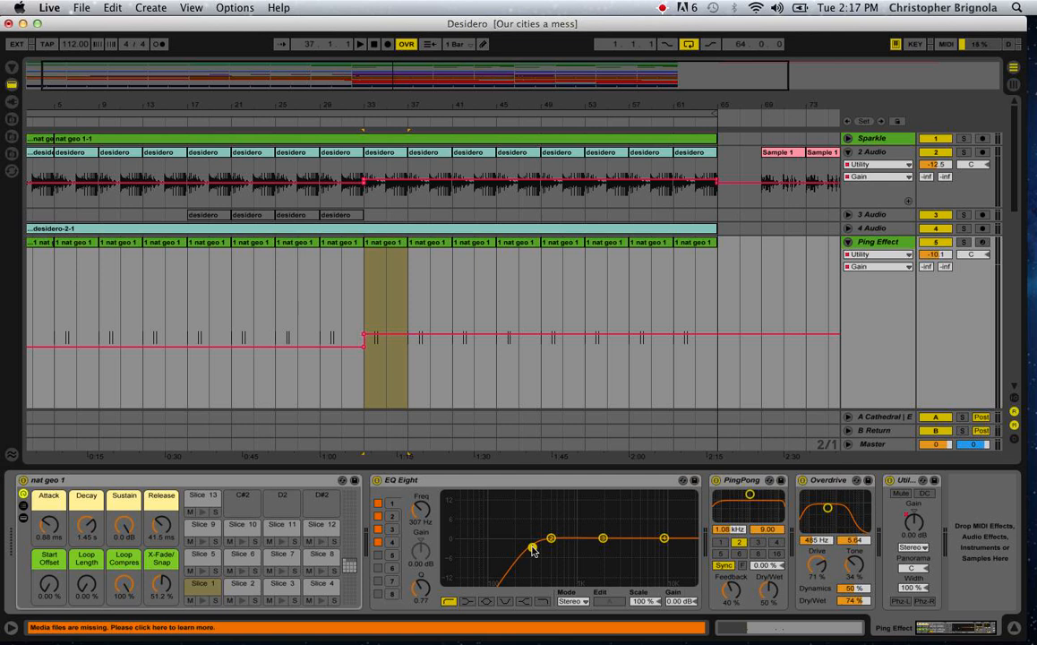
Set the insert marker at bar 33, solo the Ping Effect track, and play it from there.
left_click(375, 304)
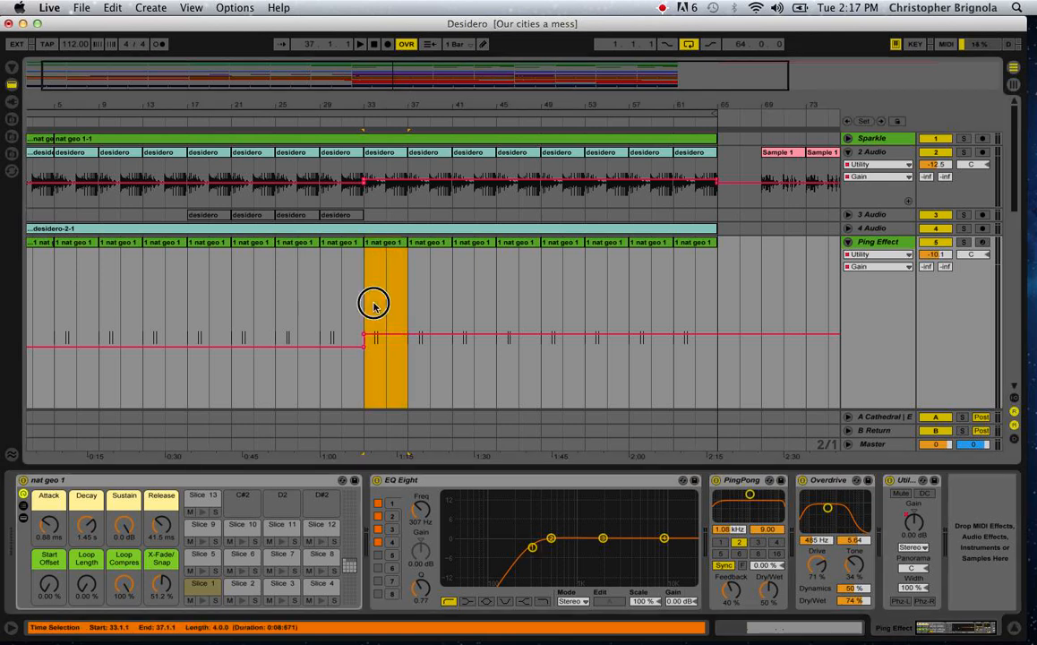
left_click(374, 306)
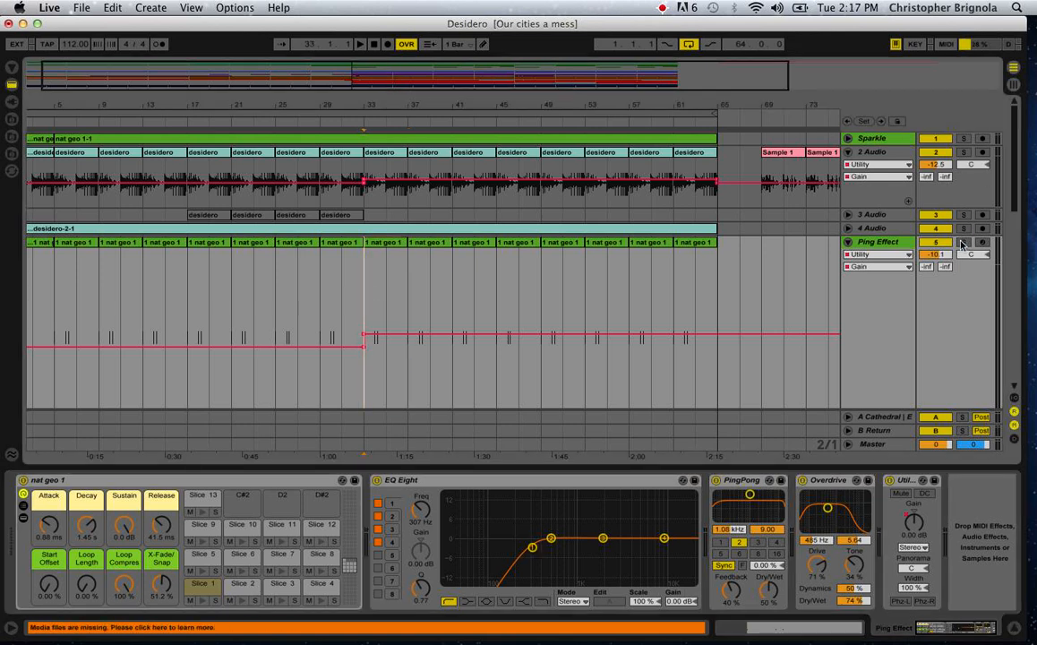
left_click(962, 244)
key("space")
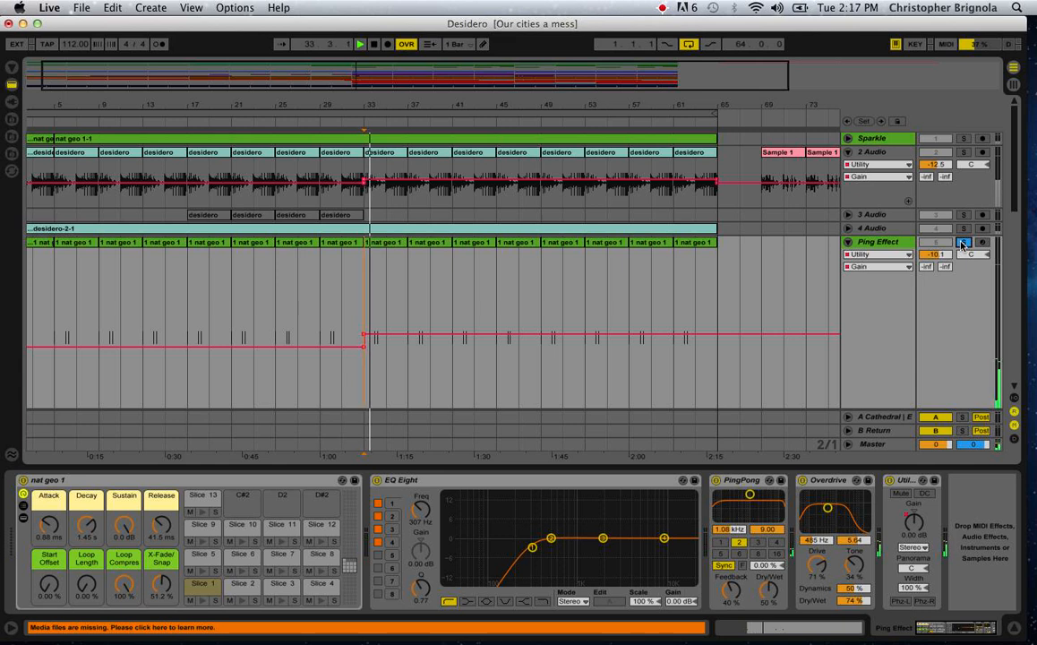
Unsolo the Ping Effect track, raise its track volume to -7.2 dB during playback, and stop playback.
left_click(962, 244)
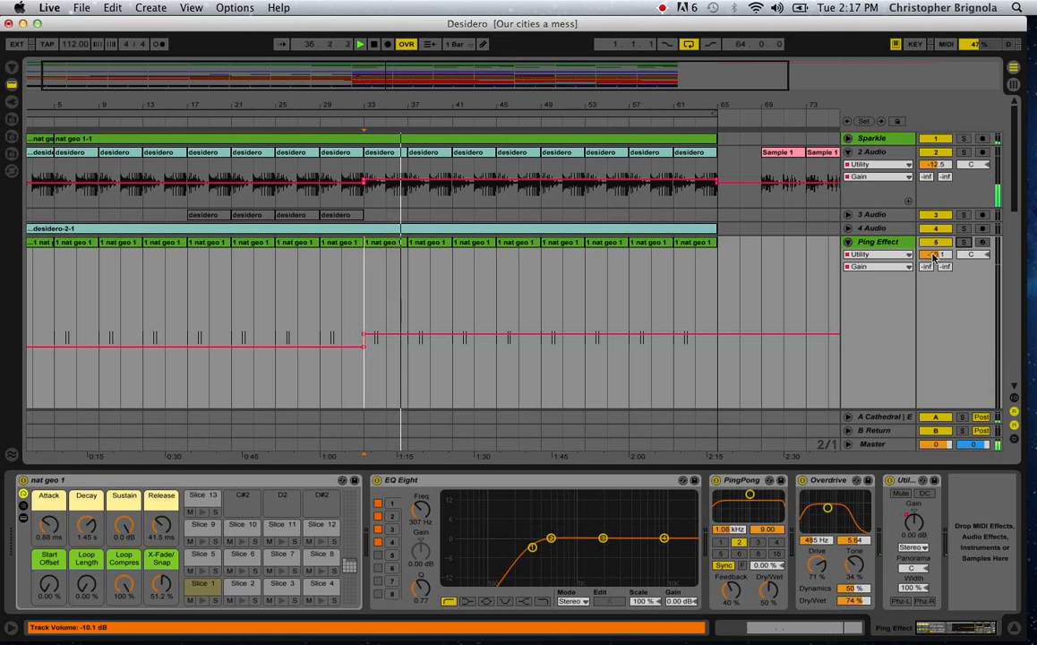
left_click_drag(934, 256, 933, 231)
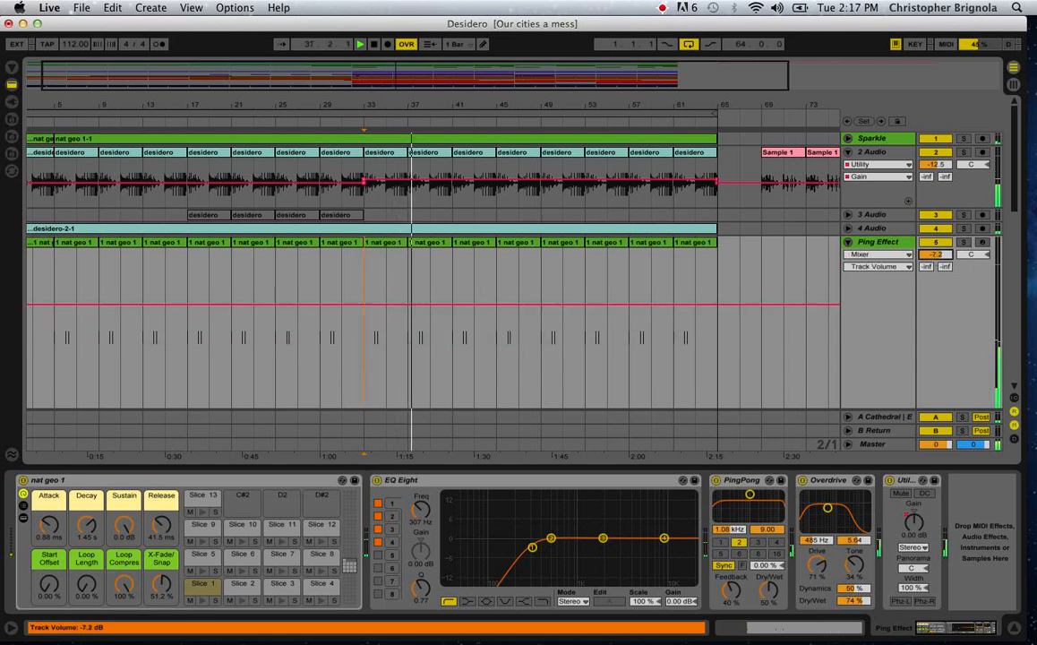
key("space")
Collapse the Ping Effect track, expand the 4 Audio track, and play it soloed from bar 33.
scroll(515, 341, "down", 5)
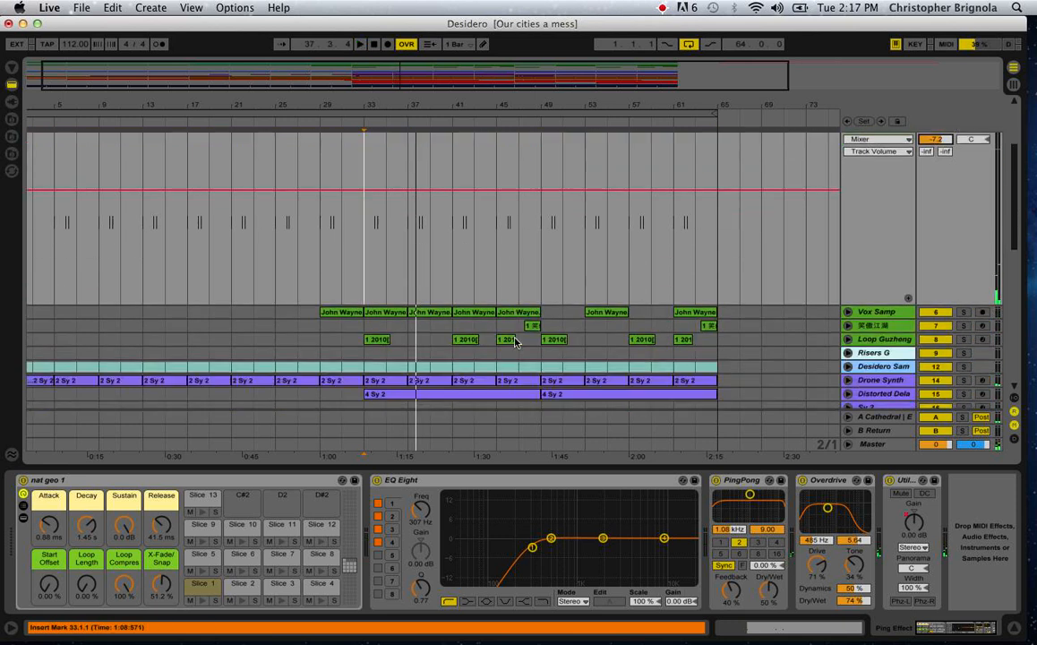
scroll(515, 341, "up", 3)
left_click(847, 197)
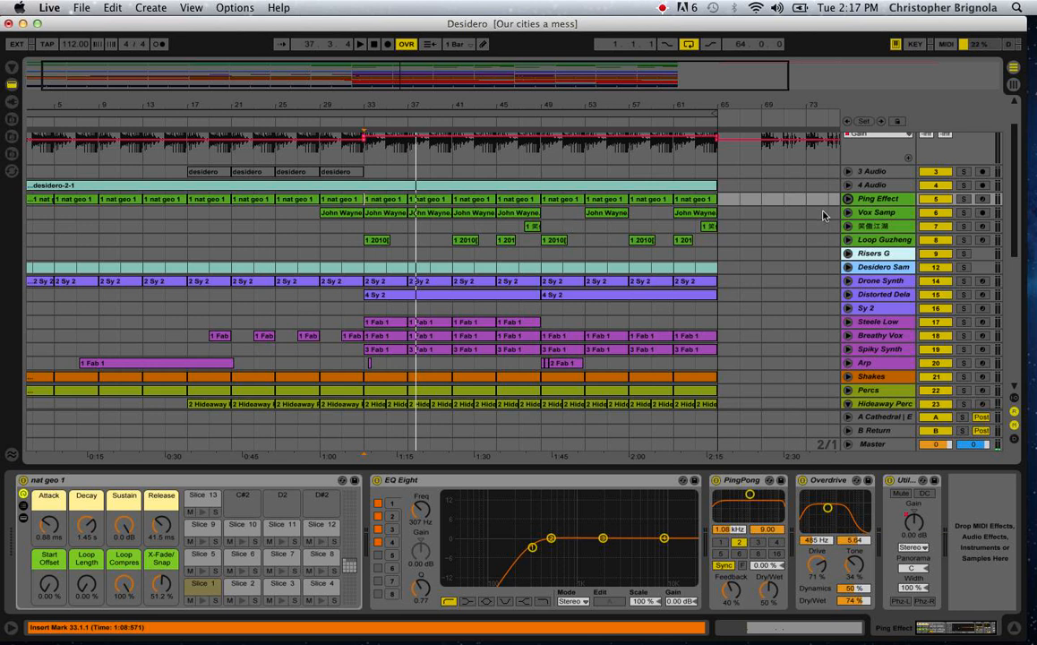
left_click(847, 184)
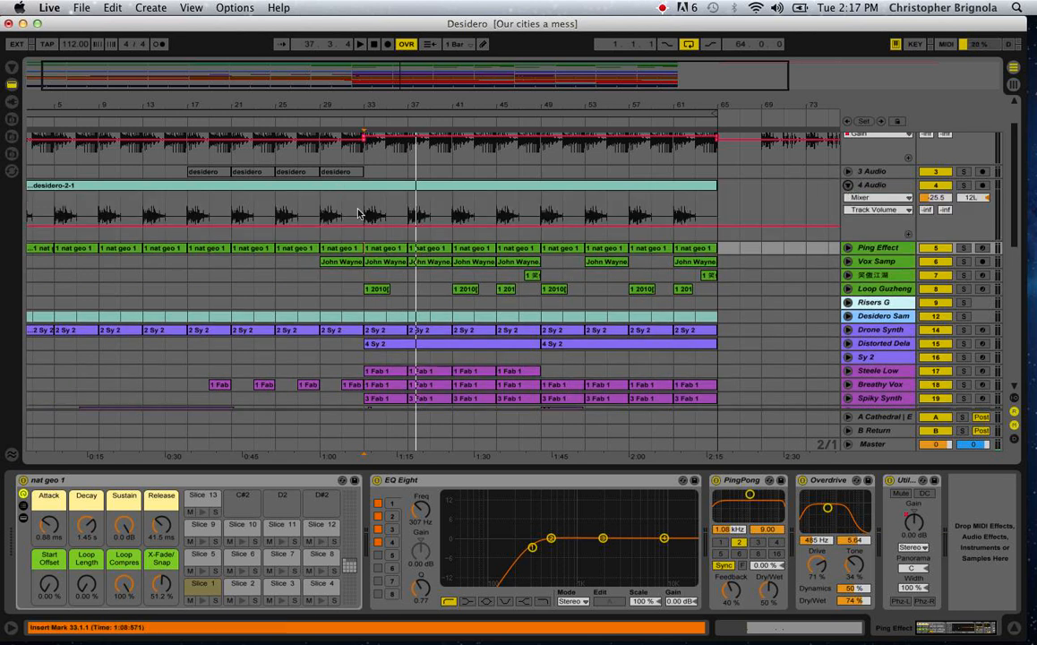
left_click(358, 213)
left_click(963, 184)
key("space")
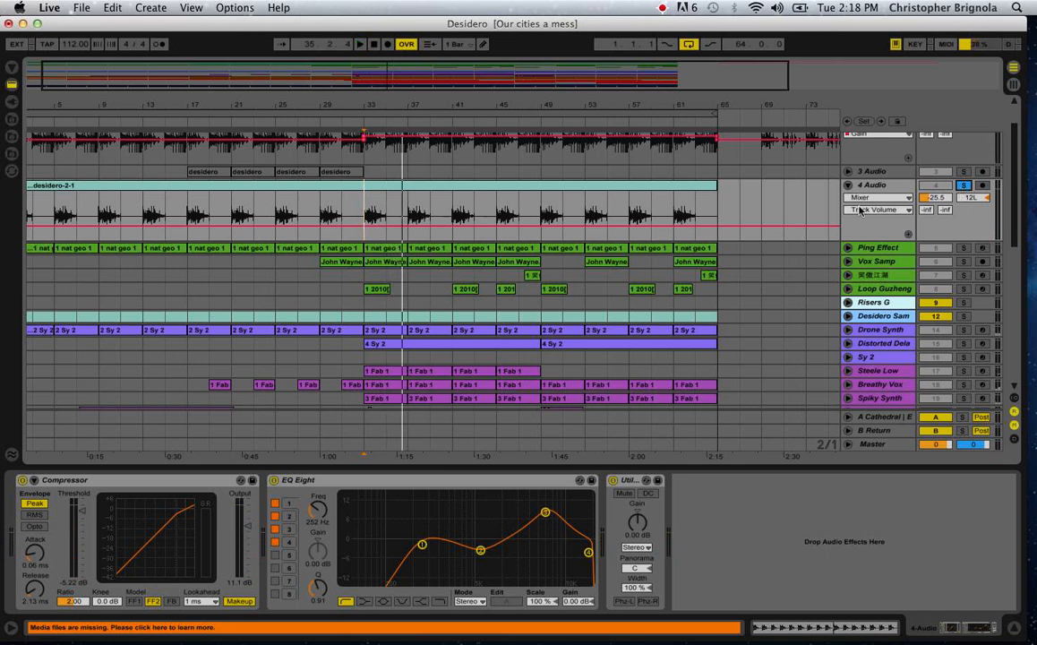
Solo the 2 Audio track for comparison, play it from bar 33, and unsolo it before stopping playback.
scroll(776, 193, "up", 2)
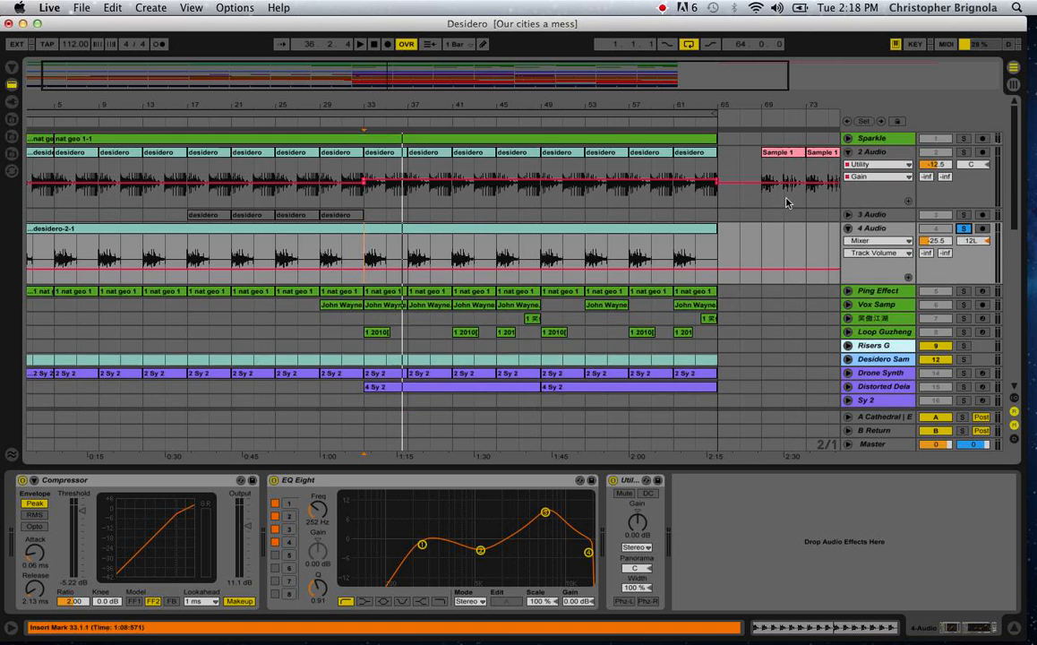
left_click(367, 194)
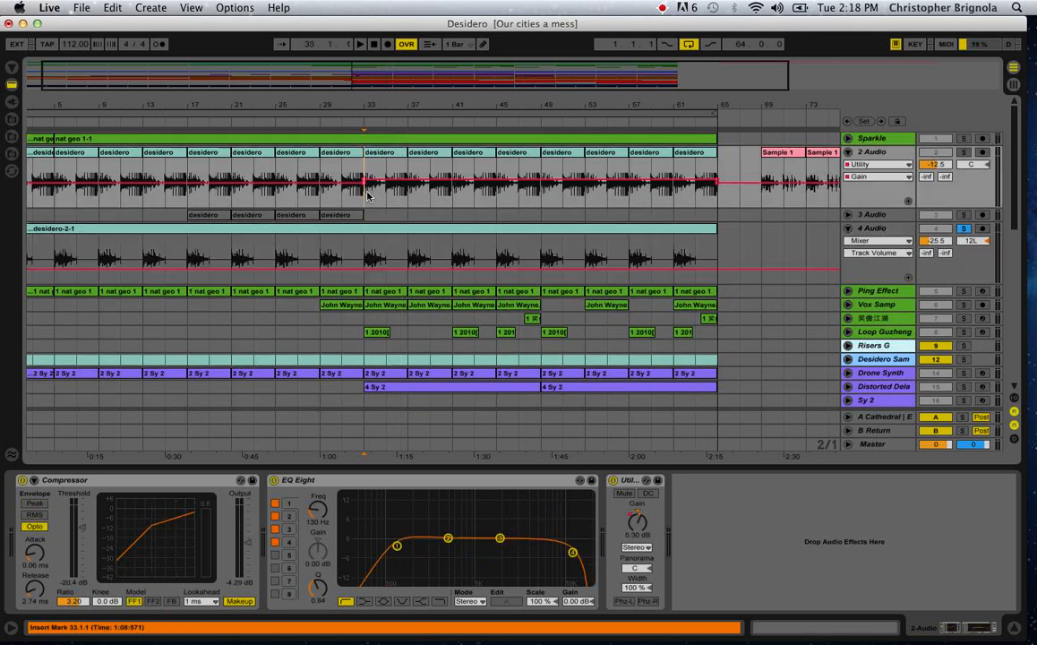
left_click(964, 154)
key("space")
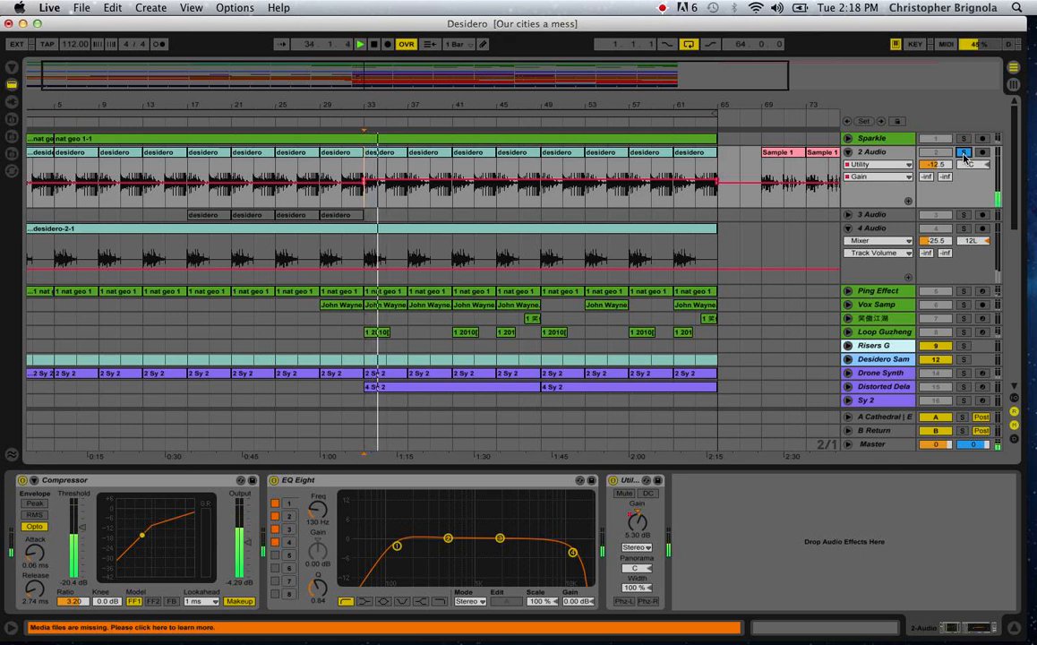
left_click(964, 154)
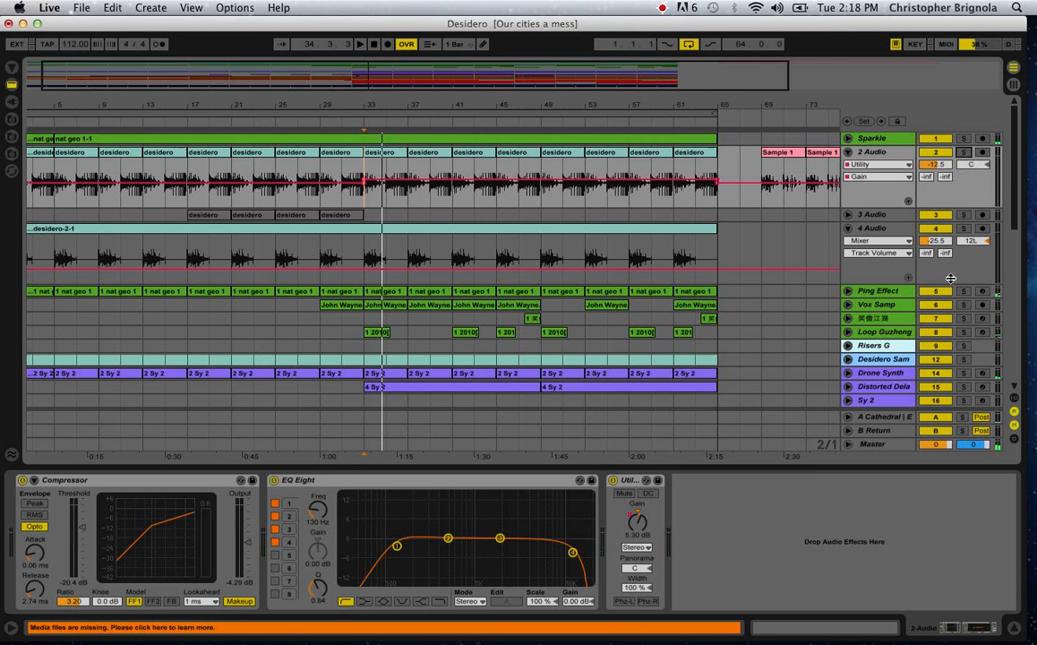
key("space")
Solo 4 Audio again, replay its desidero-2-1 clip from bar 33, and stop playback.
left_click(373, 255)
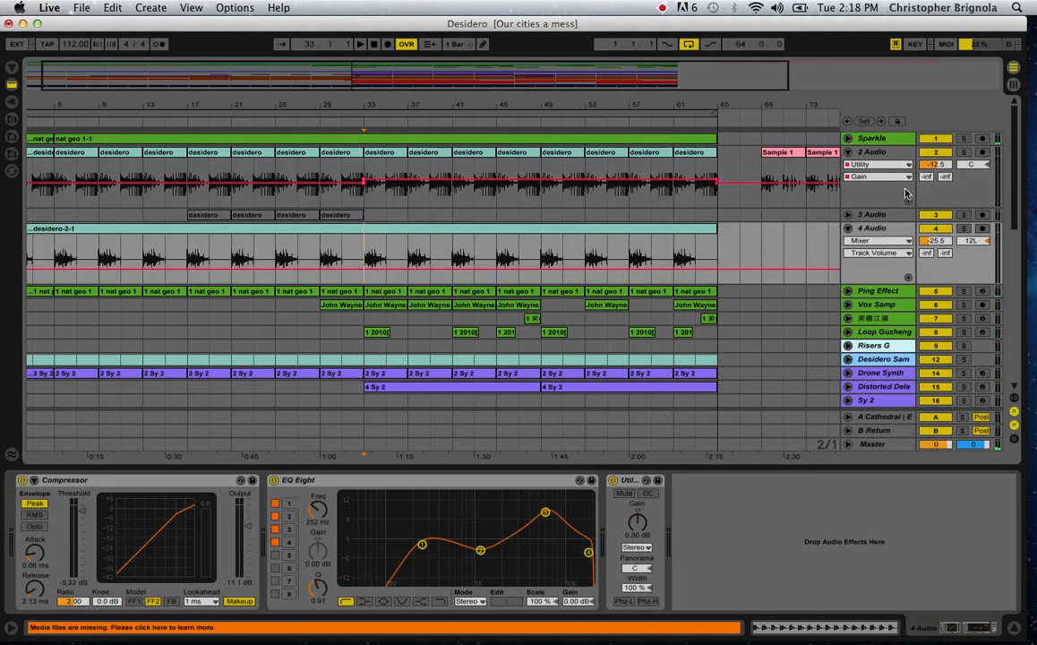
left_click(964, 230)
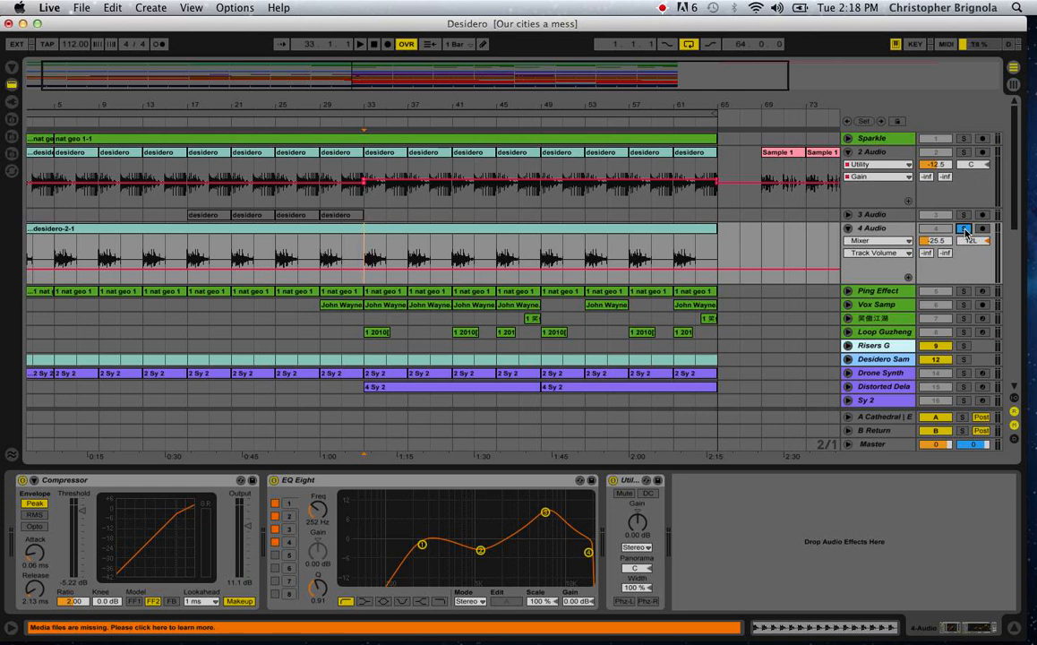
key("space")
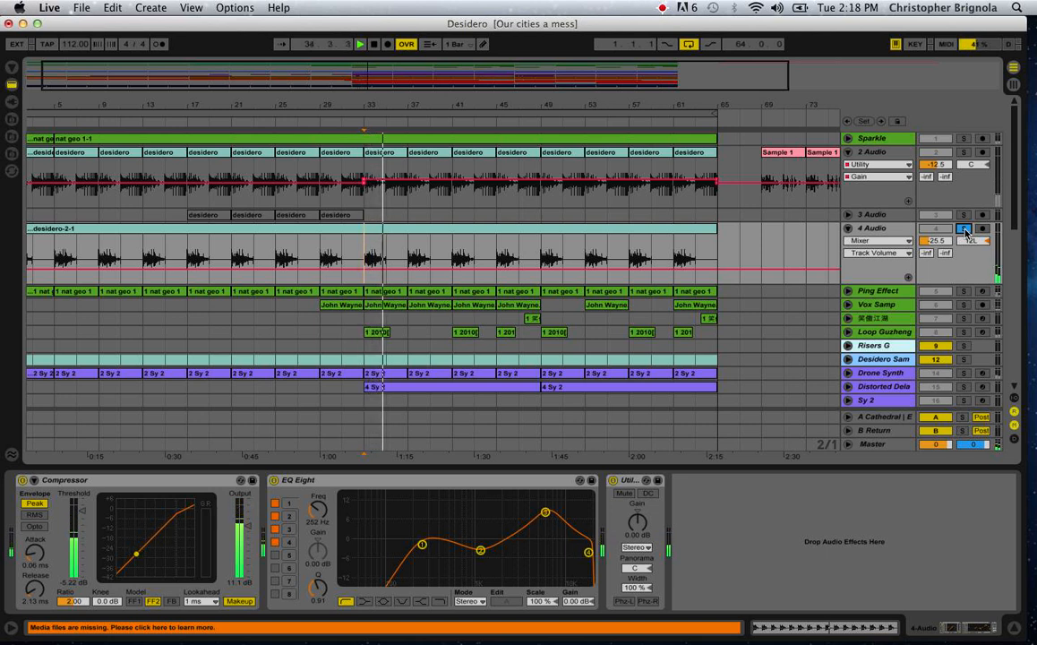
key("space")
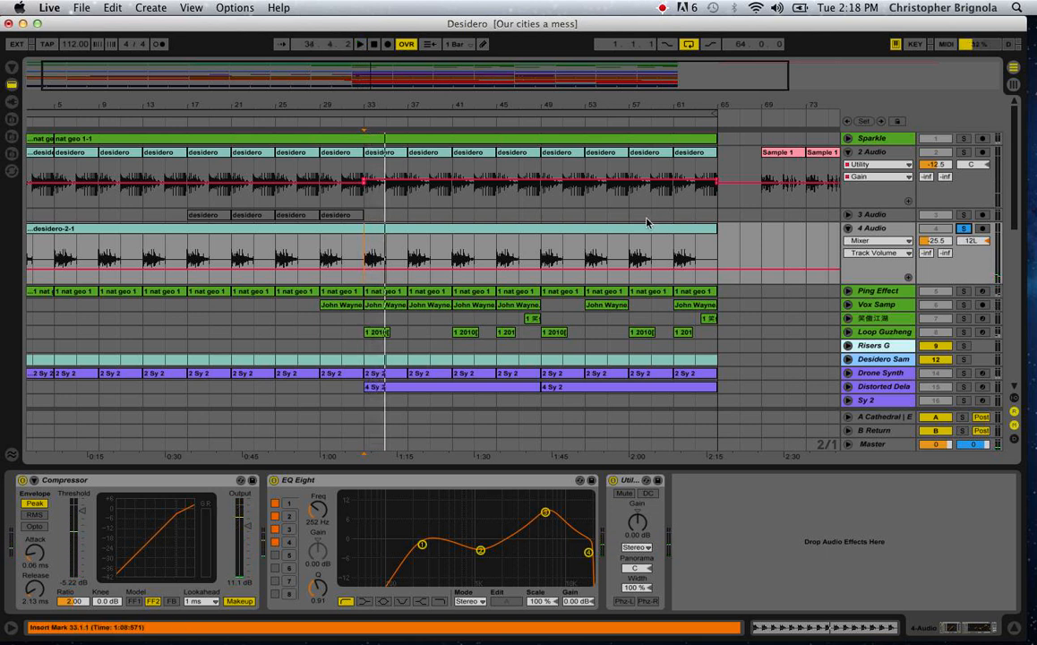
Point out the repeated hits in the desidero-2-1 clip up to bar 49 with the insert marker and unsolo 4 Audio.
left_click(435, 259)
left_click(456, 259)
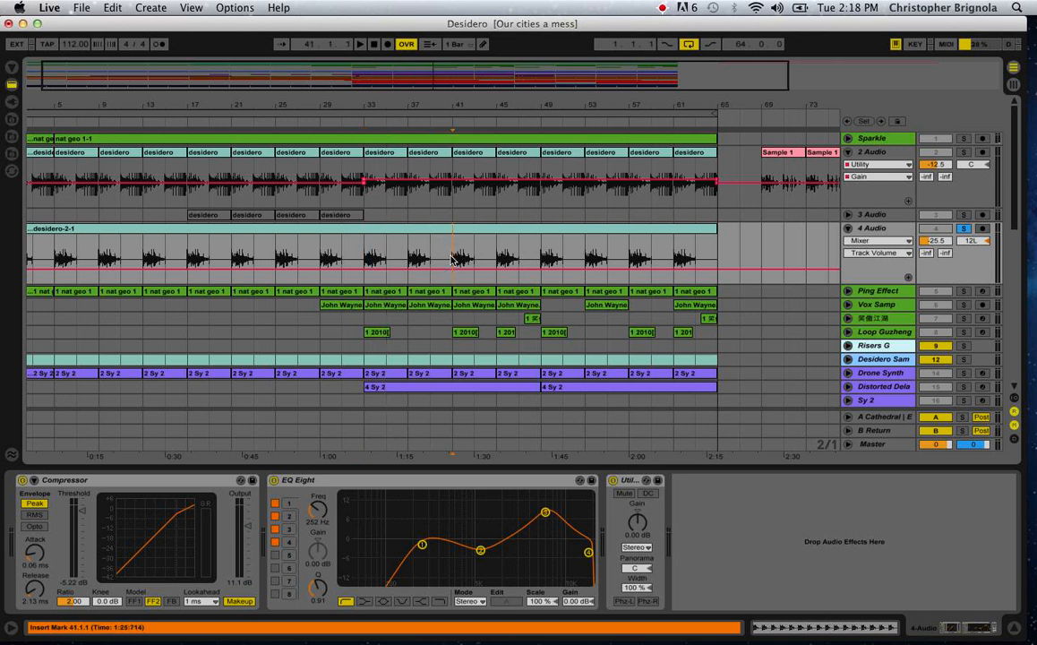
left_click(498, 259)
left_click(541, 252)
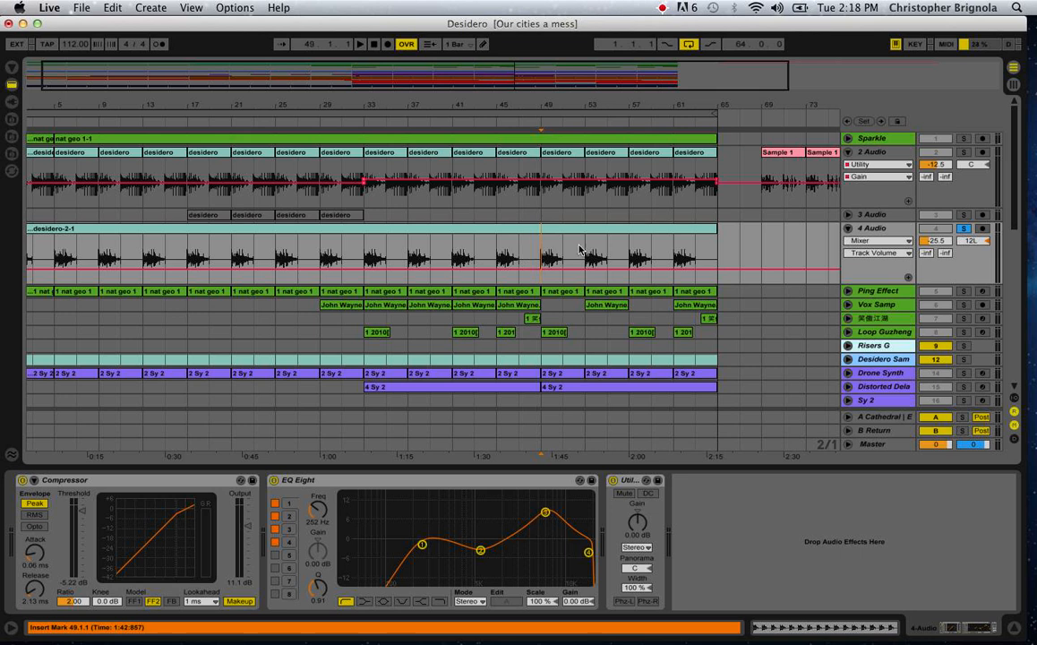
left_click(964, 229)
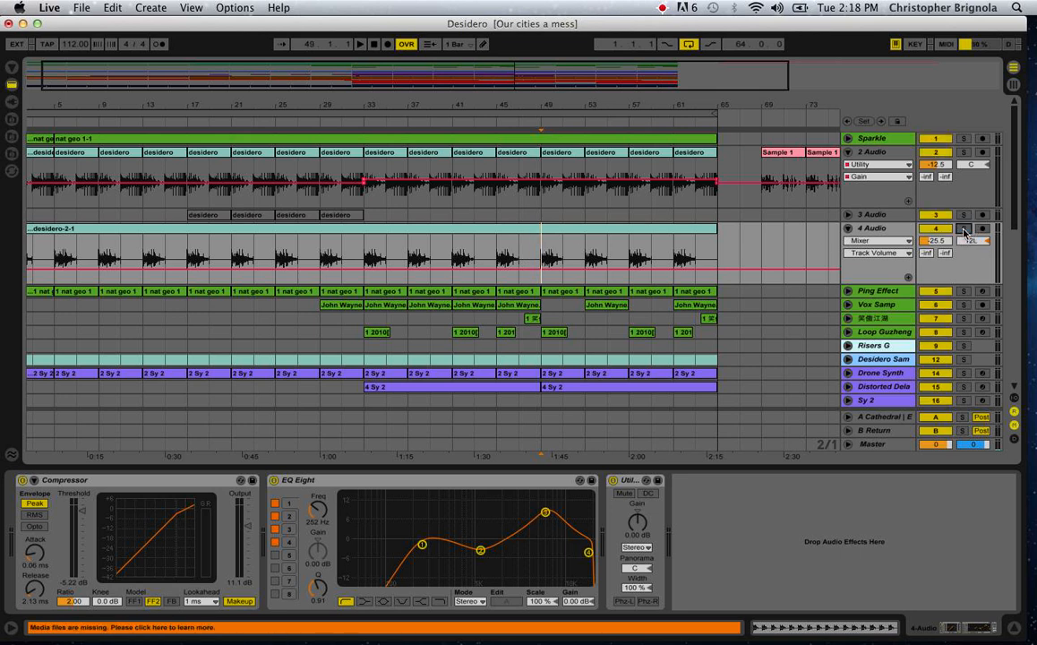
scroll(164, 264, "left", 2)
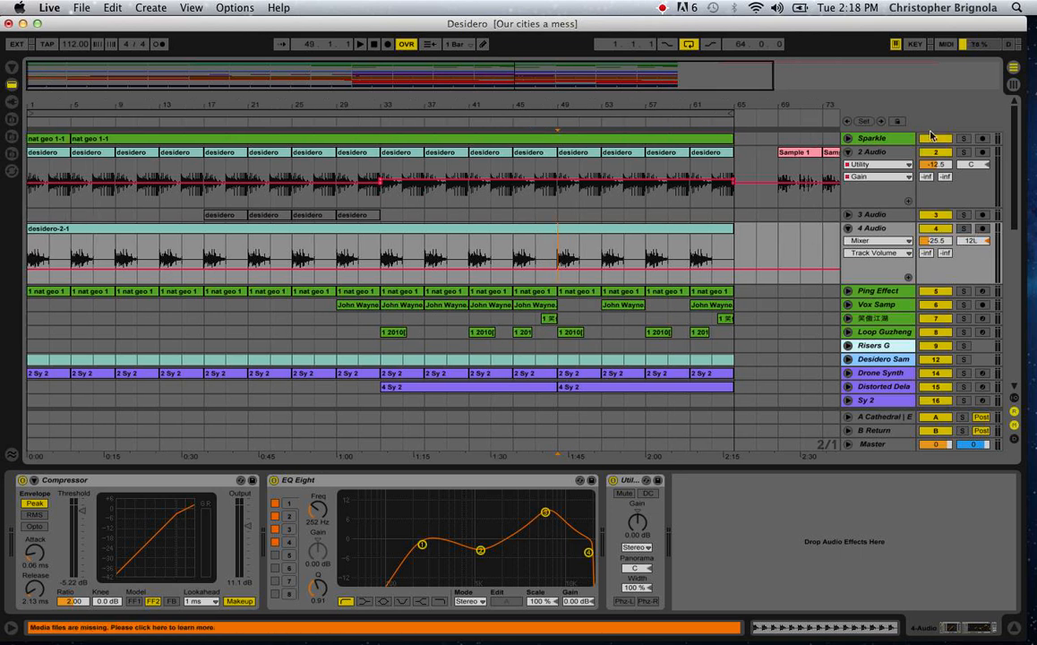
Unfold the Sparkle and Ping Effect tracks to view their clips alongside the other sample tracks.
left_click(848, 139)
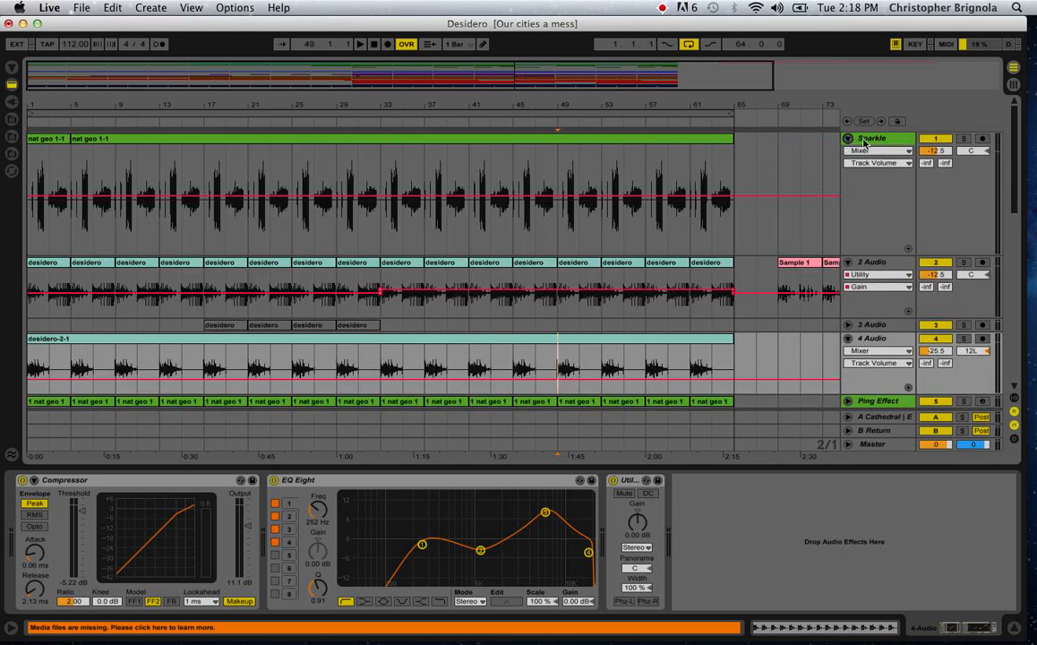
scroll(846, 291, "down", 5)
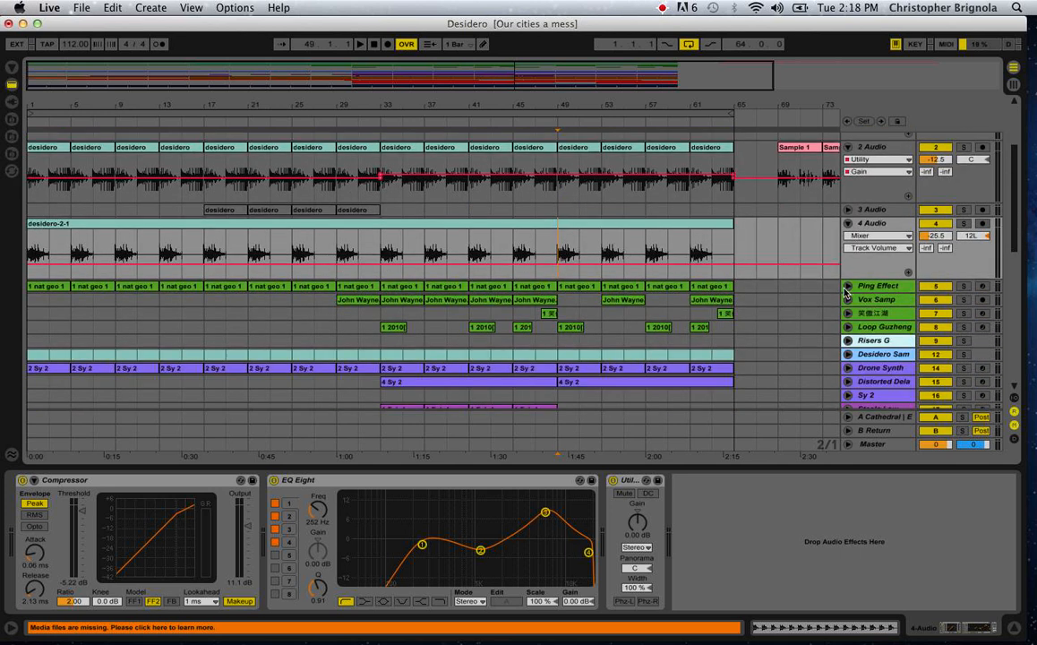
left_click(848, 285)
scroll(856, 287, "down", 2)
scroll(867, 340, "up", 6)
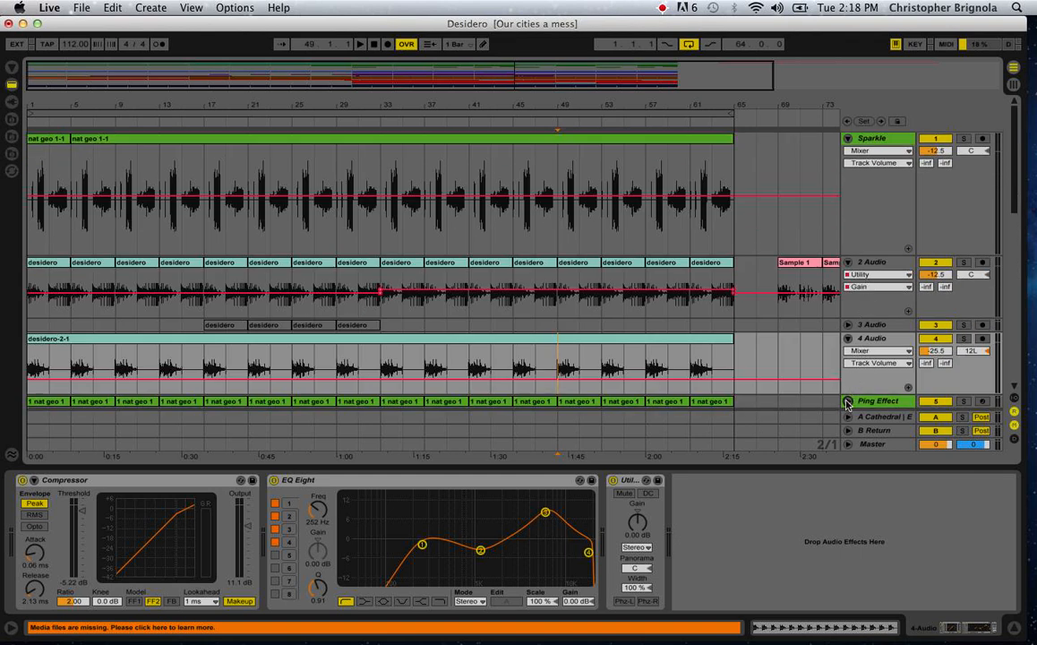
Fold the Ping Effect, 2 Audio, Sparkle, and 4 Audio tracks.
left_click(847, 401)
left_click(847, 261)
left_click(848, 139)
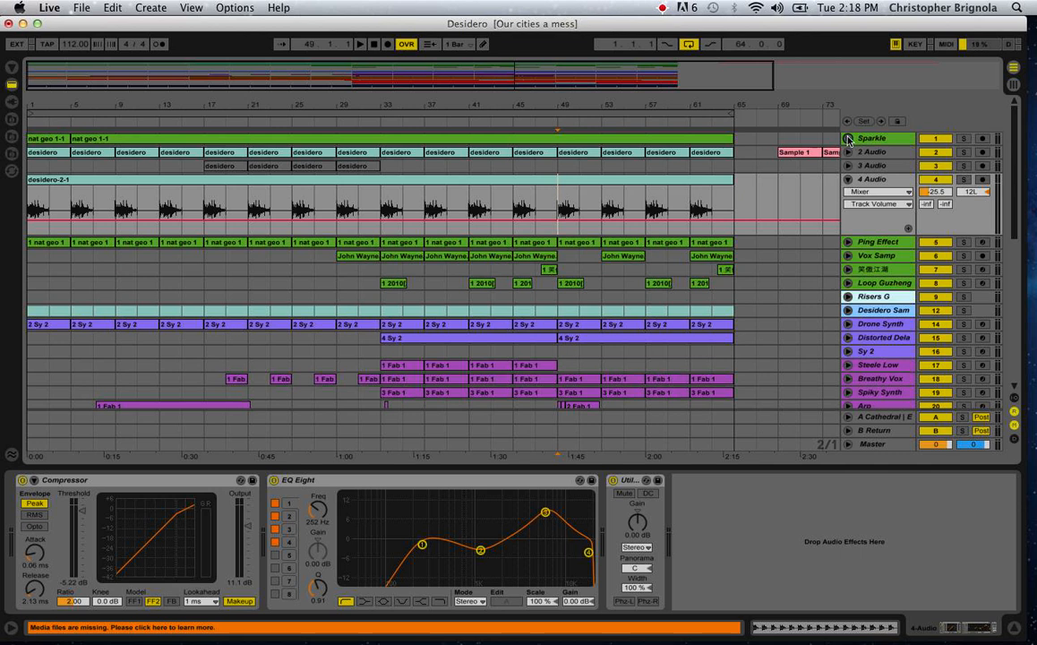
left_click(848, 179)
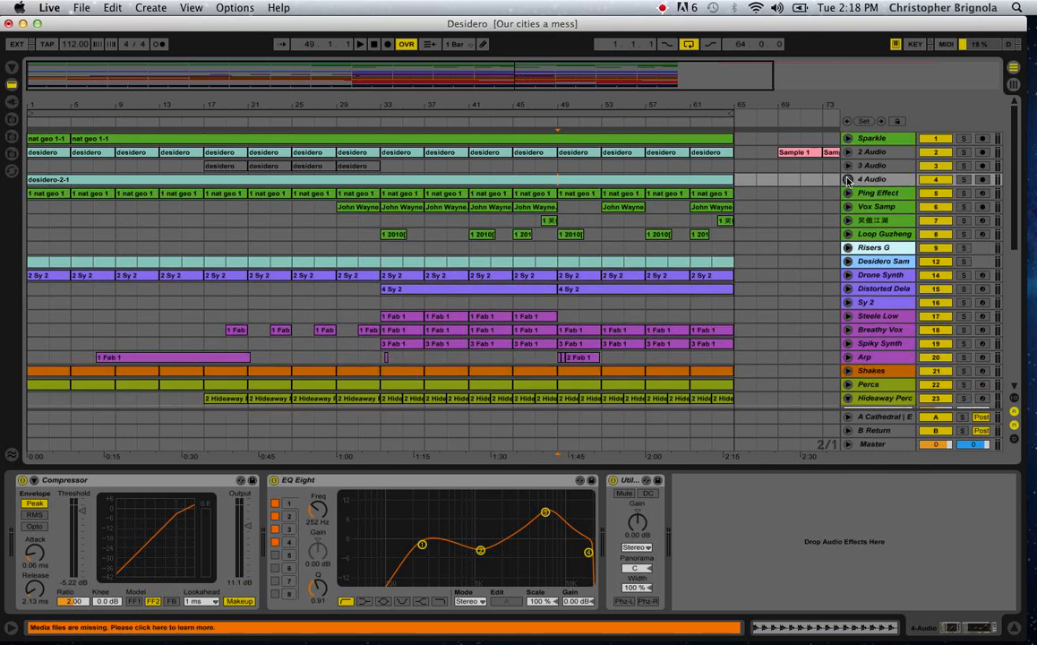
Unfold and solo the Vox Samp track, play it from bar 29, and stop playback.
left_click(847, 207)
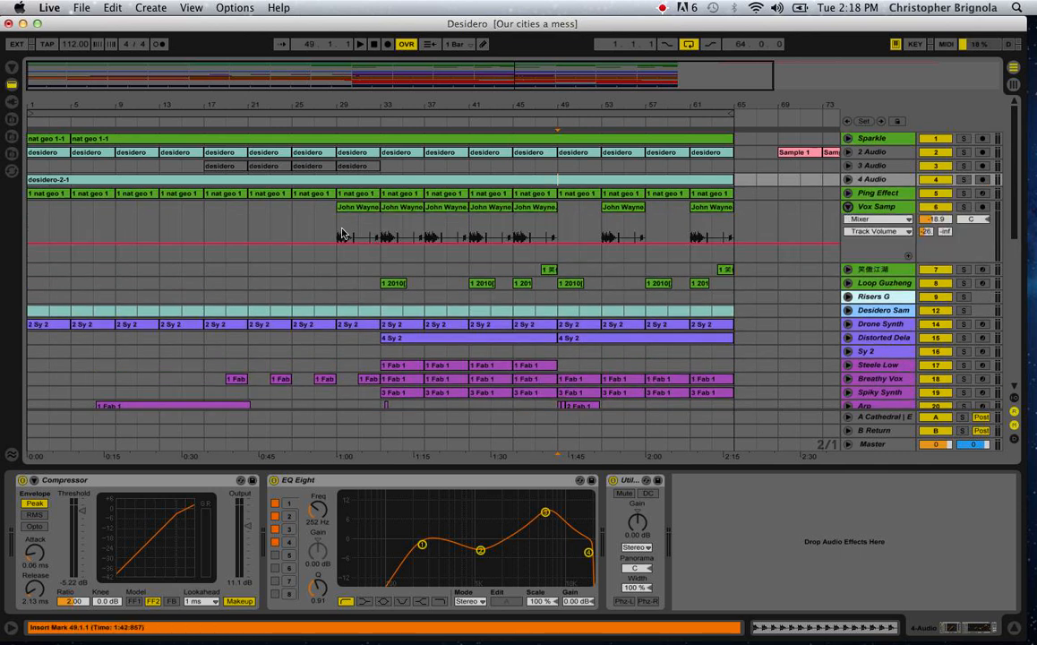
left_click(341, 234)
left_click(964, 207)
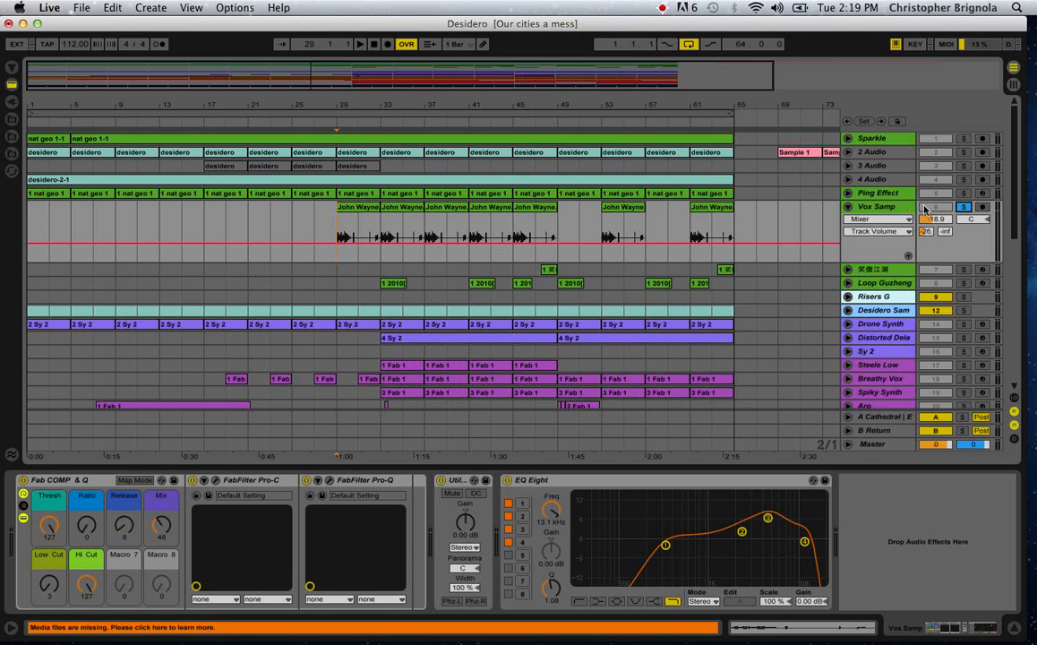
key("space")
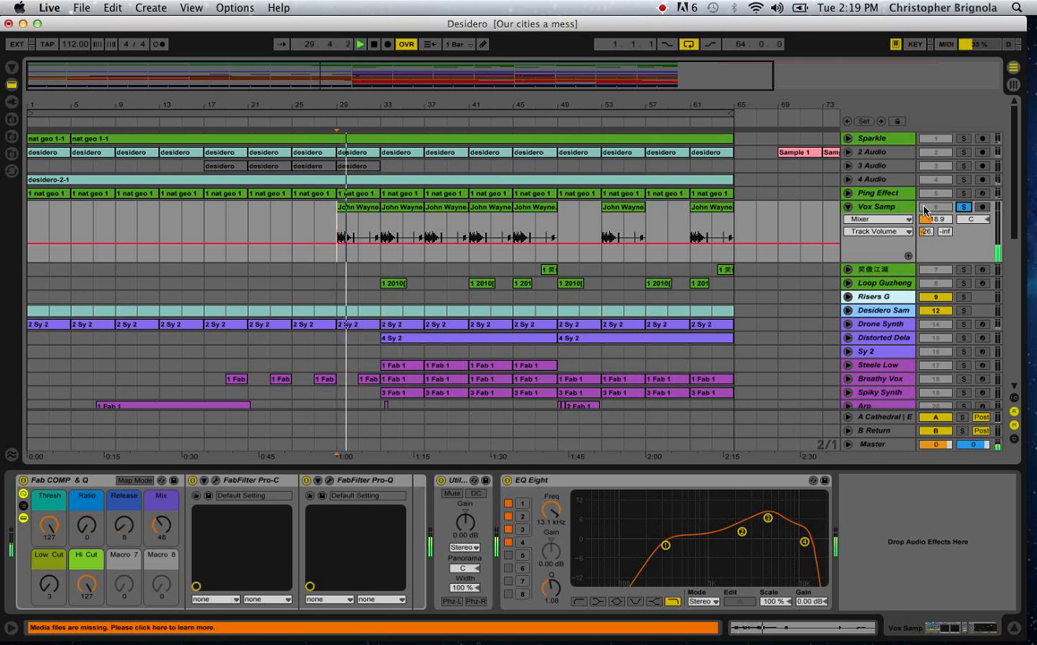
key("space")
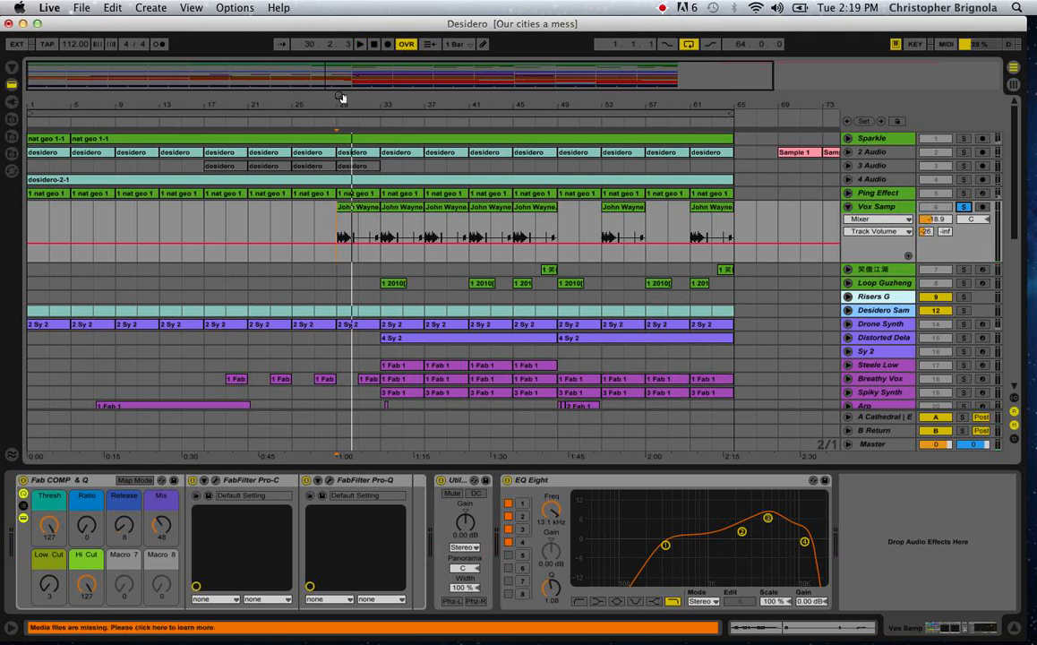
Zoom in on the first John Wayne.1-2-1 clip, play it from 29.4.1, and stop playback.
left_click_drag(340, 97, 347, 162)
left_click(381, 237)
key("space")
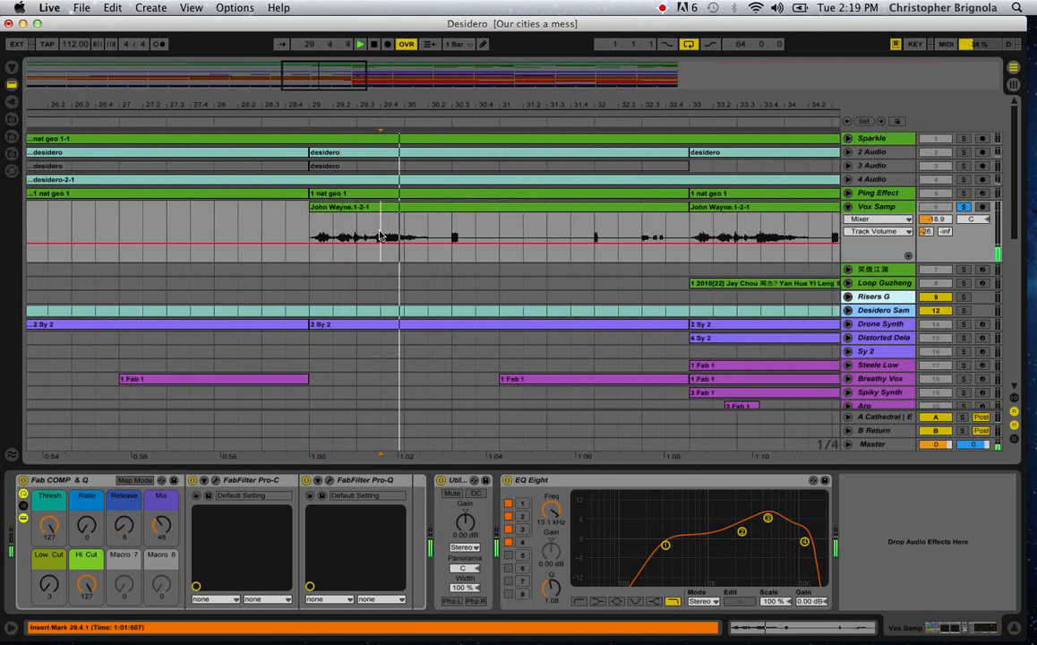
key("space")
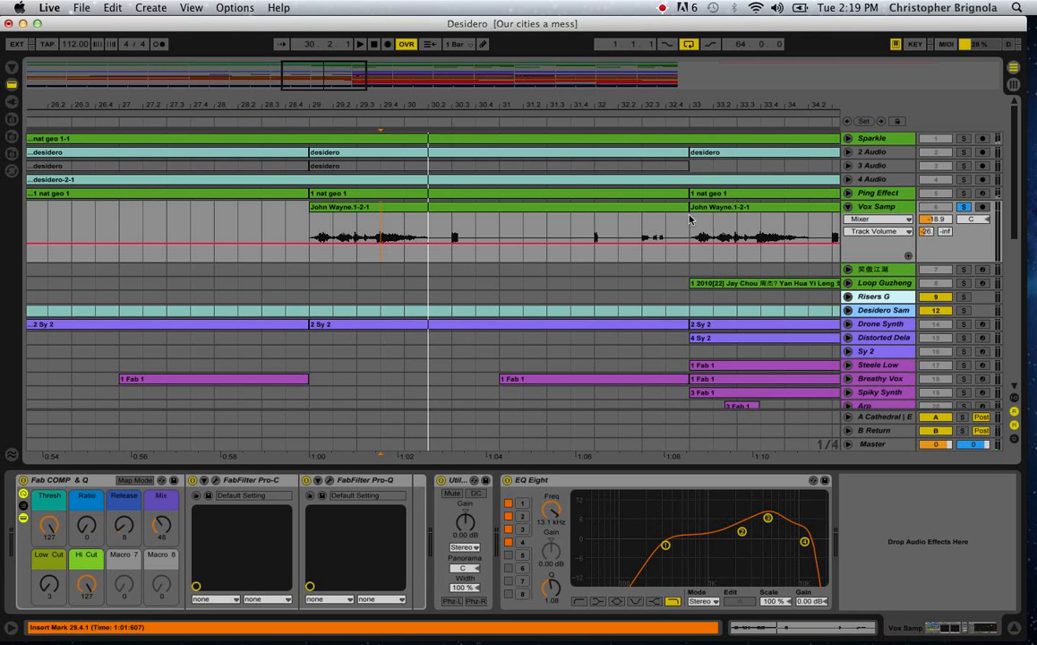
Open the first John Wayne.1-2-1 clip's sample with envelopes hidden, and mark the vocal phrase's last word and its end.
left_click(609, 208)
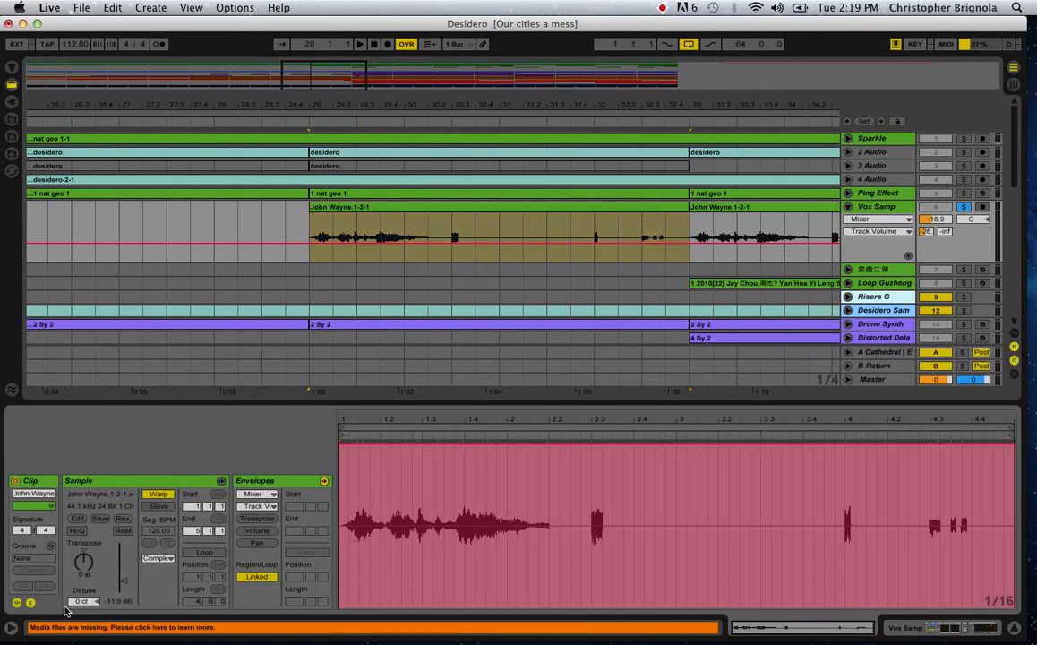
left_click(30, 602)
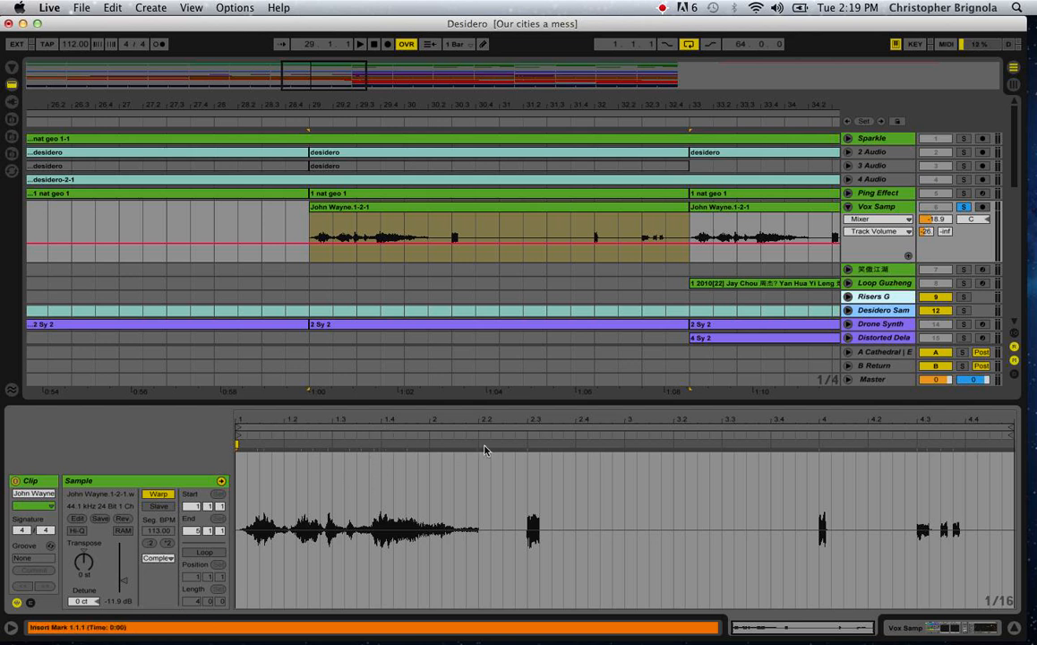
left_click(379, 447)
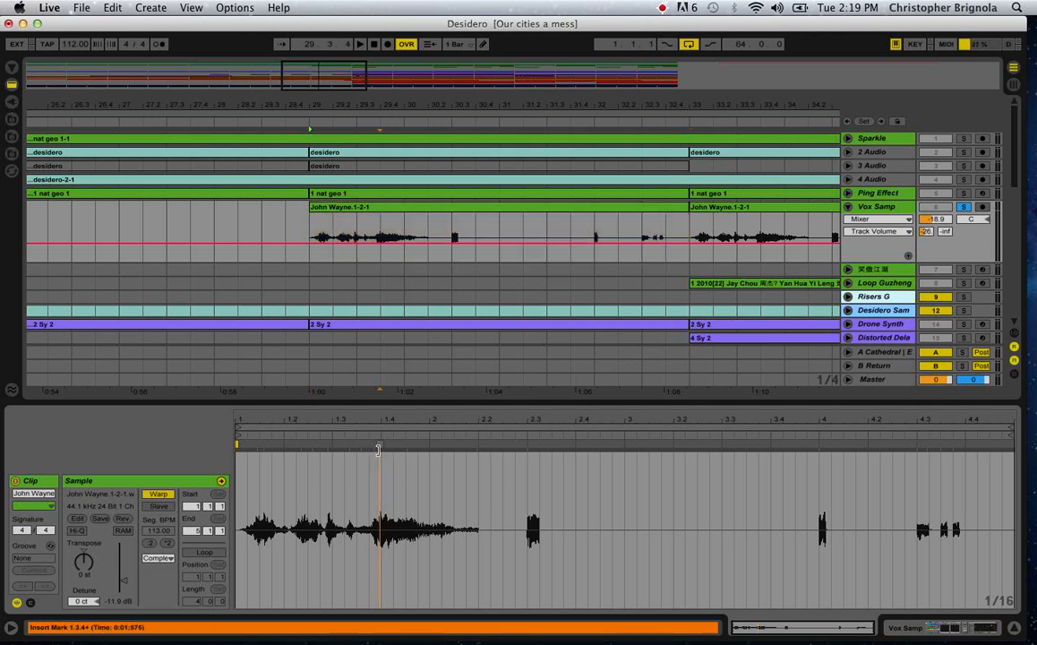
left_click(477, 450)
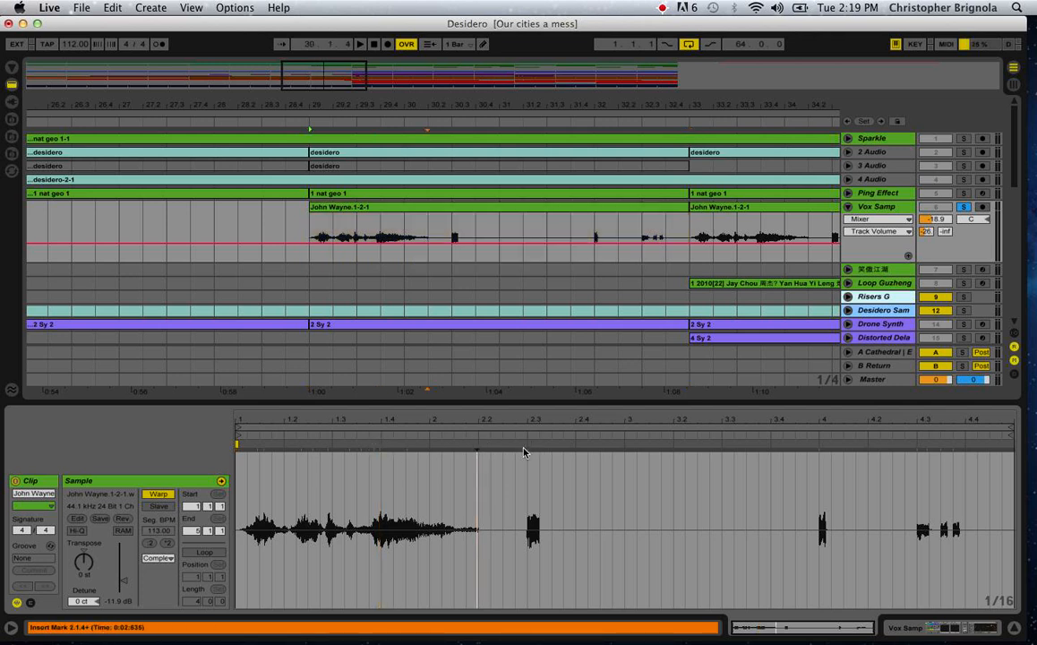
Try to stretch the vocal phrase by moving its end from about 2.2 to 2.3 with a warp marker, and play it.
double_click(525, 446)
mouse_move(477, 447)
left_mouse_down()
mouse_move(394, 448)
mouse_move(618, 466)
left_mouse_up()
key("space")
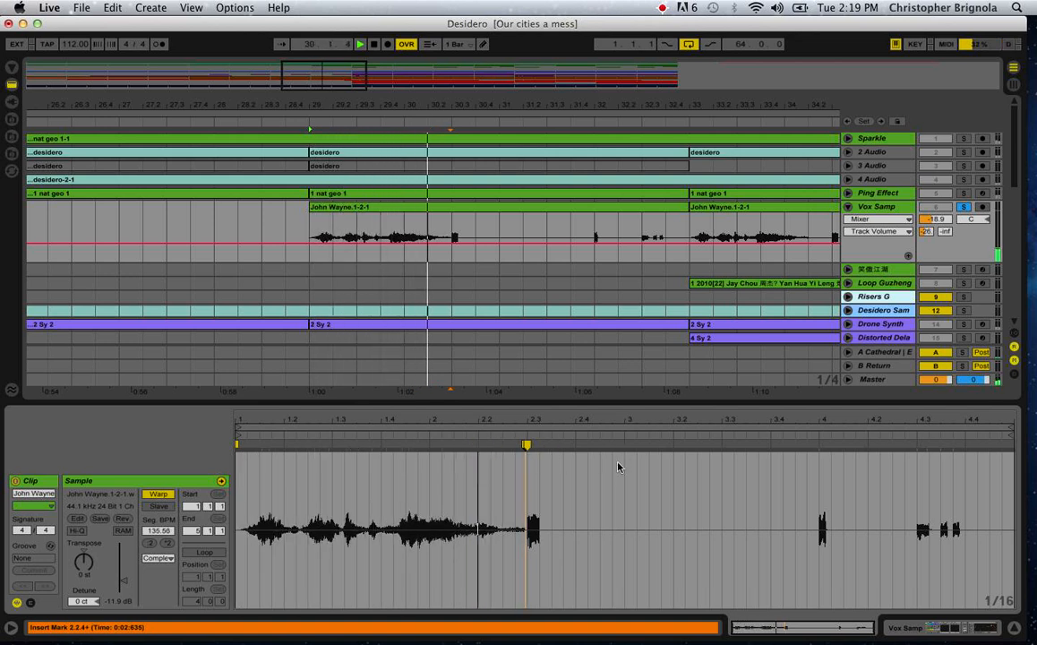
Undo the warp marker move, stop playback, and remove the remaining warp marker from the vocal clip.
key("super+z")
key("space")
double_click(527, 447)
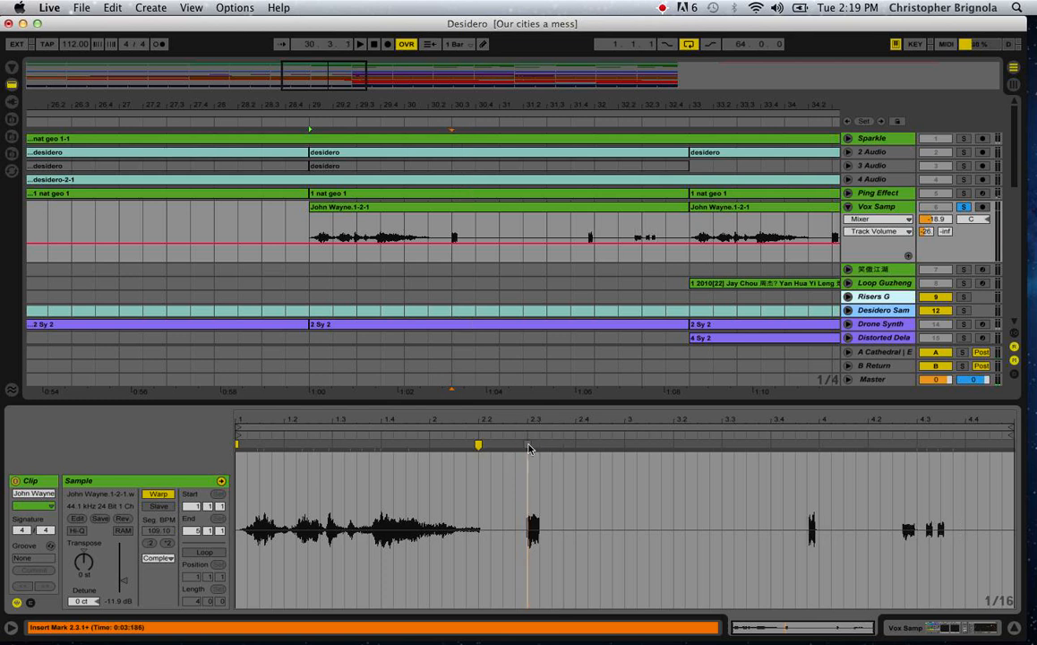
double_click(478, 446)
Play the chopped vocal hits from 30.3.1, 32.1.1, and 32.3.1, stop playback, and unsolo Vox Samp.
left_click(452, 257)
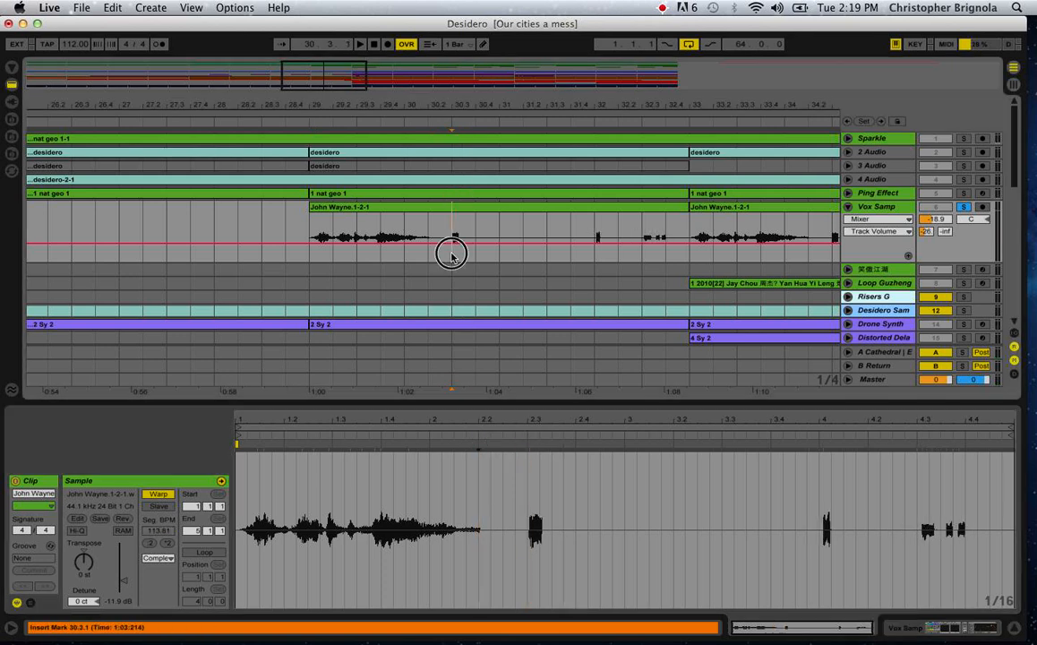
key("space")
left_click(595, 260)
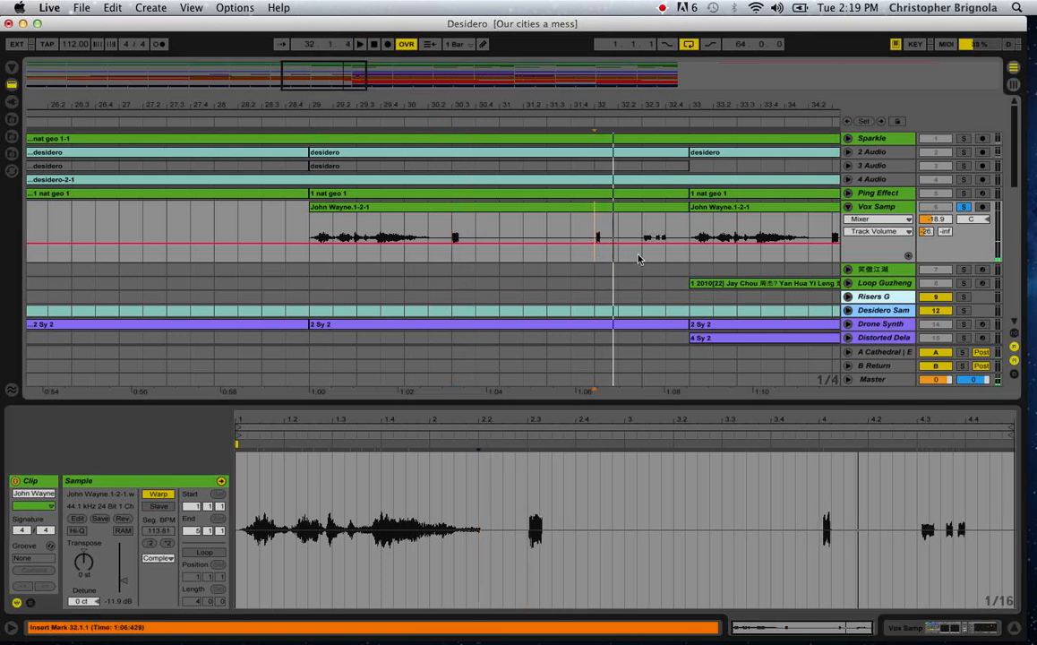
left_click(638, 259)
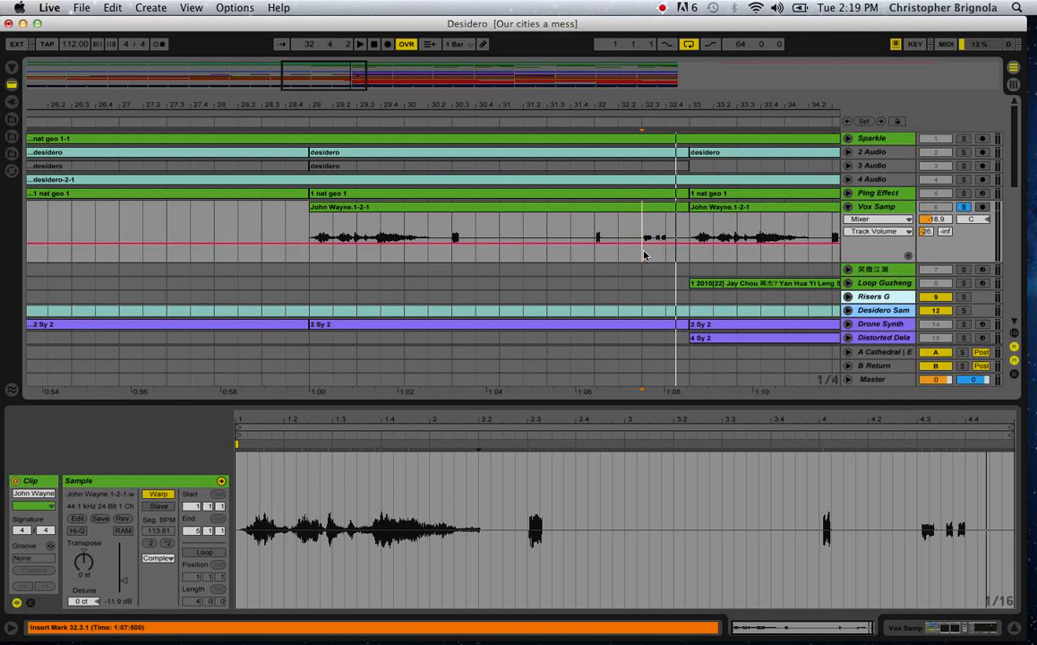
key("space")
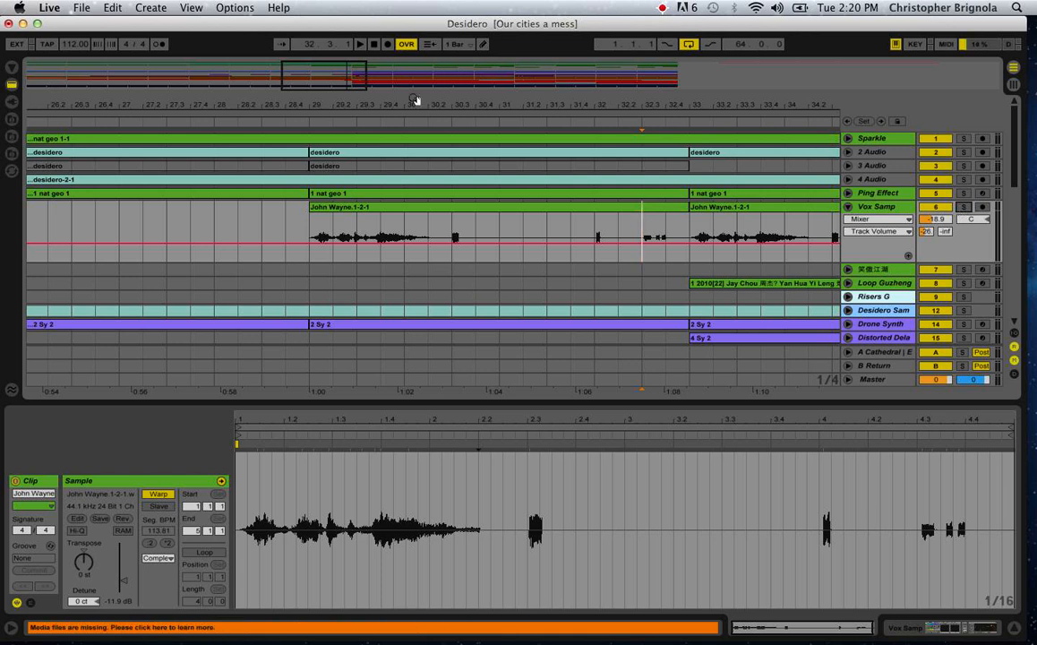
Zoom out to the whole arrangement, play all tracks together from bar 29, and stop playback.
left_click_drag(414, 105, 414, 67)
left_click(391, 253)
key("space")
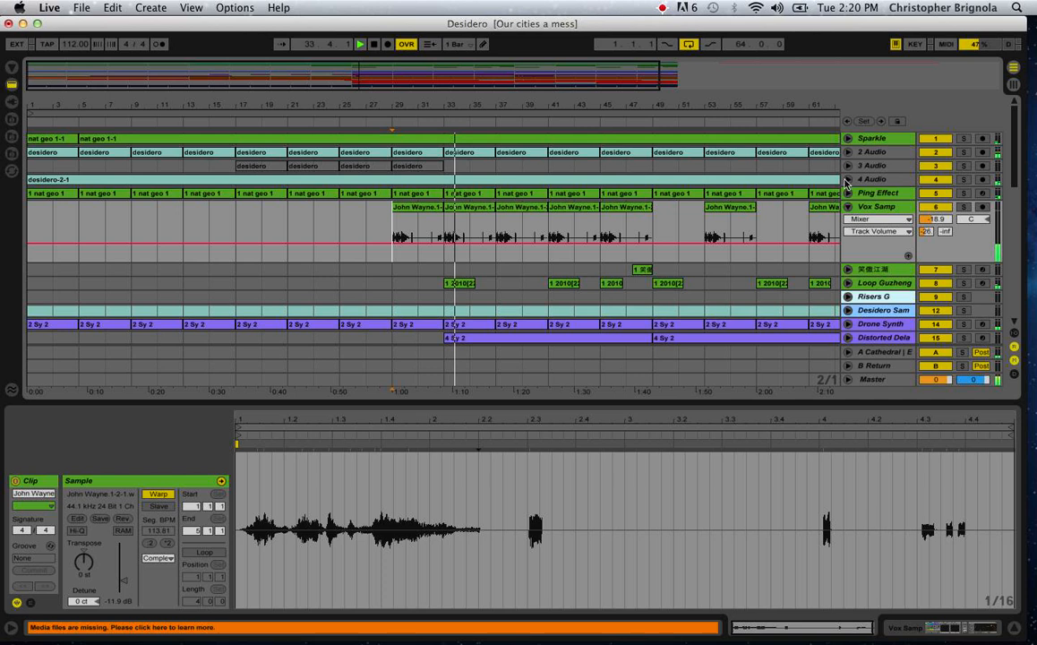
key("space")
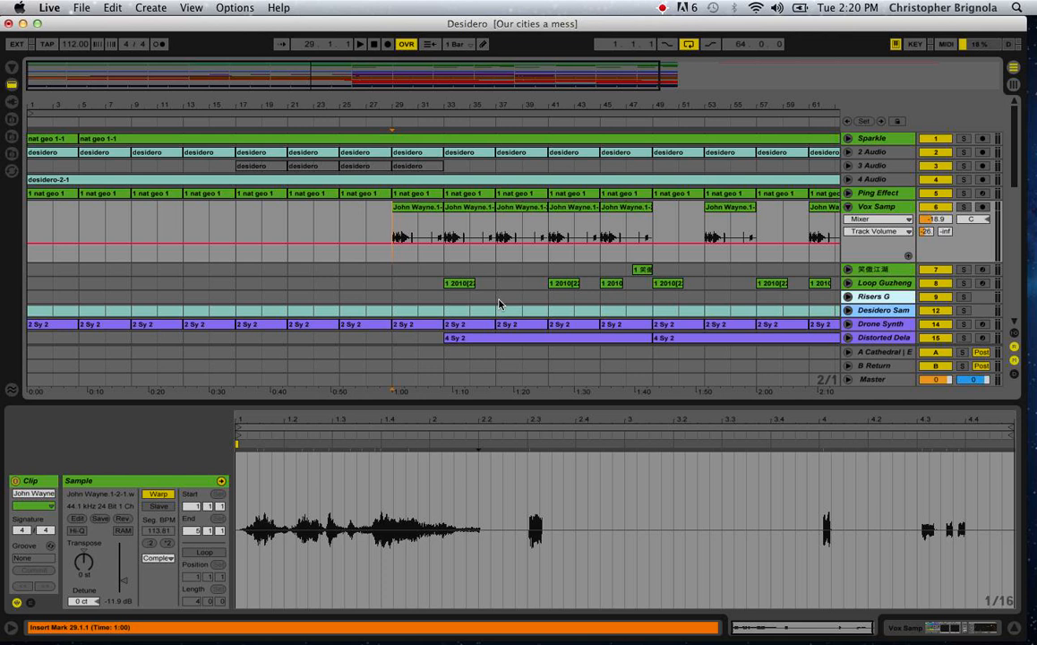
Point out the John Wayne clips at bars 37 and 29, and solo the tracks from Sparkle through Vox Samp.
left_click(493, 263)
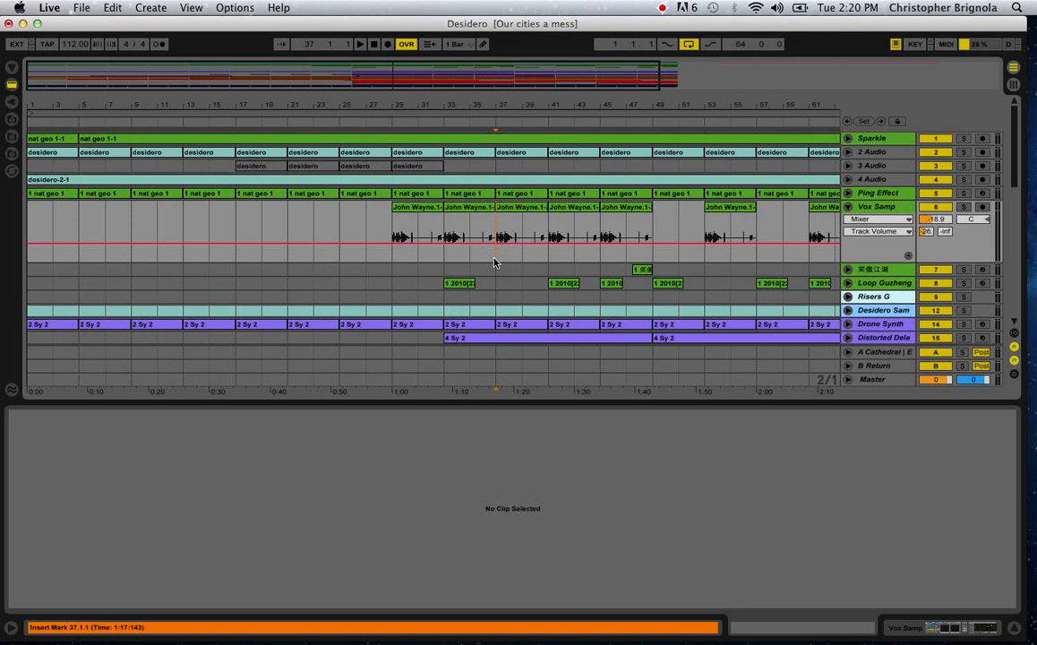
left_click(391, 249)
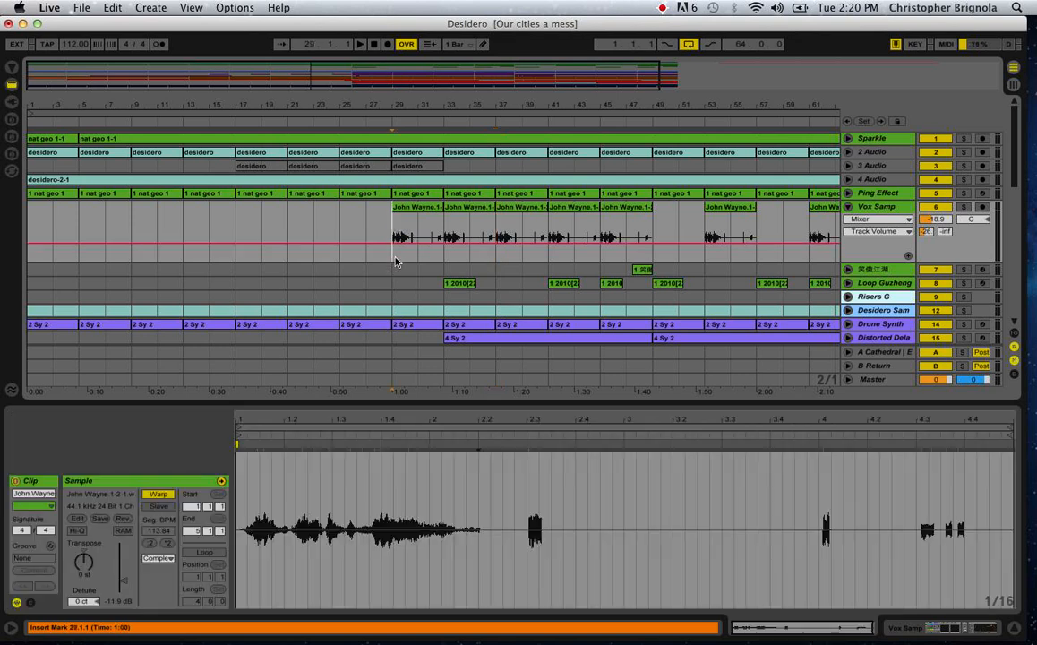
left_click(965, 140)
left_click(965, 153, "super")
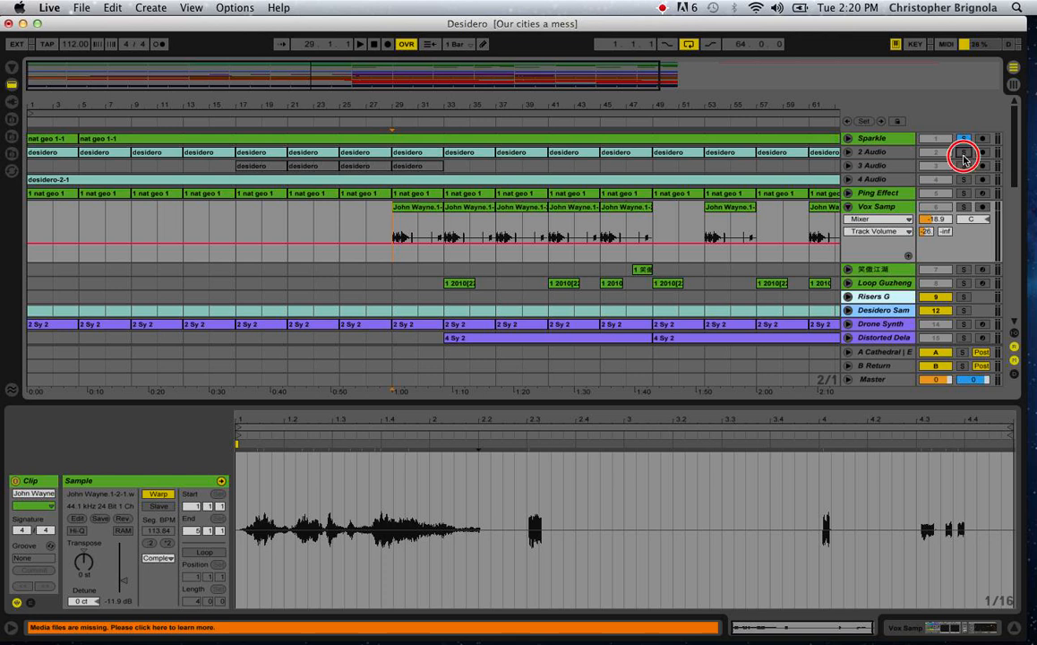
left_click(964, 168, "super")
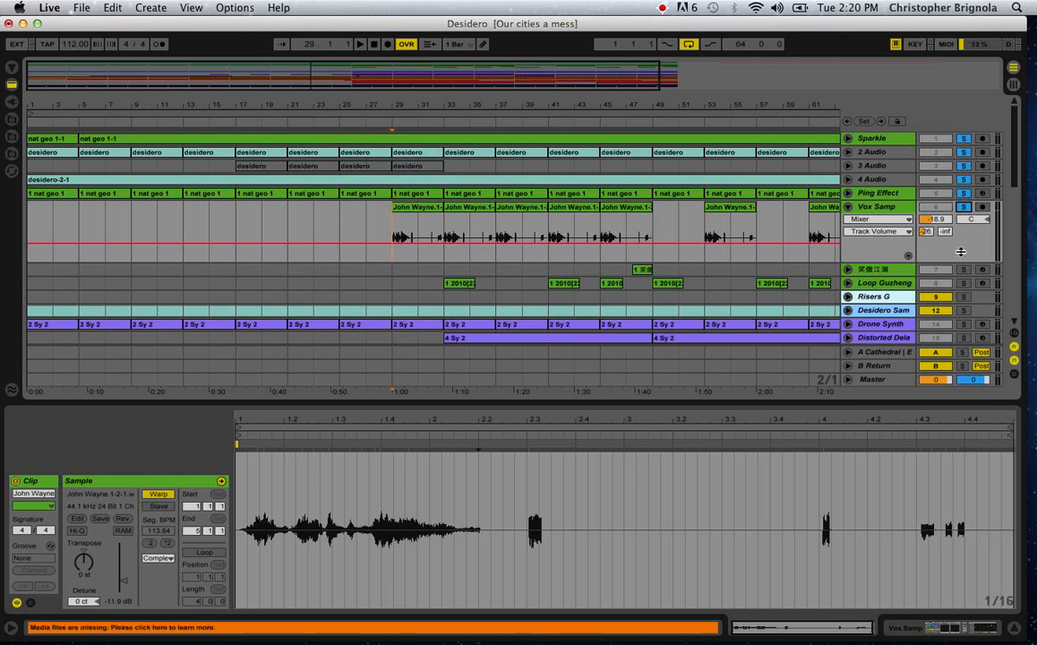
Solo only the Loop Guzheng track, unfold it, and set the insert marker at bar 33.
left_click(960, 283)
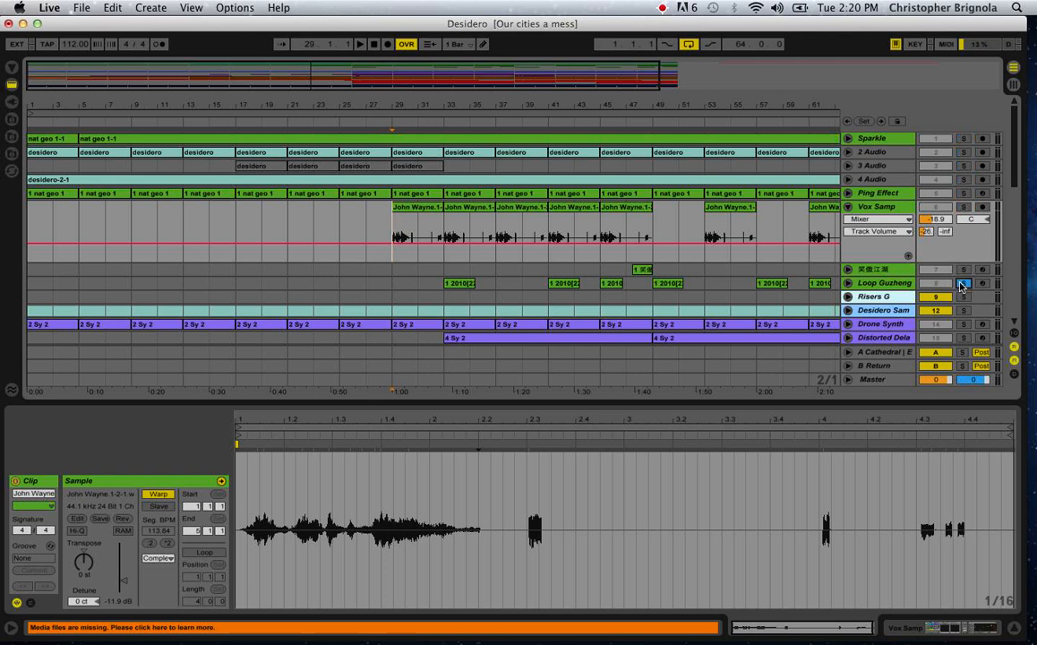
left_click(848, 284)
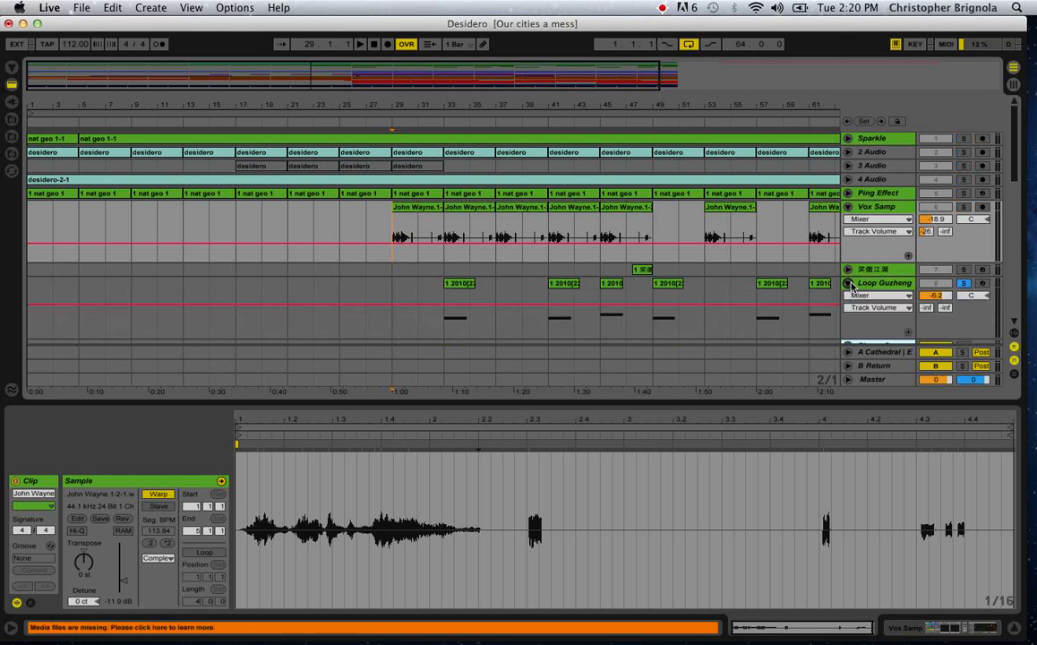
left_click(436, 323)
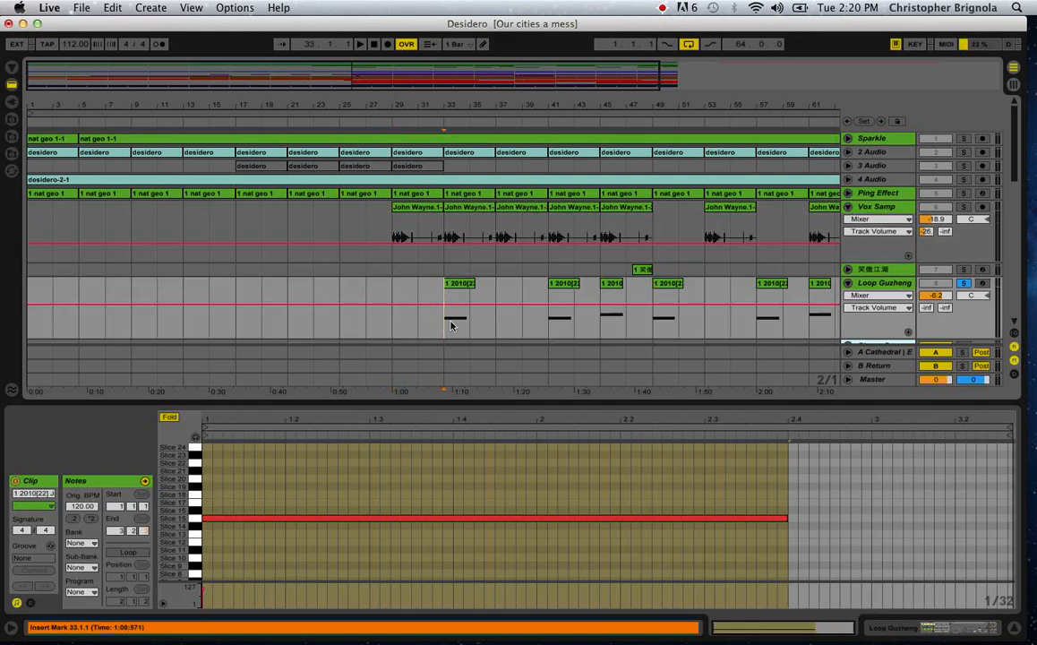
Show the Loop Guzheng track's devices and audition Slices 19, 18, and 17 in its drum rack.
left_click(894, 283)
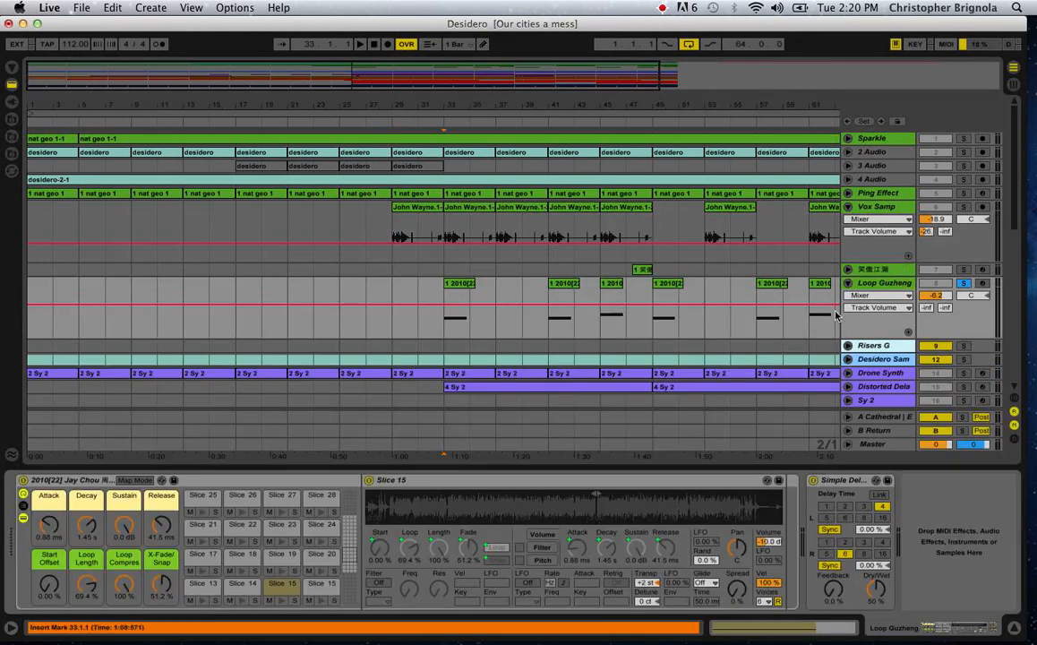
left_click(242, 573)
left_click(203, 571)
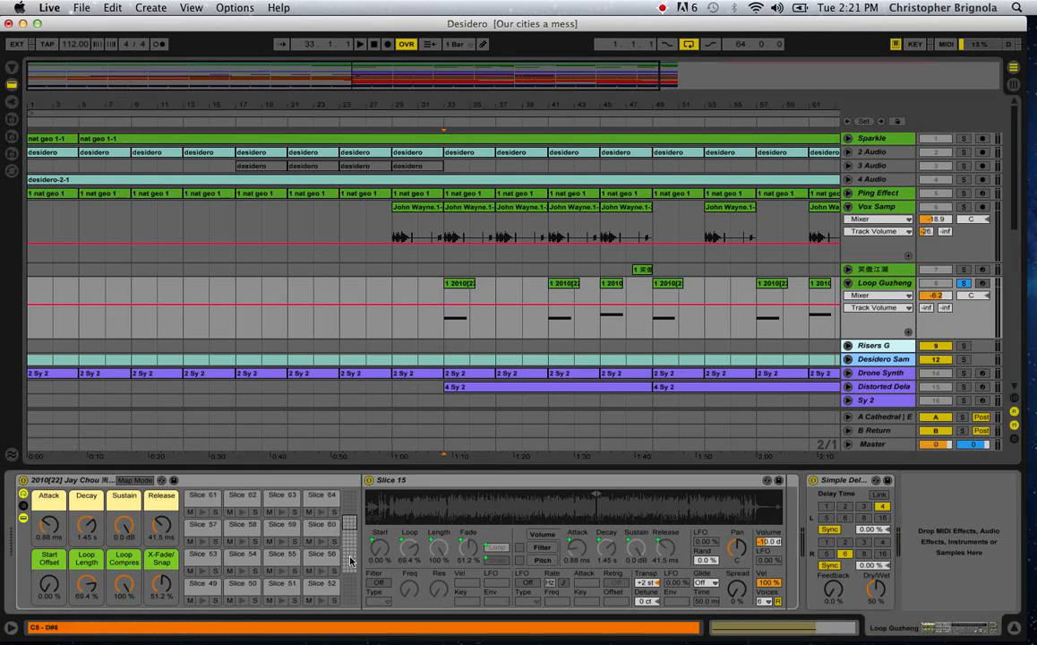
Play the soloed Loop Guzheng clips from bars 33, 41, and 45, and stop playback.
left_click(443, 322)
key("space")
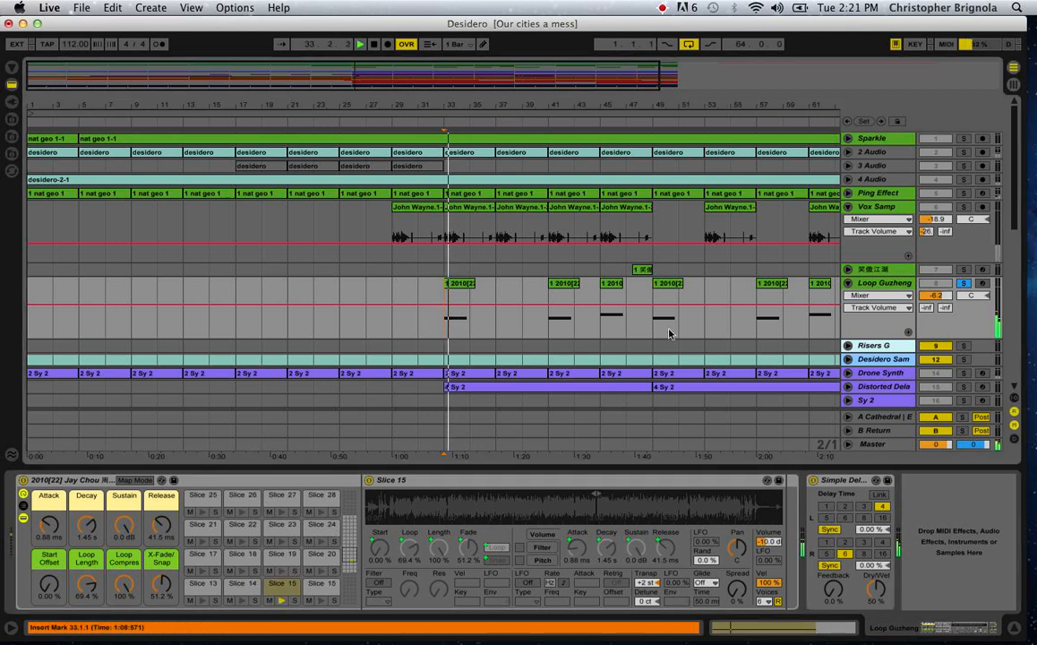
left_click(549, 330)
key("space")
key("space")
left_click(604, 330)
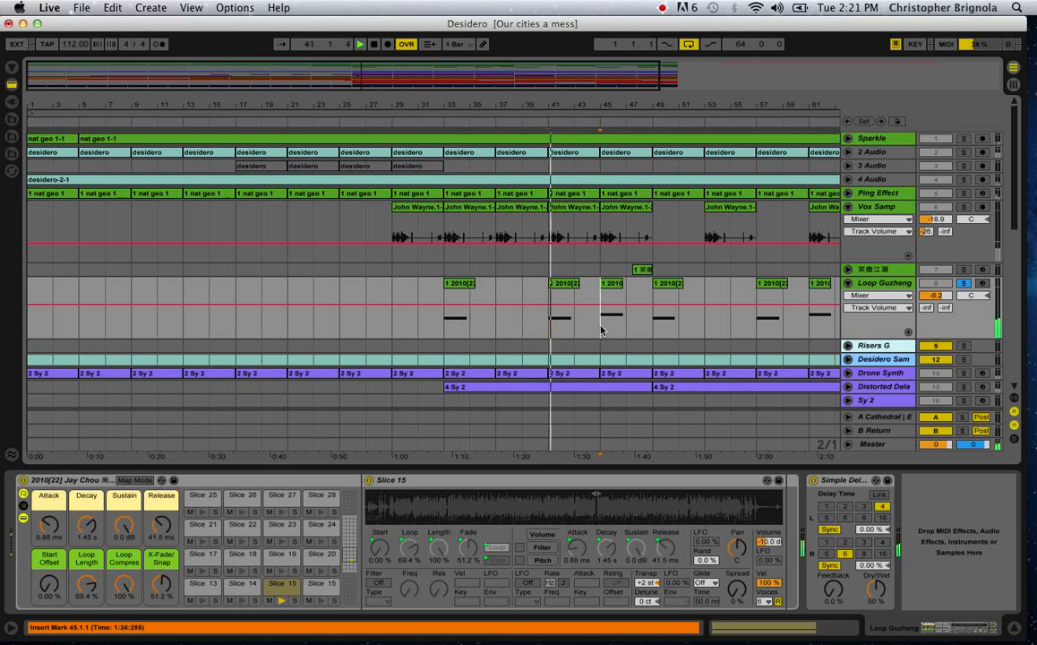
key("space")
key("space")
key("space")
Solo only track 7 (笑傲江湖), unfold it, and play its clip from 47.3.1.
left_click(964, 270)
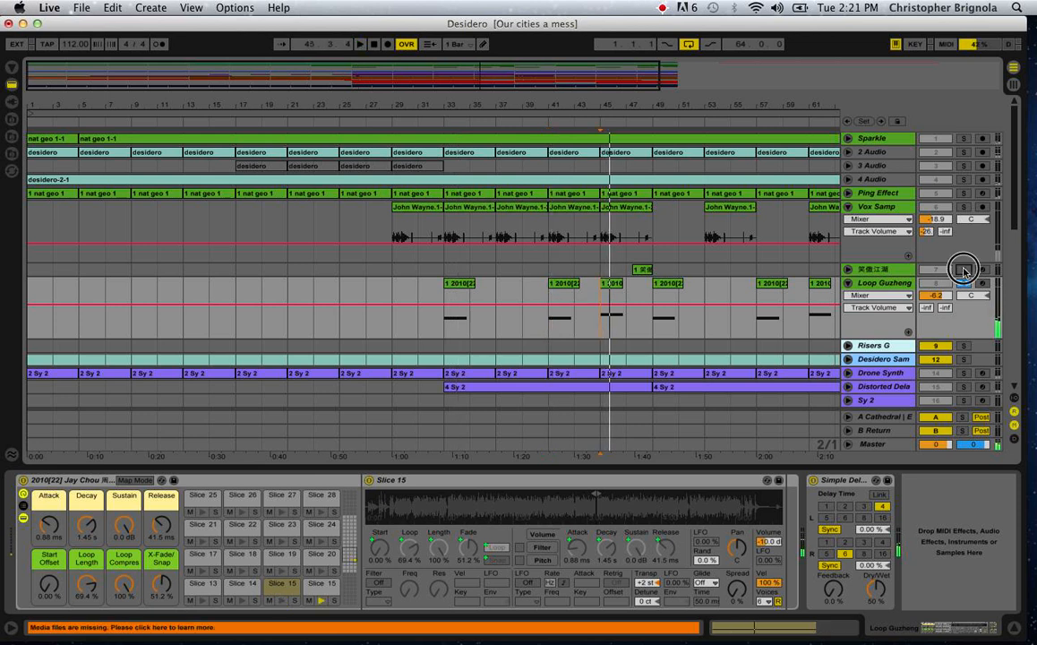
left_click(848, 270)
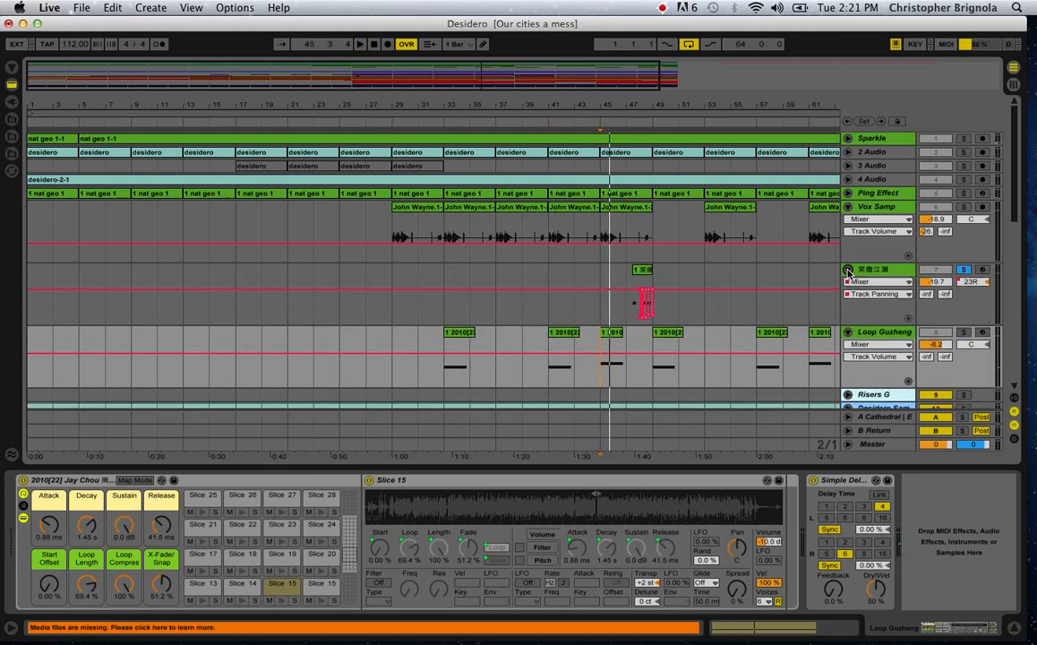
left_click(632, 305)
key("space")
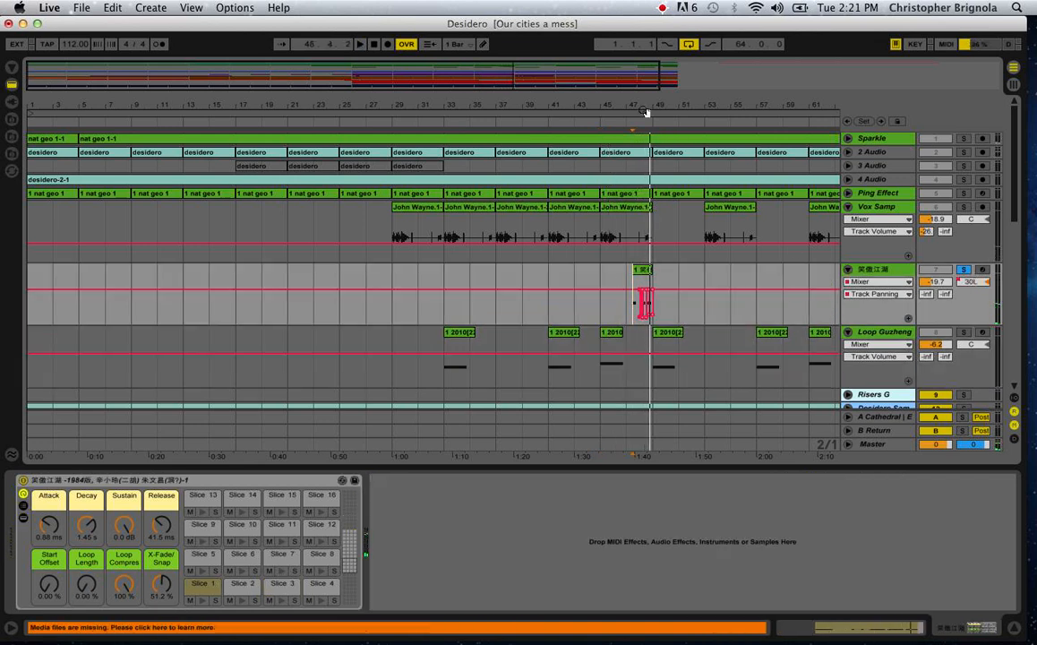
Examine the track panning automation of the 笑傲江湖 clip up close while replaying it from 47.3.1, and stop playback.
left_click_drag(647, 112, 657, 215)
key("space")
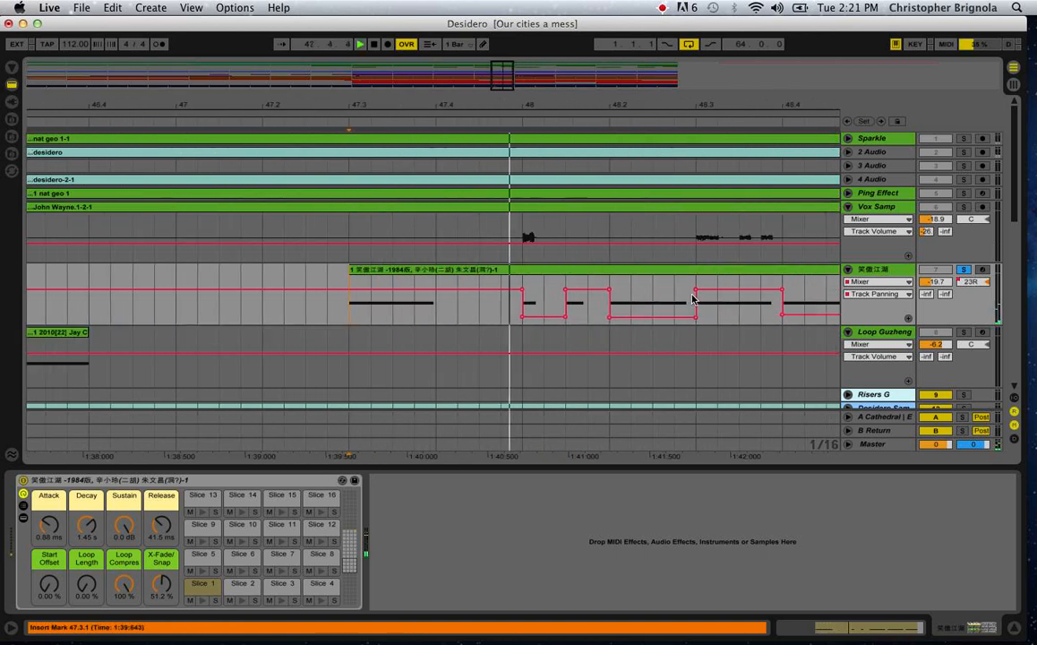
scroll(692, 299, "left", 1)
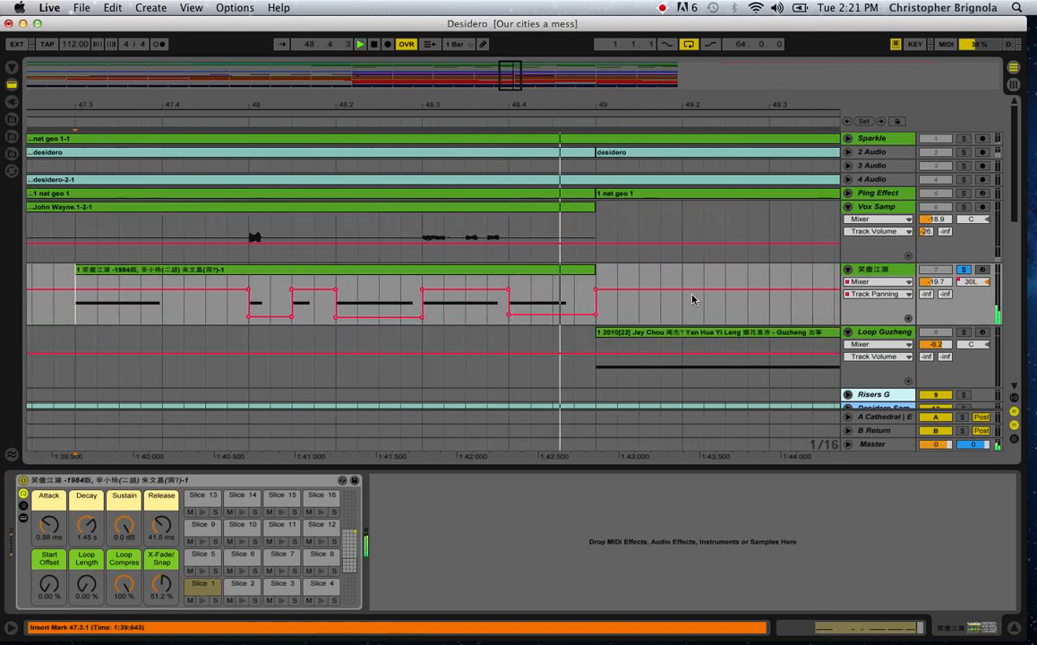
key("space")
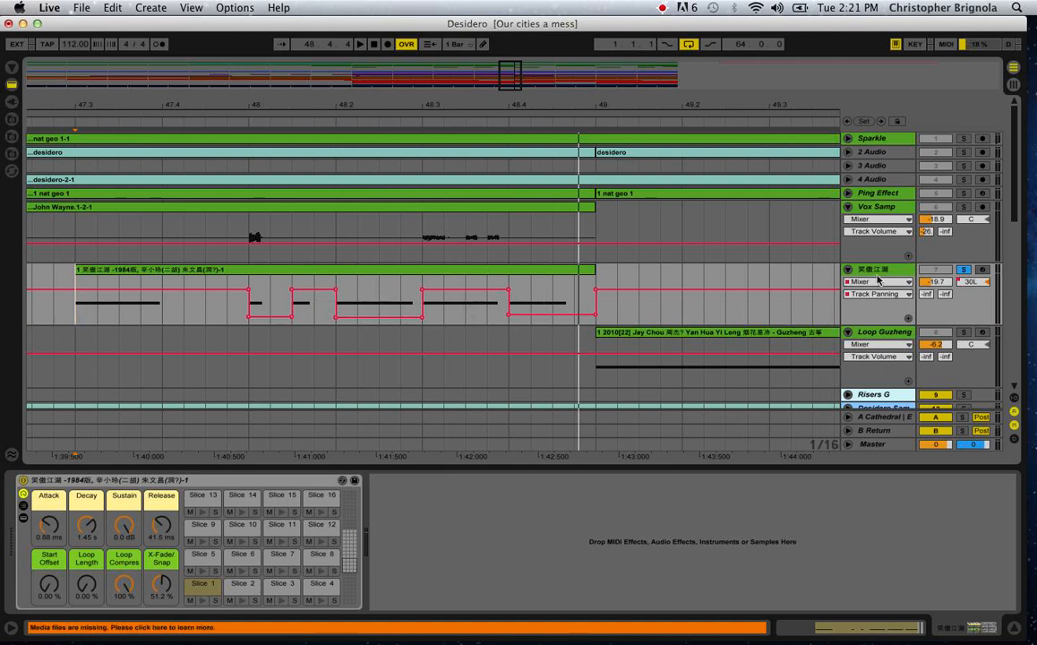
Fold the 笑傲江湖, Loop Guzheng, and Vox Samp tracks, and show the whole arrangement.
left_click(848, 270)
left_click(847, 283)
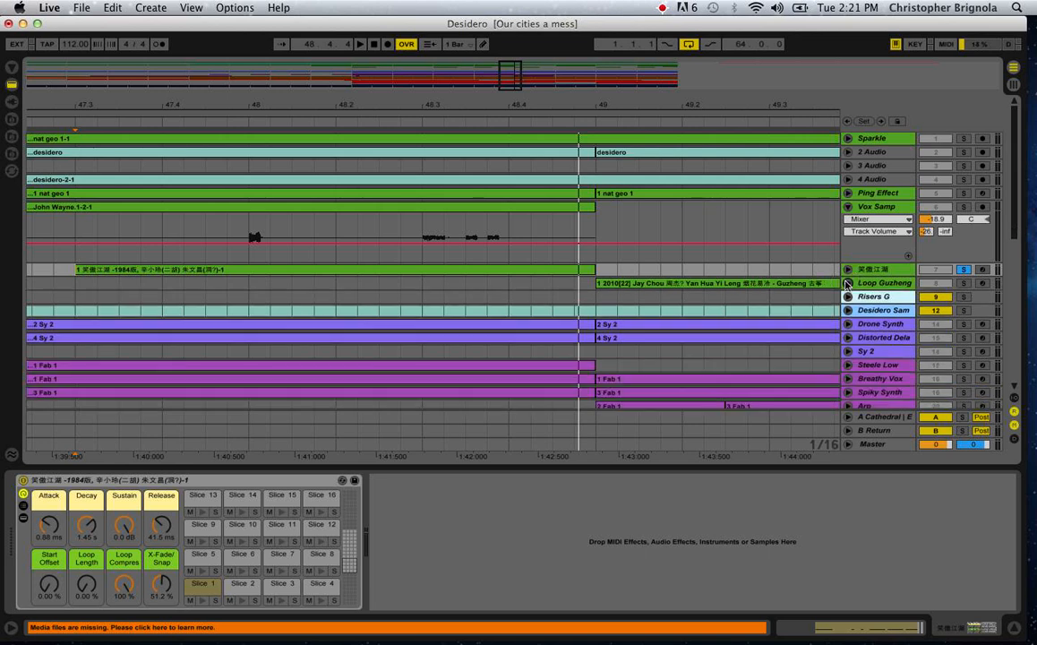
left_click(847, 206)
left_click_drag(731, 106, 731, 7)
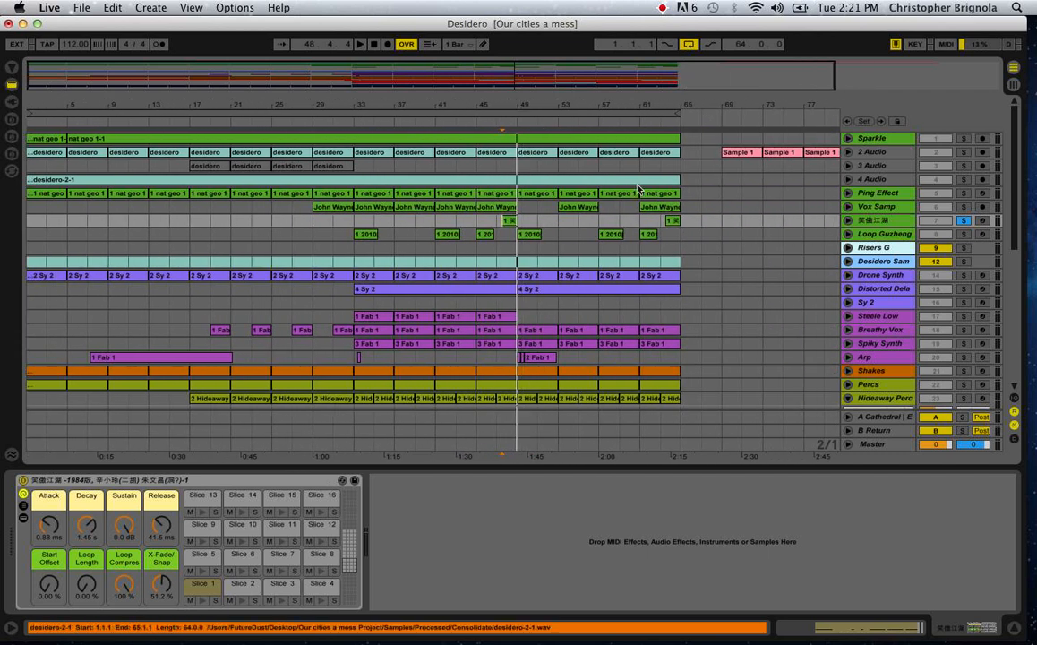
Recolor all song clips on tracks 2 Audio through 4 Audio green to match the other sample tracks.
left_click_drag(684, 152, 12, 177)
right_click(65, 181)
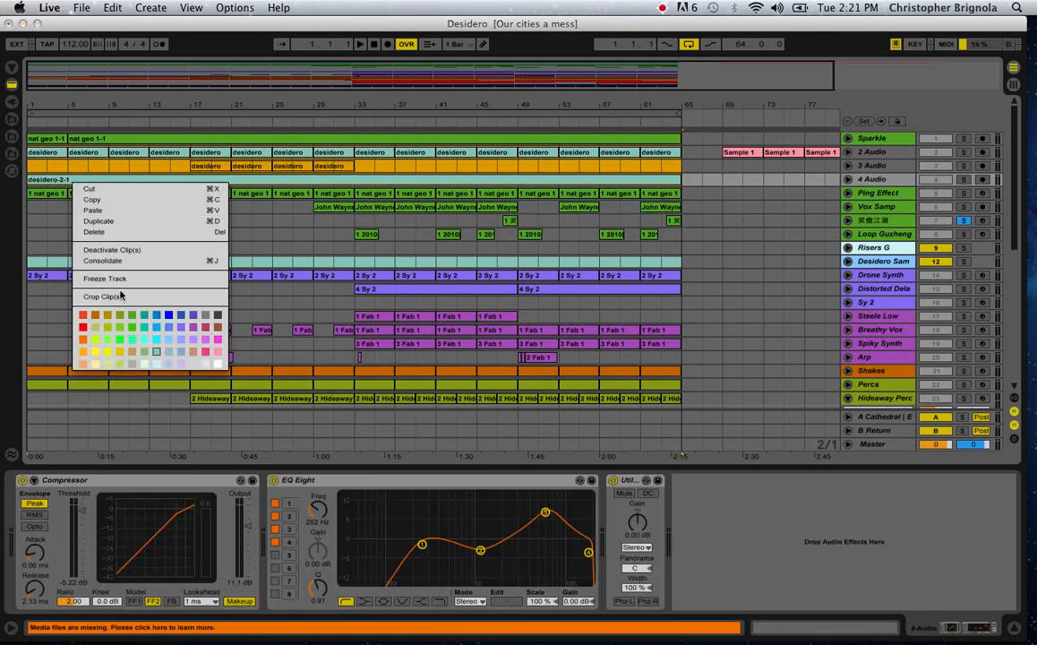
left_click(133, 319)
left_click(741, 220)
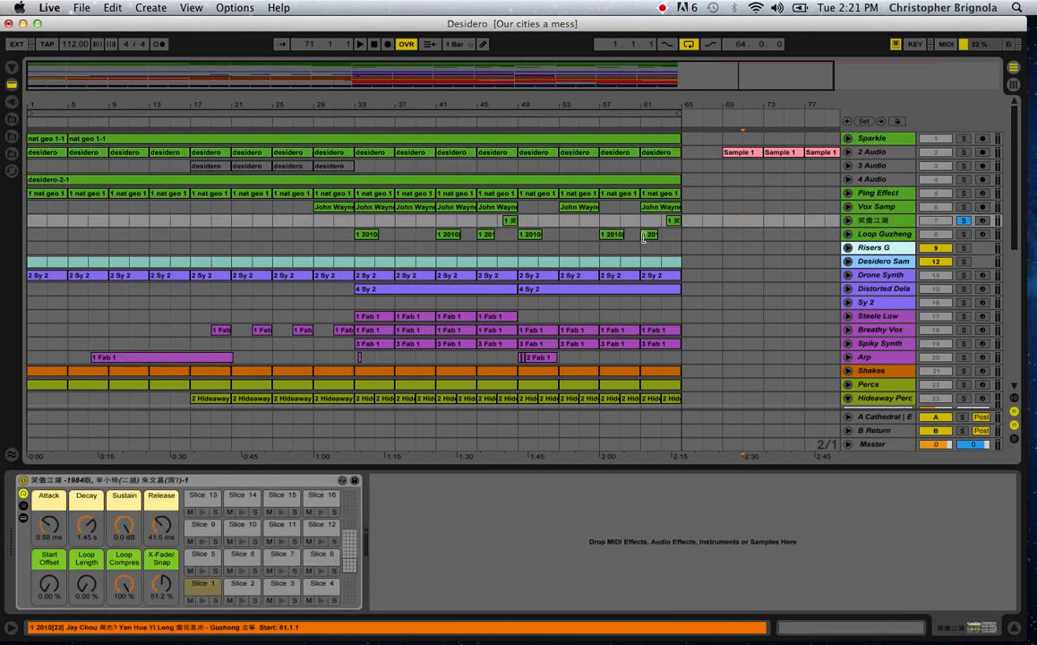
Solo the sample tracks from Sparkle through Loop Guzheng together with Hideaway Perc, and fold the Hideaway Perc track.
left_click(698, 263)
scroll(698, 262, "down", 8)
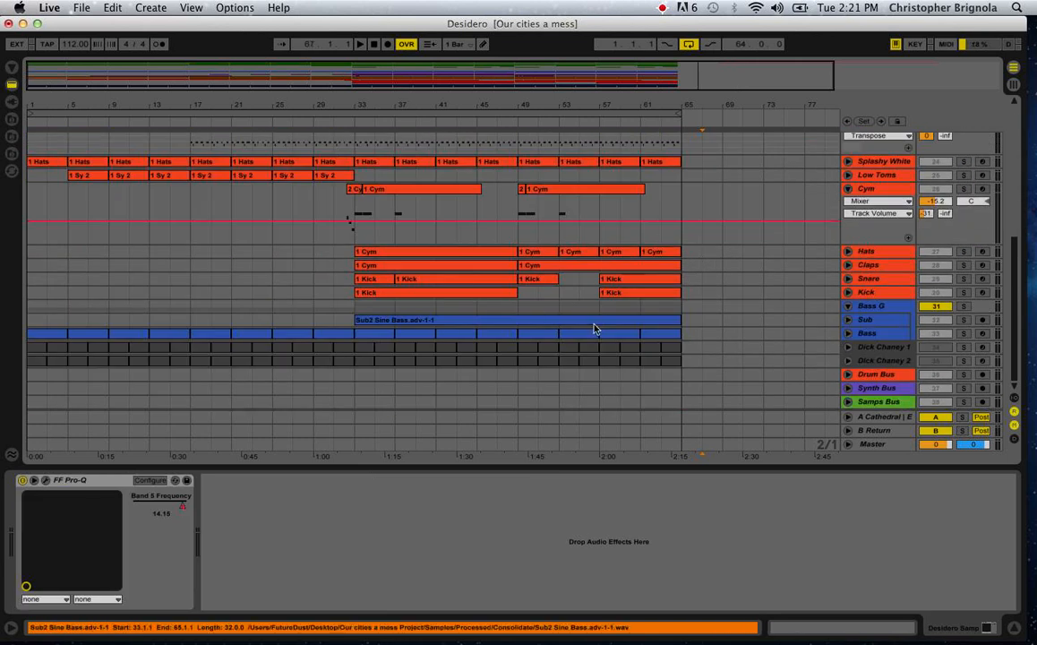
scroll(627, 335, "up", 10)
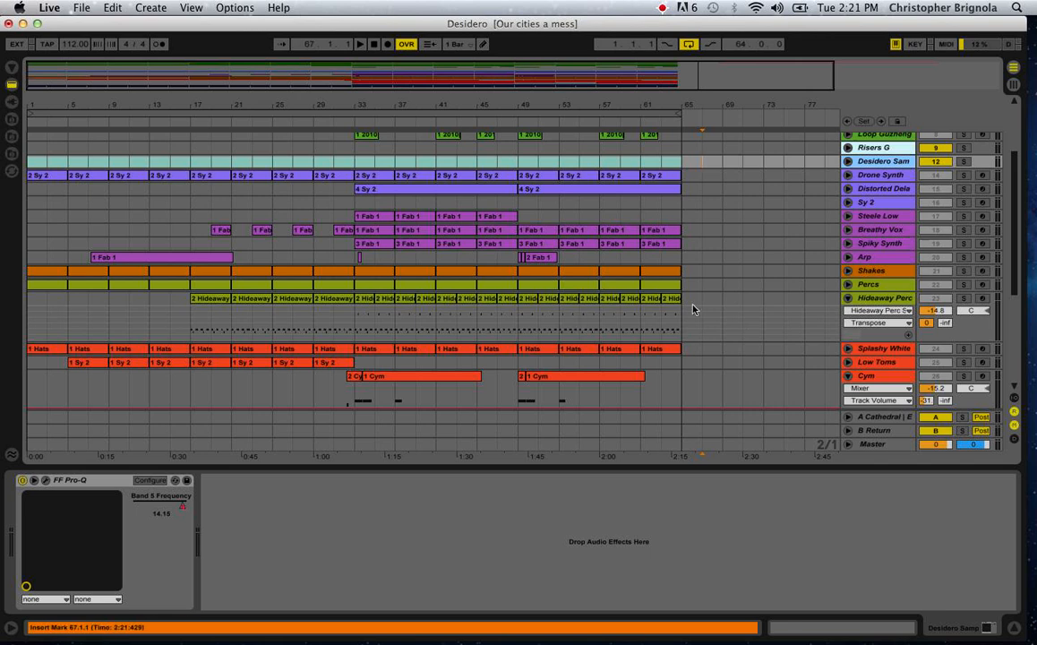
scroll(833, 296, "up", 3)
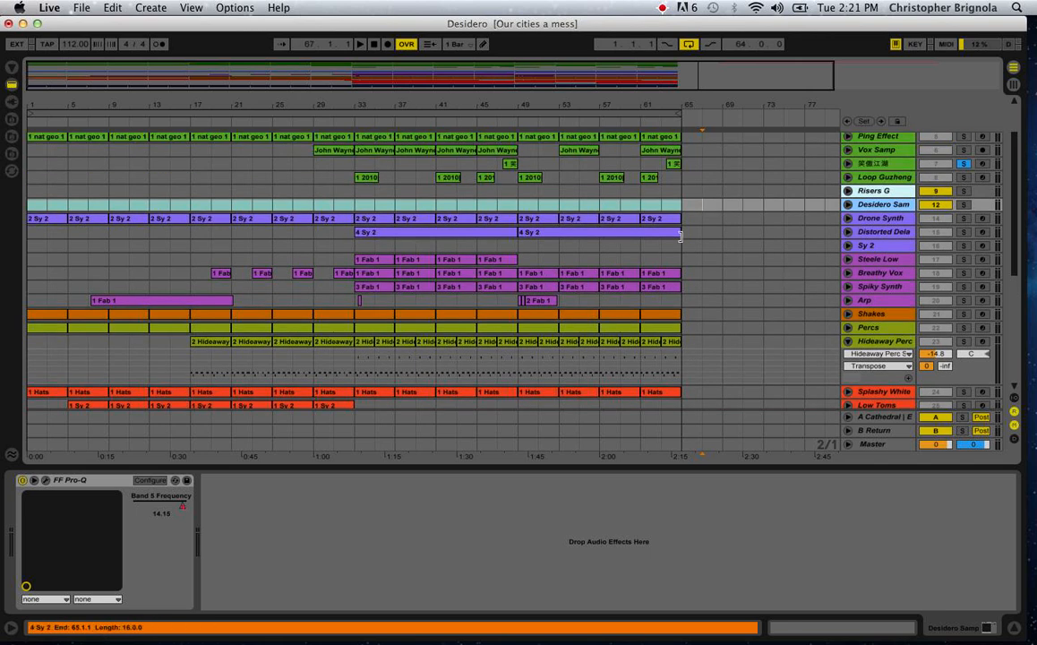
scroll(822, 286, "up", 3)
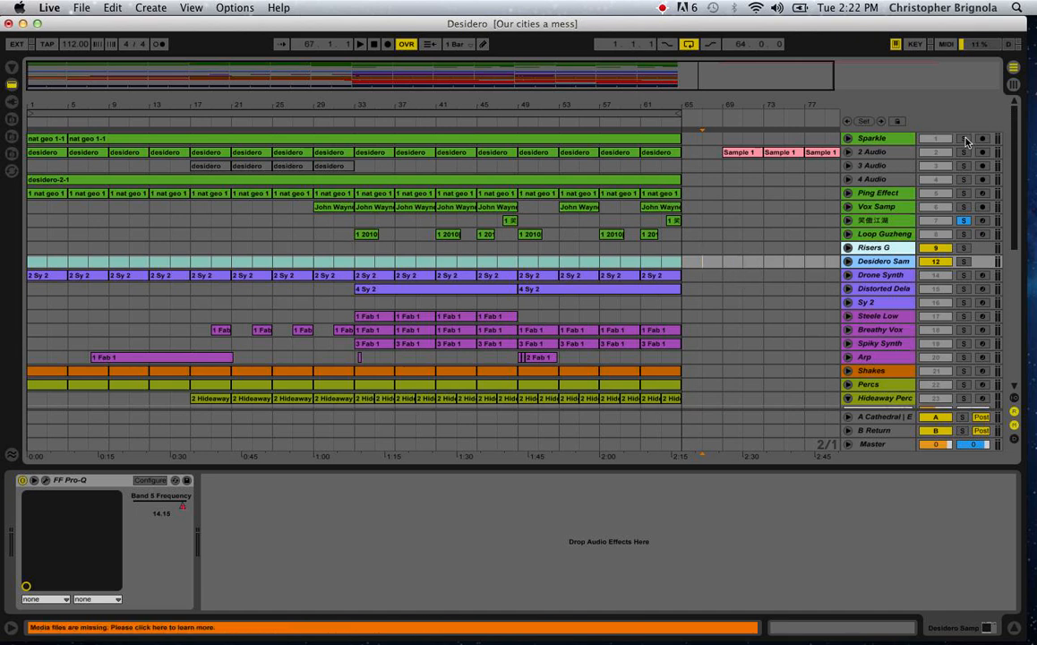
left_click(964, 167)
left_click(964, 207)
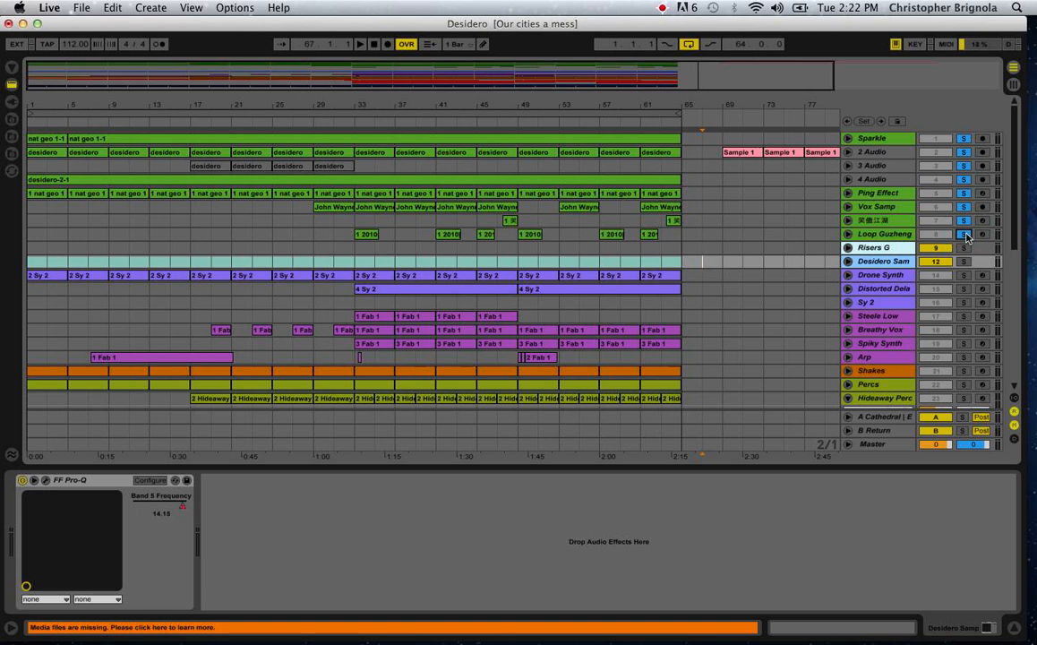
scroll(966, 237, "down", 3)
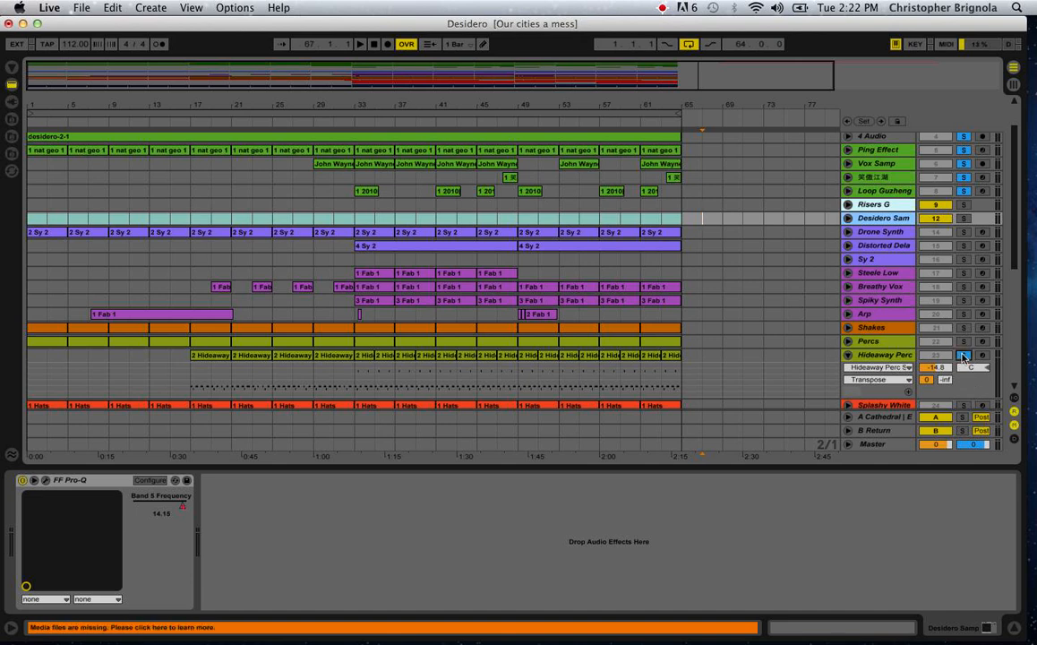
left_click(847, 355)
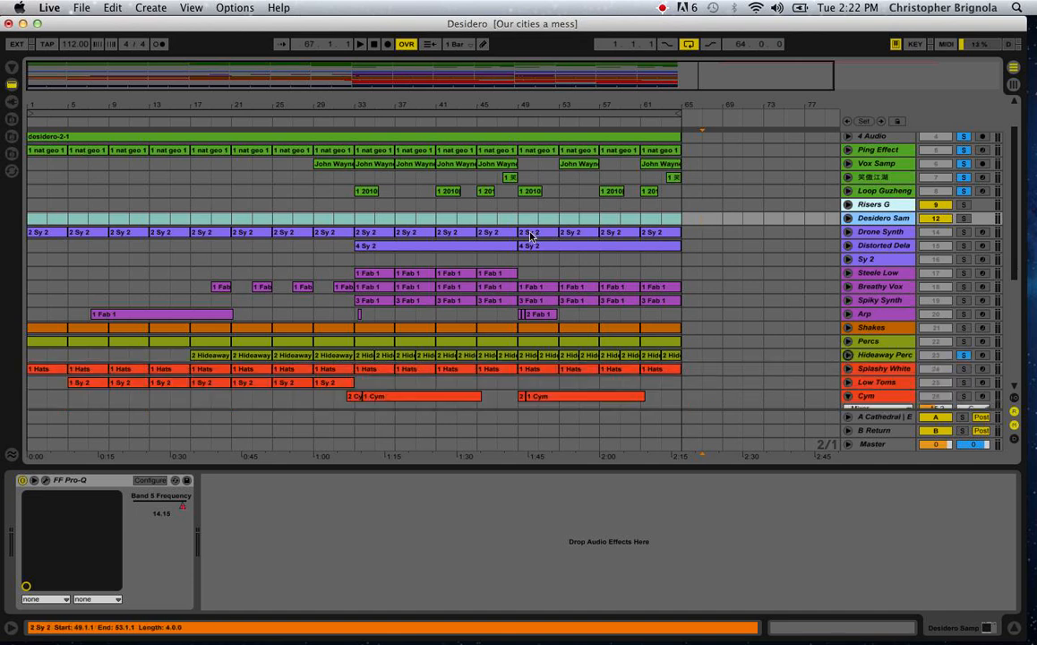
Play the soloed sample tracks from bar 29, clear all the solos, and stop playback.
scroll(530, 233, "up", 2)
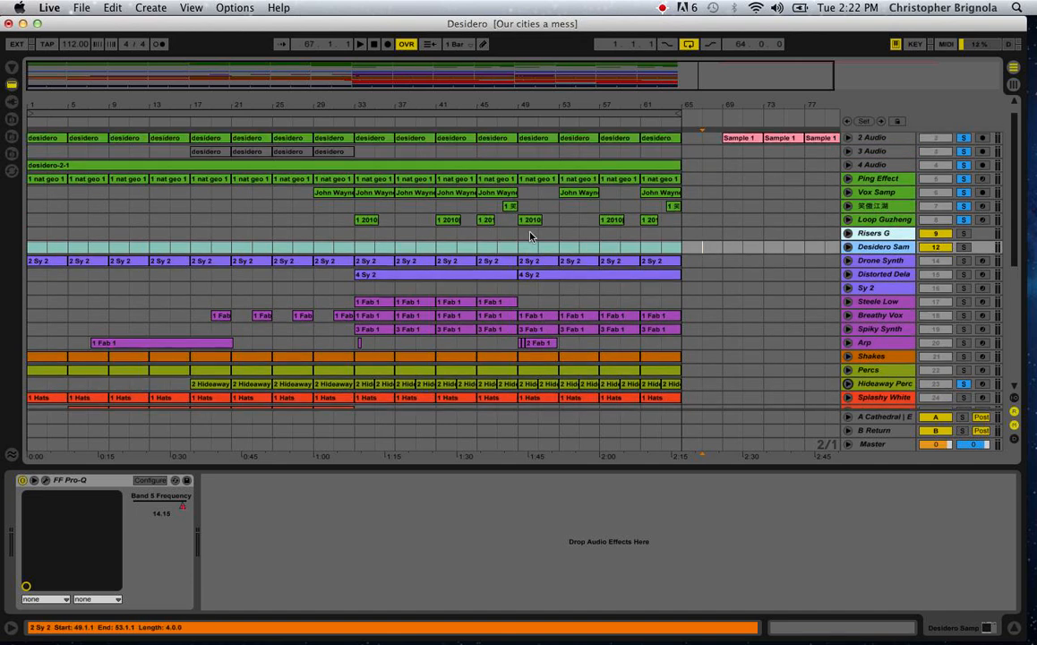
left_click(312, 234)
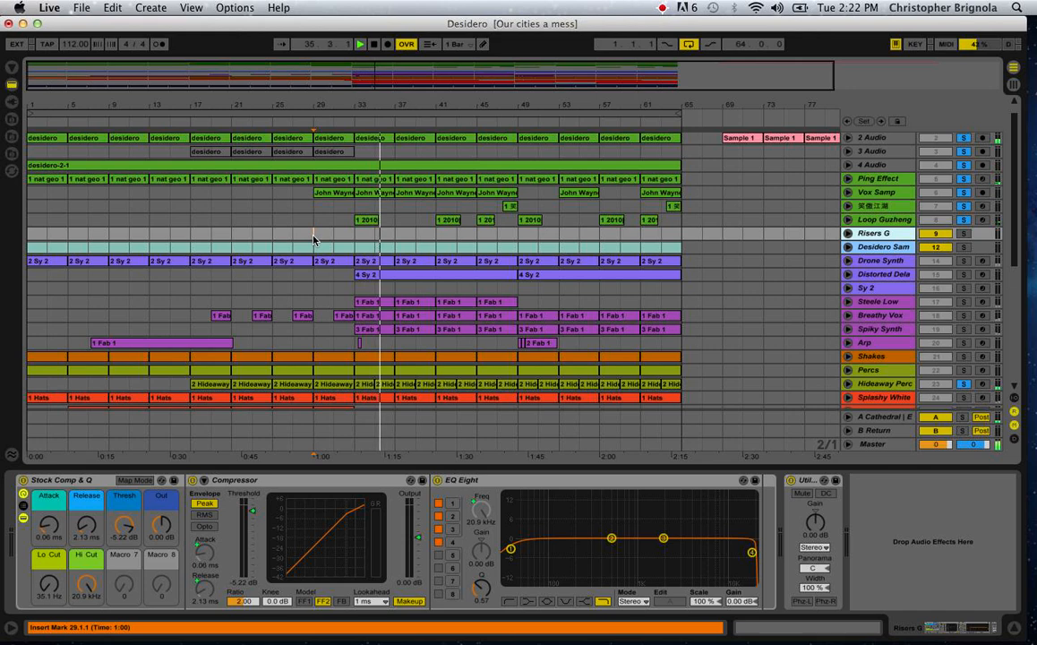
scroll(313, 239, "down", 5)
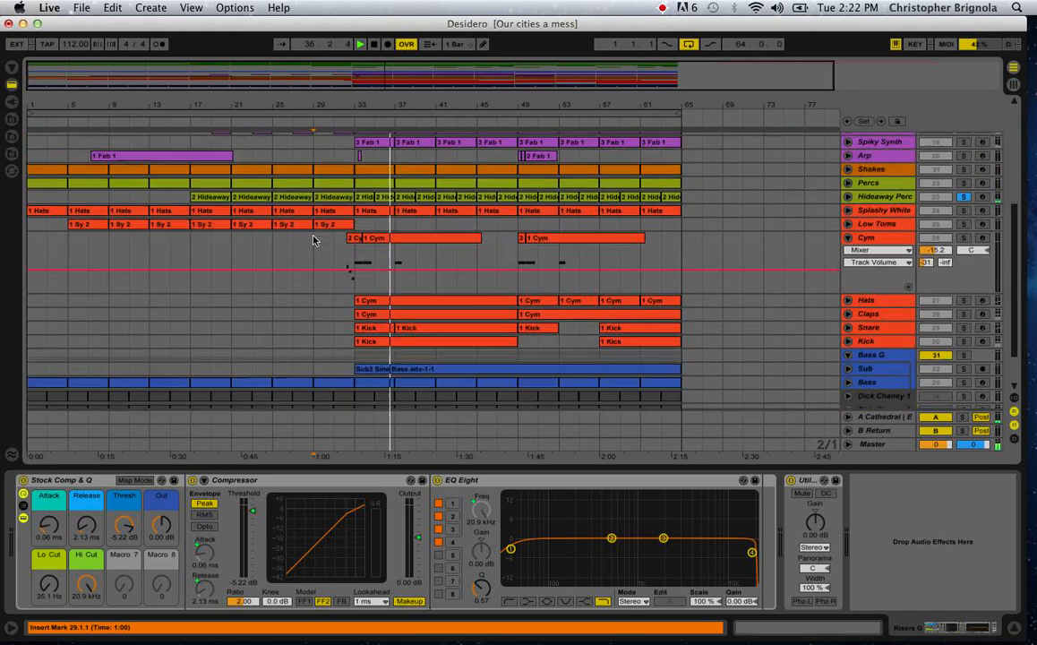
scroll(313, 239, "up", 5)
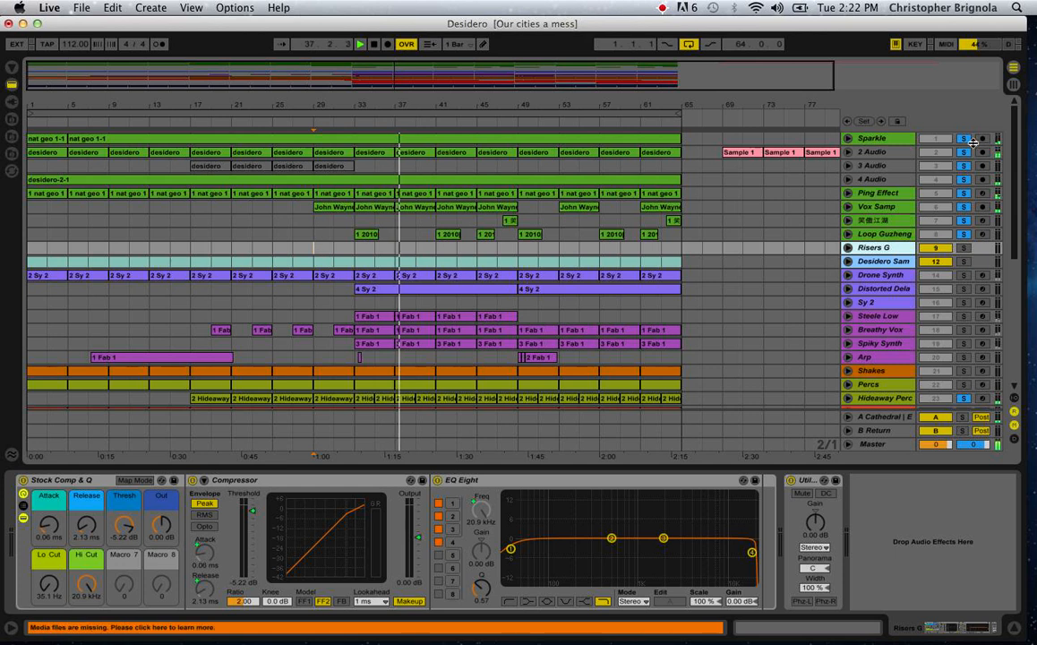
left_click(964, 139)
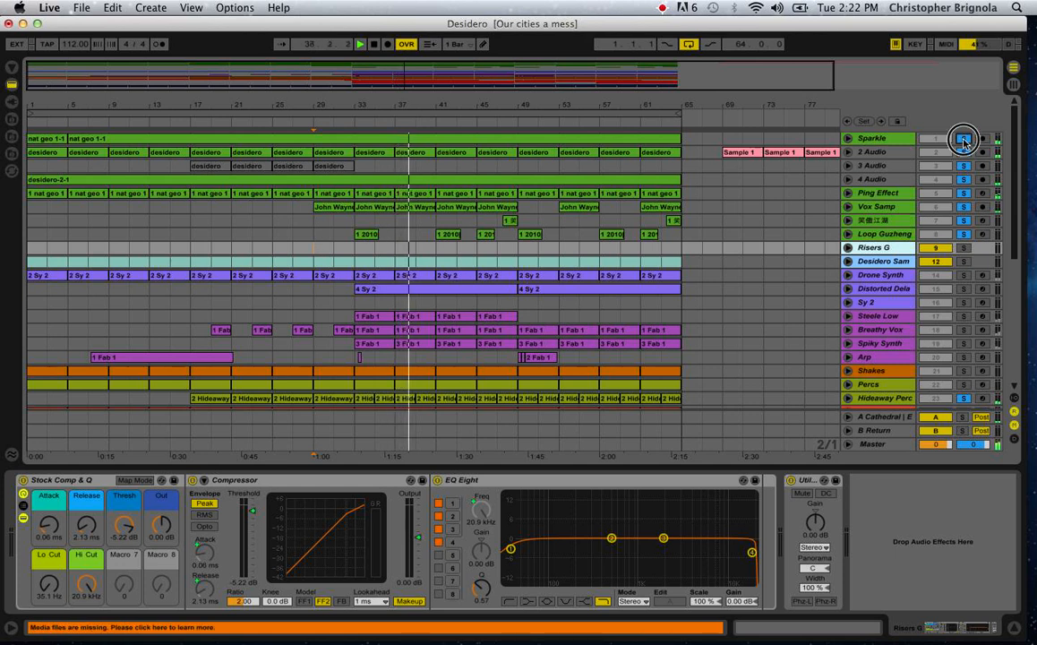
key("space")
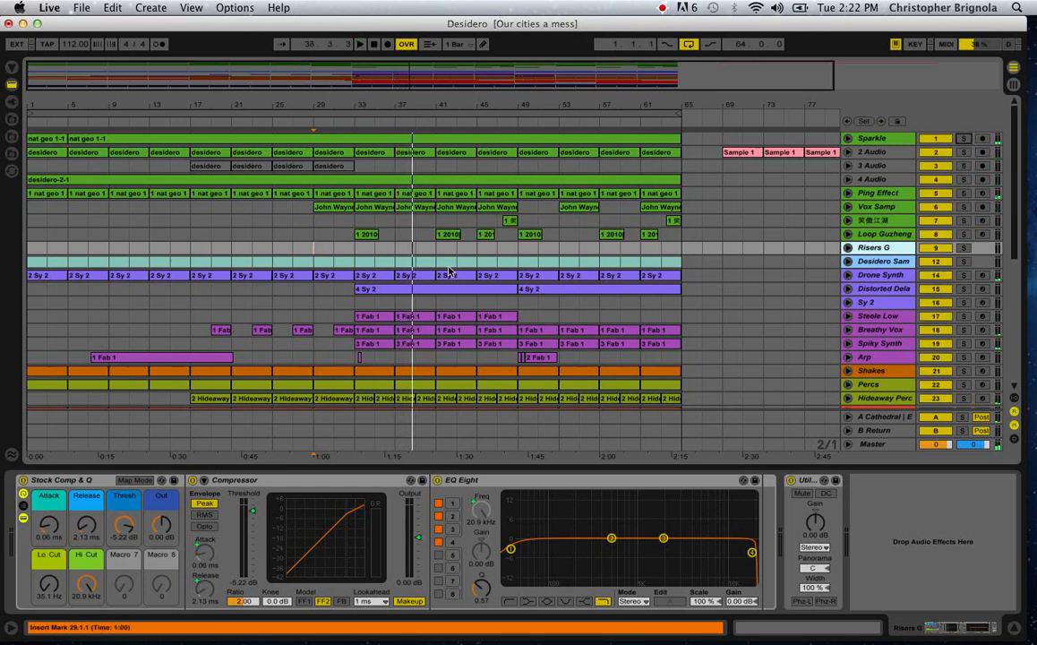
Set the insert marker at bar 33 on Desidero Sam and look over the synth, percussion, and drum tracks.
left_click(356, 262)
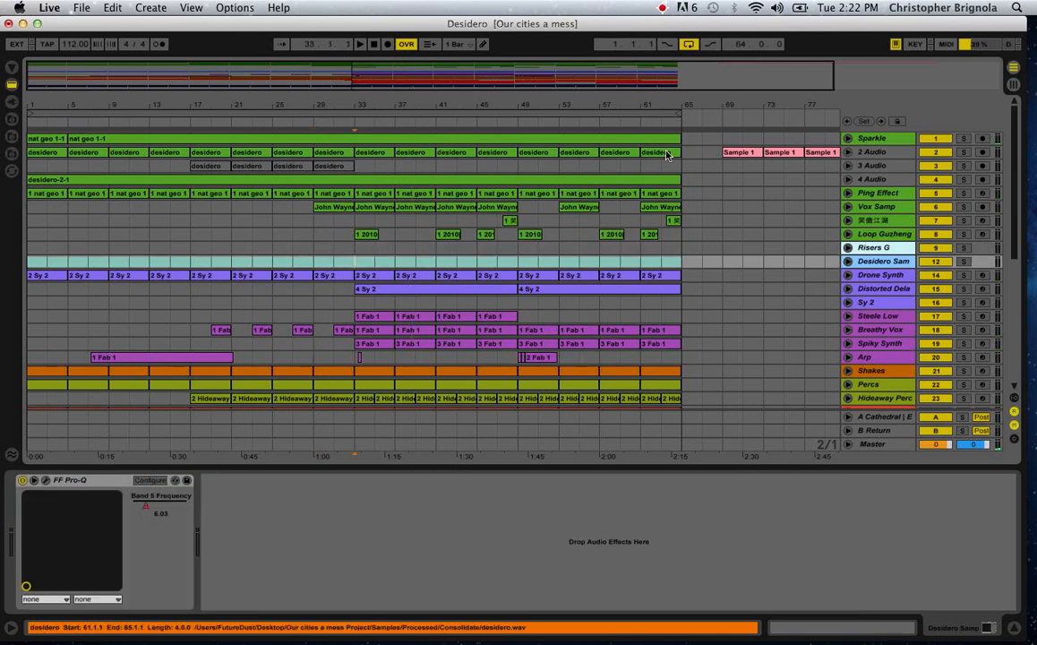
scroll(367, 346, "down", 5)
scroll(367, 347, "up", 5)
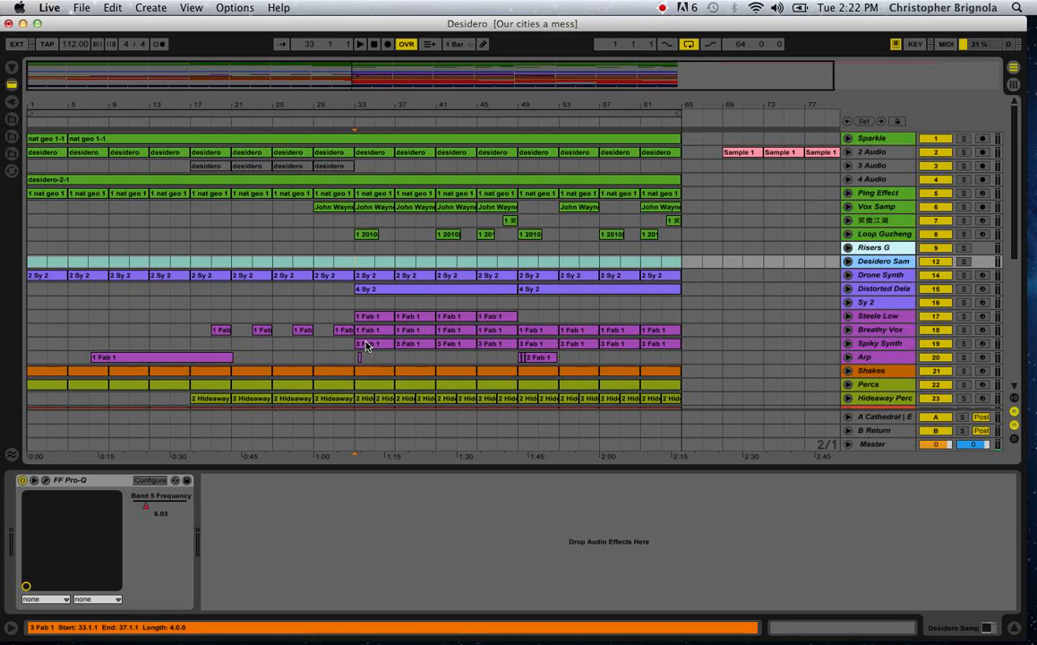
scroll(301, 249, "down", 5)
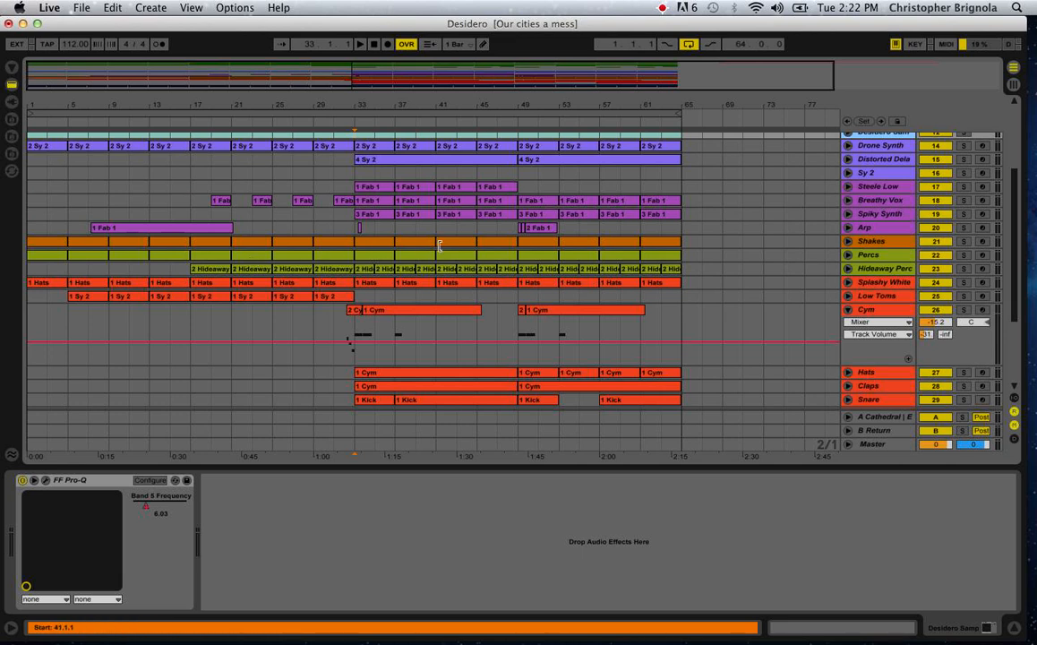
scroll(439, 246, "up", 5)
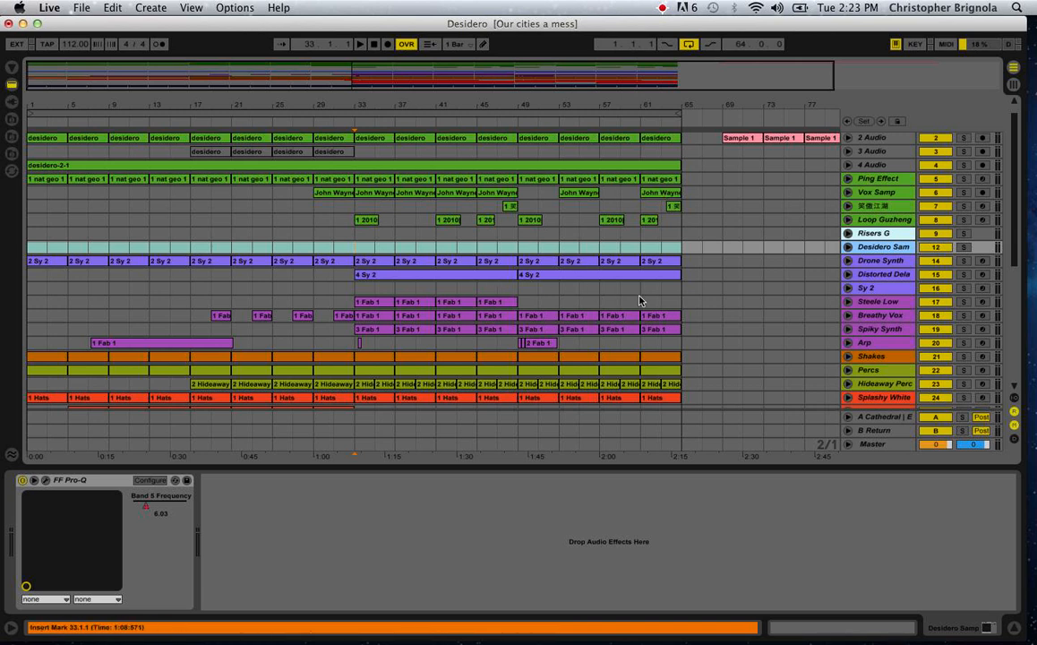
Mark song sections with the loop brace, covering bars 49 to 65 and 1 to 17, and restore it to bars 1 to 65.
mouse_move(613, 116)
left_mouse_down()
mouse_move(336, 111)
mouse_move(171, 146)
mouse_move(180, 124)
mouse_move(336, 109)
mouse_move(318, 110)
mouse_move(648, 122)
left_mouse_up()
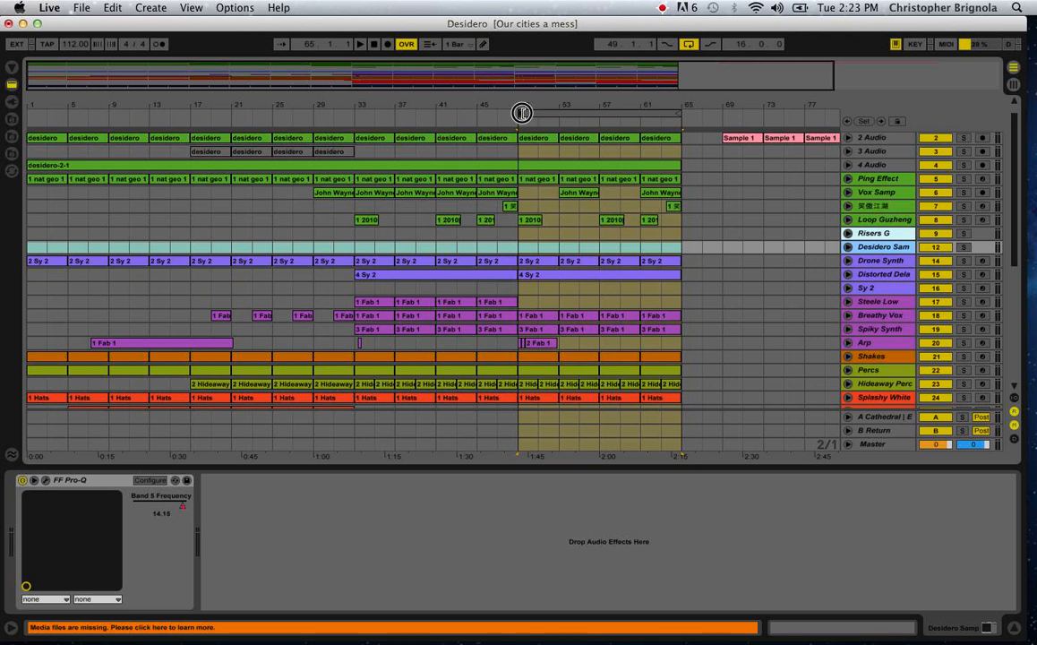
left_click_drag(521, 109, 27, 89)
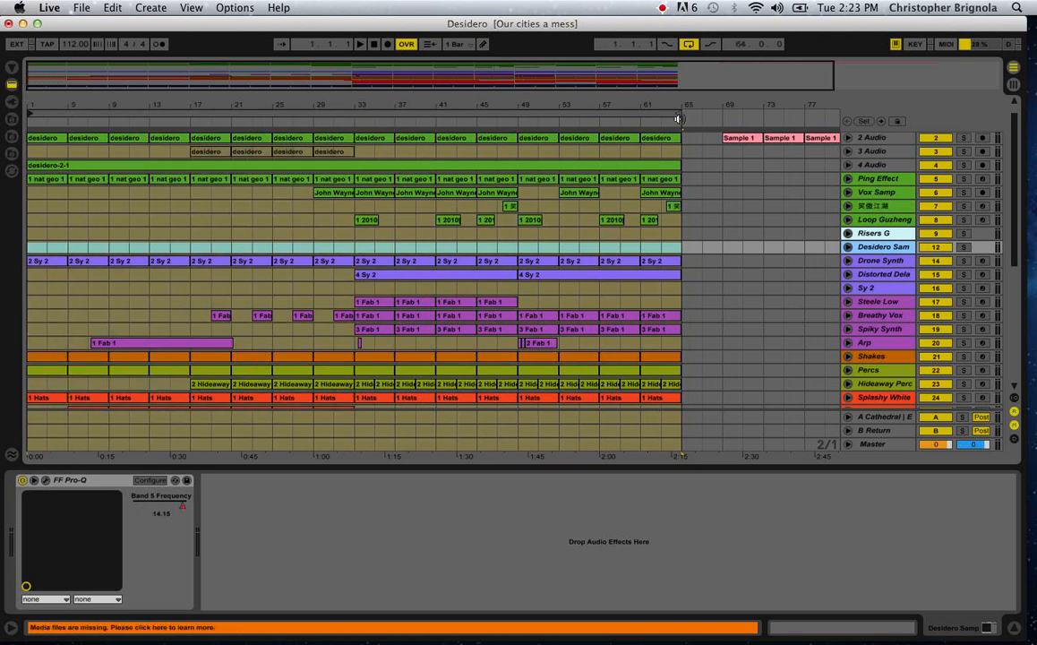
mouse_move(680, 114)
left_mouse_down()
mouse_move(192, 155)
mouse_move(70, 138)
mouse_move(79, 111)
mouse_move(169, 115)
mouse_move(3, 105)
left_mouse_up()
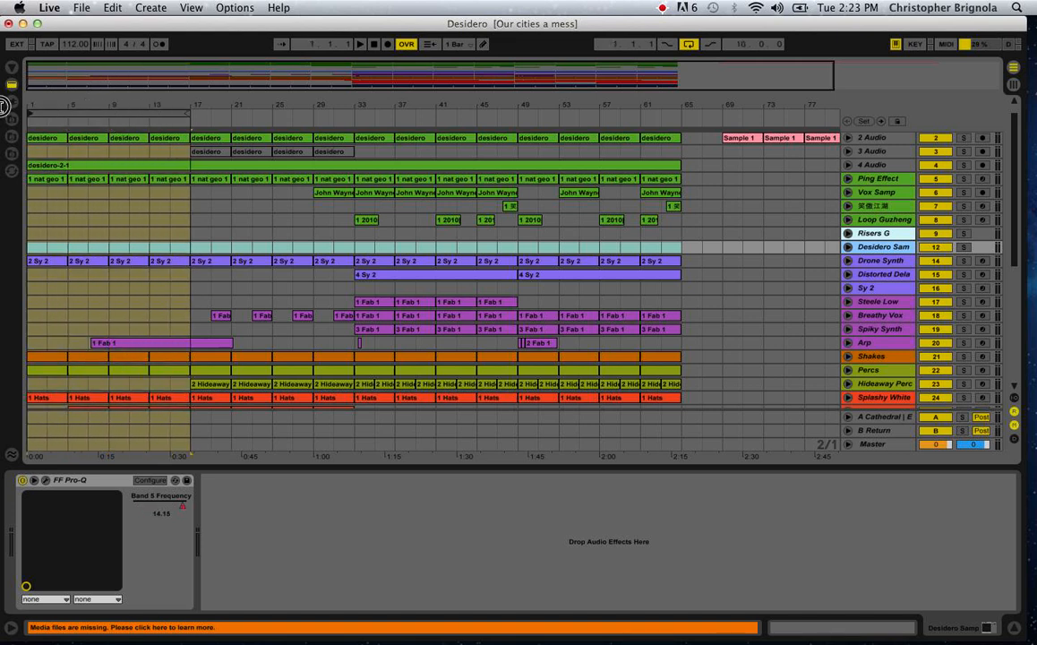
left_click_drag(193, 118, 678, 122)
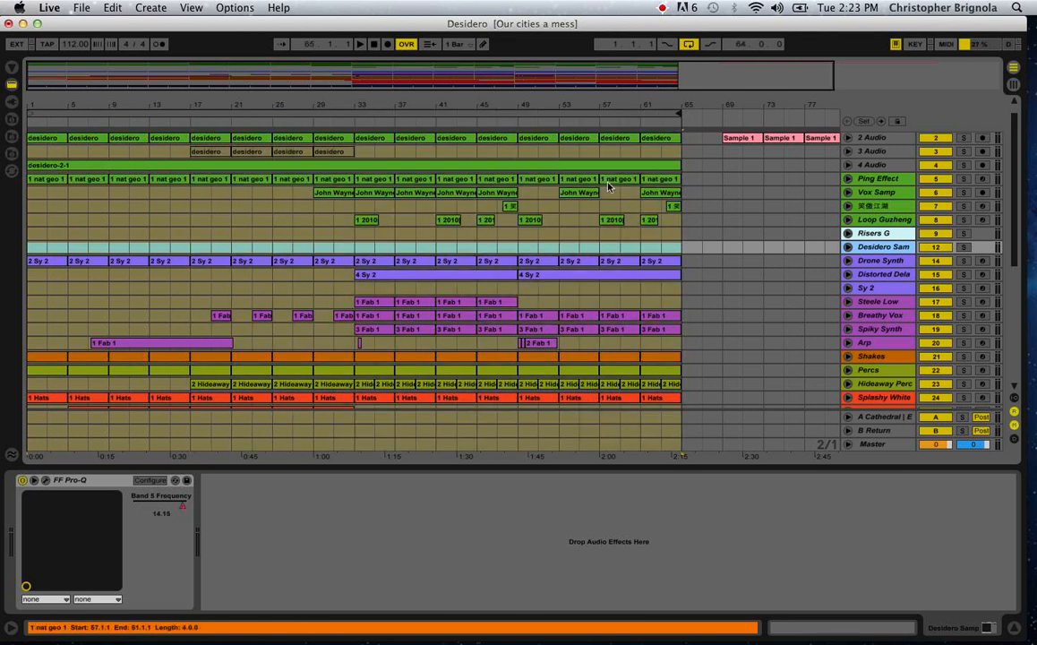
Unfold and solo the Drone Synth track, show its devices, and select its clip at bar 53.
scroll(610, 184, "down", 2)
left_click(390, 259)
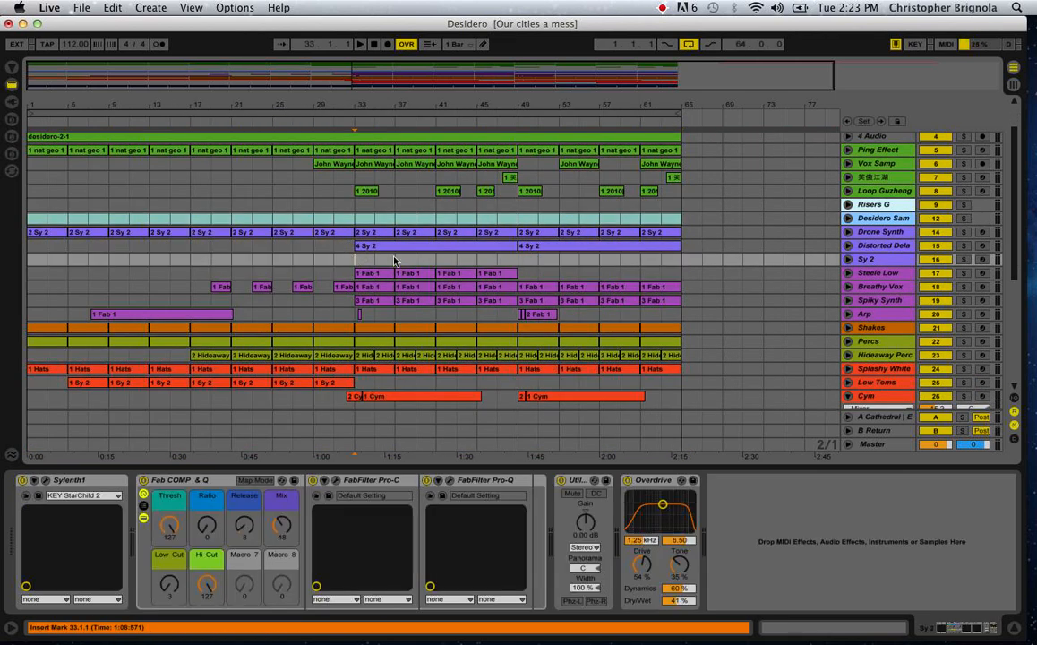
left_click(847, 231)
left_click(871, 232)
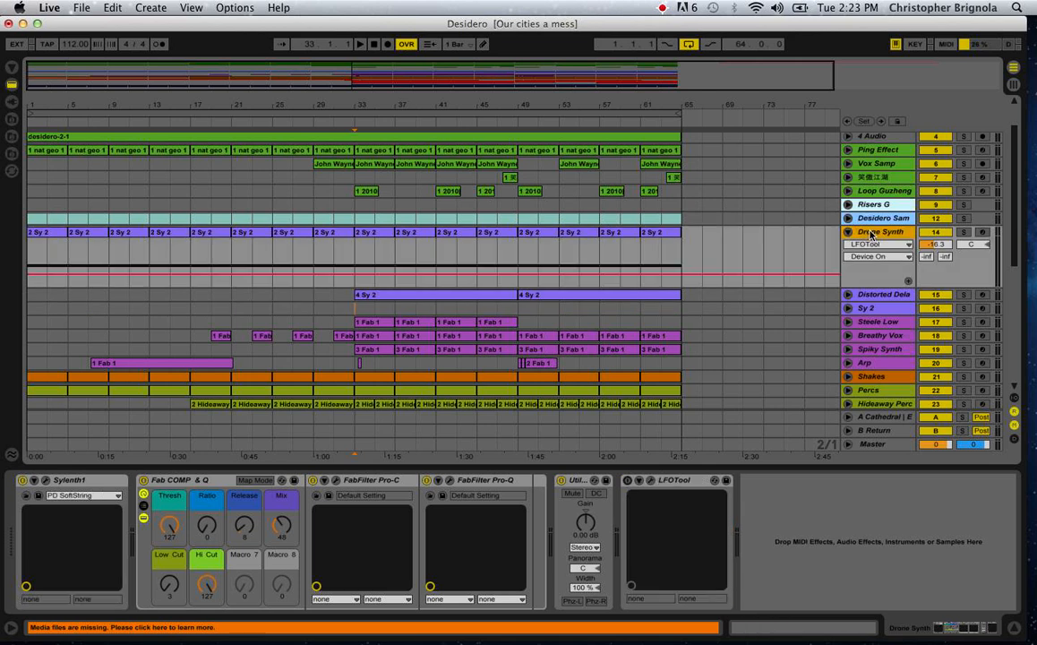
left_click(964, 232)
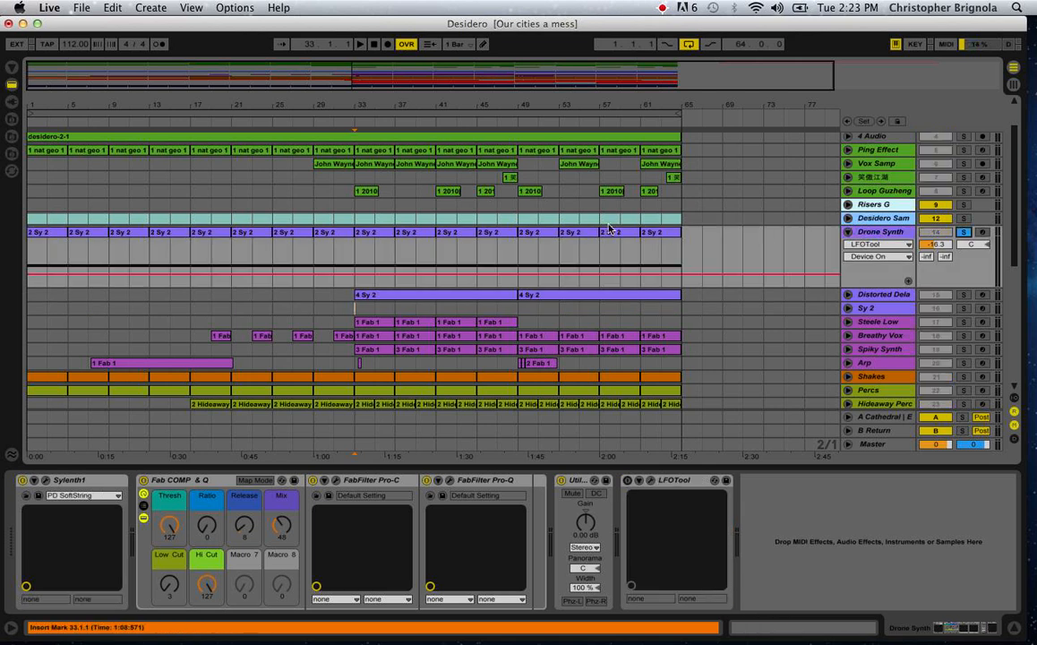
left_click(578, 240)
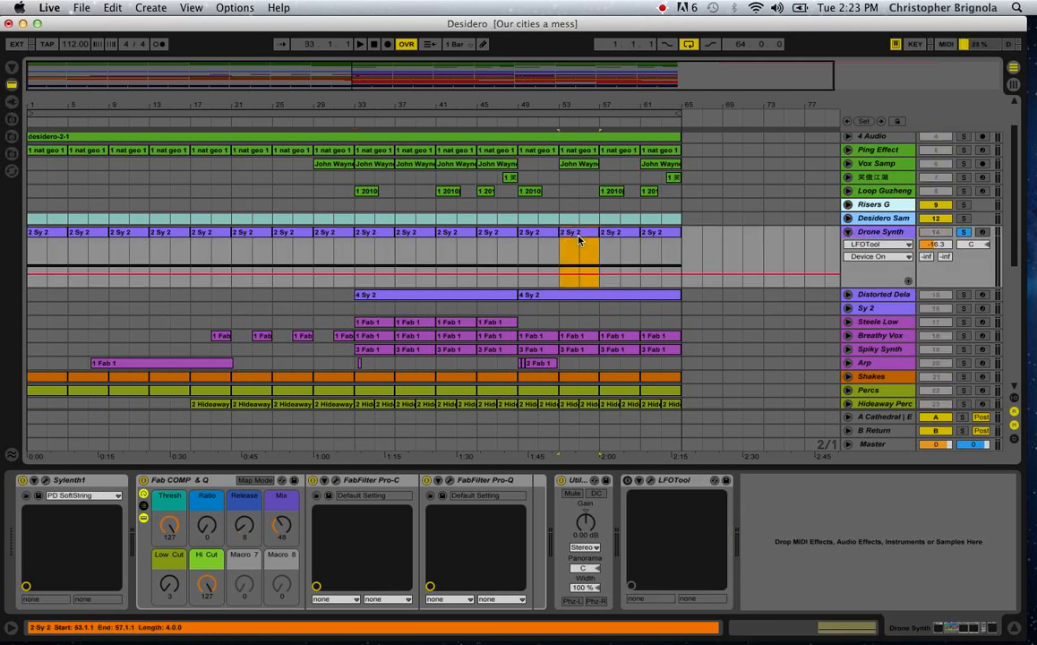
Set the insert marker at bar 29 on Drone Synth, play the soloed track, and stop playback.
left_click(281, 239)
left_click(320, 236)
left_click(315, 255)
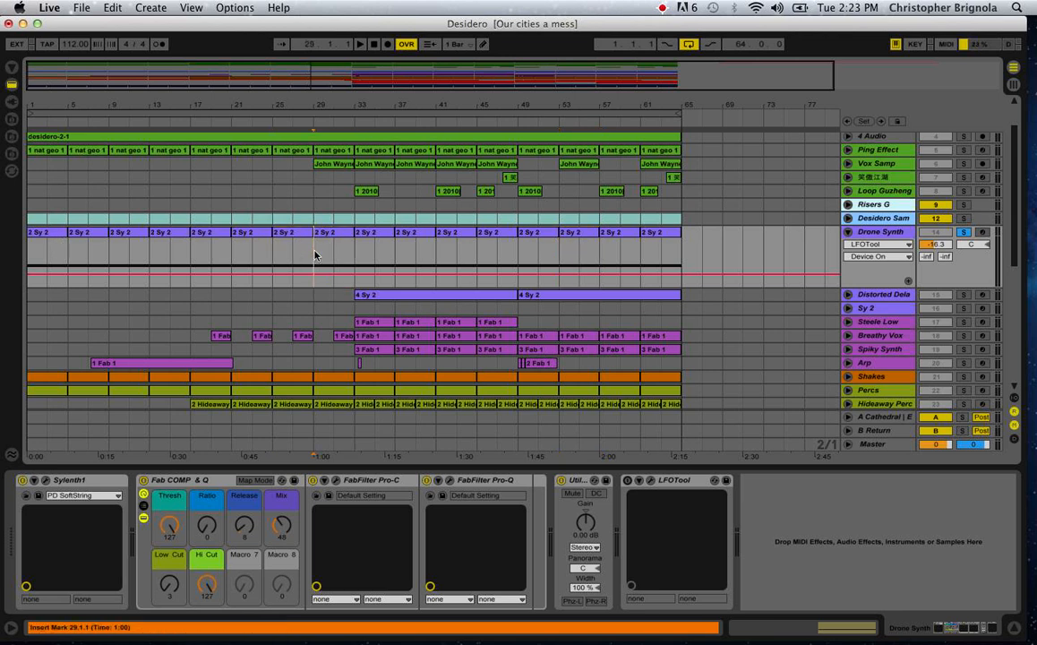
key("space")
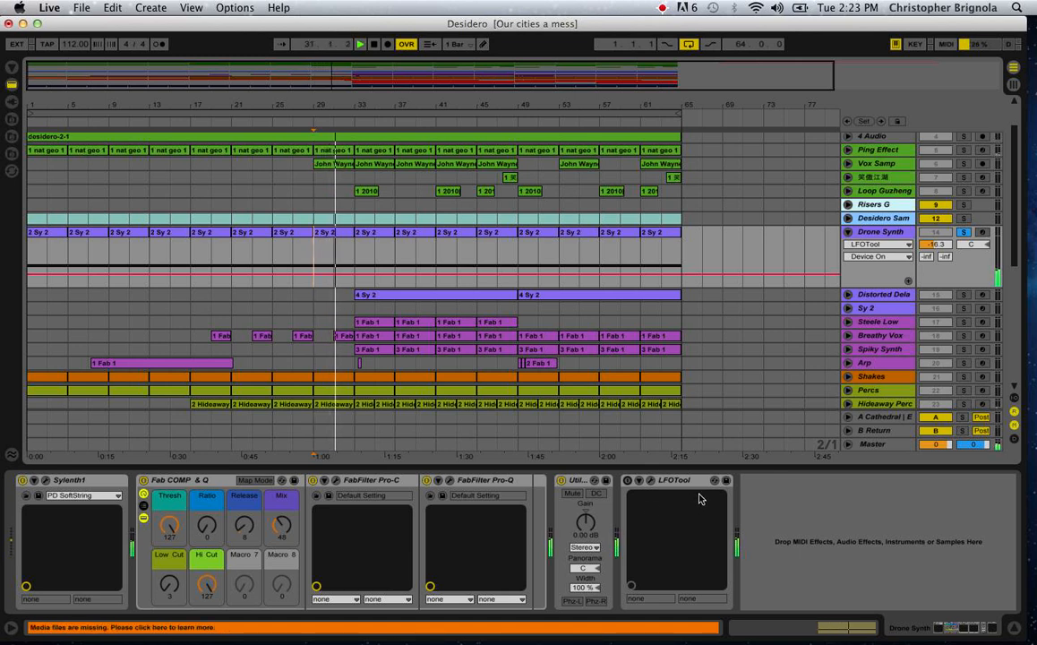
left_click(860, 233)
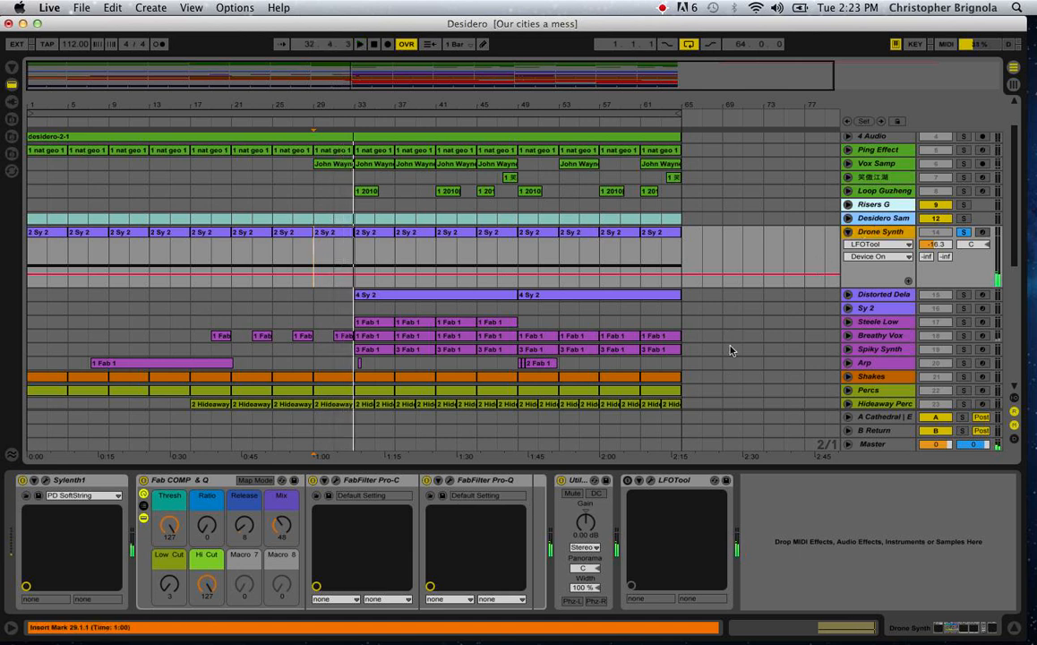
key("space")
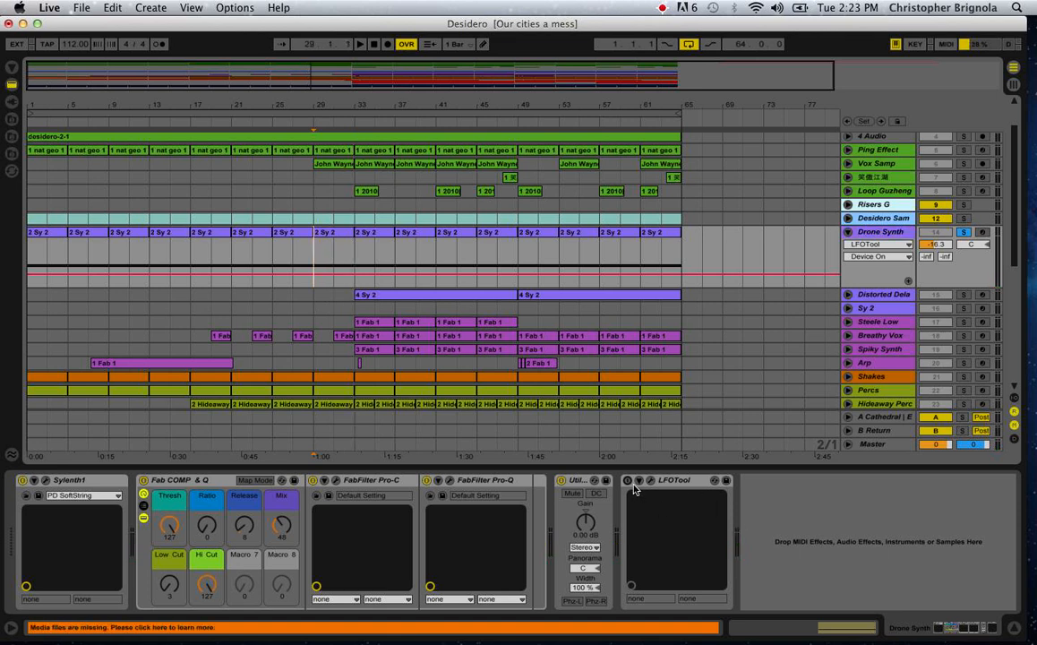
Open the LFOTool window on Drone Synth, look over LFO graphs 5 and 1, and close it.
left_click(677, 484)
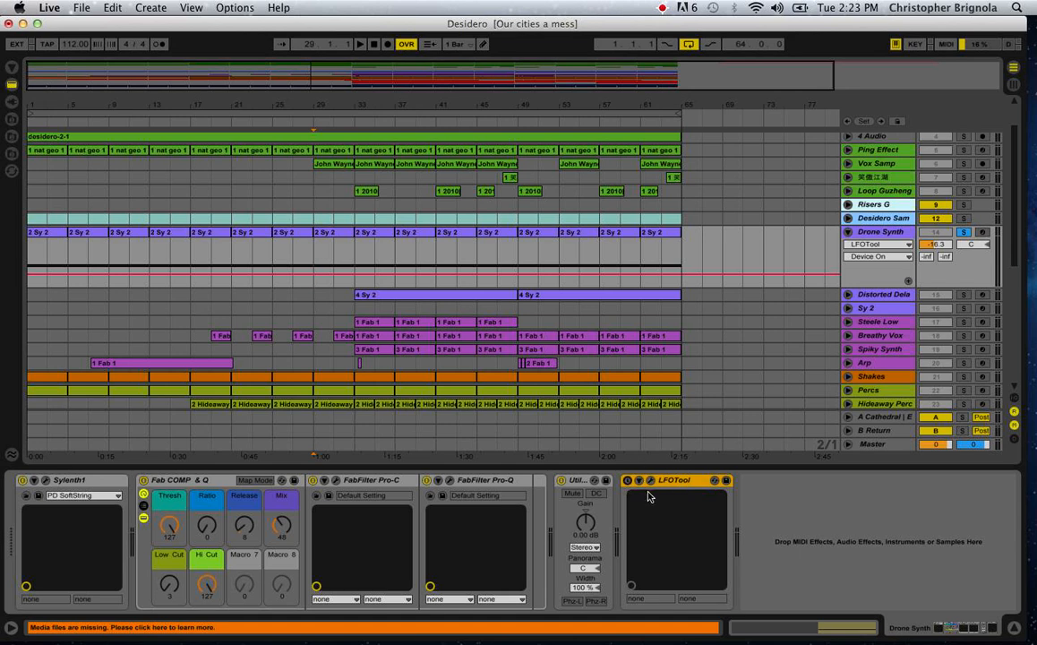
left_click(649, 480)
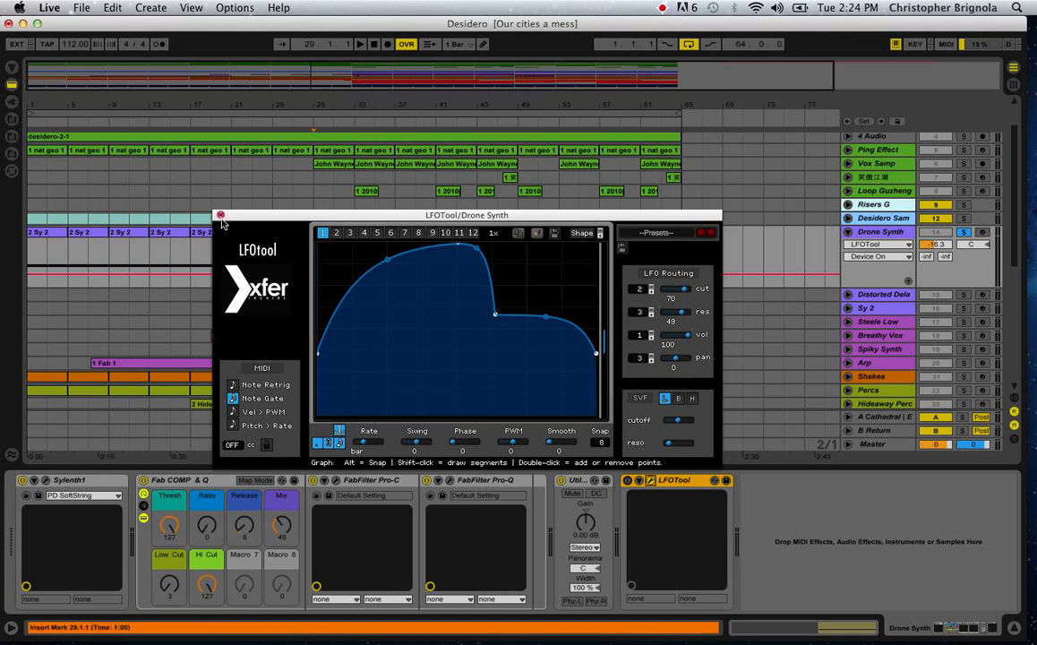
double_click(543, 316)
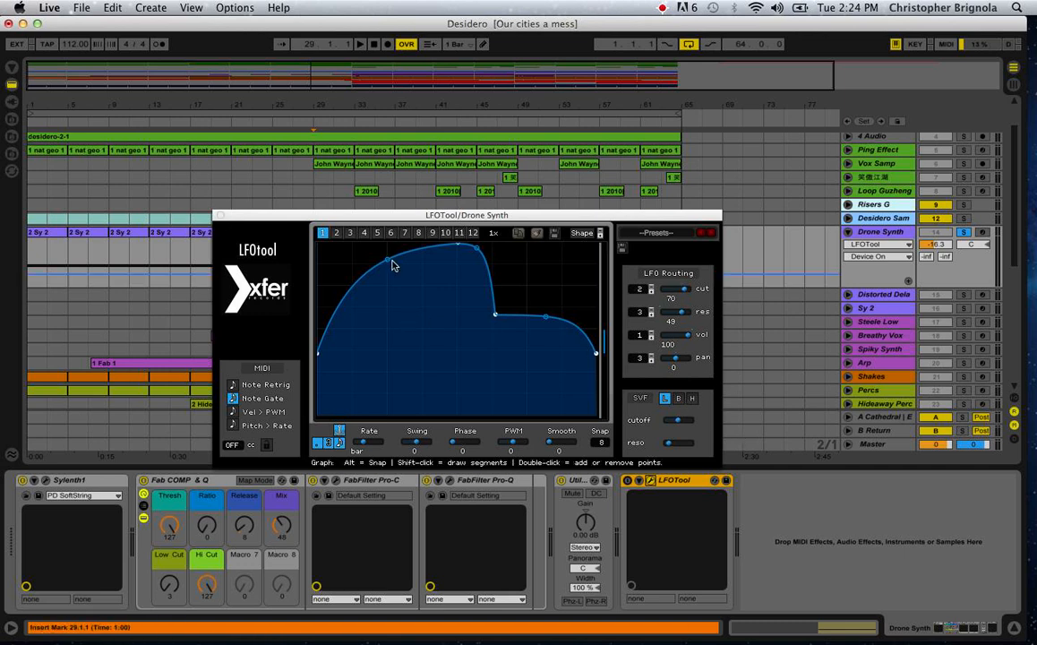
left_click(472, 234)
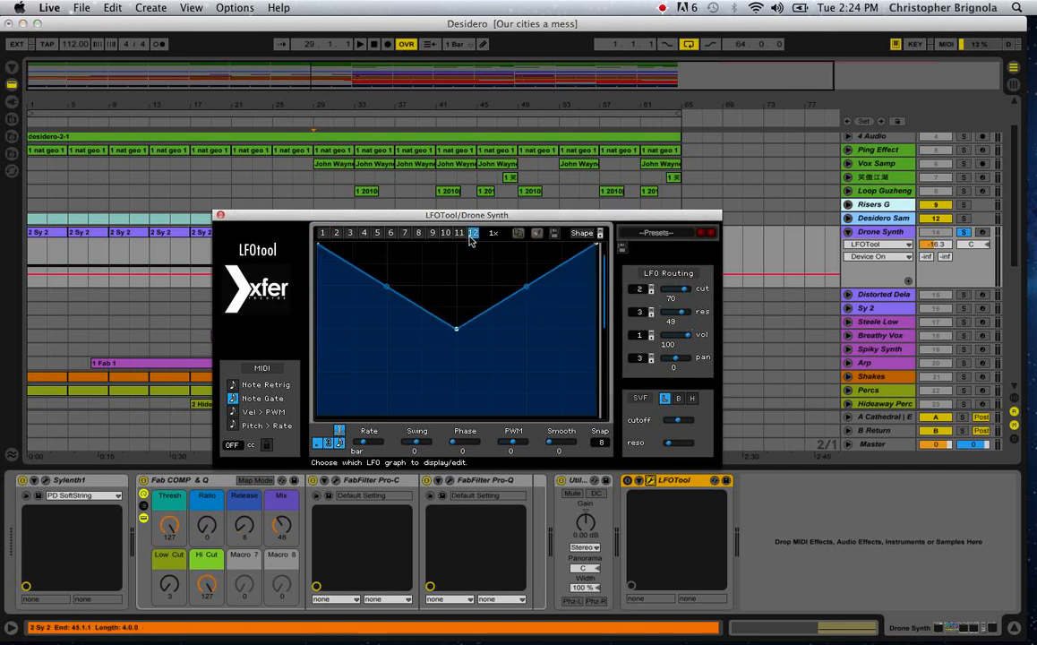
left_click(337, 233)
left_click(324, 233)
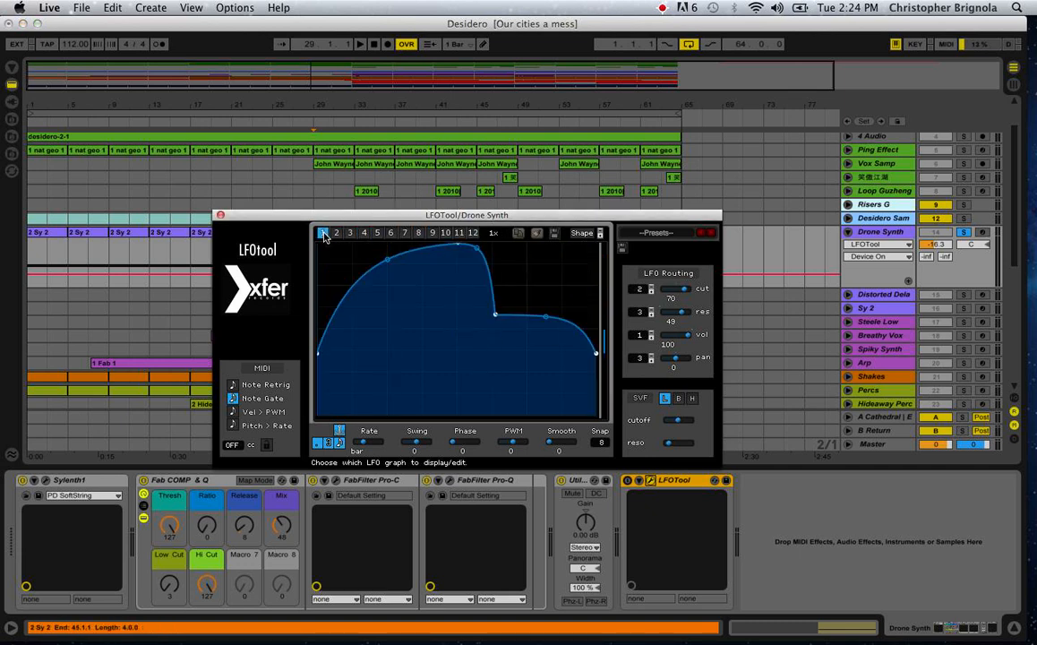
left_click(220, 216)
Audition Drone Synth from bar 33 with LFOTool switched on, and switch it off again while watching its graph.
left_click(629, 481)
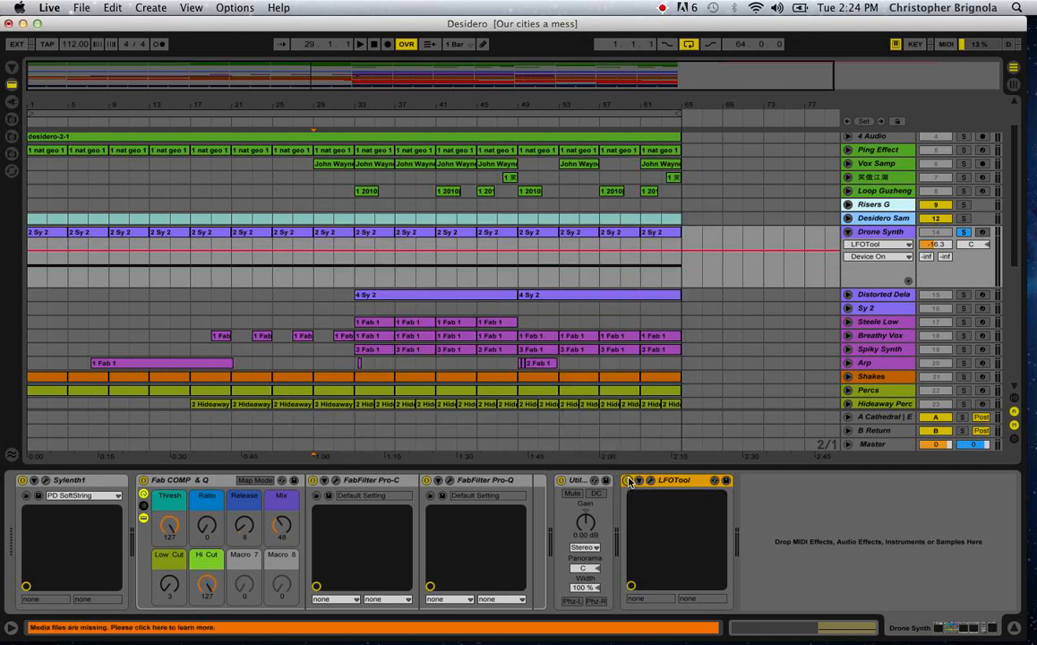
left_click(356, 284)
key("space")
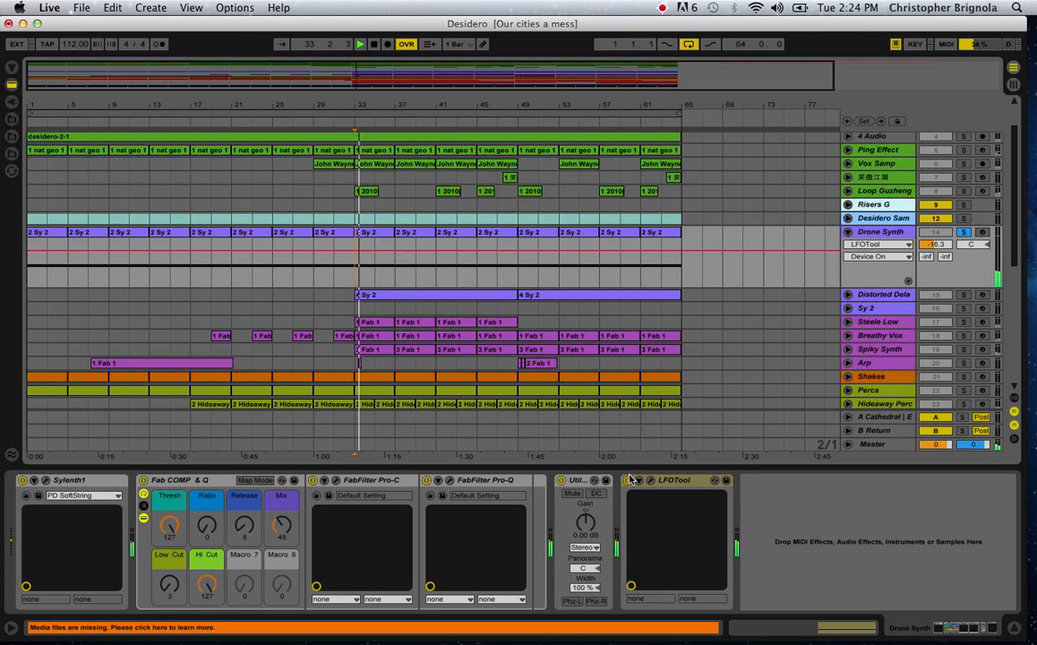
left_click(651, 481)
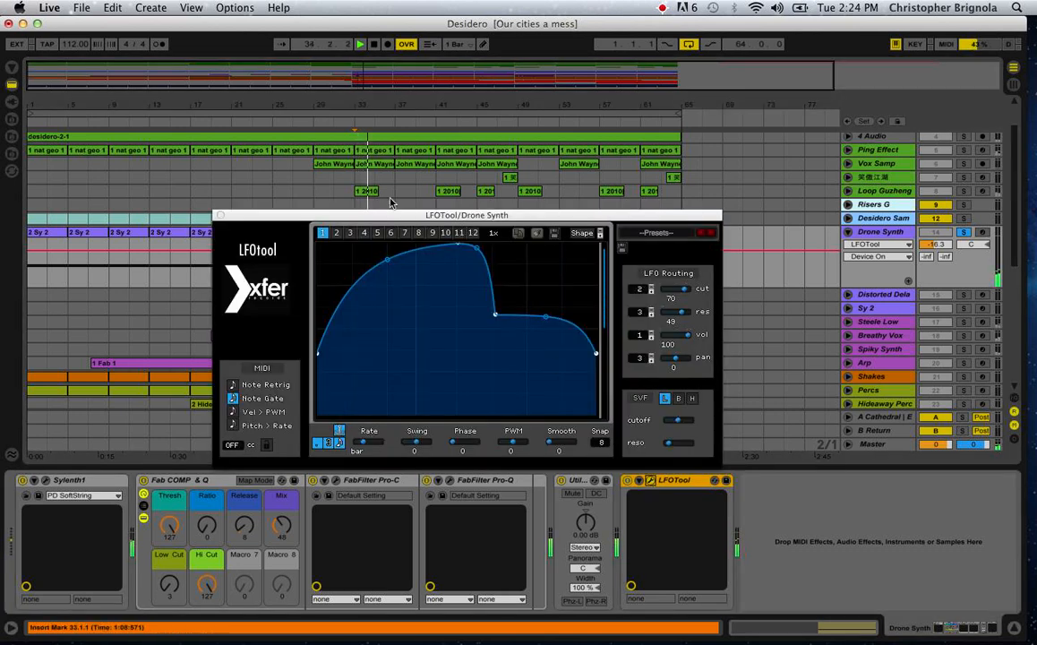
left_click(628, 481)
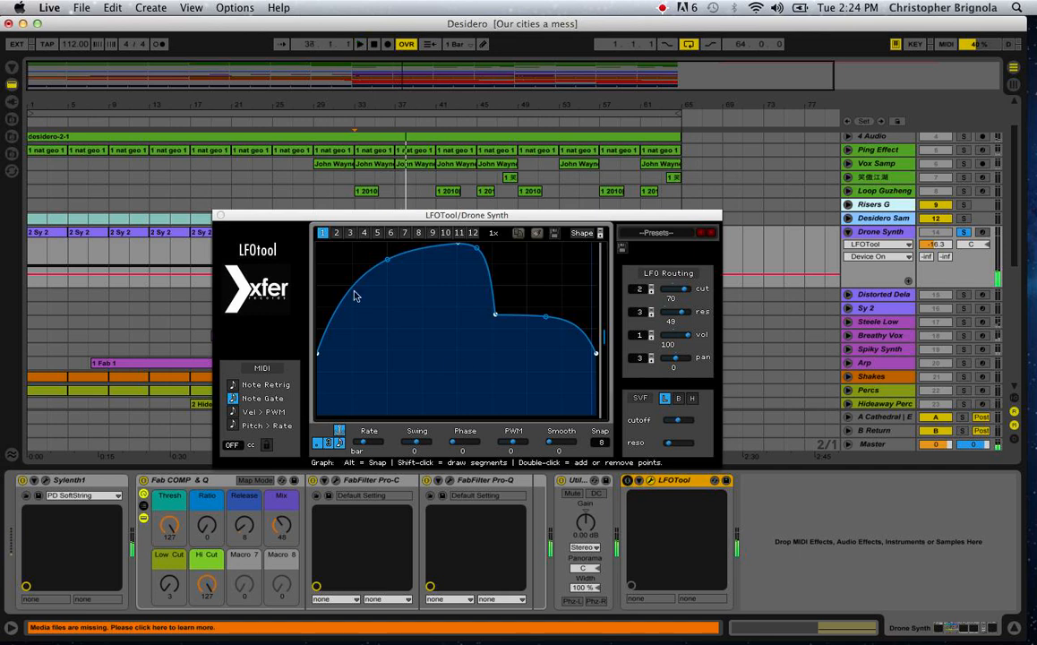
left_click(221, 215)
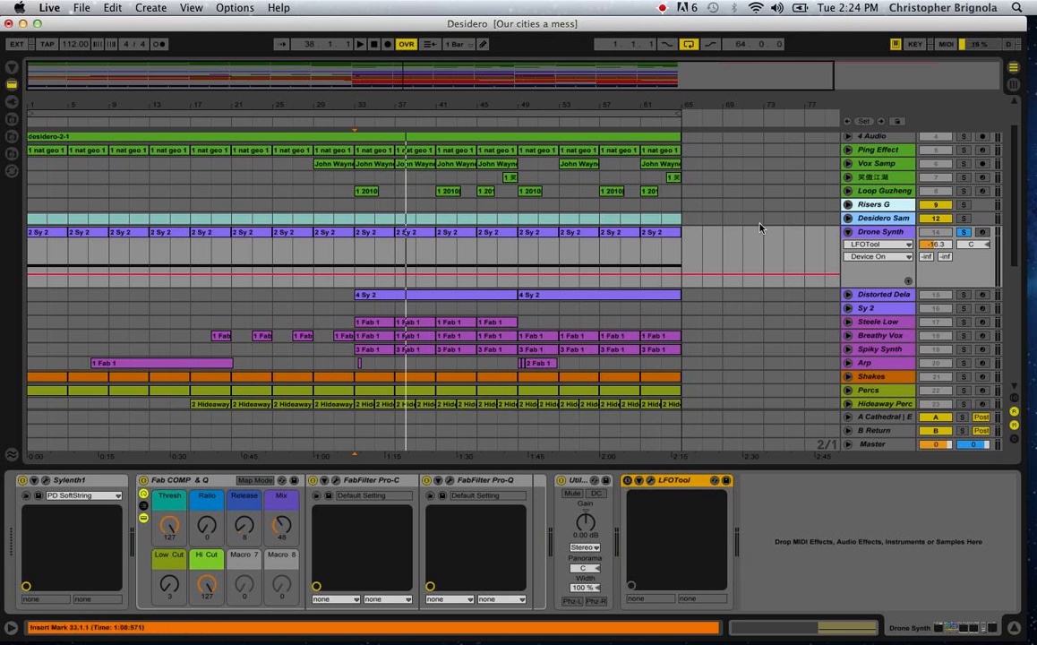
Play Drone Synth briefly from bar 29, and solo the sample tracks from Sparkle down to Desidero Sam alongside it.
left_click(315, 248)
key("space")
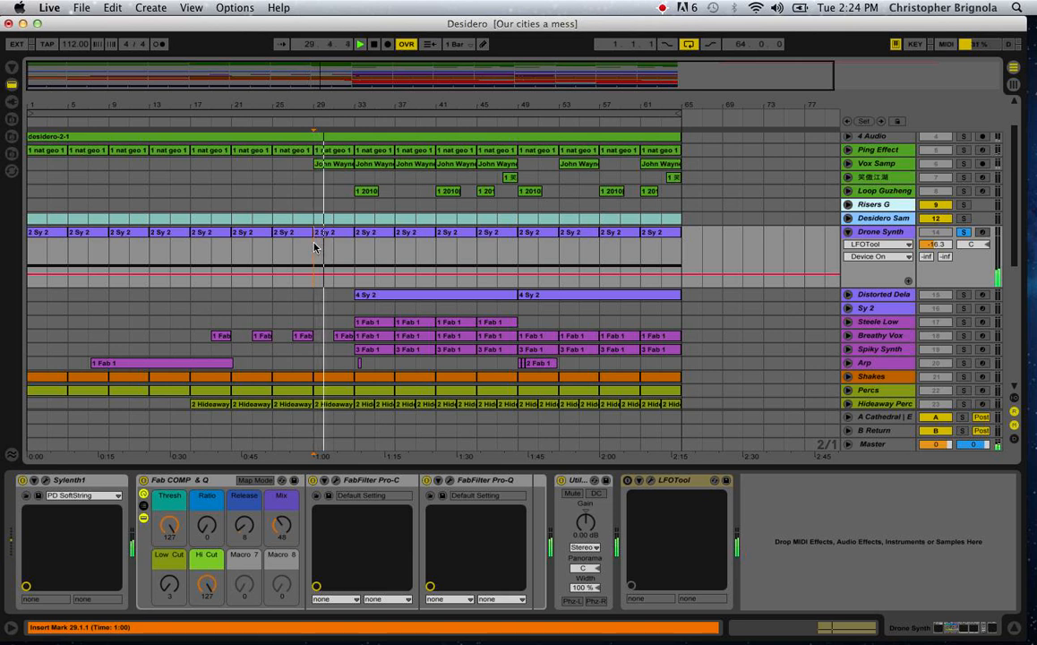
scroll(412, 268, "up", 3)
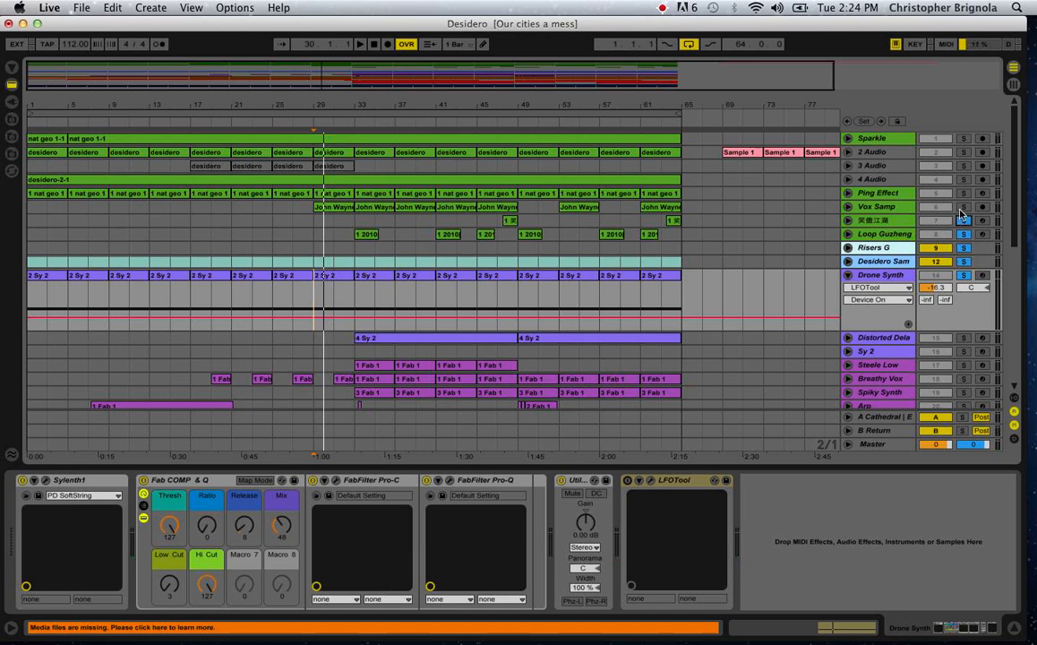
left_click(969, 157)
left_click(968, 155, "super")
left_click(966, 141, "super")
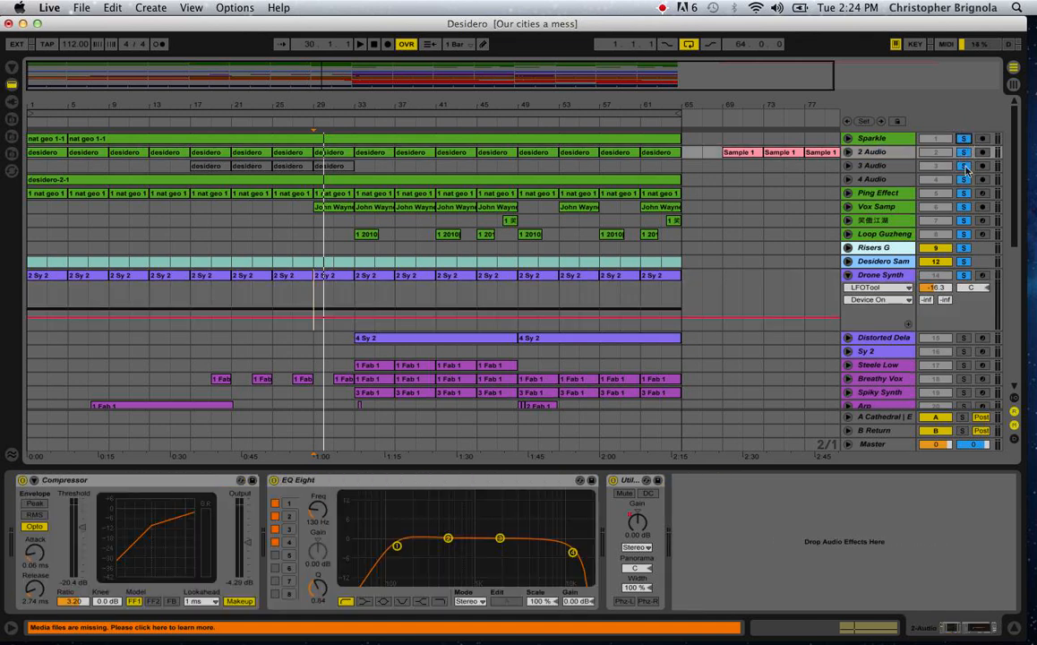
scroll(952, 227, "down", 4)
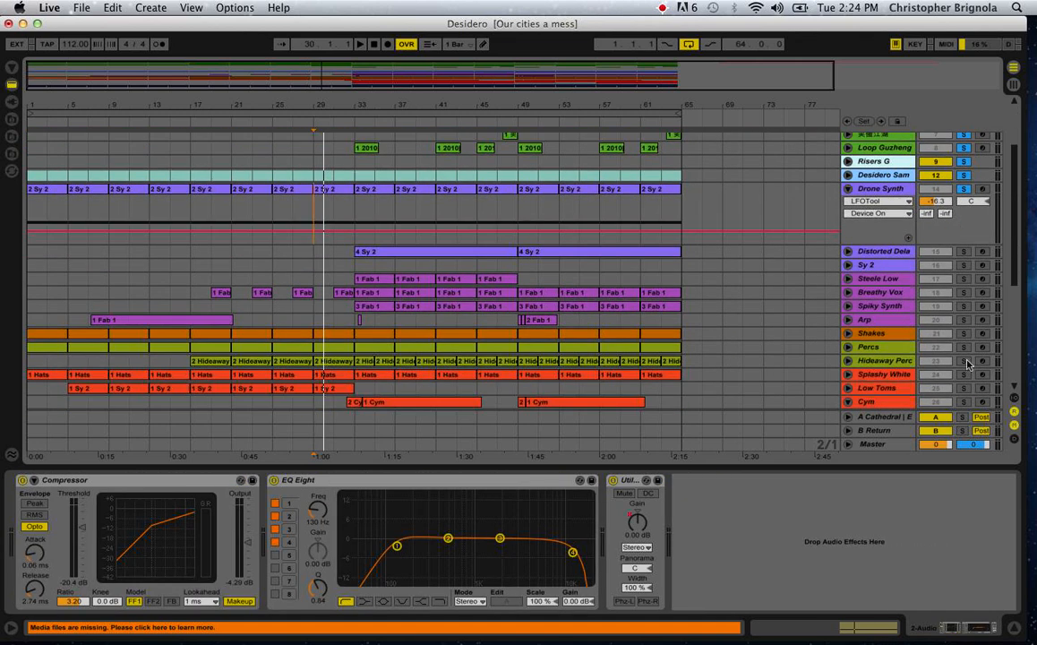
scroll(967, 365, "up", 4)
Set the Drone Synth track volume to -14.4 dB while the soloed tracks play, and clear all the solos.
key("space")
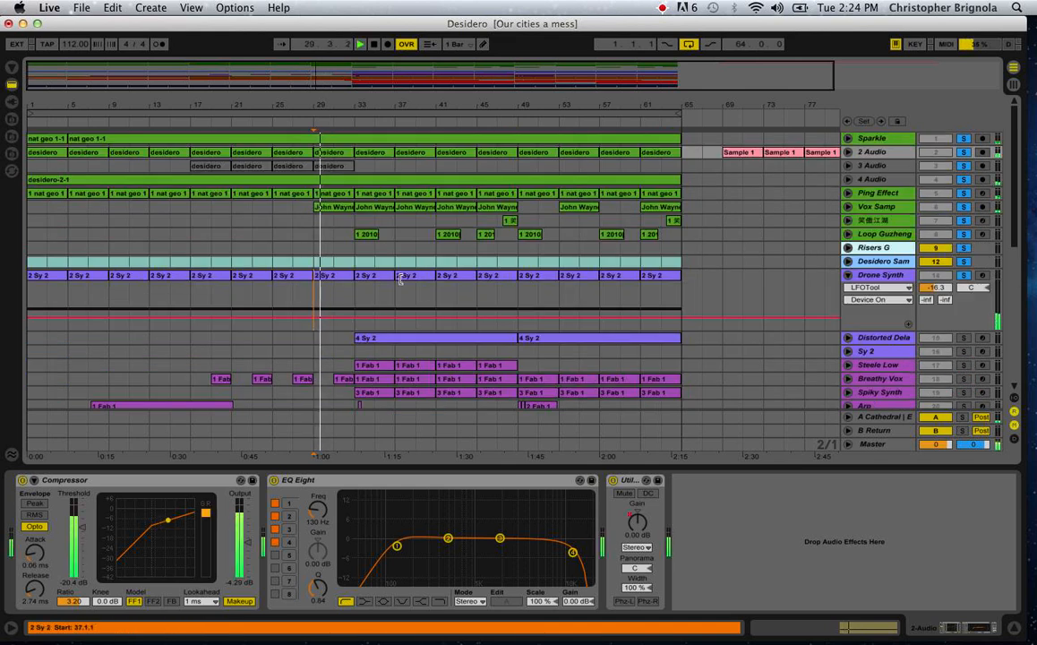
left_click(933, 289)
left_click_drag(933, 289, 934, 293)
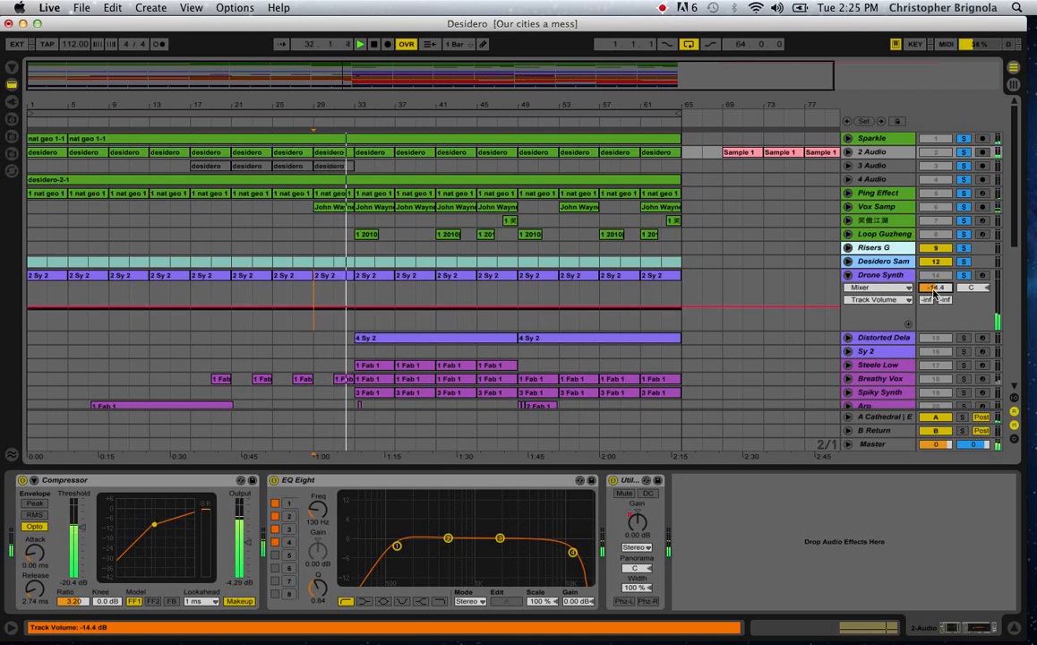
key("space")
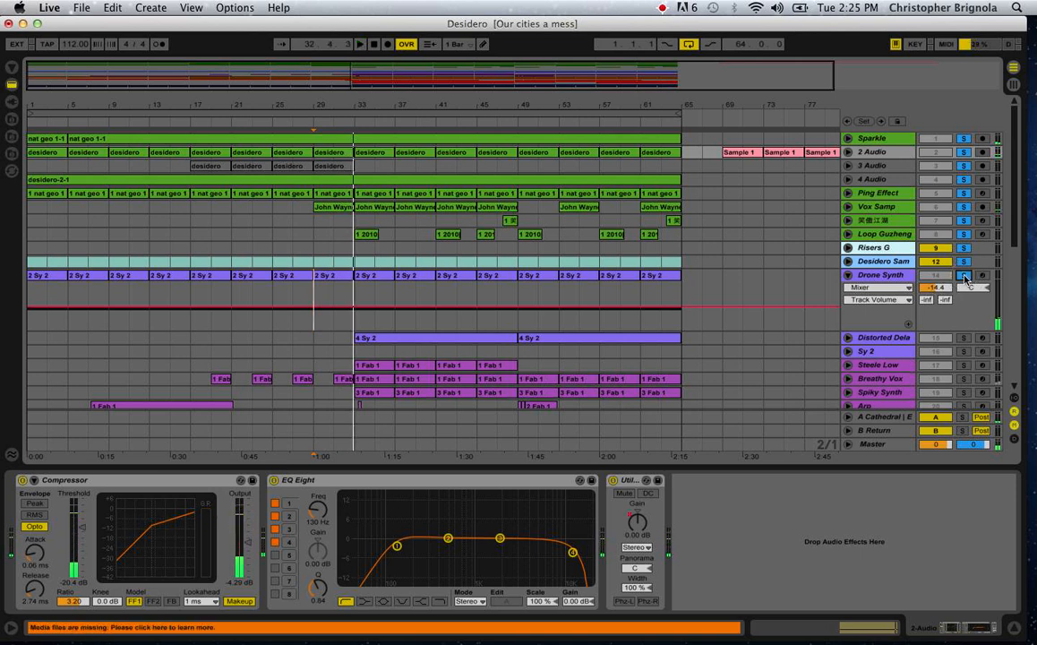
left_click(964, 276)
Unfold the Distorted Delay track, set the insert marker at bar 41, and show its devices.
left_click(849, 338)
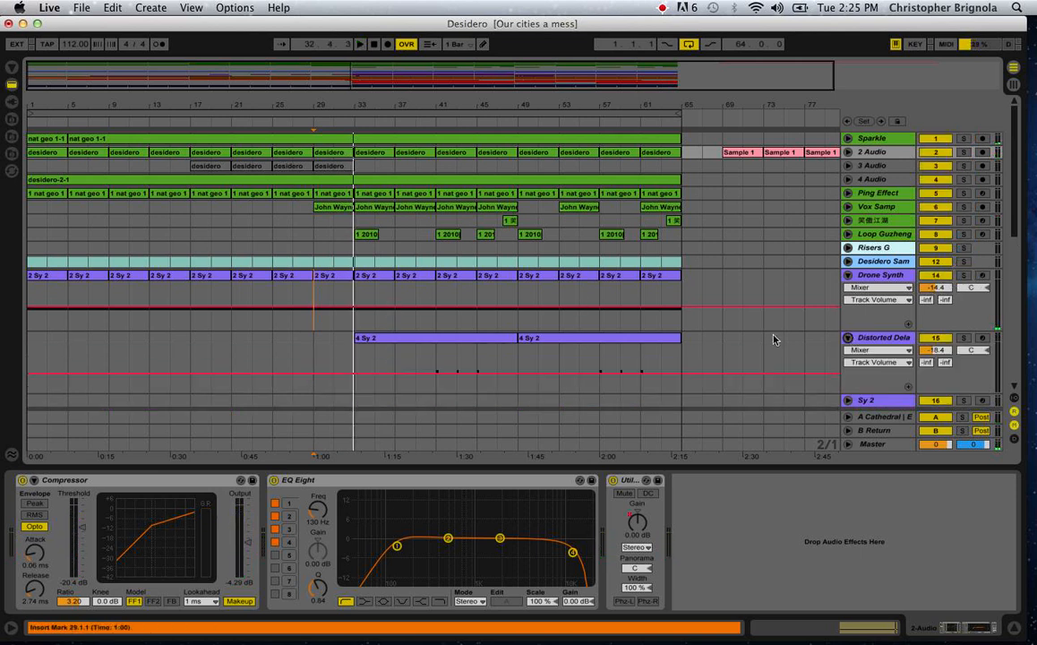
left_click(439, 361)
scroll(441, 362, "down", 1)
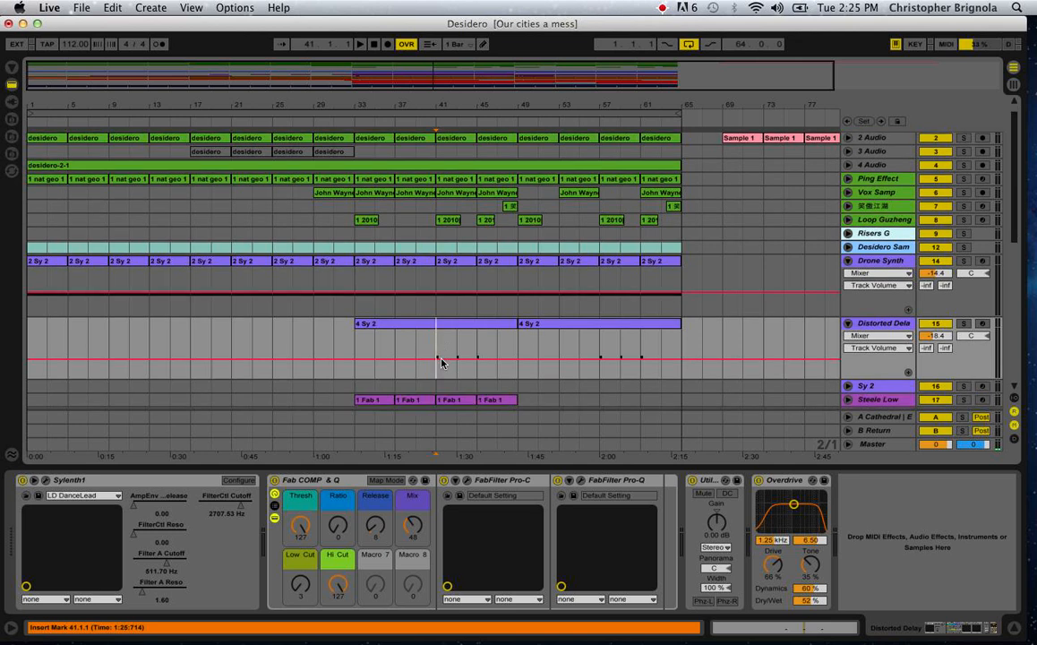
left_click(879, 324)
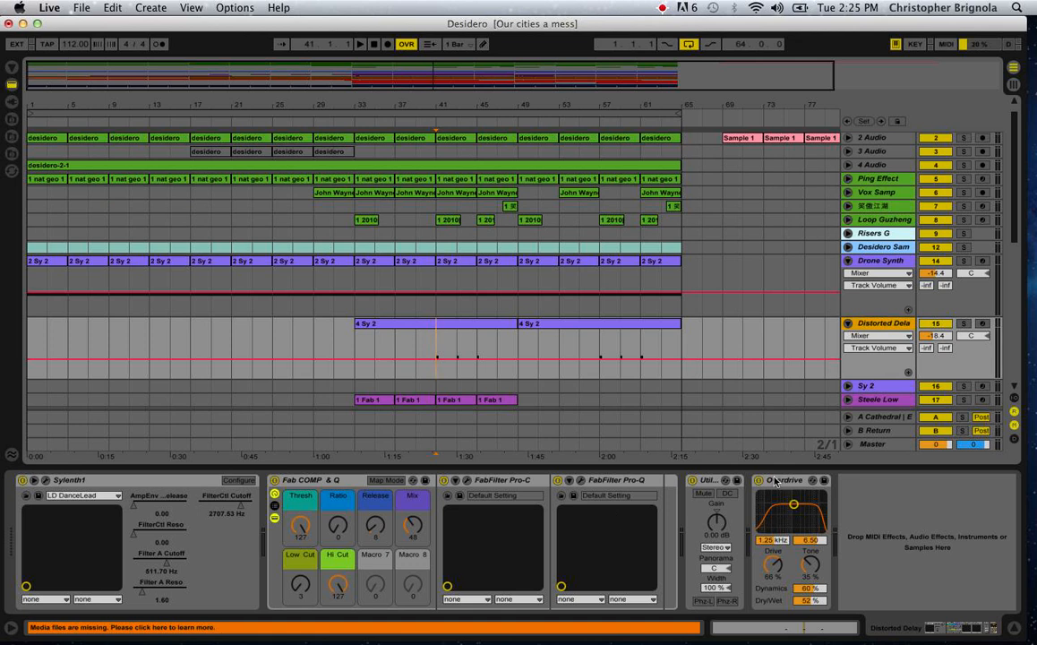
scroll(598, 438, "down", 1)
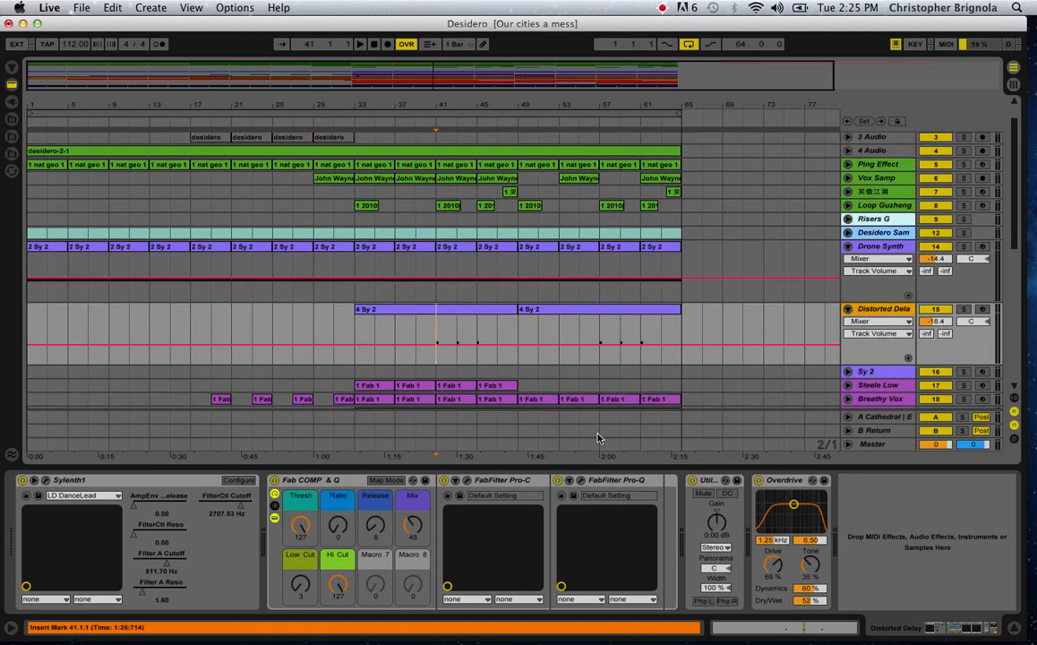
Open the Sylenth1 window of the Distorted Delay track, look over the LD DanceLead patch, and close it.
left_click(46, 482)
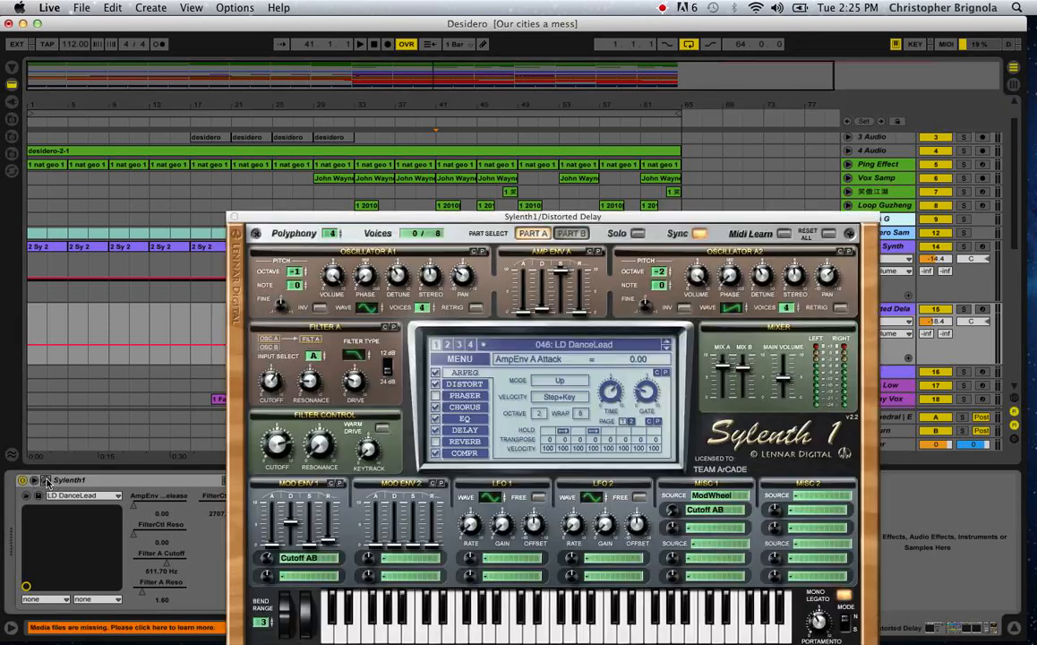
left_click_drag(400, 219, 664, 75)
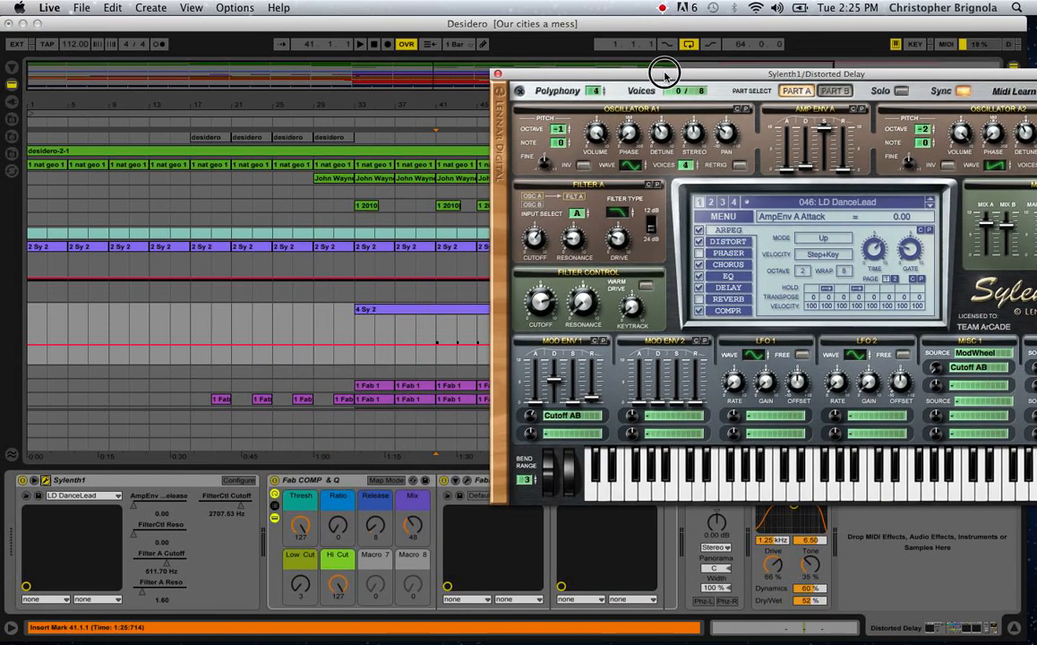
left_click(497, 75)
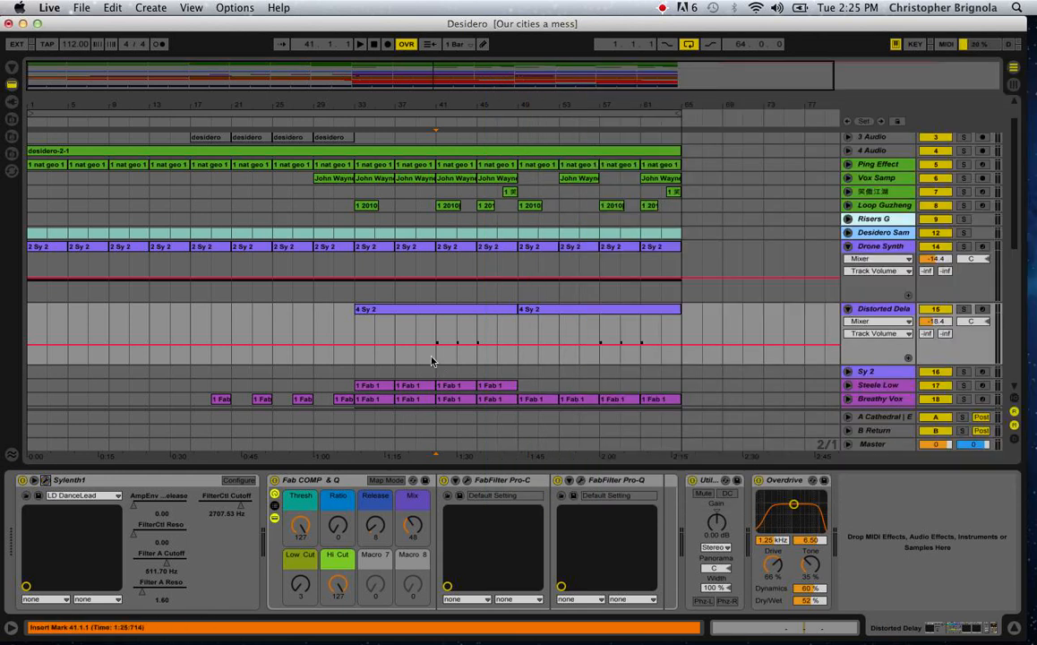
Solo Distorted Delay and audition it from bar 41, moving the insert marker to bars 43 and 45, and clear the solo.
key("space")
left_click(964, 309)
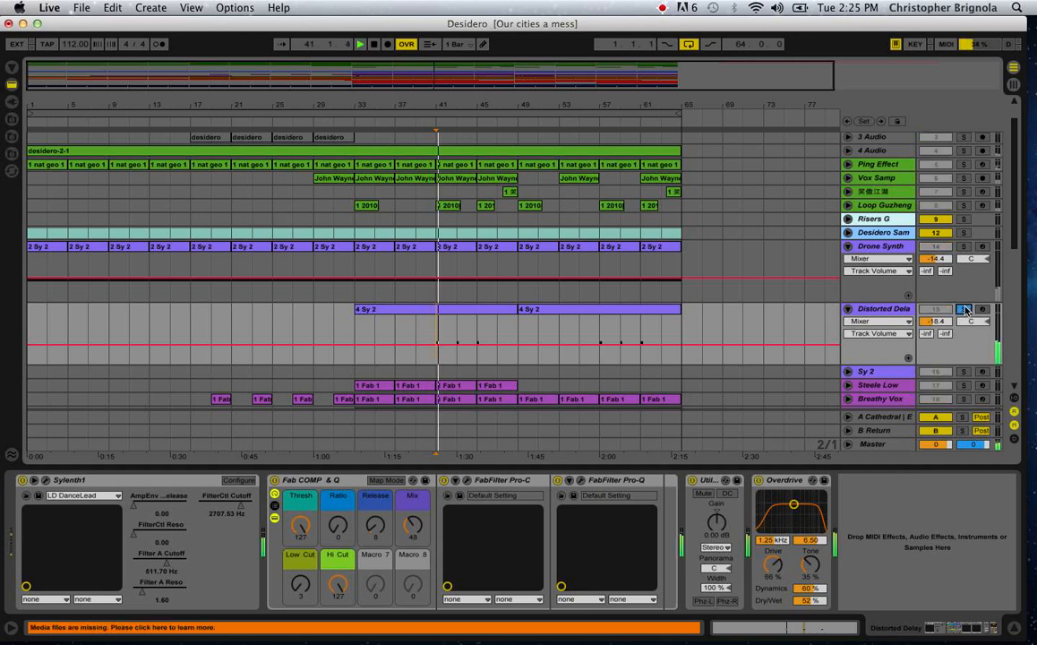
left_click(457, 352)
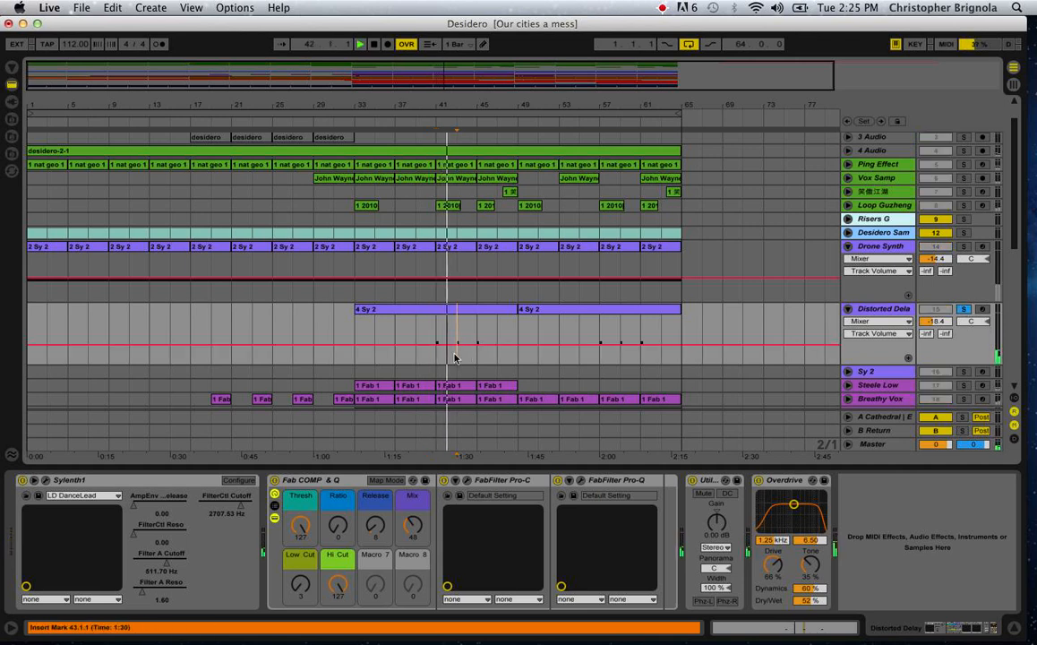
left_click(475, 356)
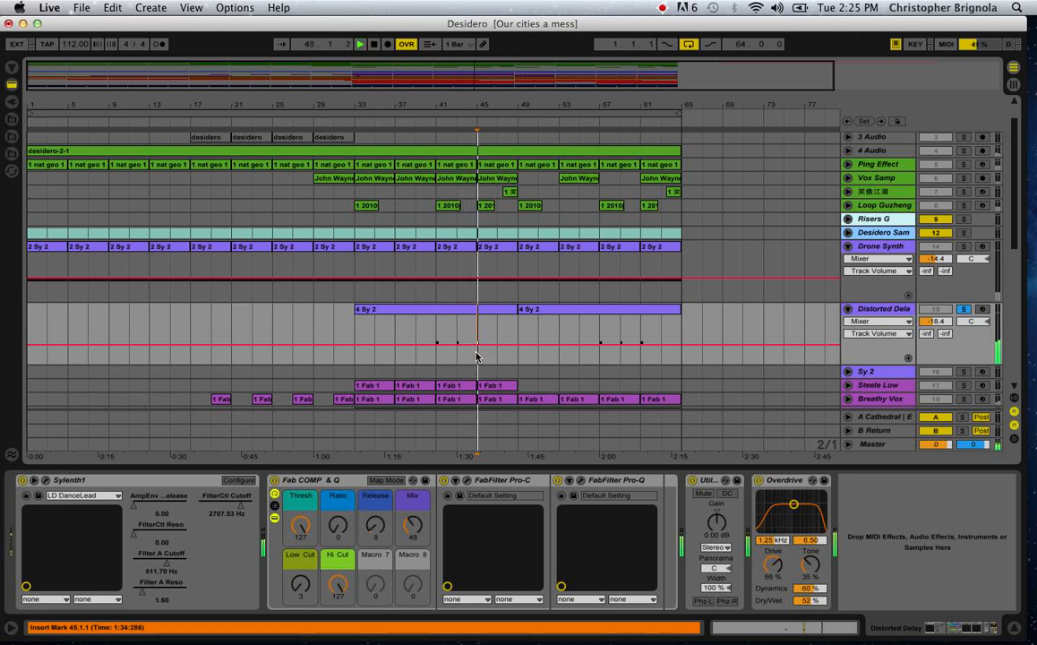
key("space")
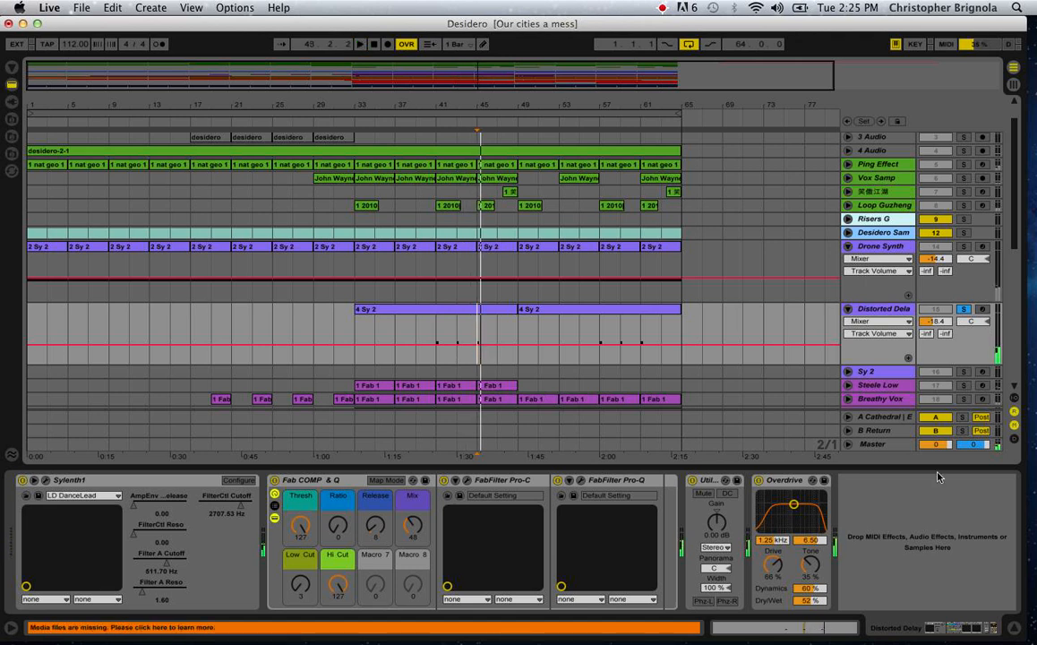
left_click(964, 309)
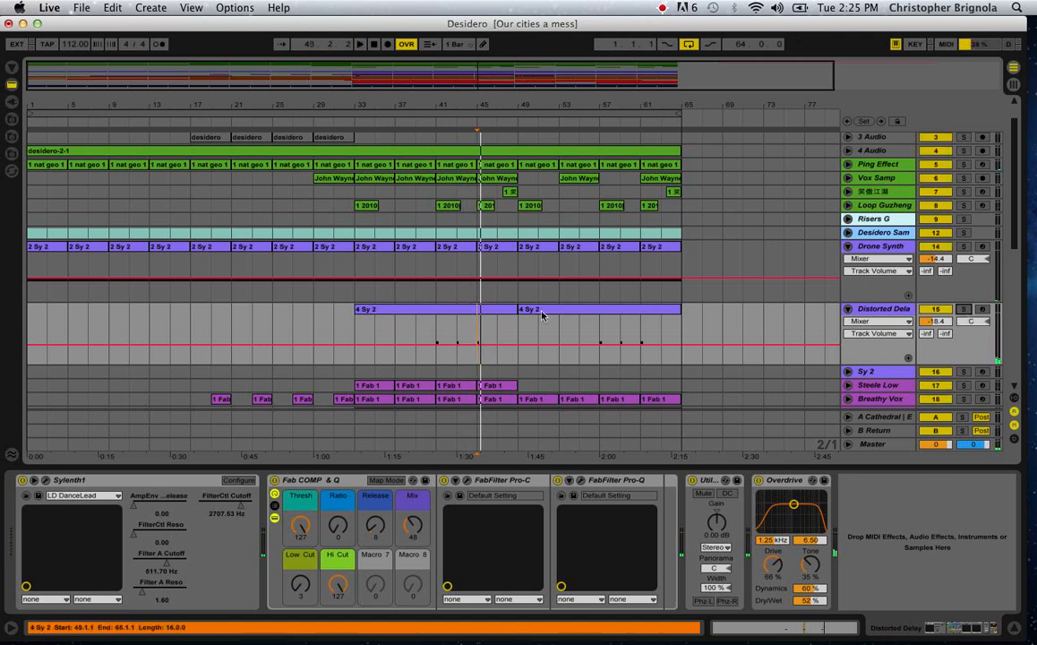
Play the full mix from bar 41 to hear Distorted Delay in context, and stop playback.
left_click(439, 358)
key("space")
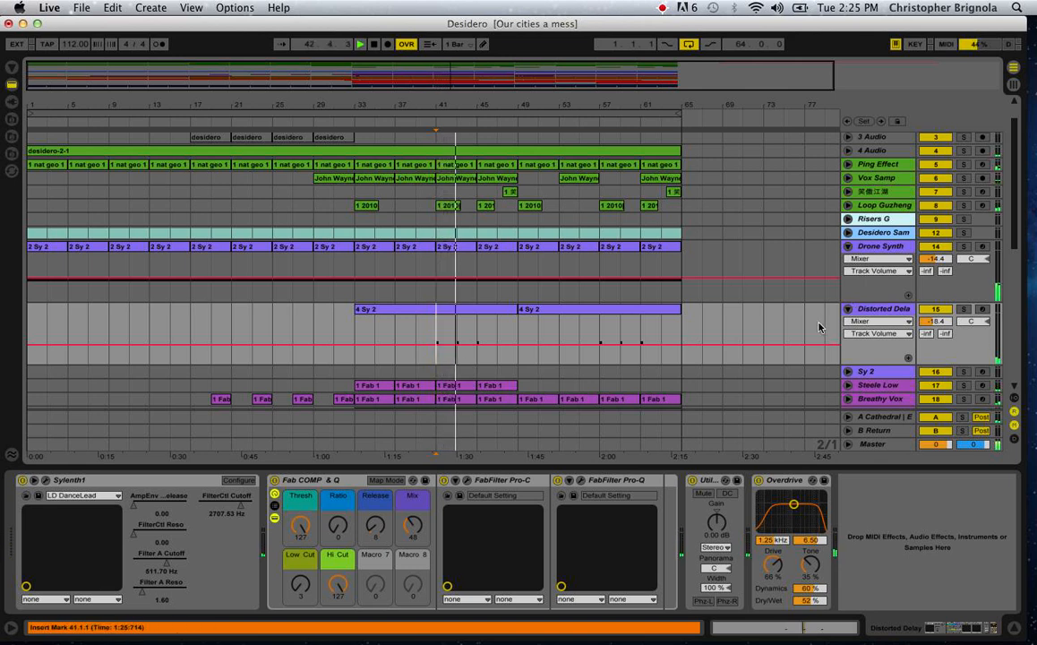
key("space")
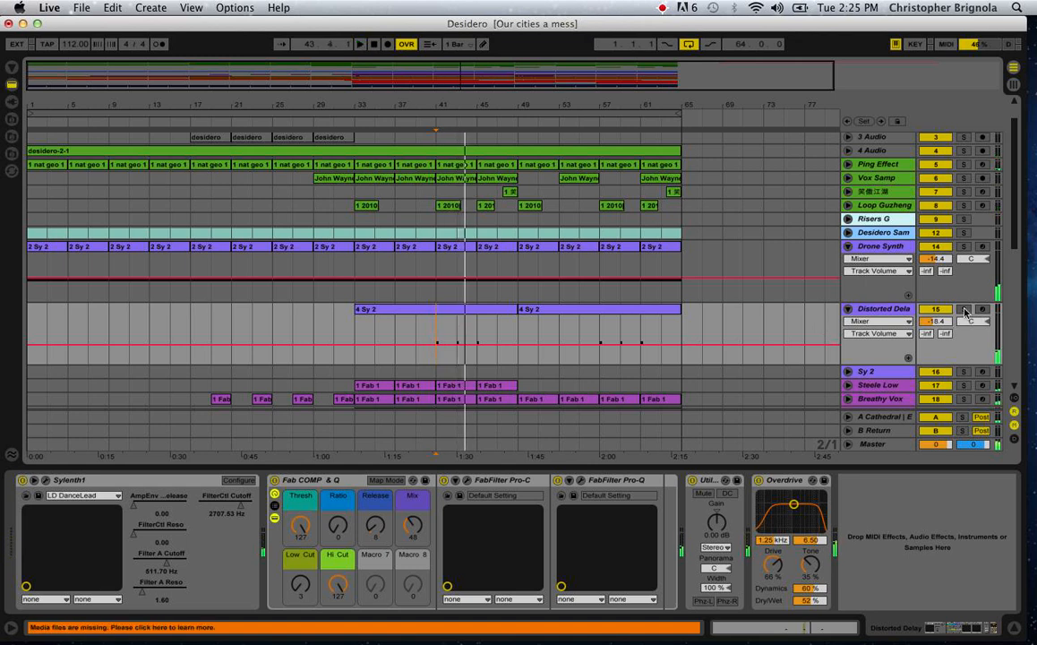
Solo Distorted Delay briefly, switch the solo to Steele Low, and unfold the Steele Low track.
left_click(964, 310)
scroll(661, 291, "down", 3)
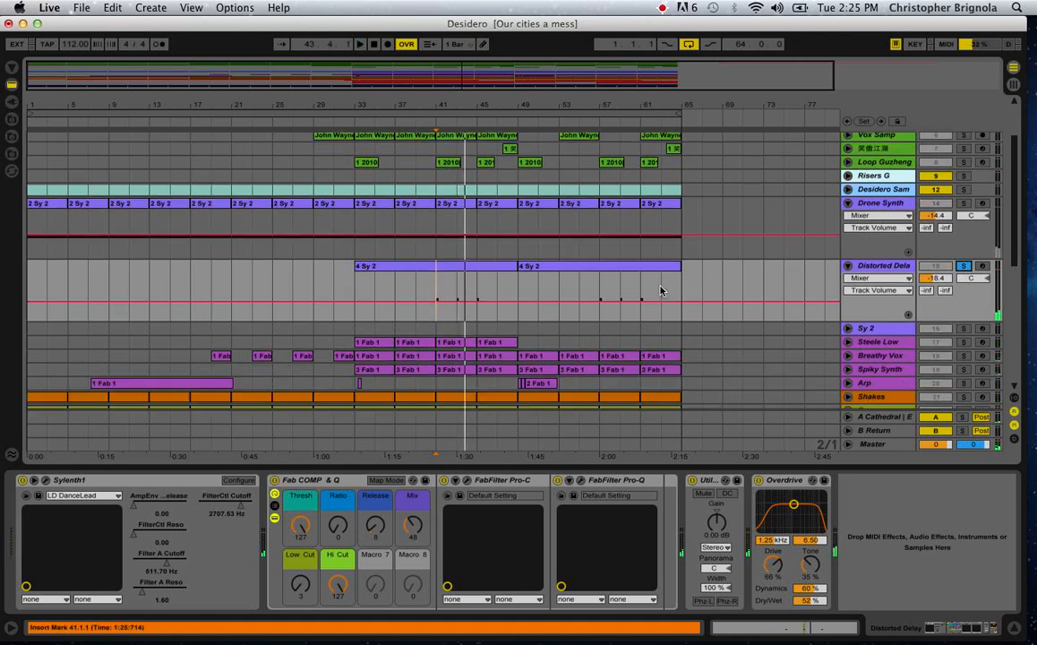
left_click(963, 341)
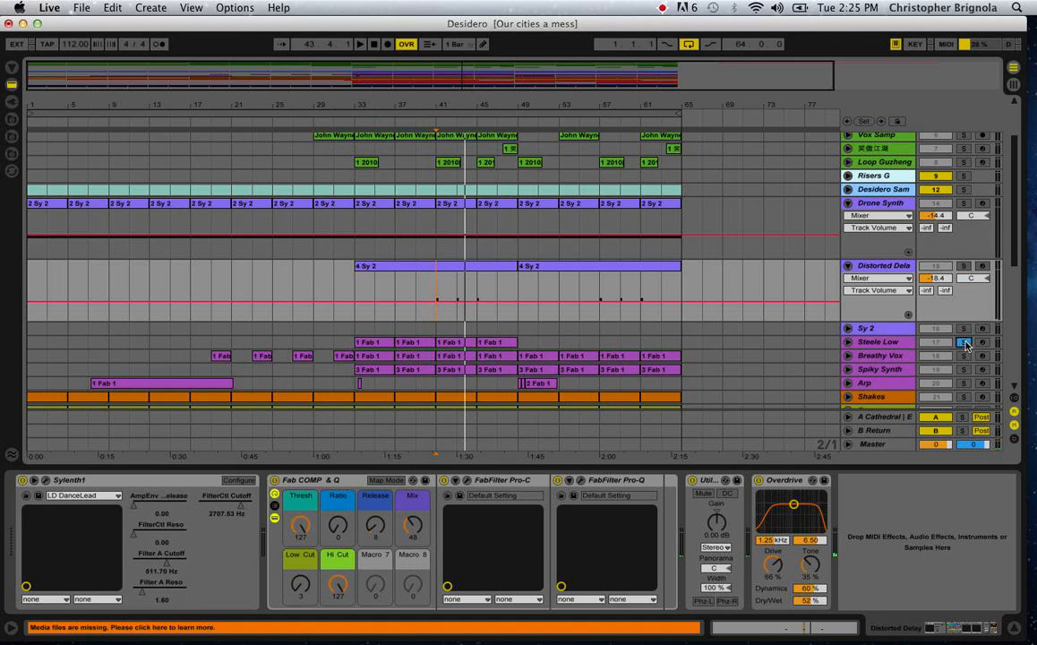
left_click(848, 342)
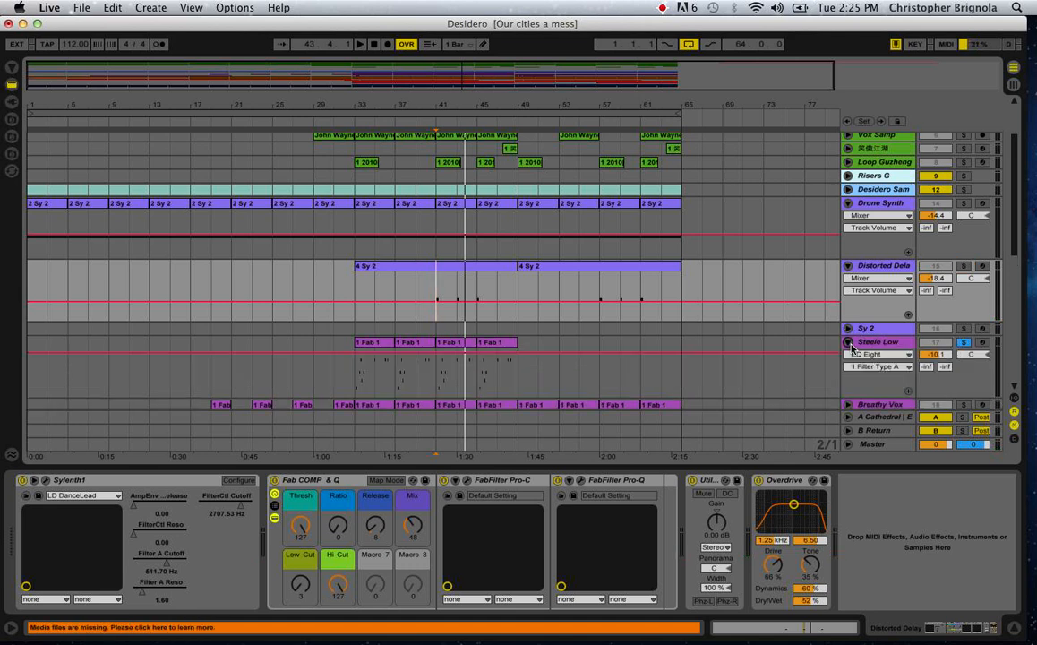
Show the Steele Low devices and go through its four clips between bars 33 and 49.
left_click(371, 342)
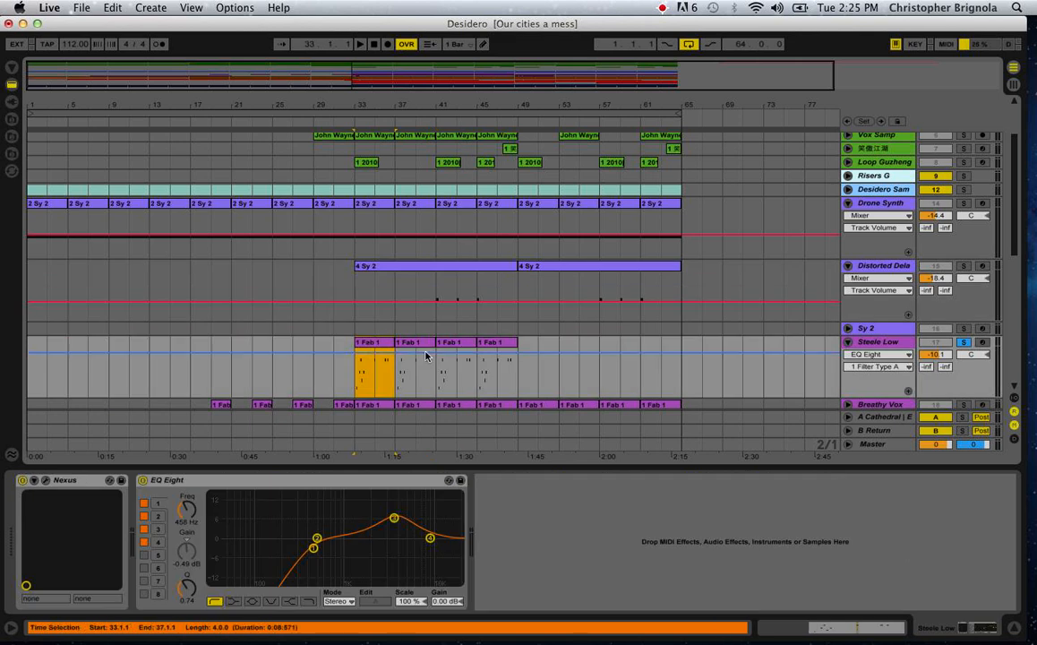
left_click(411, 342)
left_click(449, 344)
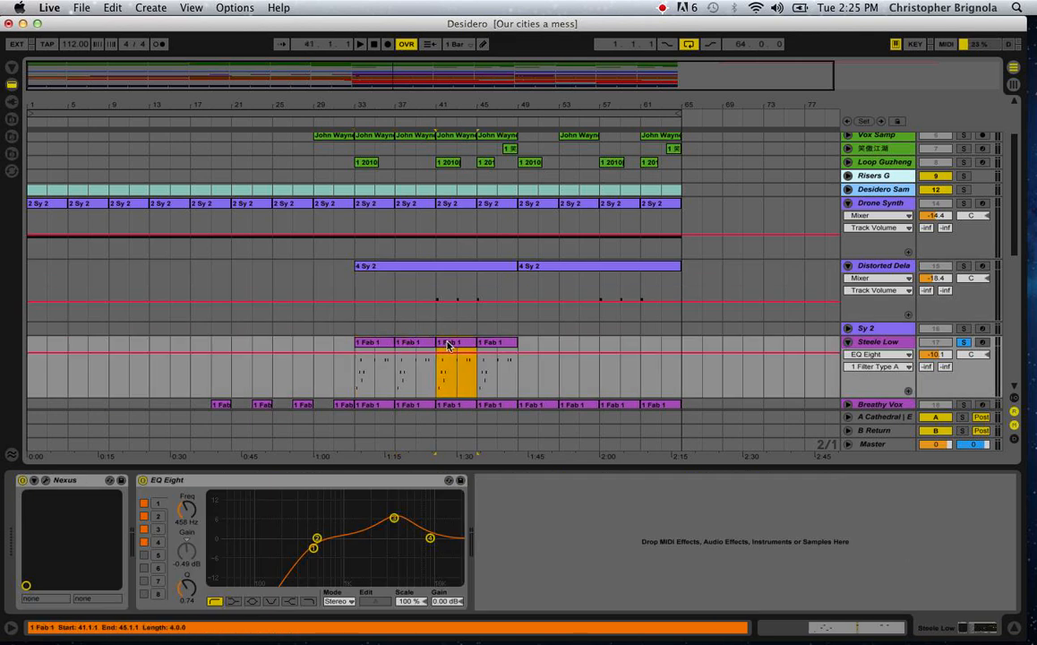
left_click(503, 344)
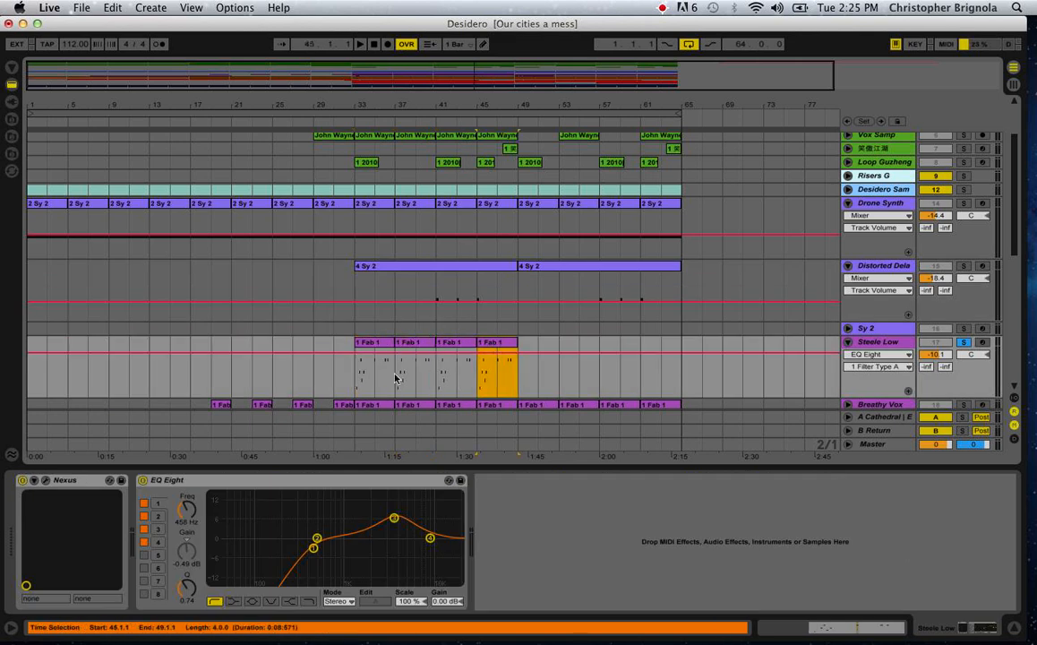
Open the notes of the first Steele Low clip and audition the soloed track from bar 33.
left_click(361, 385)
double_click(367, 392)
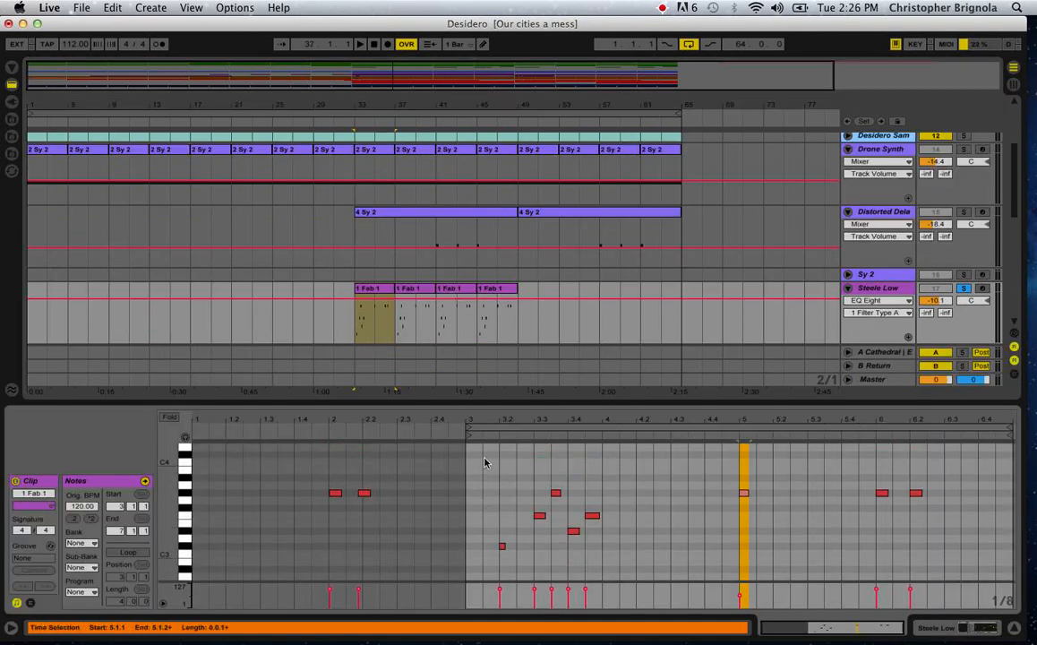
left_click(382, 286)
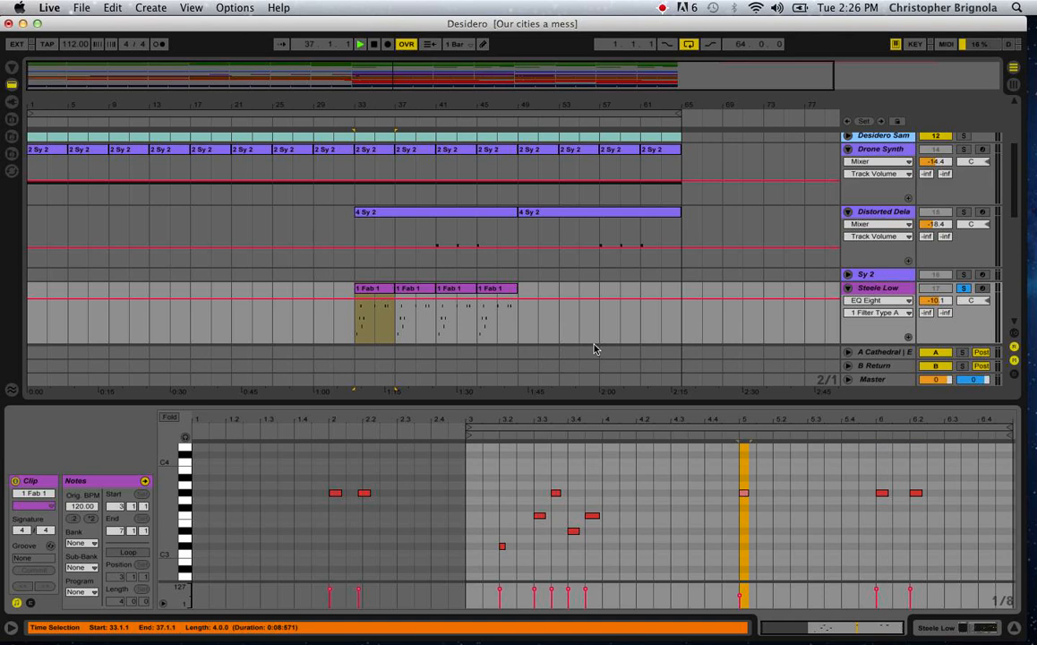
key("space")
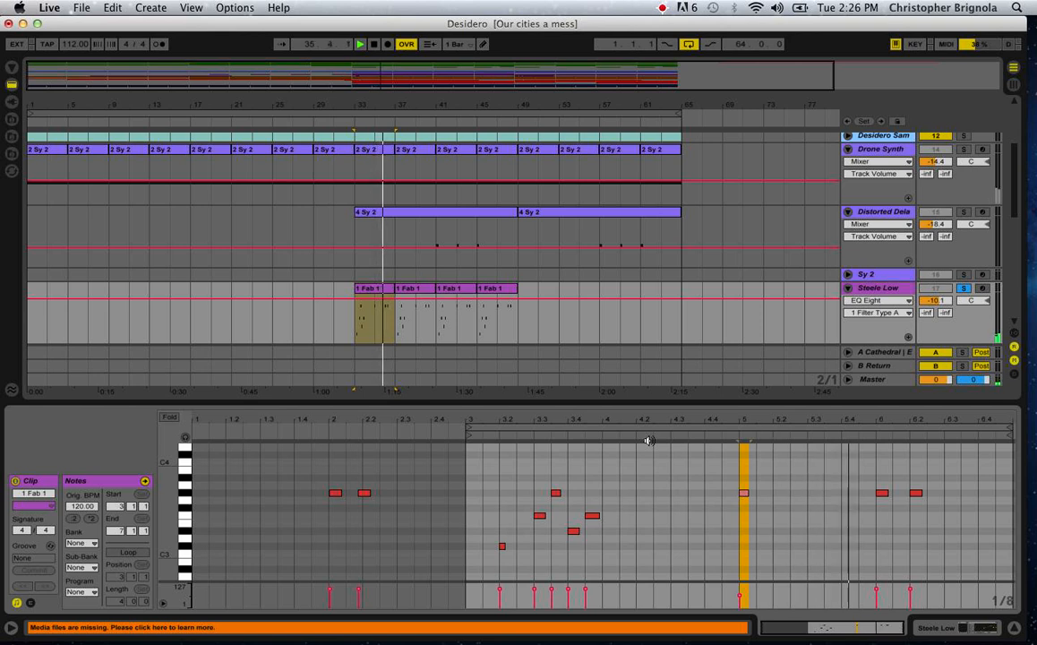
scroll(753, 533, "down", 2)
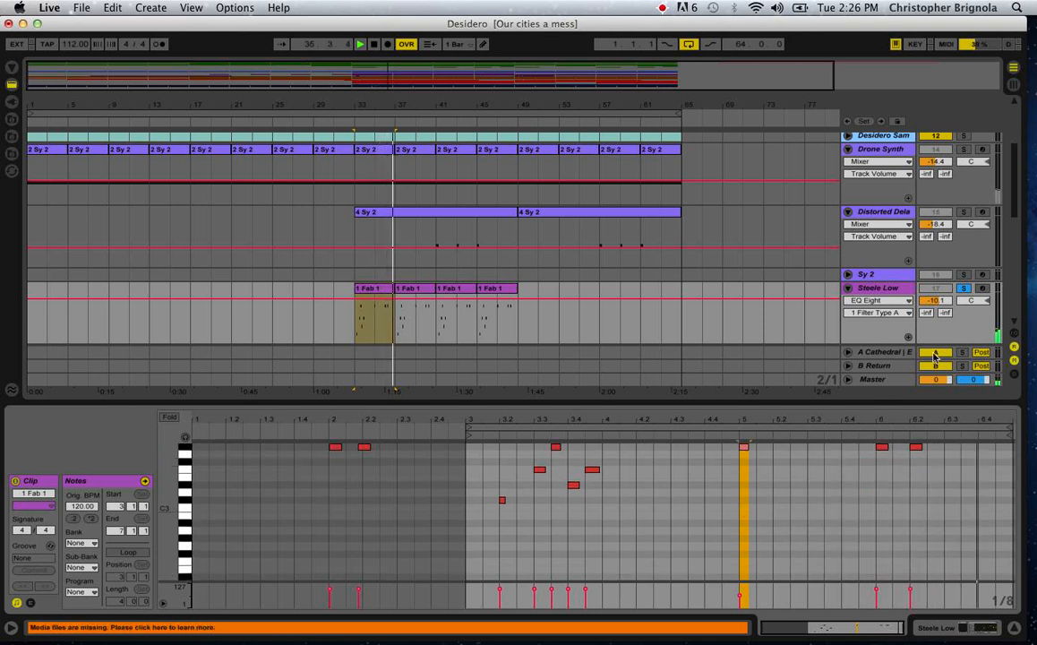
Clear the Steele Low solo during playback and set its track volume to -9.5 dB.
left_click(965, 288)
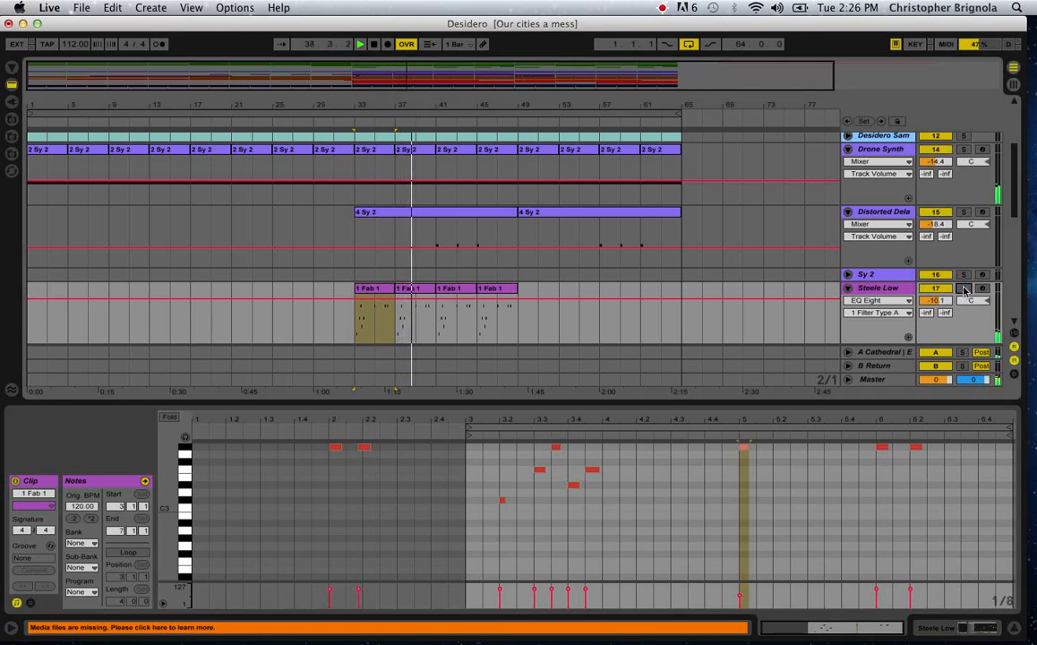
left_click_drag(932, 301, 929, 306)
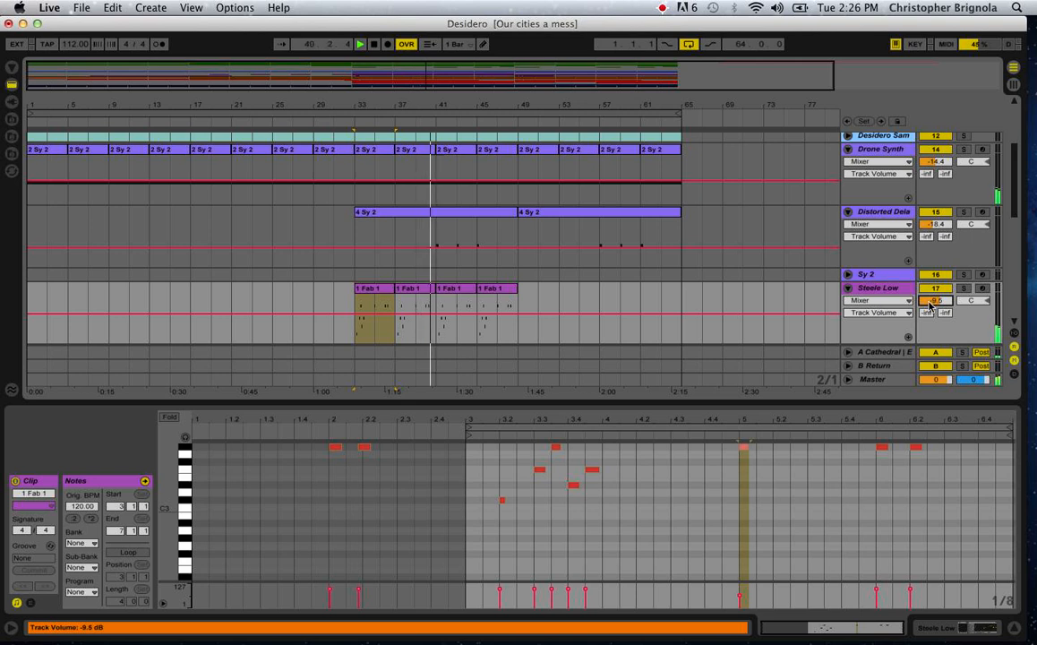
Unfold and solo the Breathy Vox track, and audition it from bar 33.
scroll(753, 213, "down", 2)
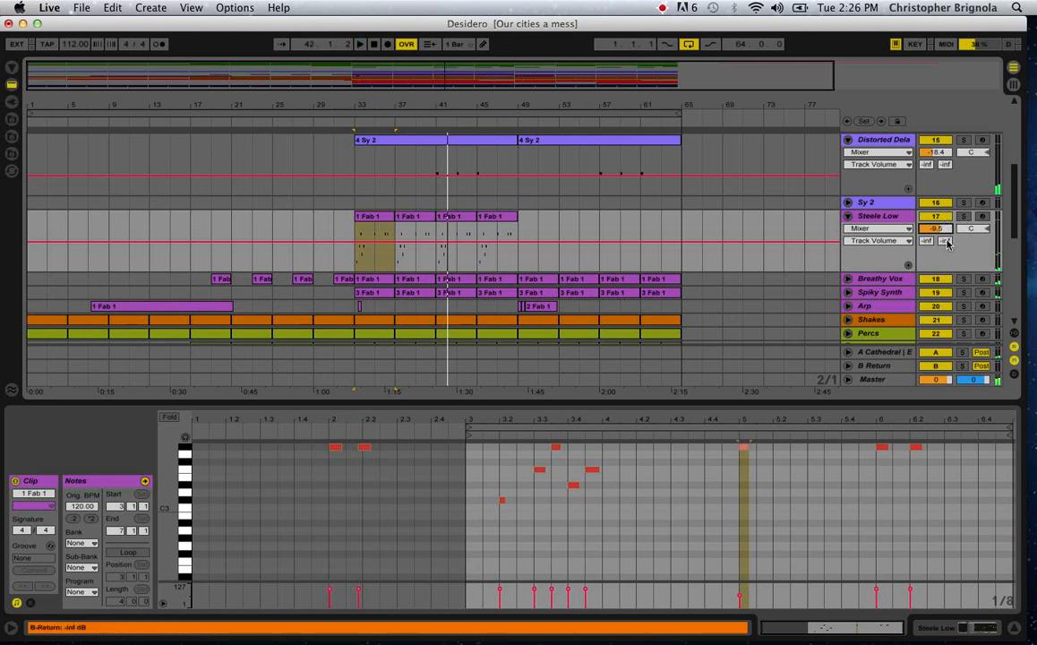
left_click(849, 279)
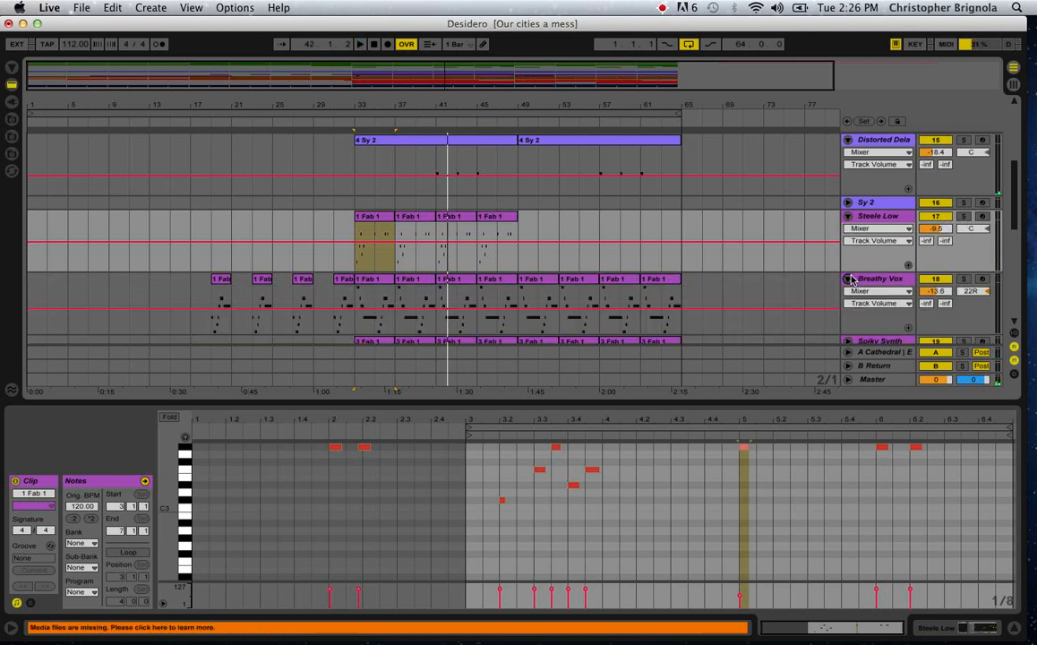
left_click(350, 329)
key("space")
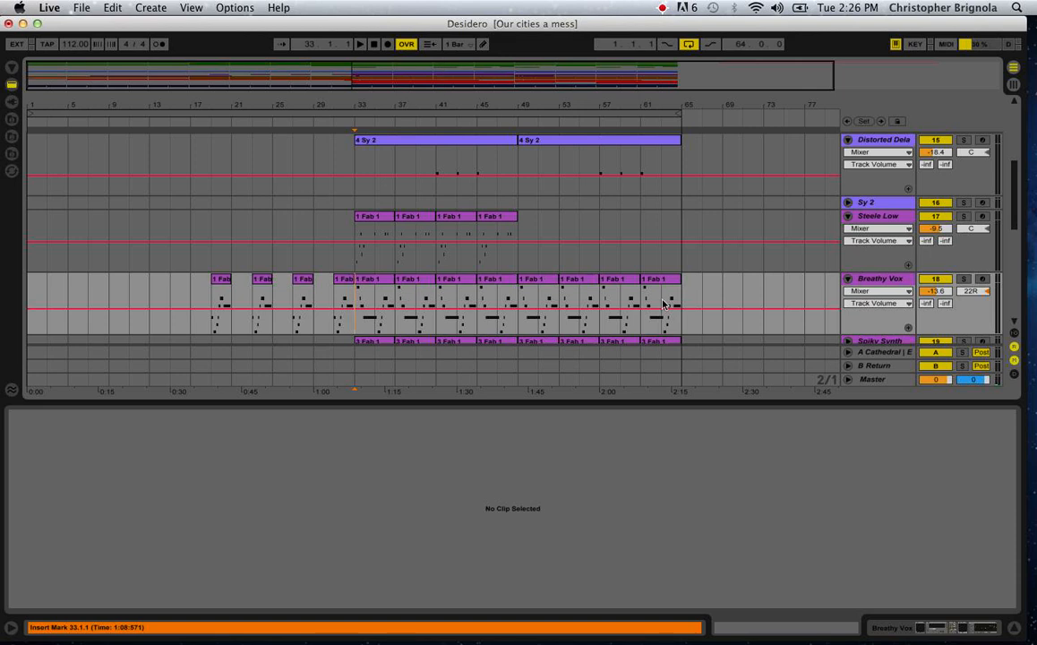
left_click(962, 279)
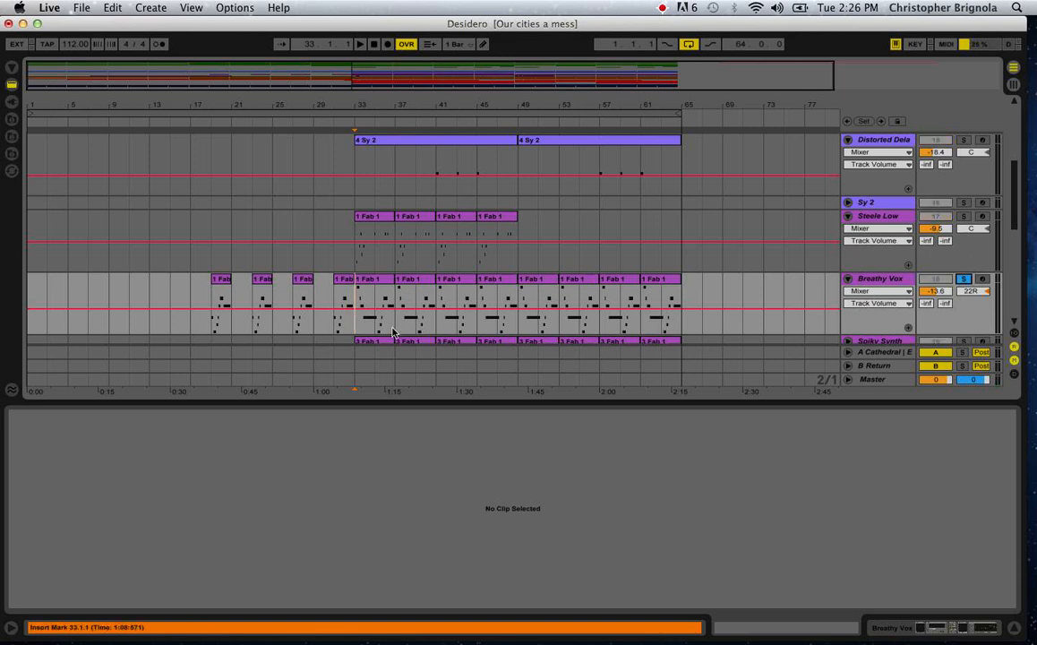
key("space")
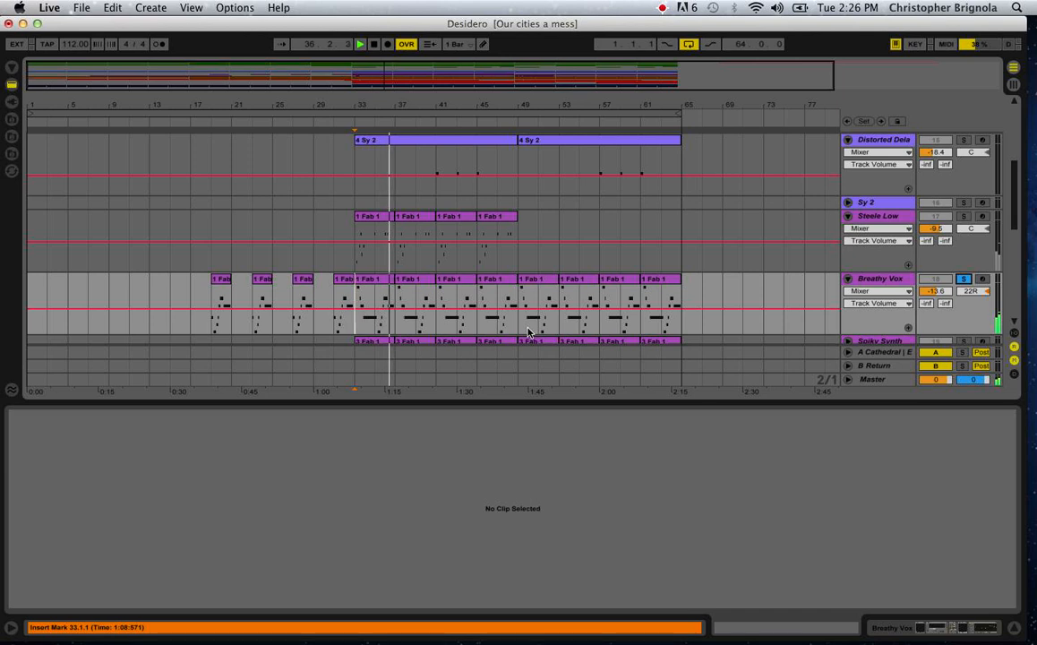
key("space")
Compare the notes of the four-bar Breathy Vox clips at bars 33 and 37 with the two-bar clip at bar 27.
left_click(376, 281)
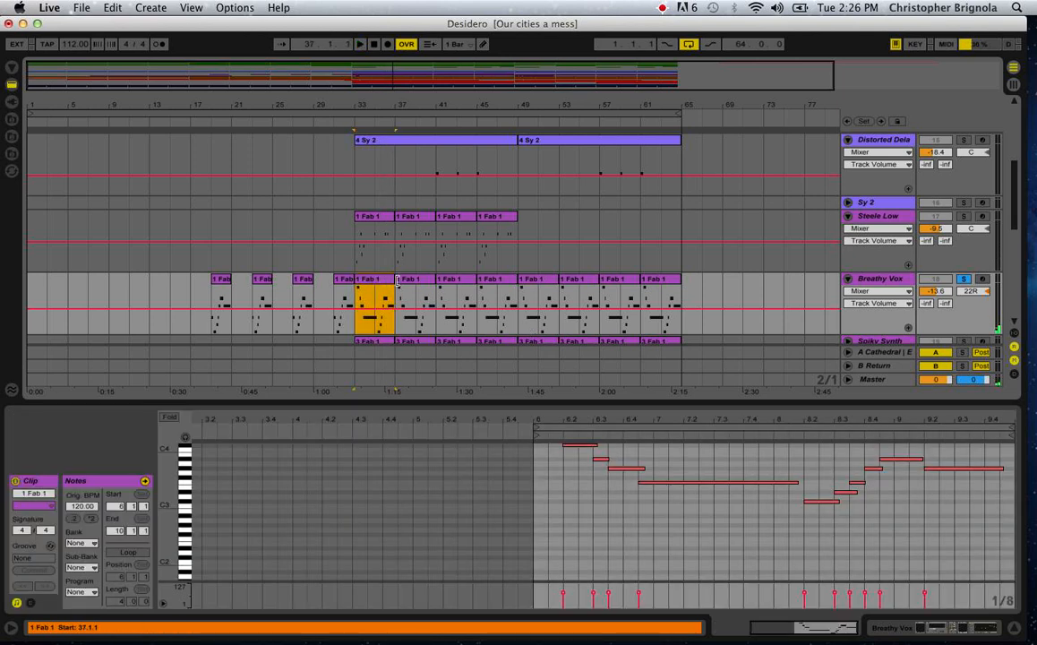
left_click(416, 281)
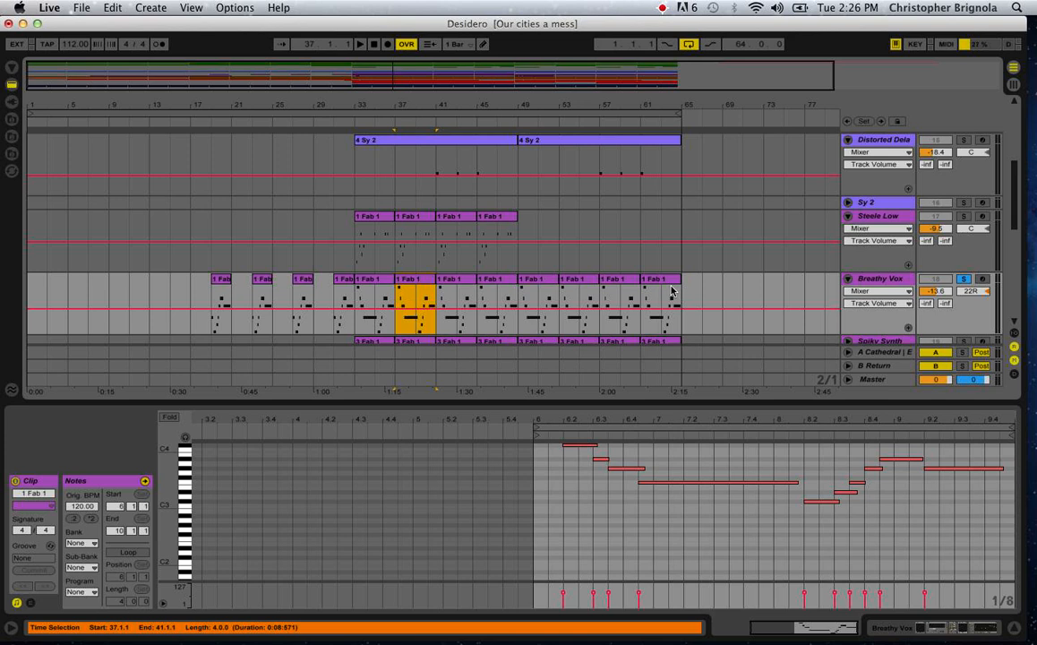
left_click(305, 280)
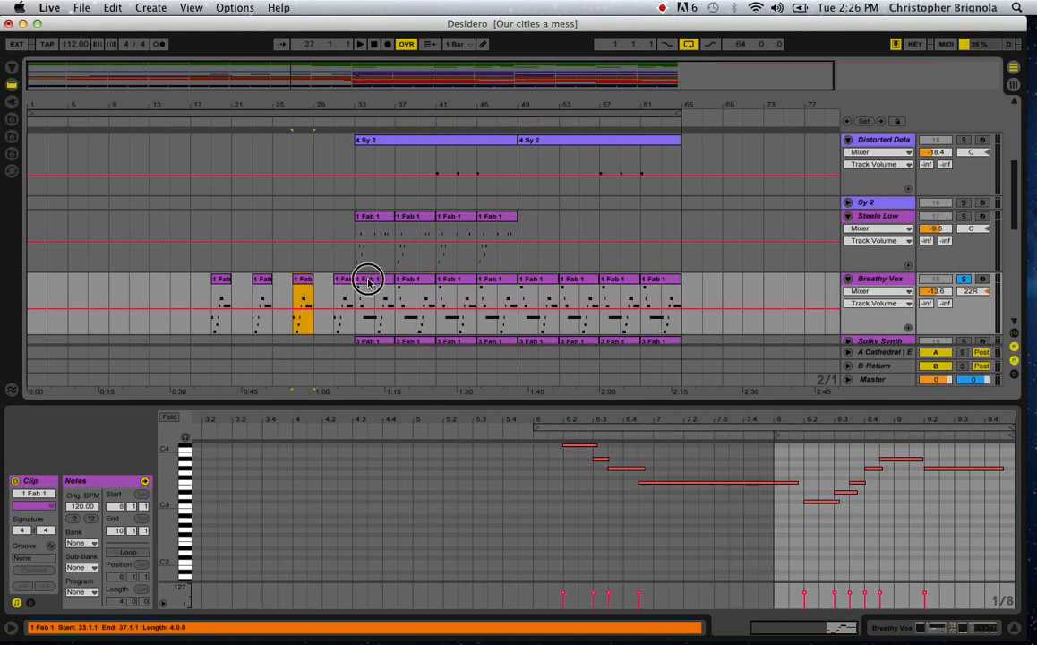
Try a copy of the bar 33 Breathy Vox clip at bar 19, undo it, and clear bars 17 to 19.
left_click_drag(367, 281, 229, 285)
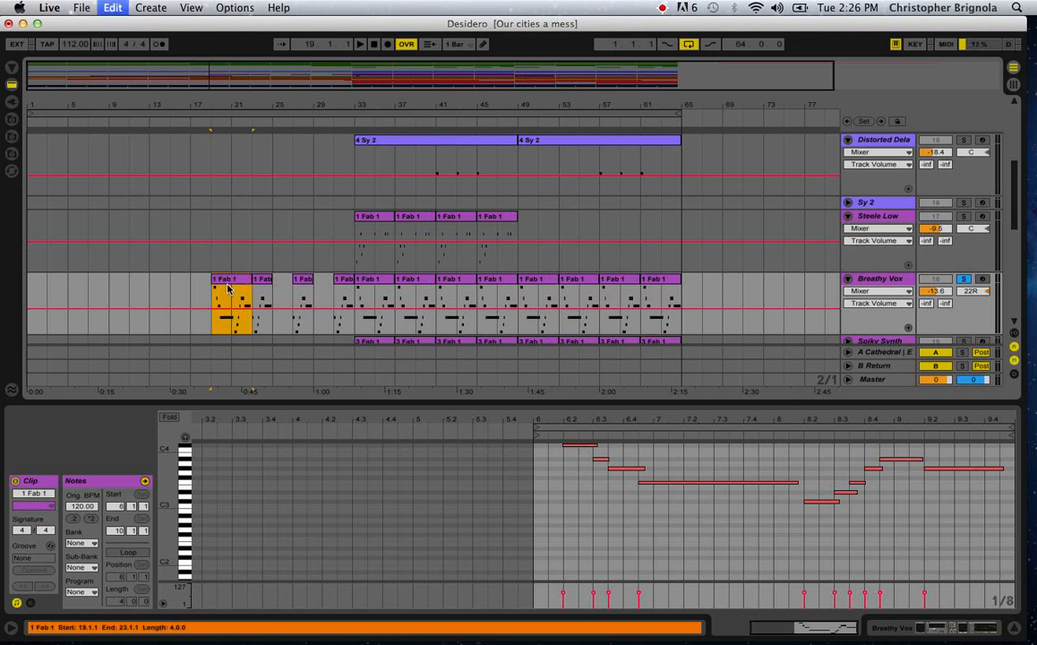
key("super+z")
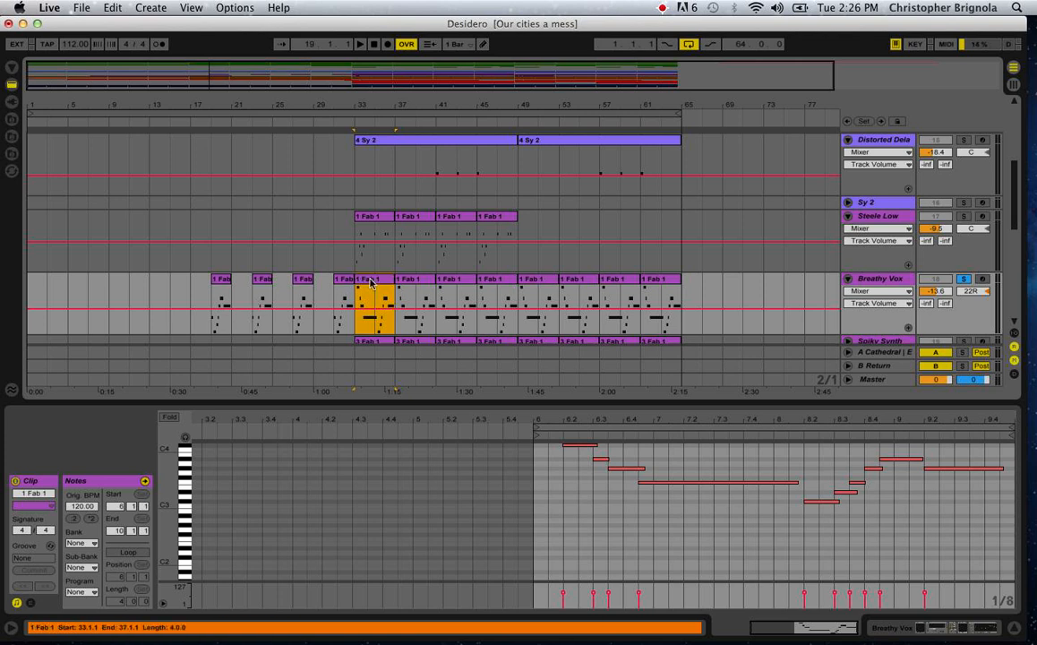
left_click_drag(376, 308, 200, 326)
key("Delete")
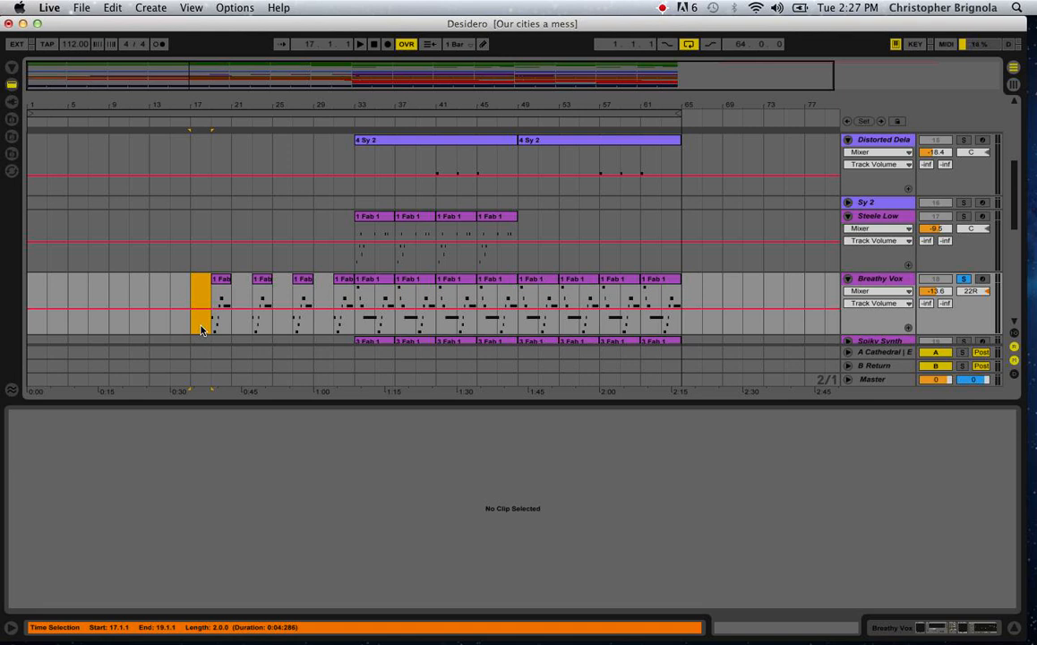
Audition the soloed Breathy Vox track from bars 19, 23 and 33, and stop playback.
left_click(214, 319)
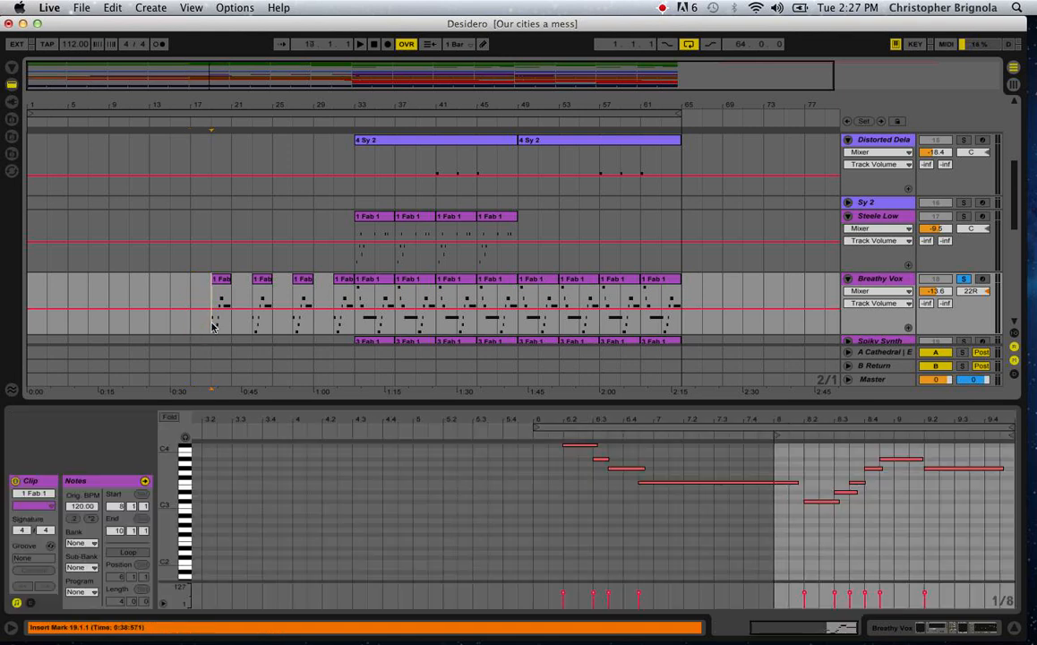
key("space")
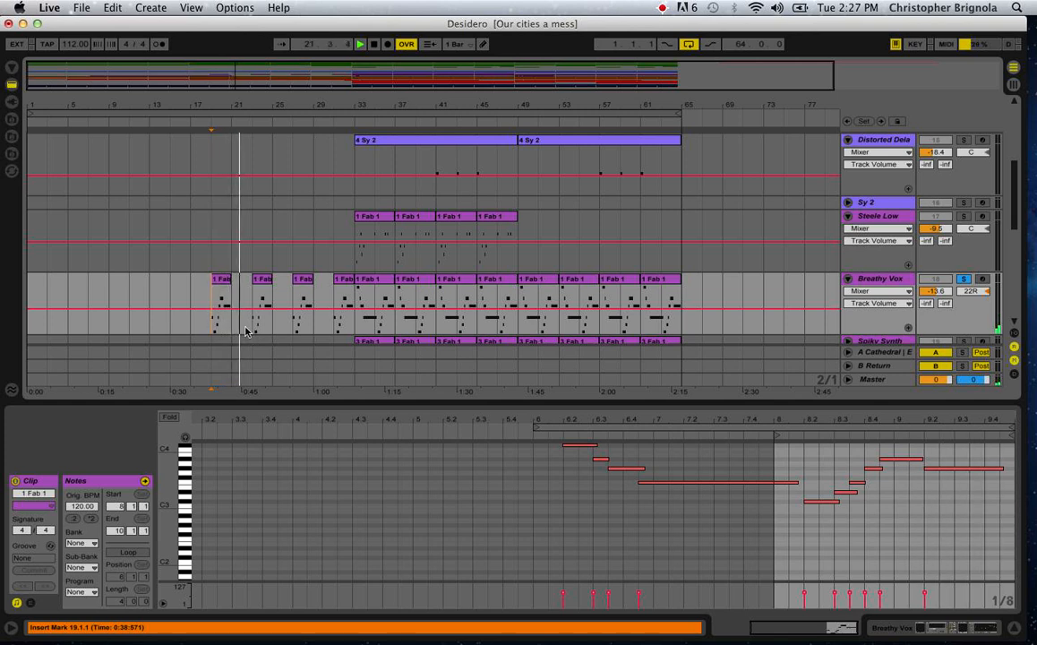
left_click(249, 331)
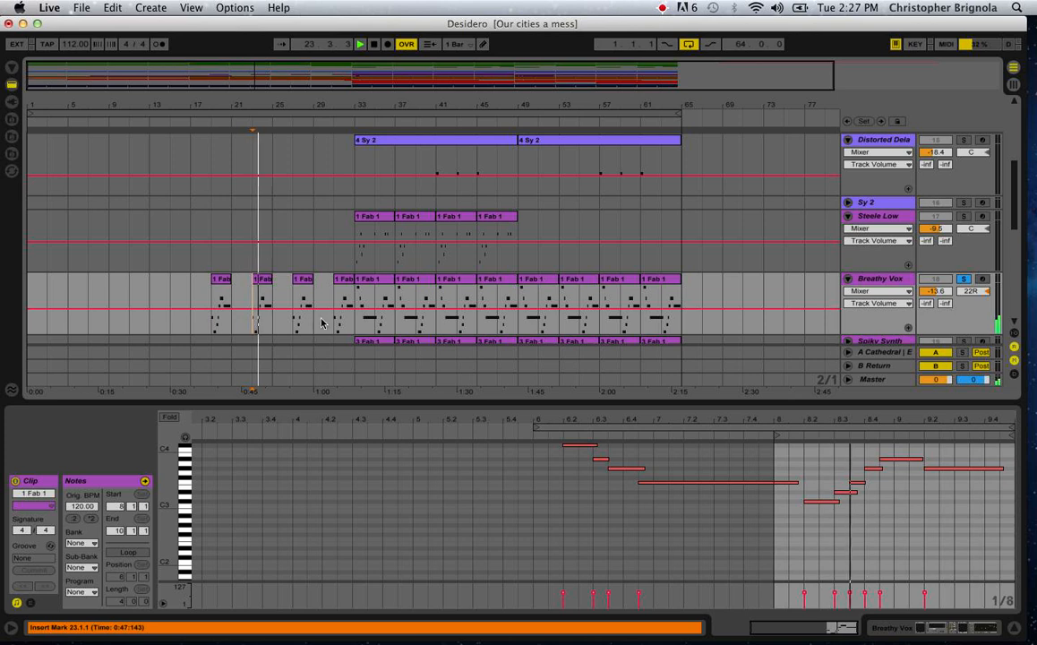
left_click(355, 327)
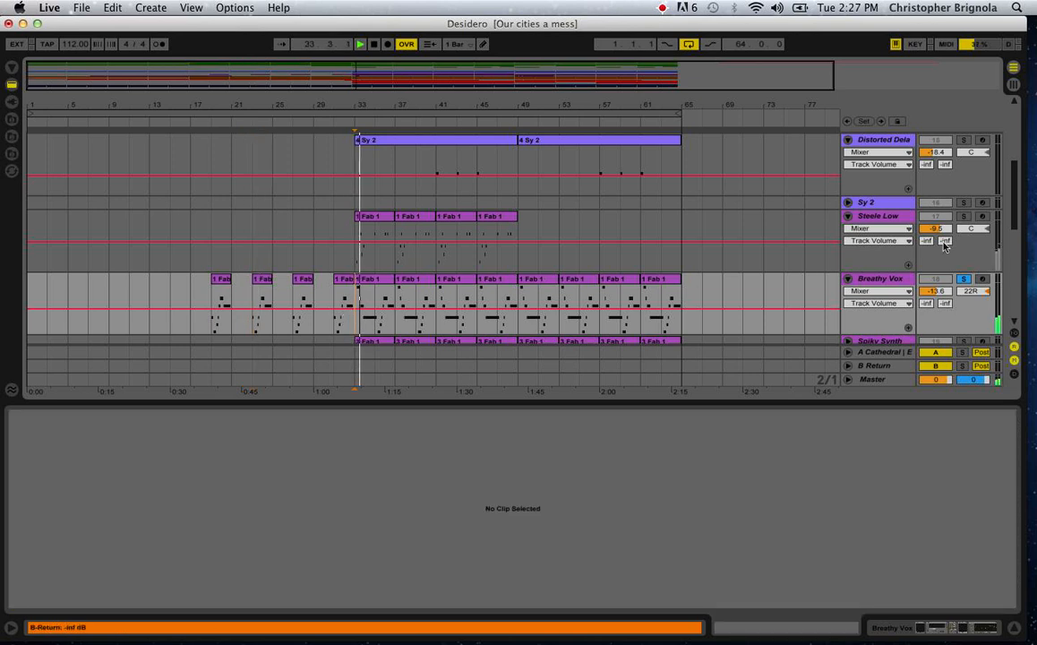
key("space")
Solo and unfold the Spiky Synth track, and set the insert marker at bar 33.
scroll(830, 282, "down", 5)
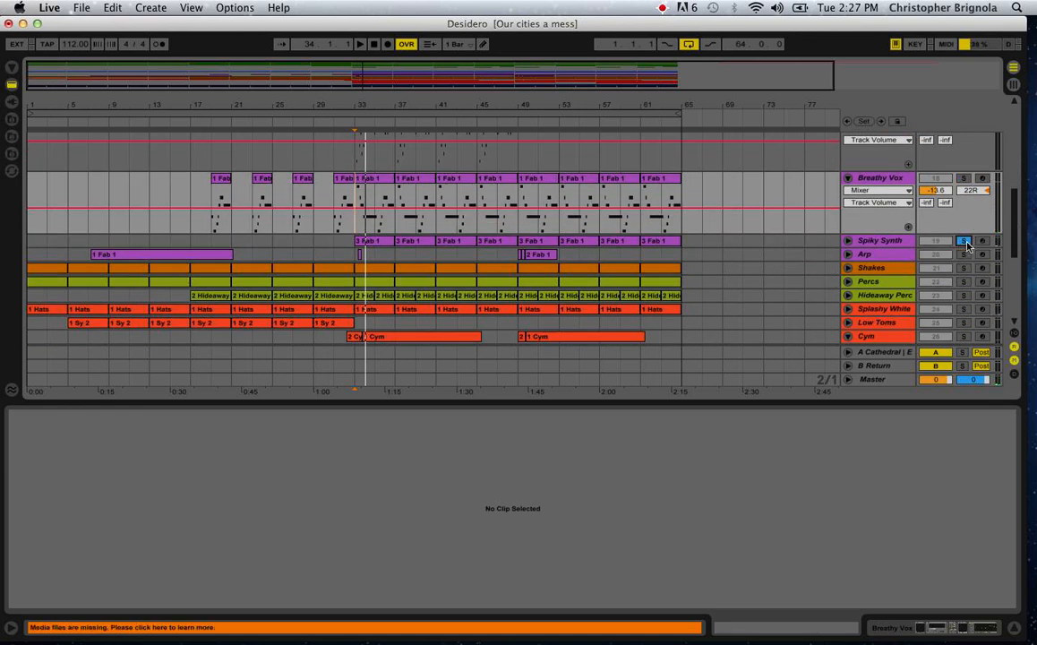
left_click(847, 241)
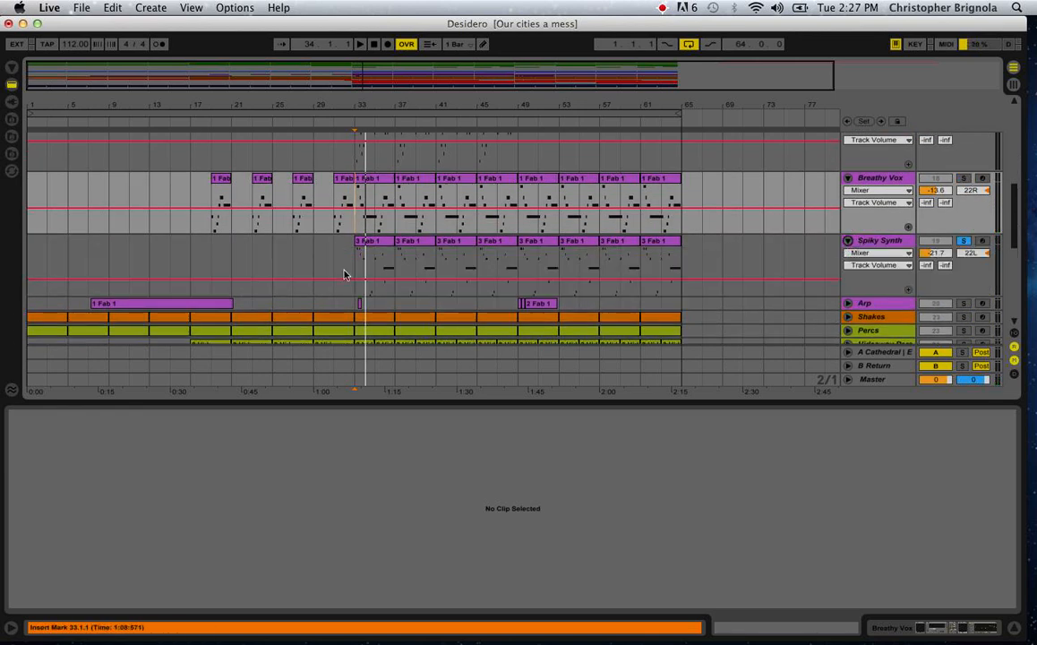
left_click(358, 291)
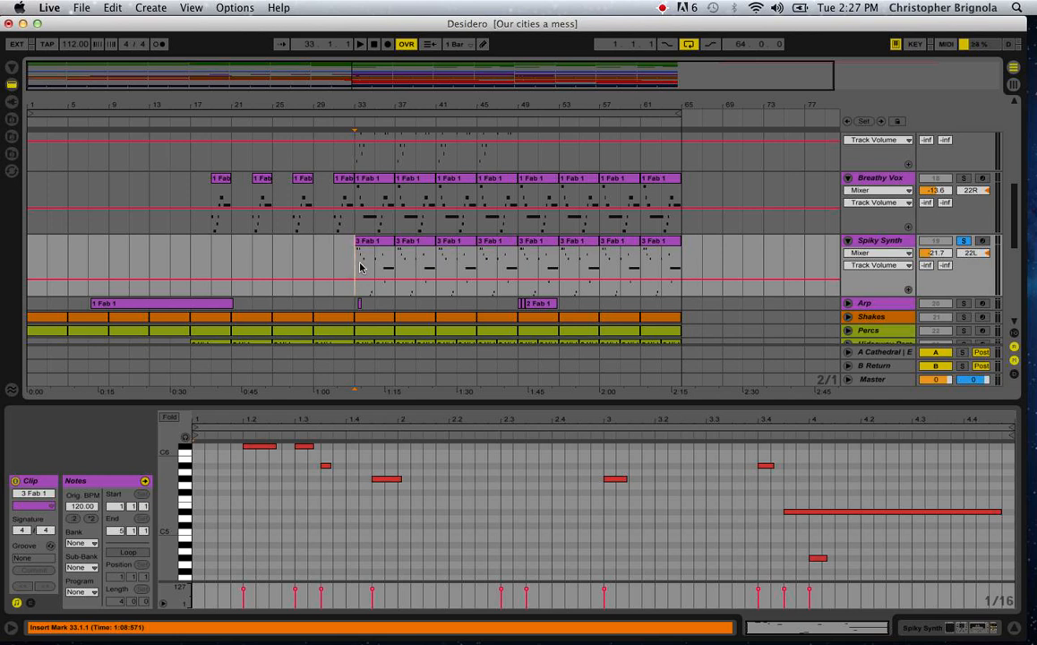
Mark the Spiky Synth phrase at bars 33 to 37 and its repeats in the two 16-bar sections up to bar 65.
left_click_drag(360, 266, 393, 265)
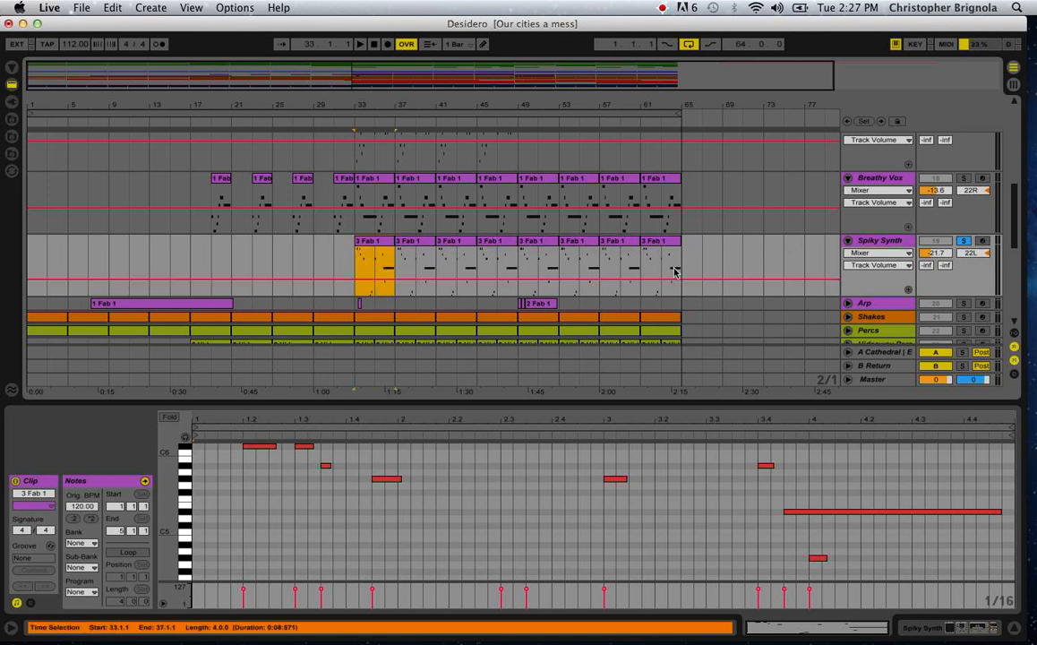
left_click_drag(518, 264, 356, 261)
left_click_drag(523, 261, 682, 256)
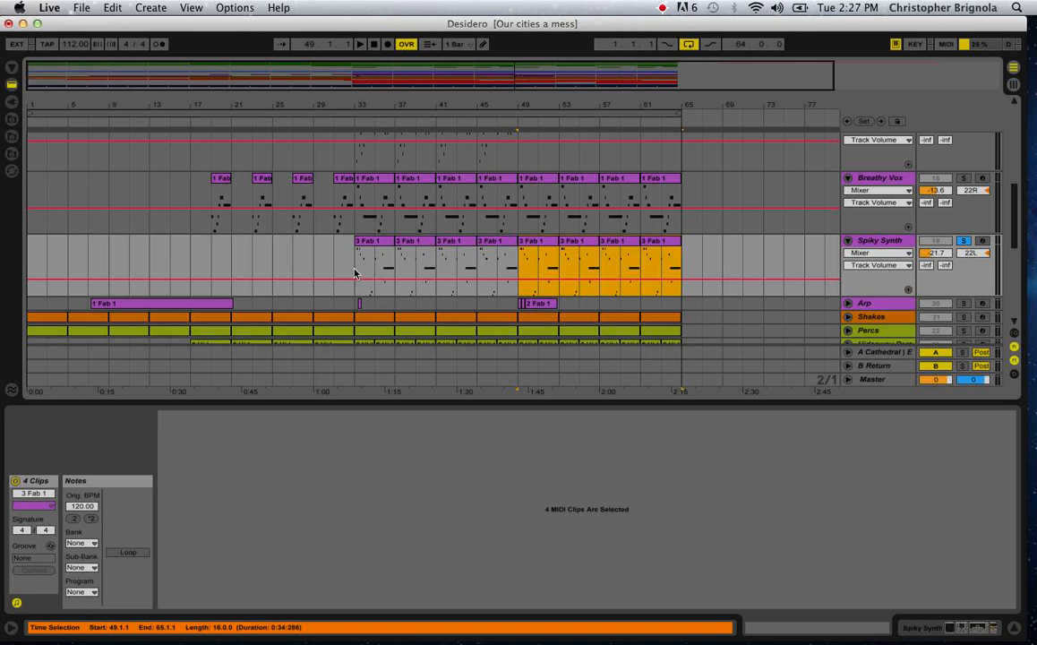
Audition the soloed Spiky Synth from bar 33 and stop playback.
left_click(359, 271)
key("space")
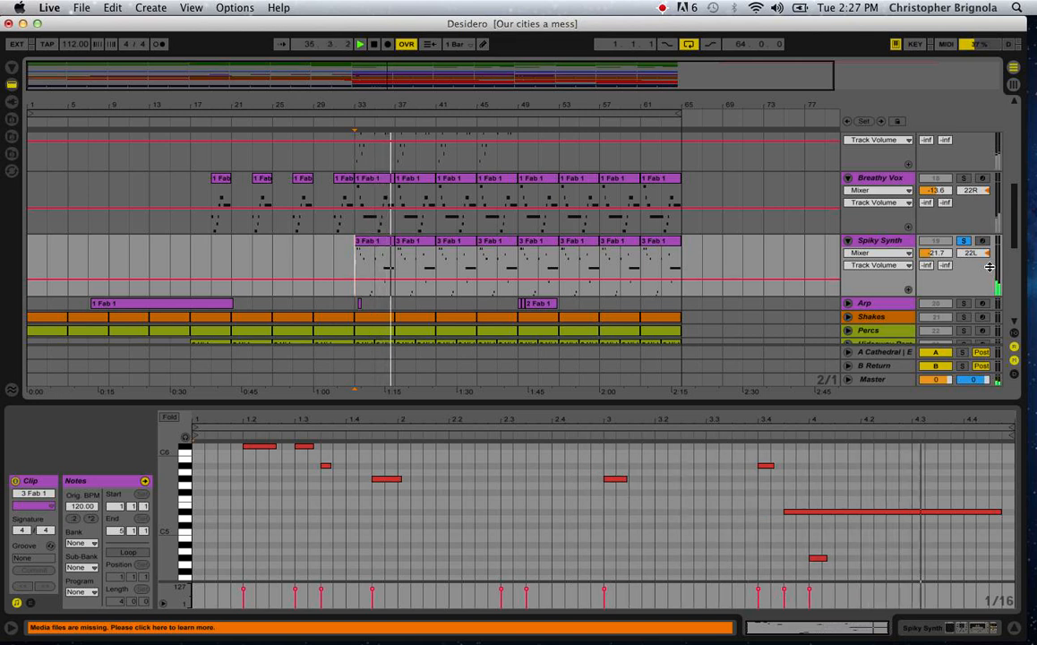
key("space")
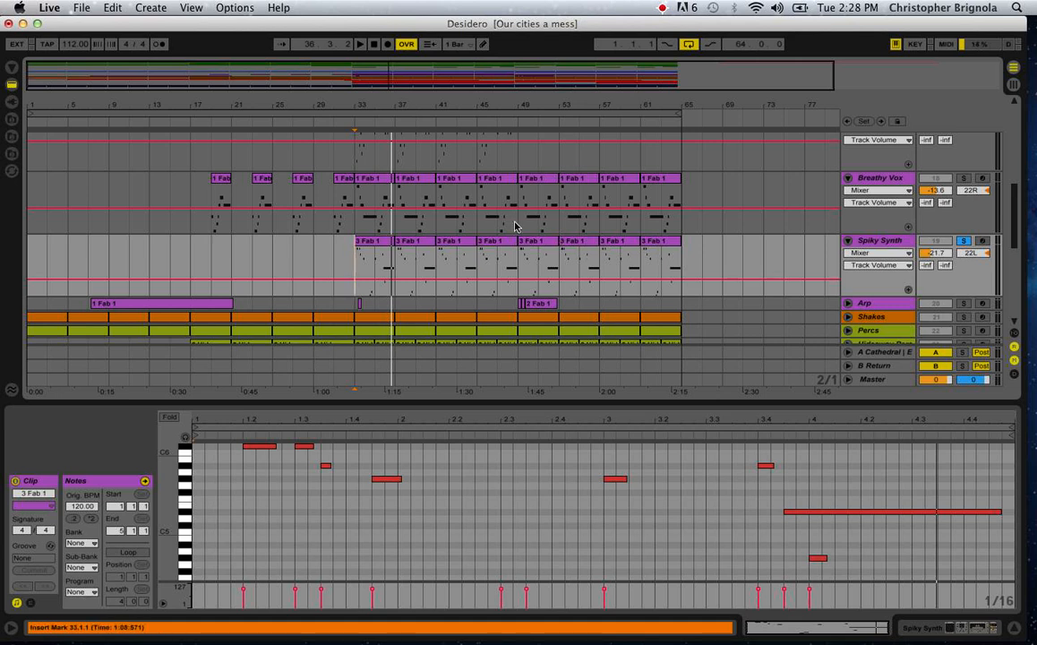
Select bars 33 to 65 across the Steele Low, Breathy Vox and Spiky Synth tracks.
left_click_drag(519, 215, 350, 167)
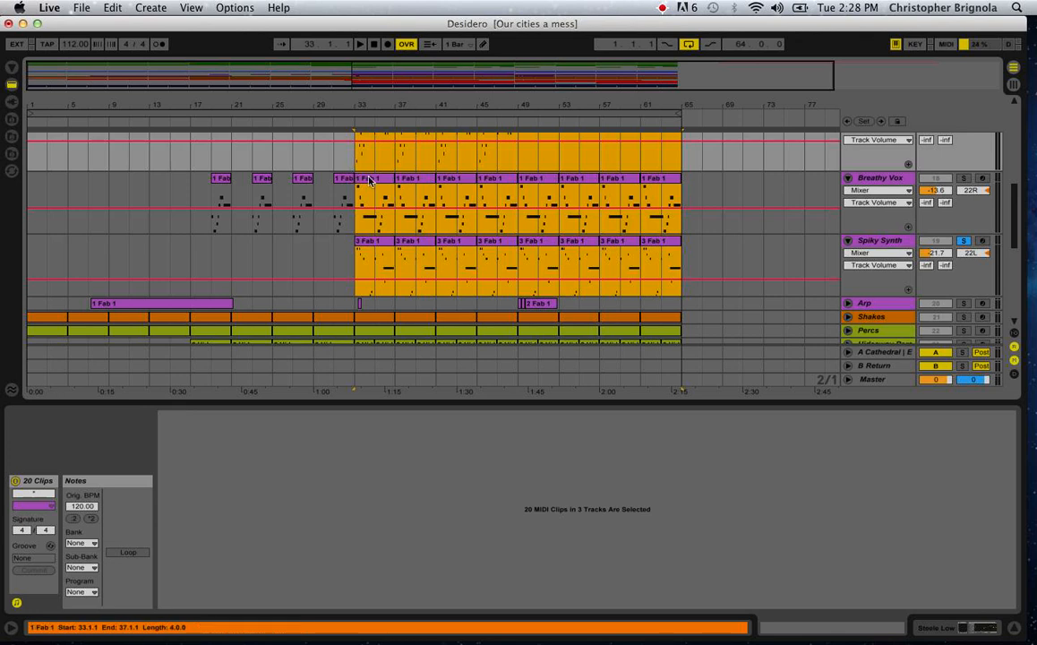
Select bars 33 to 65 across the Drone Synth, Distorted Delay and Steele Low tracks, and clear the selection at bar 65.
scroll(457, 232, "up", 1)
scroll(456, 231, "up", 5)
scroll(457, 231, "down", 5)
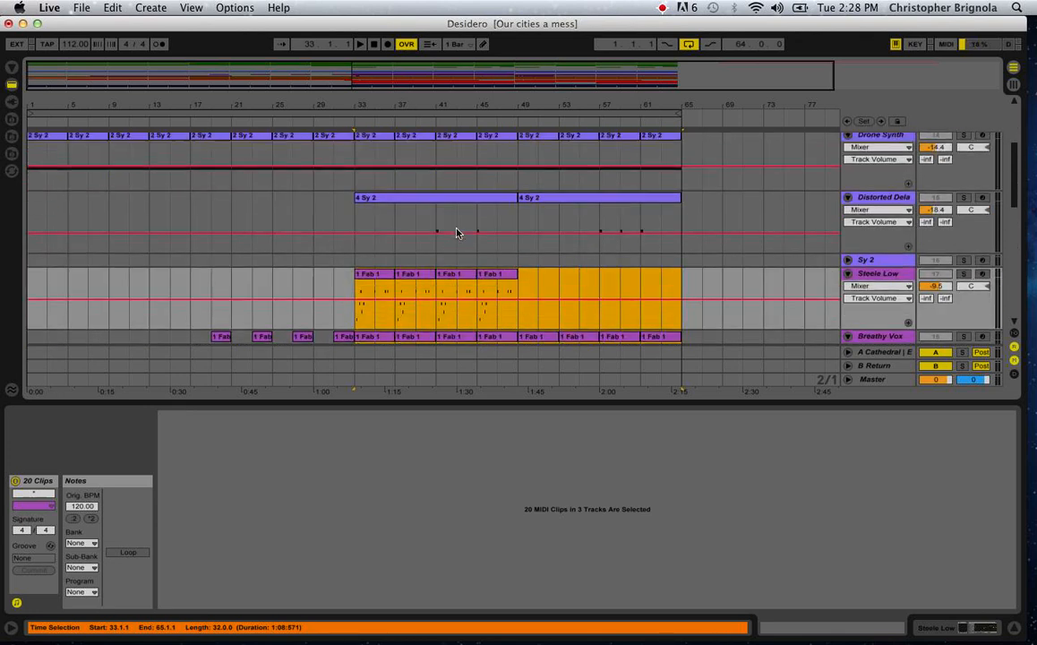
scroll(365, 215, "up", 4)
left_click_drag(354, 204, 680, 338)
scroll(681, 338, "down", 2)
scroll(681, 337, "down", 2)
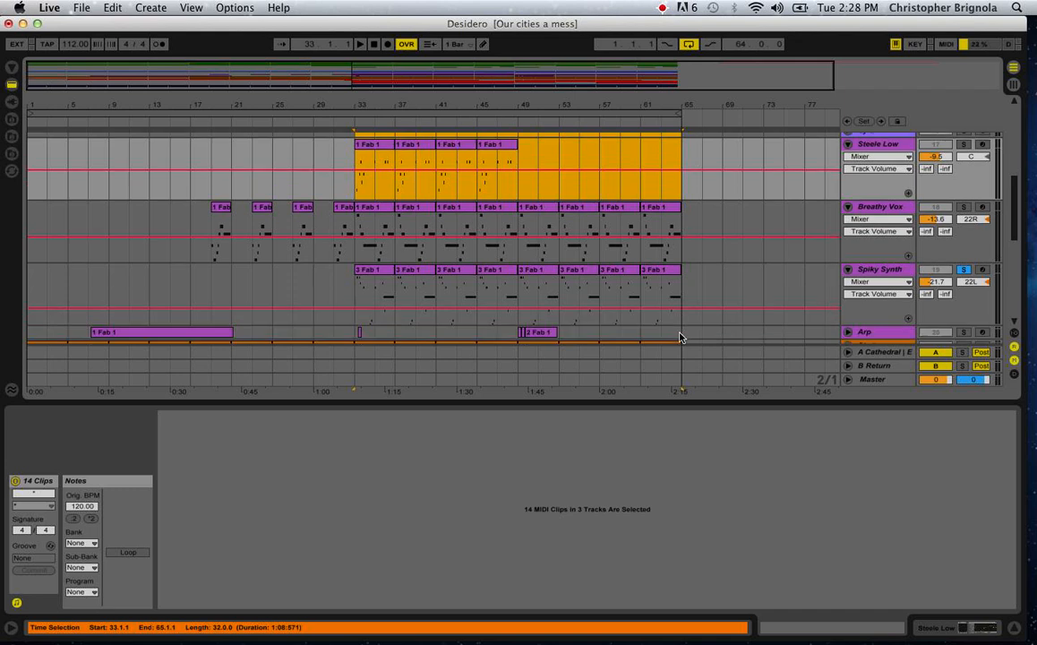
left_click(681, 323)
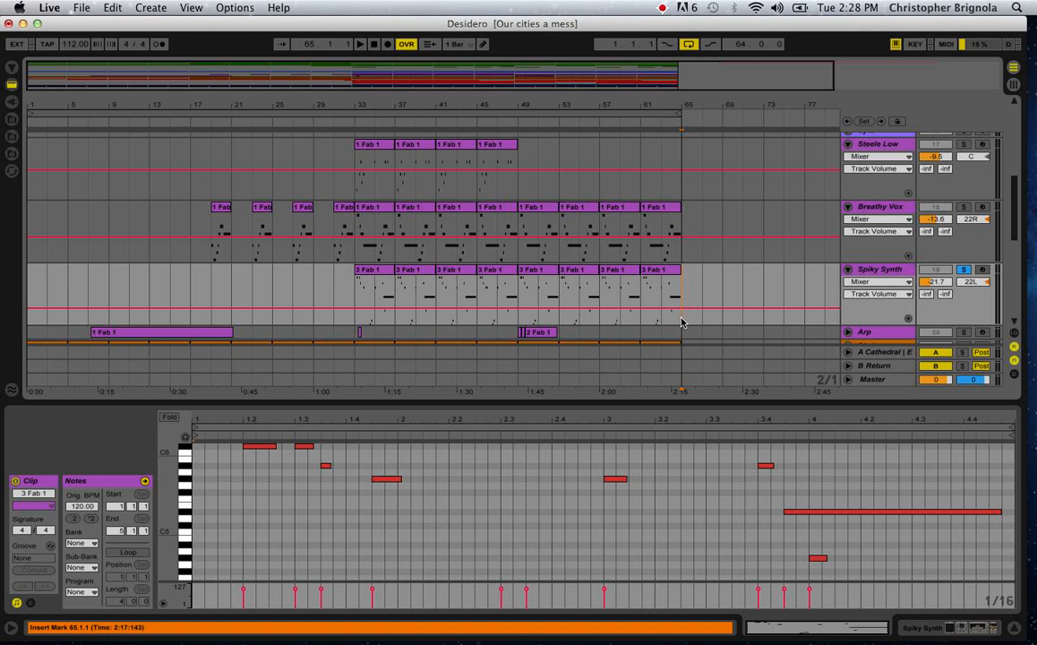
Set the insert marker at bar 33 on Spiky Synth, and solo and unfold the Arp track in its place.
scroll(681, 322, "down", 2)
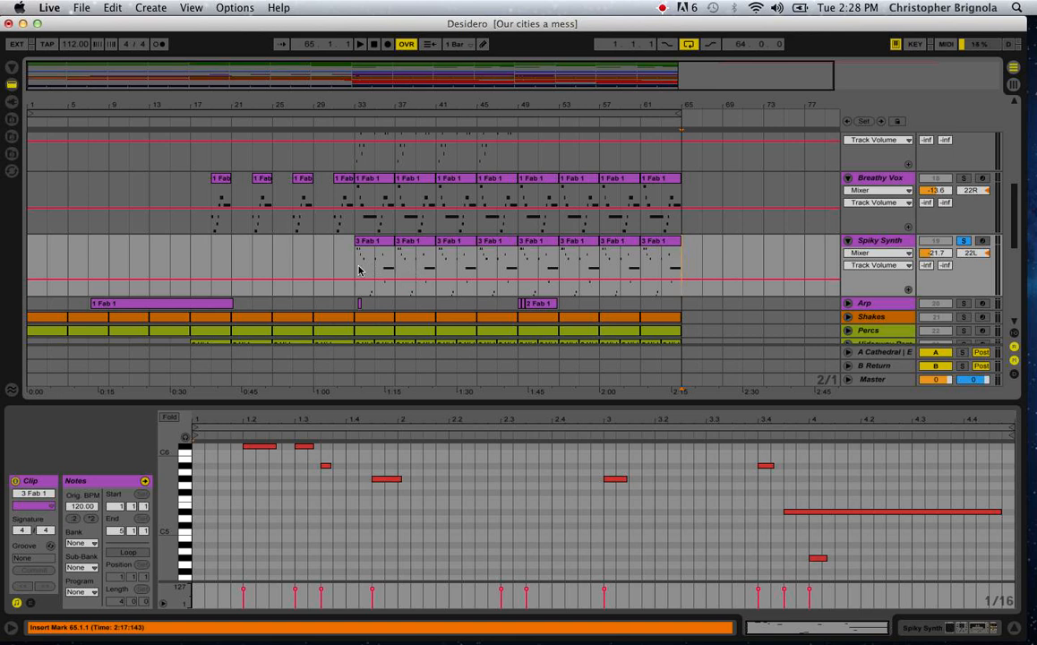
left_click(358, 270)
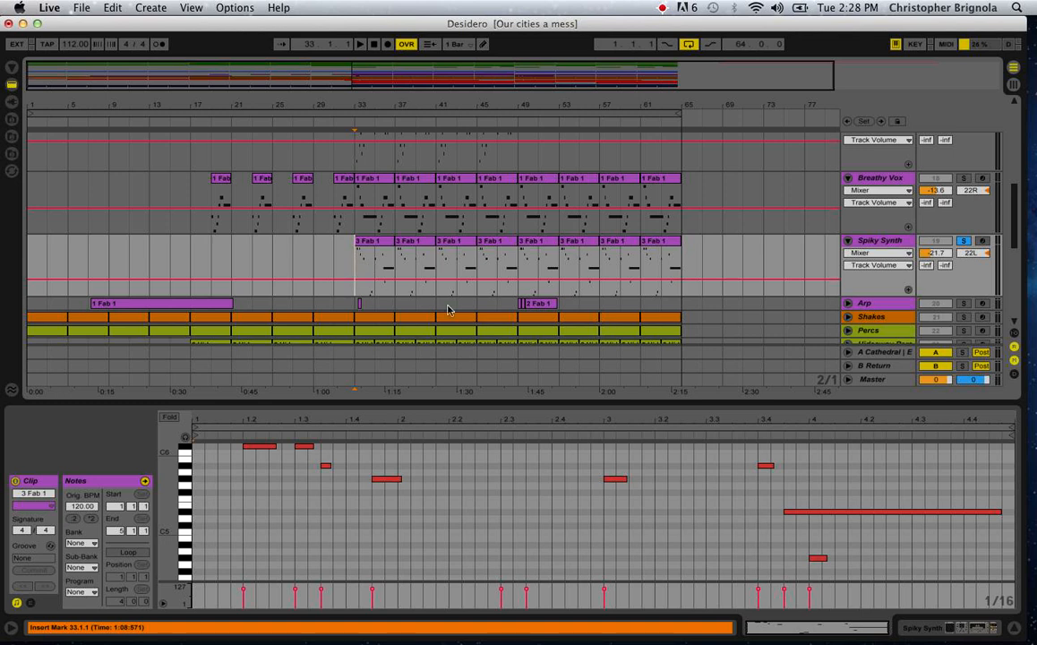
left_click(962, 303)
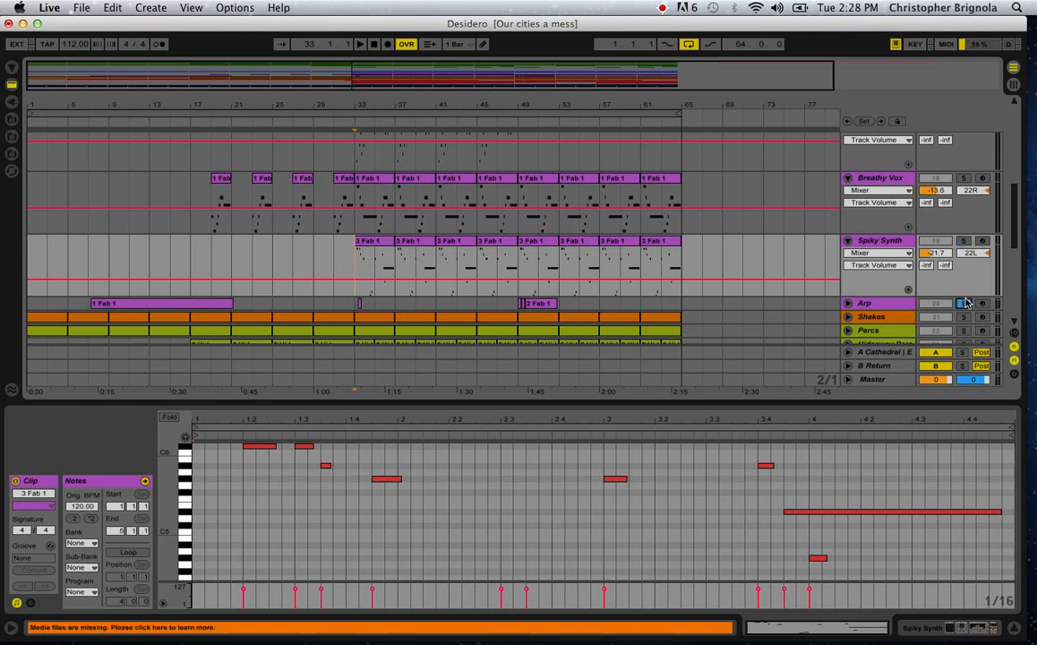
left_click(850, 302)
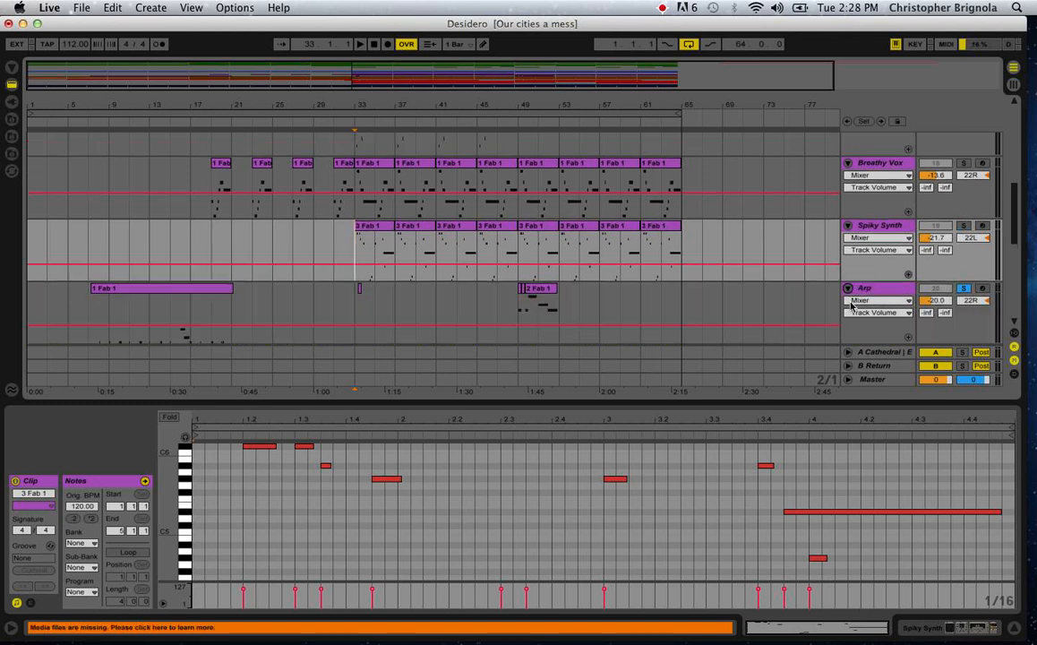
Audition the soloed Arp track from bar 49 and raise its volume to -17.7 dB.
left_click(525, 320)
left_click(519, 320)
key("space")
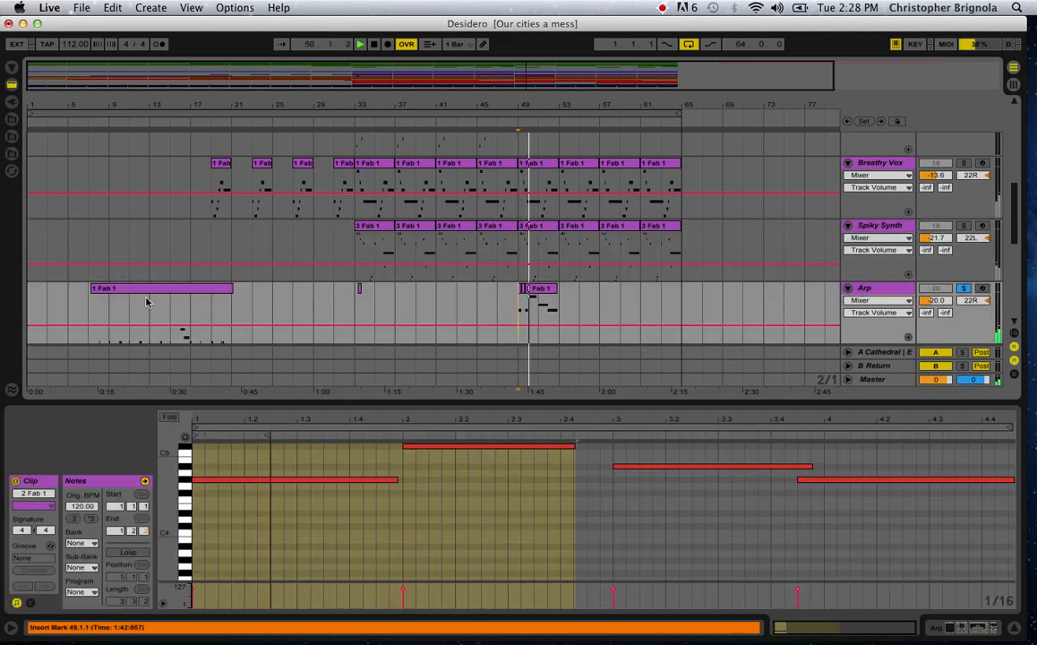
scroll(147, 302, "down", 3)
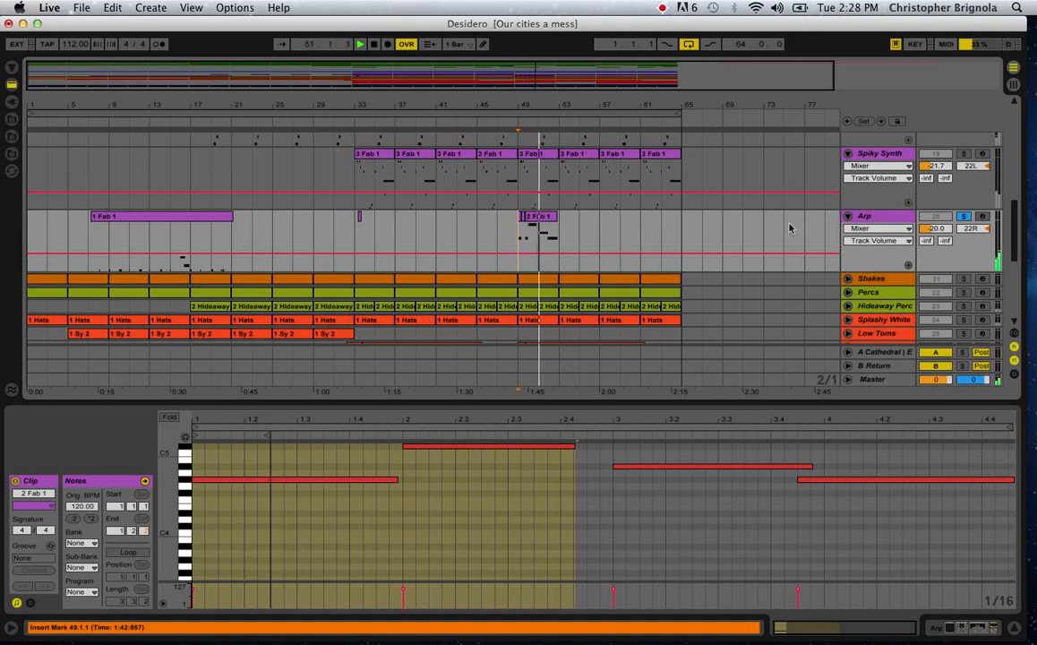
left_click_drag(941, 231, 940, 228)
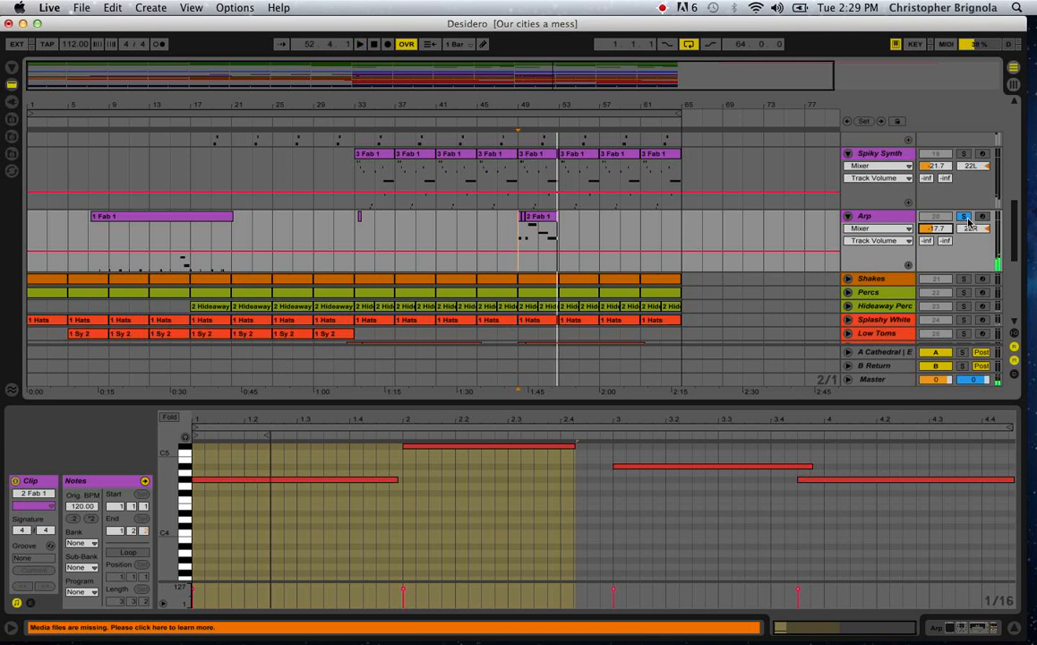
Unsolo the Arp, solo and unfold the Splashy White track, and audition it from bar 45.
left_click(965, 217)
left_click(963, 320)
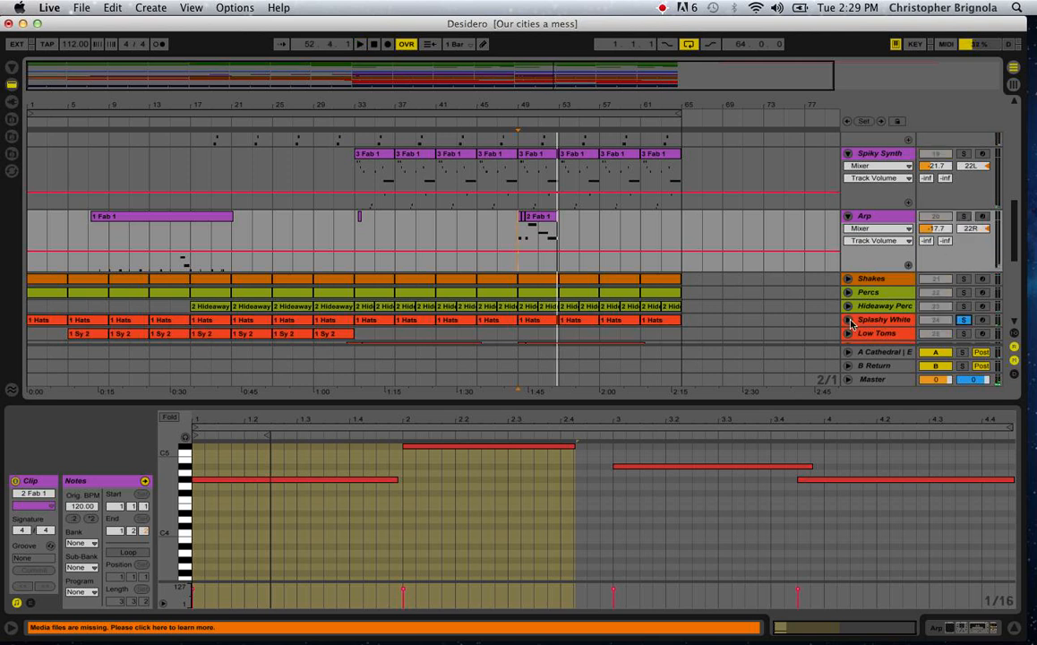
left_click(848, 320)
scroll(585, 229, "down", 3)
left_click(516, 229)
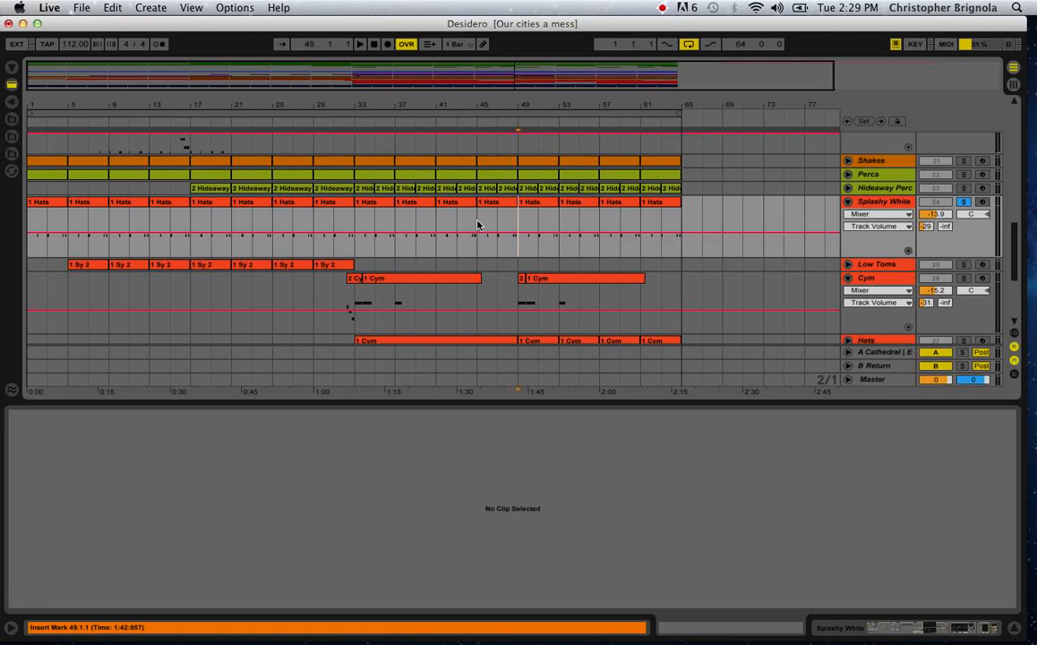
left_click(483, 247)
key("space")
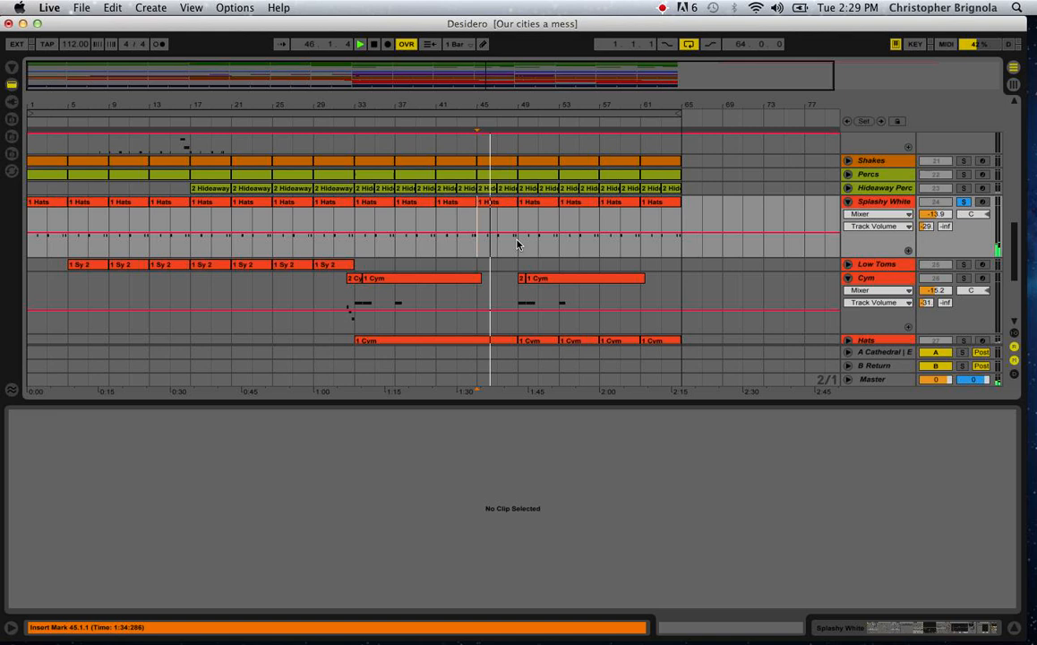
Show the Splashy White device chain through to its last PingPong delay, stop playback and unsolo the track.
left_click(894, 201)
double_click(894, 201)
scroll(583, 570, "right", 10)
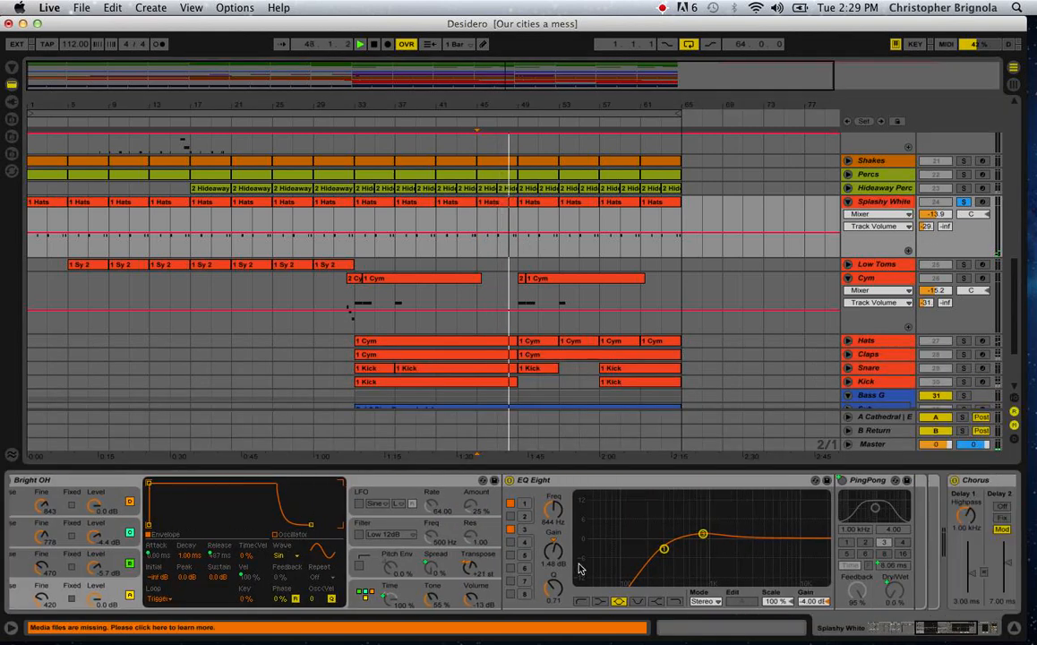
scroll(579, 569, "right", 5)
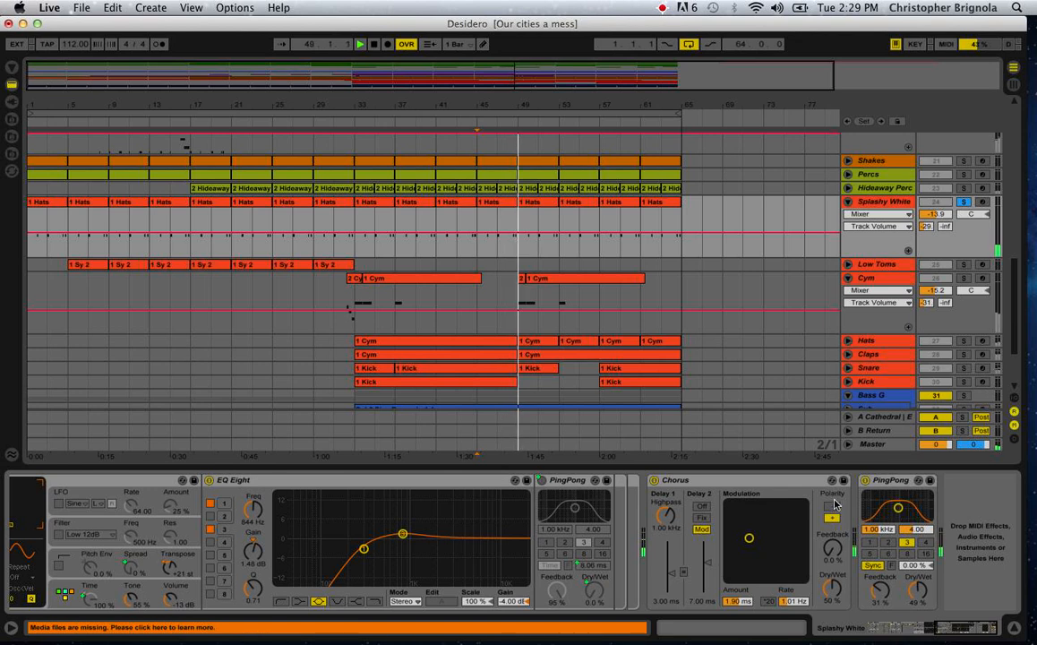
key("space")
left_click(965, 202)
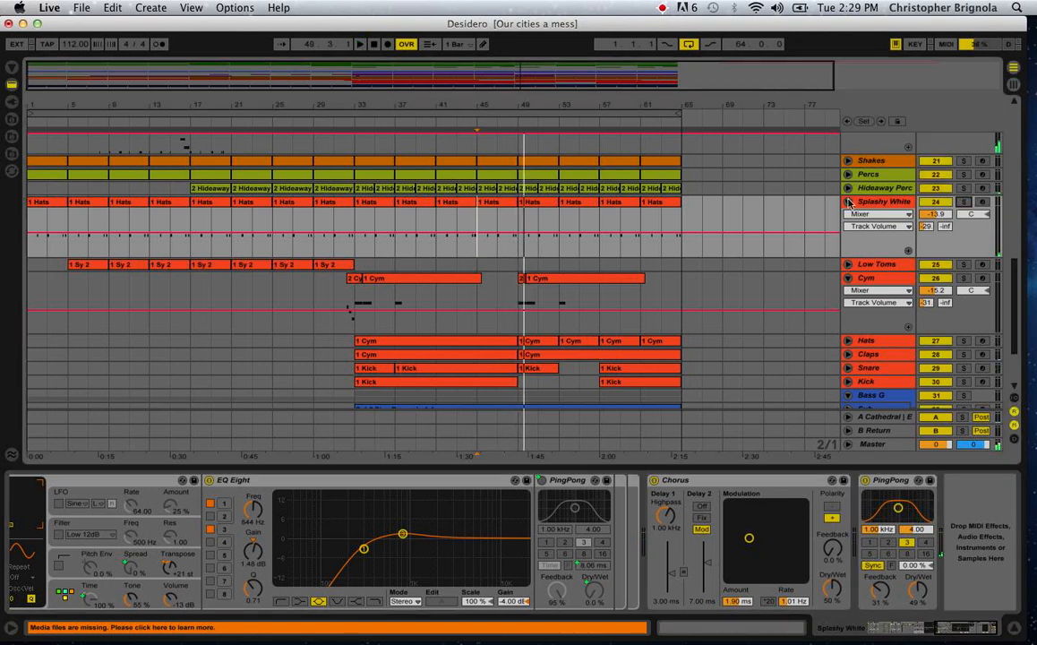
Unfold and solo the Low Toms track and audition it from bar 5.
scroll(824, 235, "down", 2)
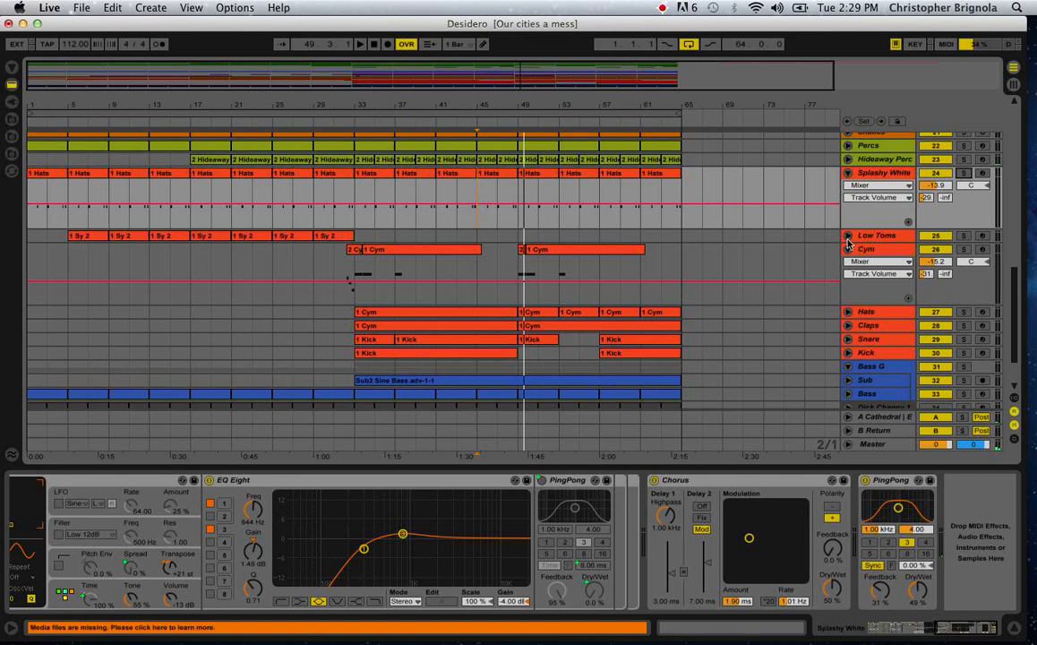
left_click(849, 235)
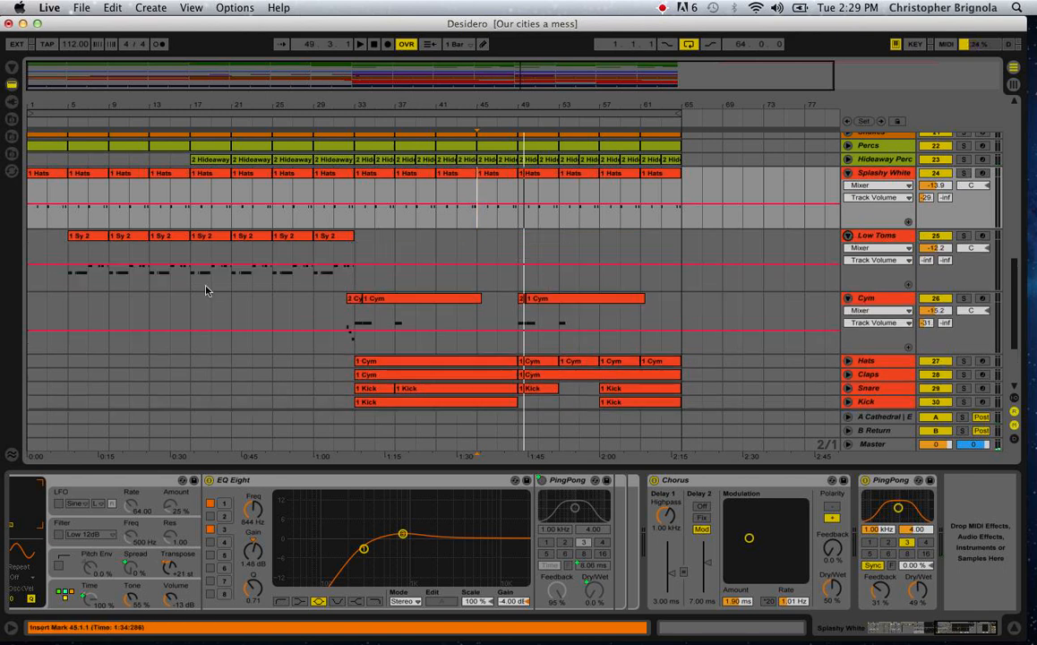
left_click(172, 282)
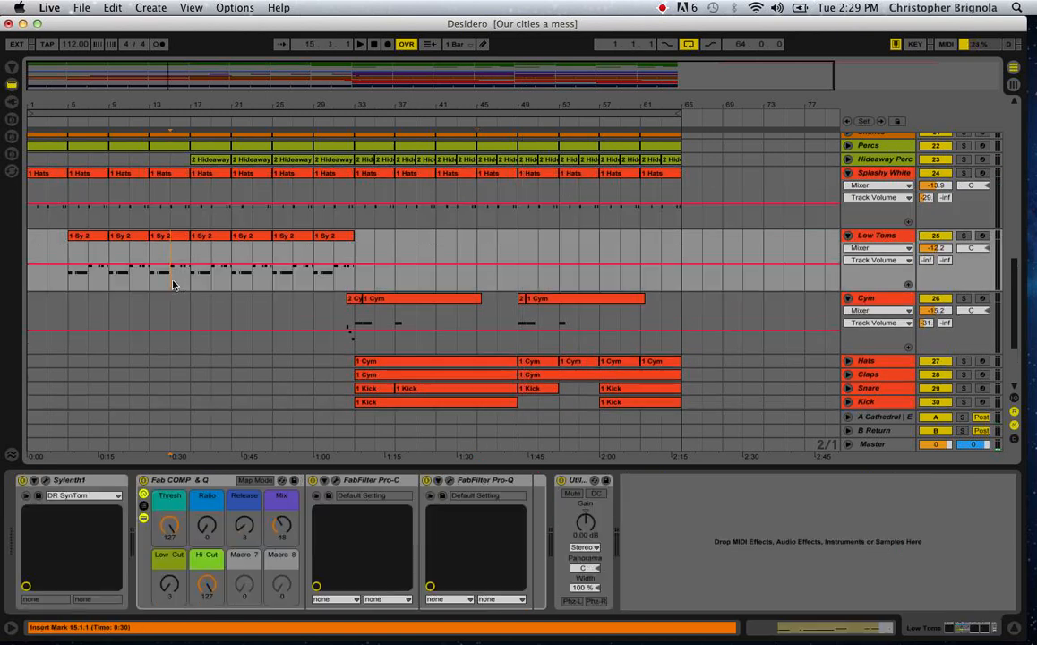
left_click(72, 284)
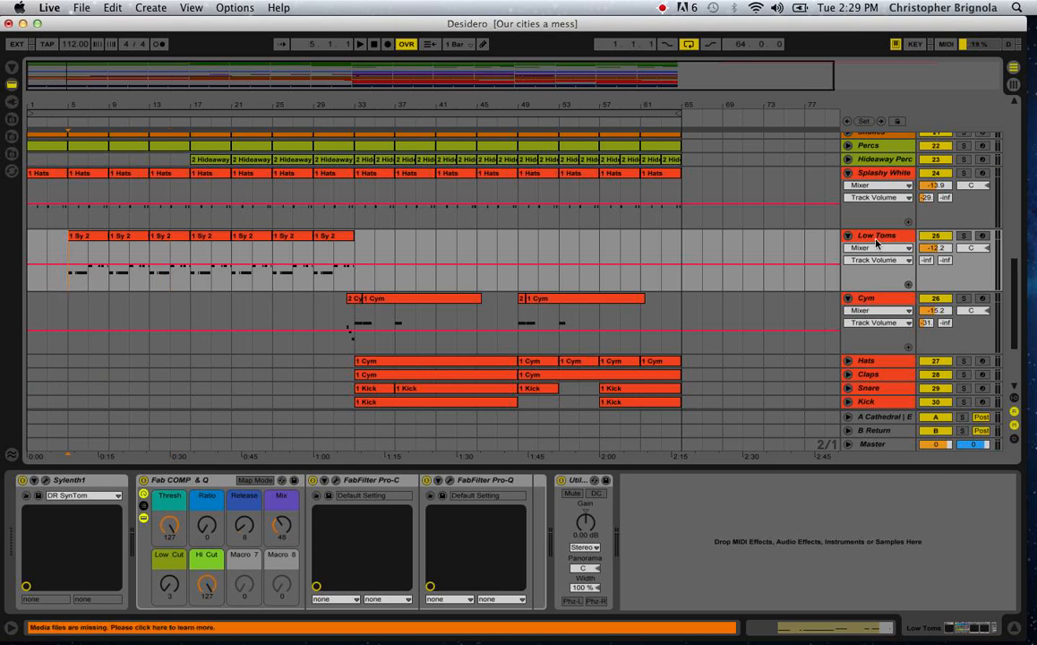
left_click(876, 240)
left_click(965, 236)
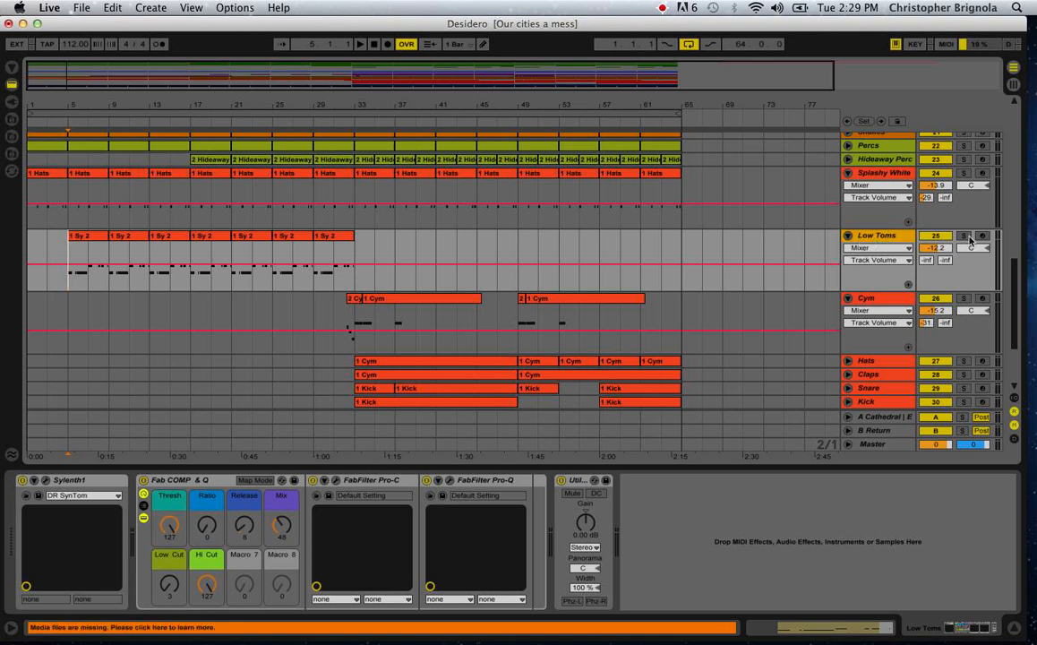
key("space")
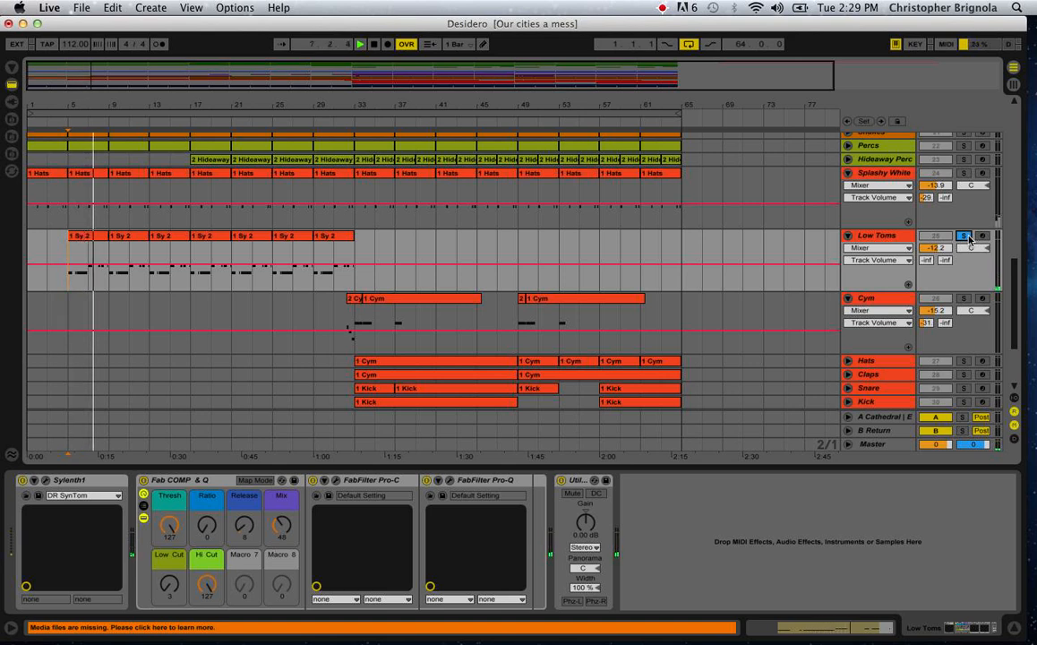
Stop playback, inspect the DR SynTom patch in the Low Toms Sylenth1 window, and close it.
key("space")
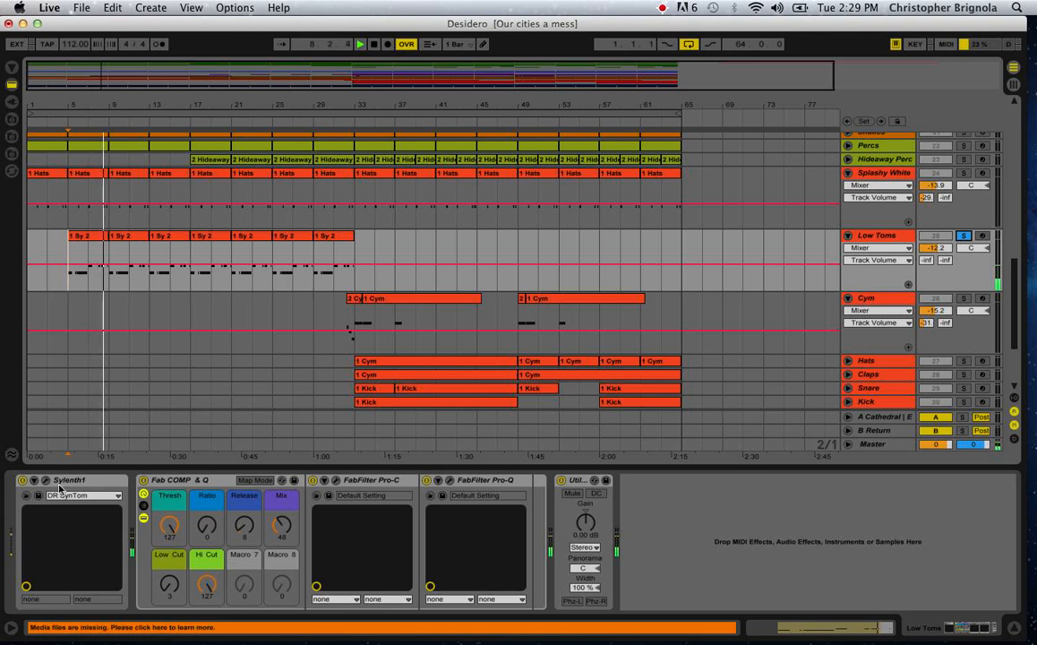
left_click(45, 480)
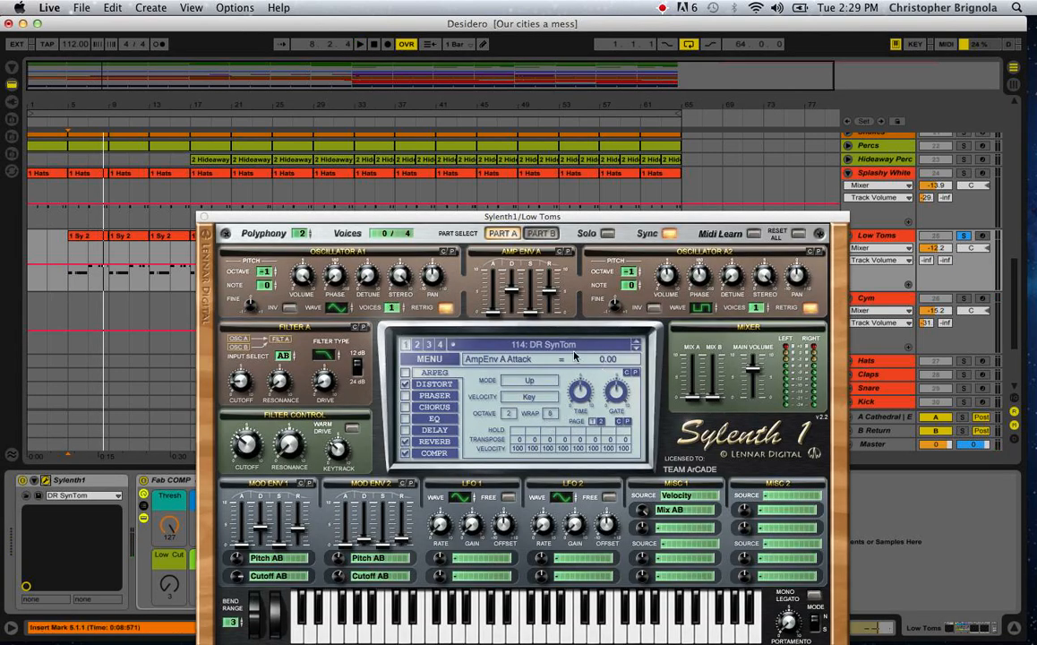
left_click(204, 217)
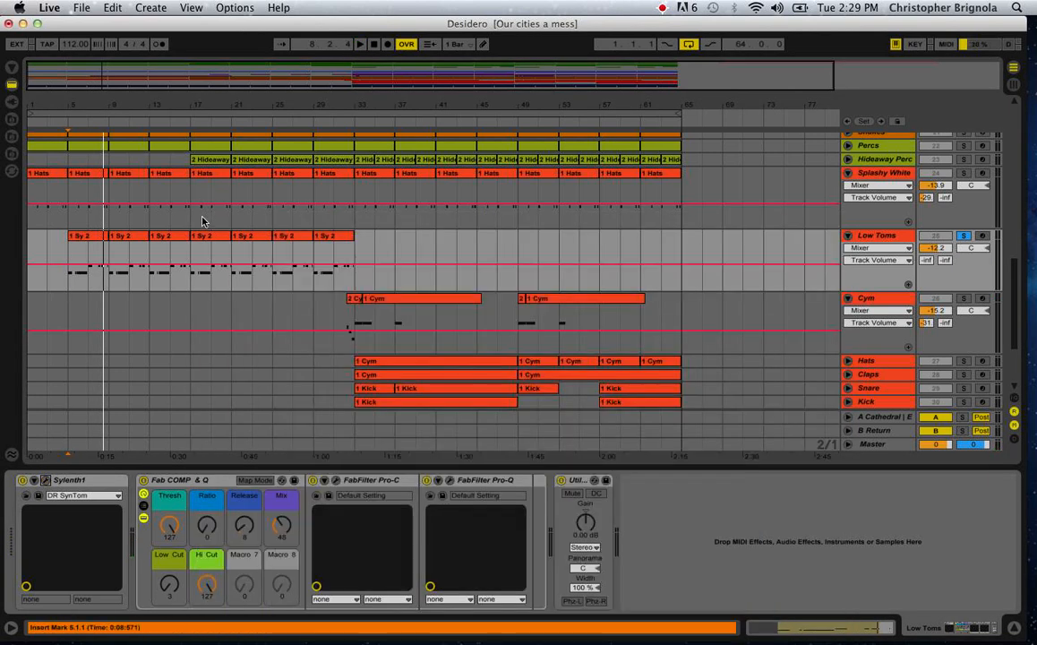
Solo the Cym track in place of Low Toms and audition it from bar 49.
scroll(473, 345, "down", 2)
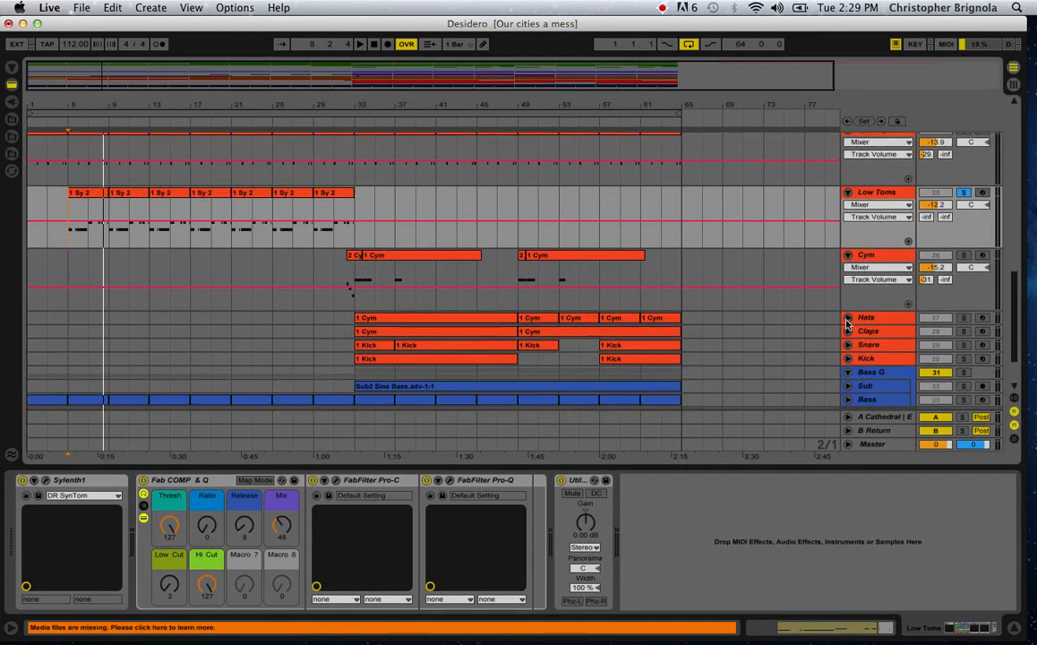
left_click(515, 297)
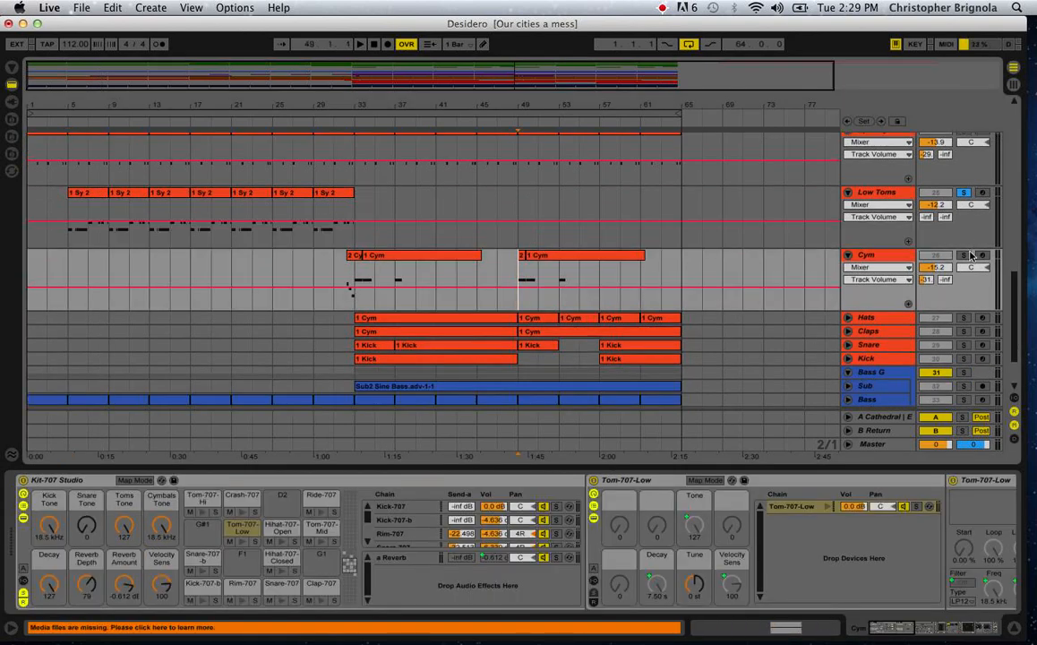
left_click(964, 255)
key("space")
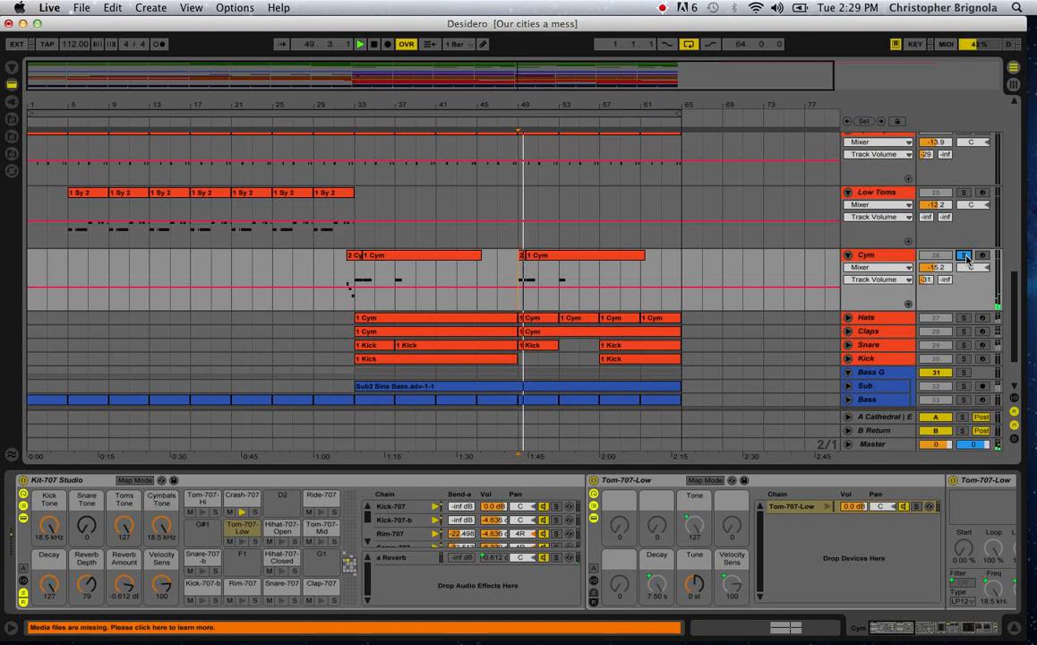
Examine the Cym device chain through EQ Eight, Concert Hall and Simple Delay, and audition the track from bar 33.
left_click(877, 257)
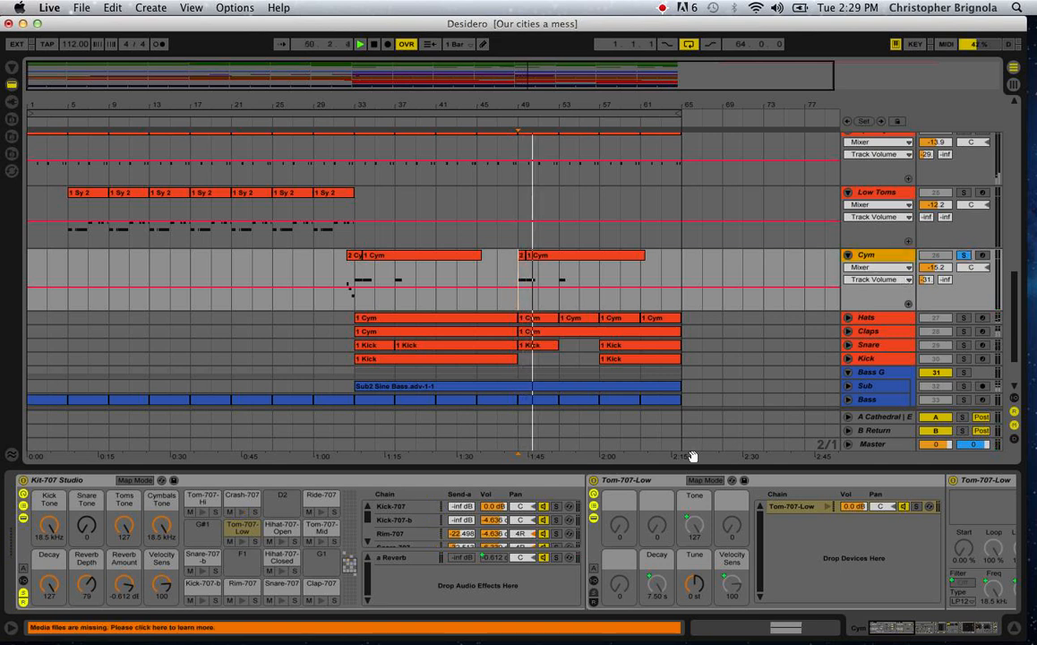
scroll(626, 528, "right", 15)
scroll(696, 512, "right", 8)
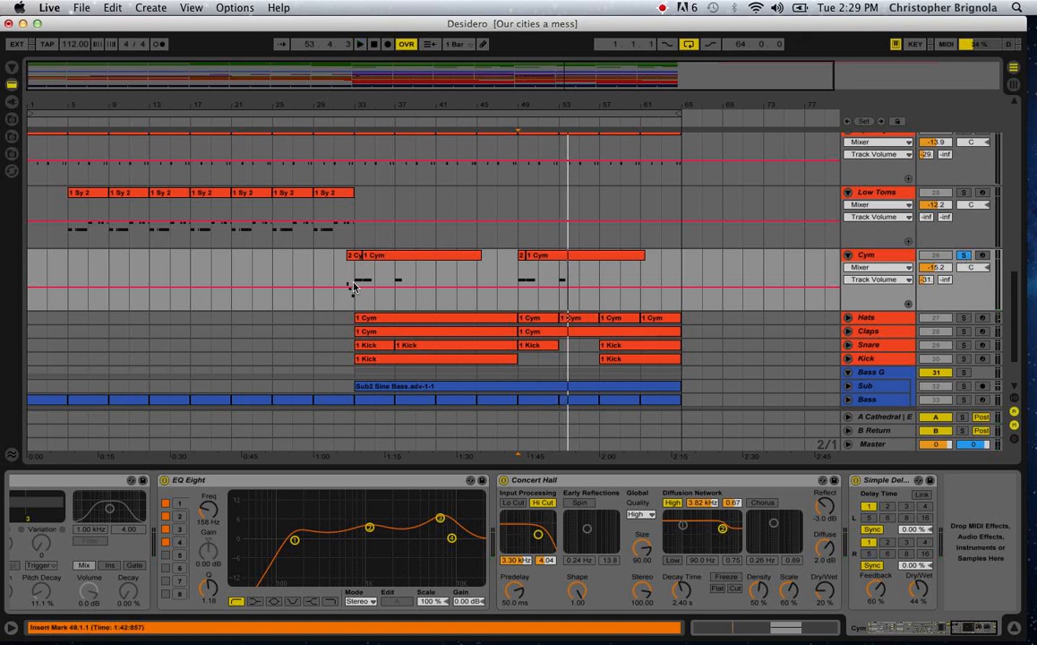
left_click(352, 287)
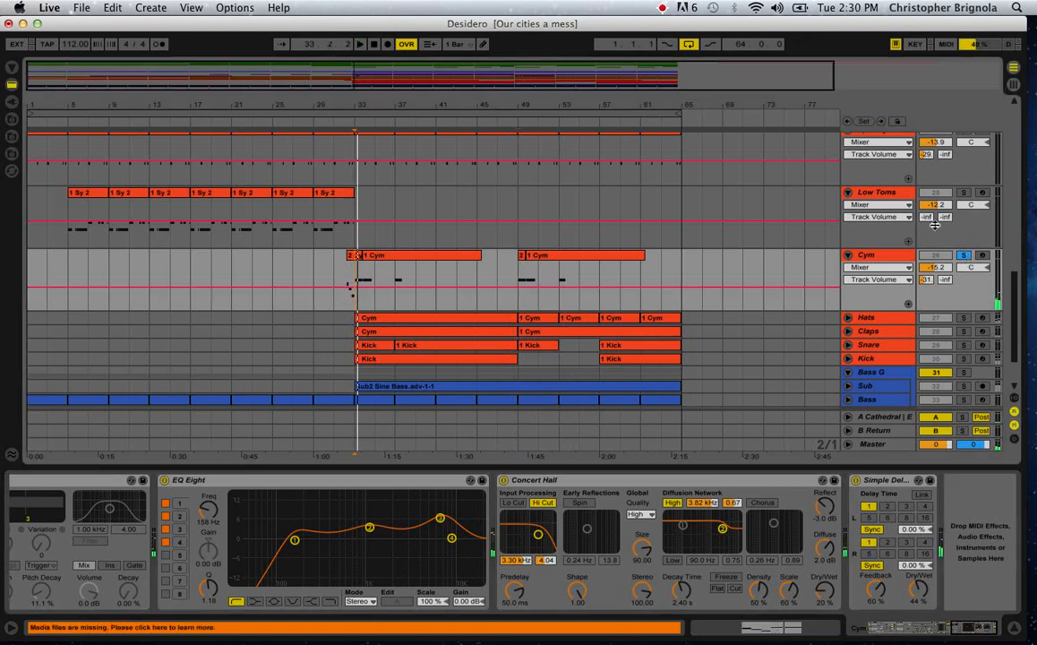
Unfold and solo the Sub track, and show the waveform of its Sub2 Sine Bass clip.
scroll(565, 300, "down", 3)
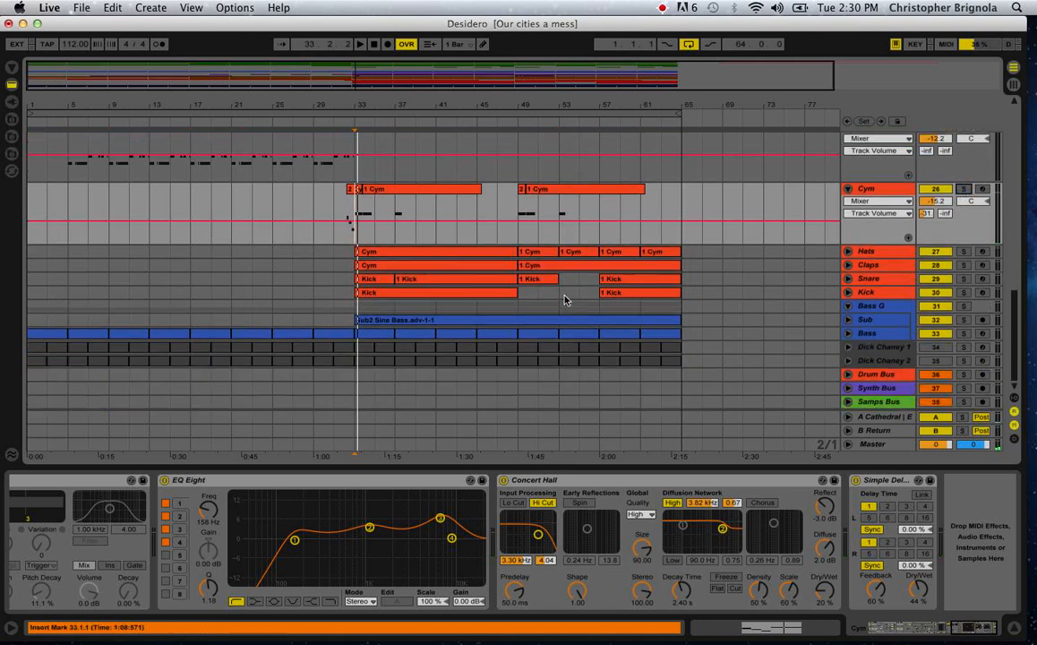
left_click(849, 319)
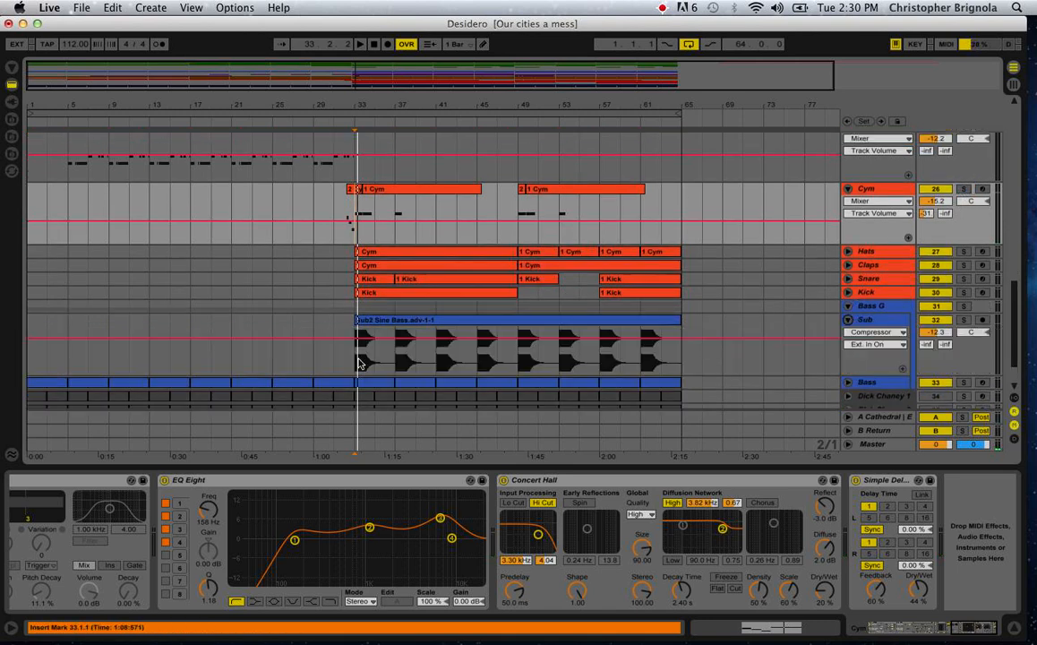
left_click(896, 356)
left_click(962, 319)
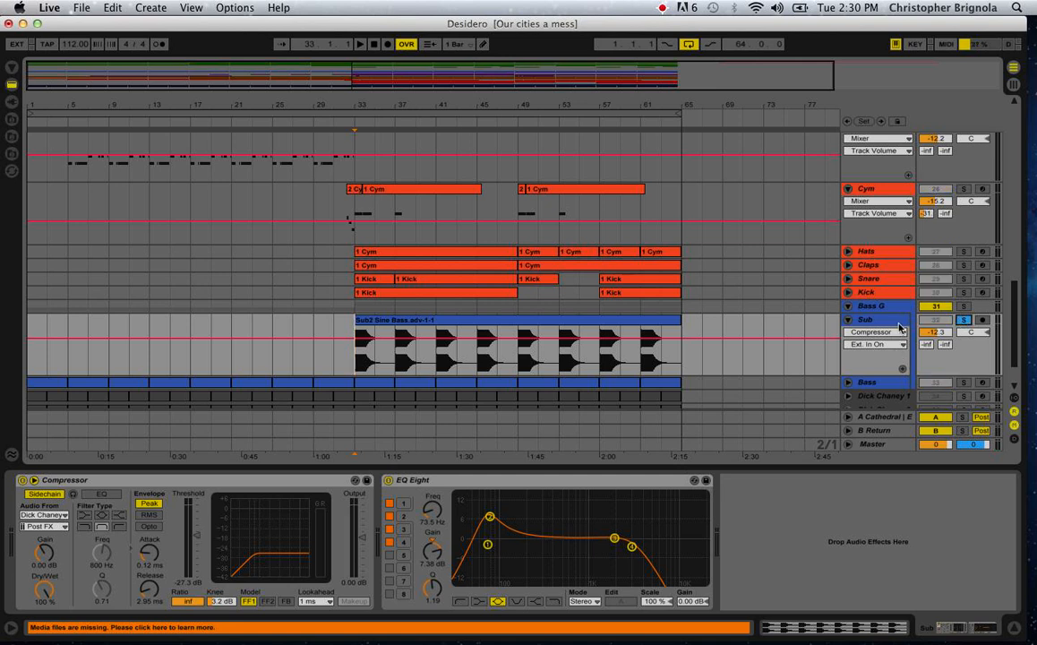
left_click(383, 350)
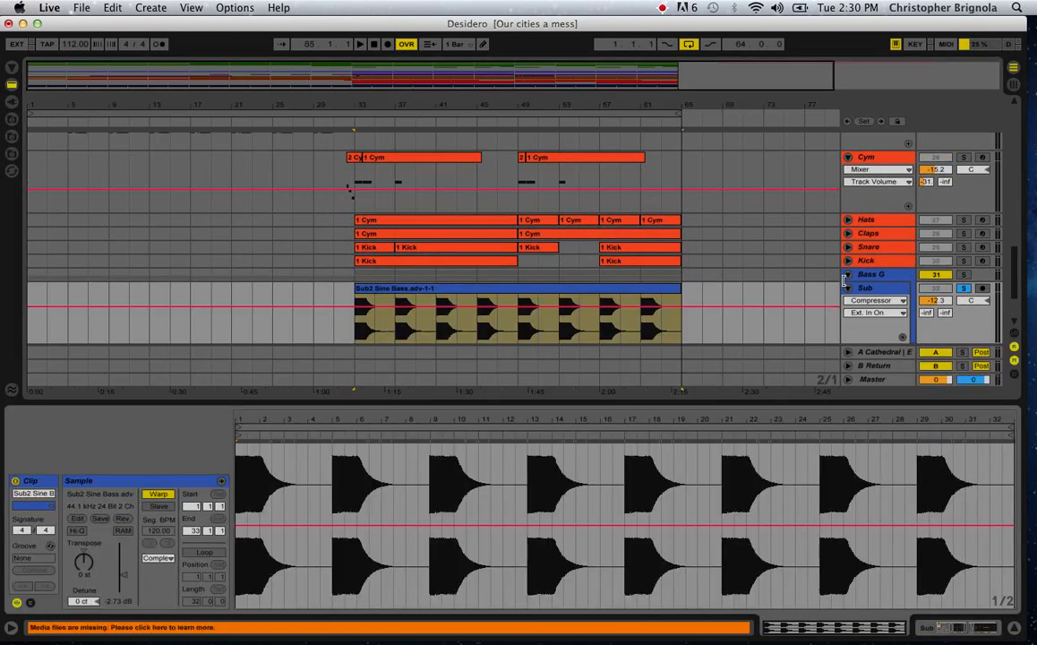
Show the Sub track's devices and move EQ Eight band 3 to 161 Hz with a gain of -2.95 dB.
left_click(870, 287)
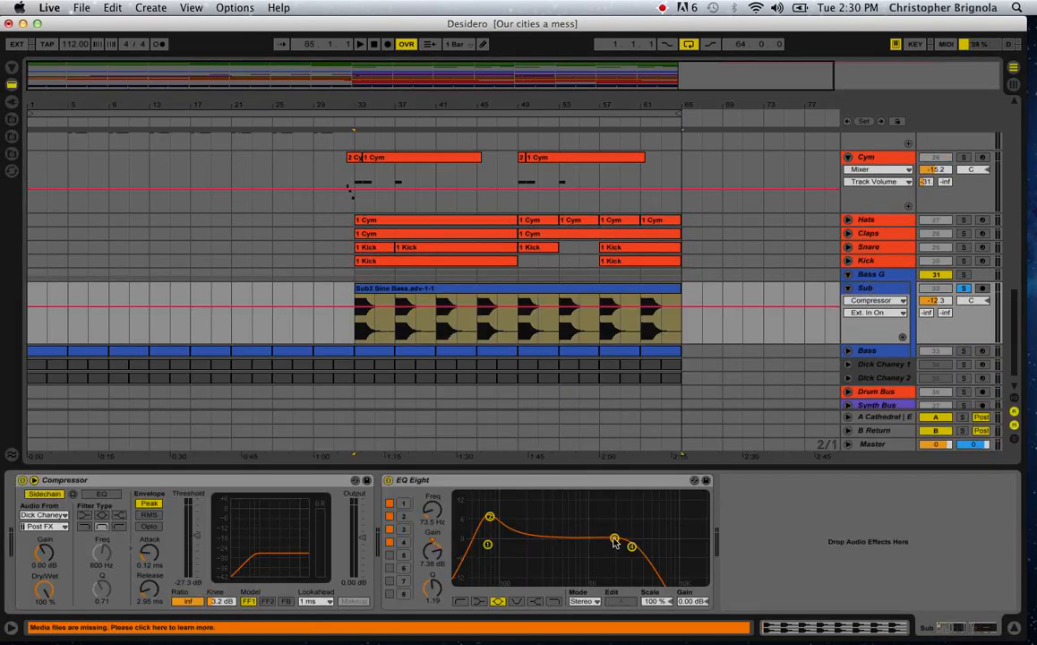
left_click_drag(614, 540, 519, 546)
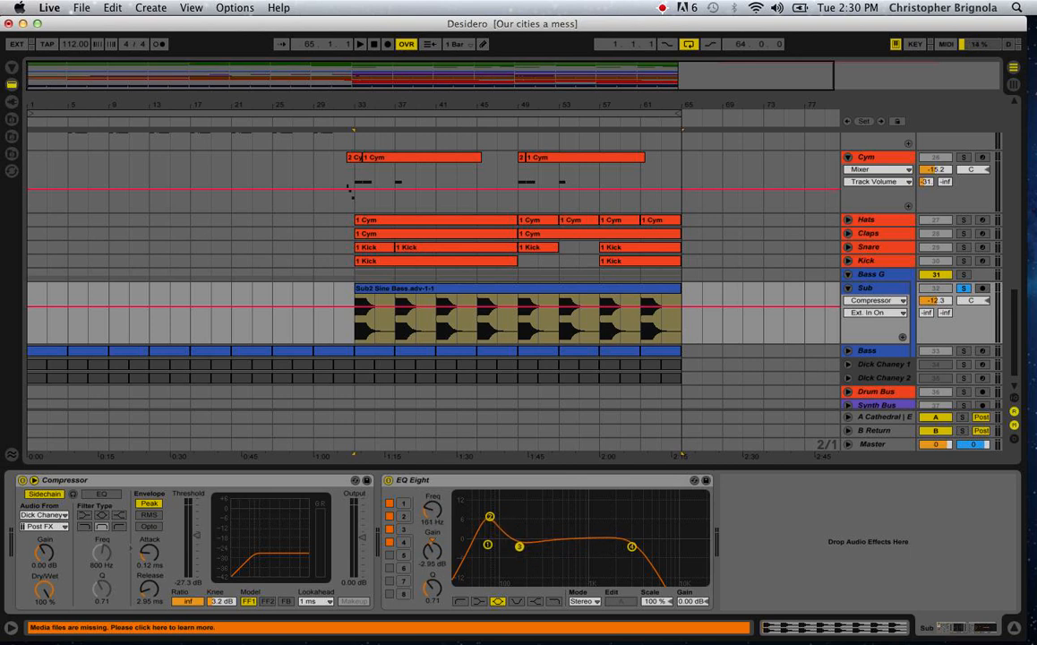
Examine the repeating bass hits in the Sub track's Sub2 Sine Bass clip at bars 33 and 37.
left_click(356, 347)
left_click(355, 334)
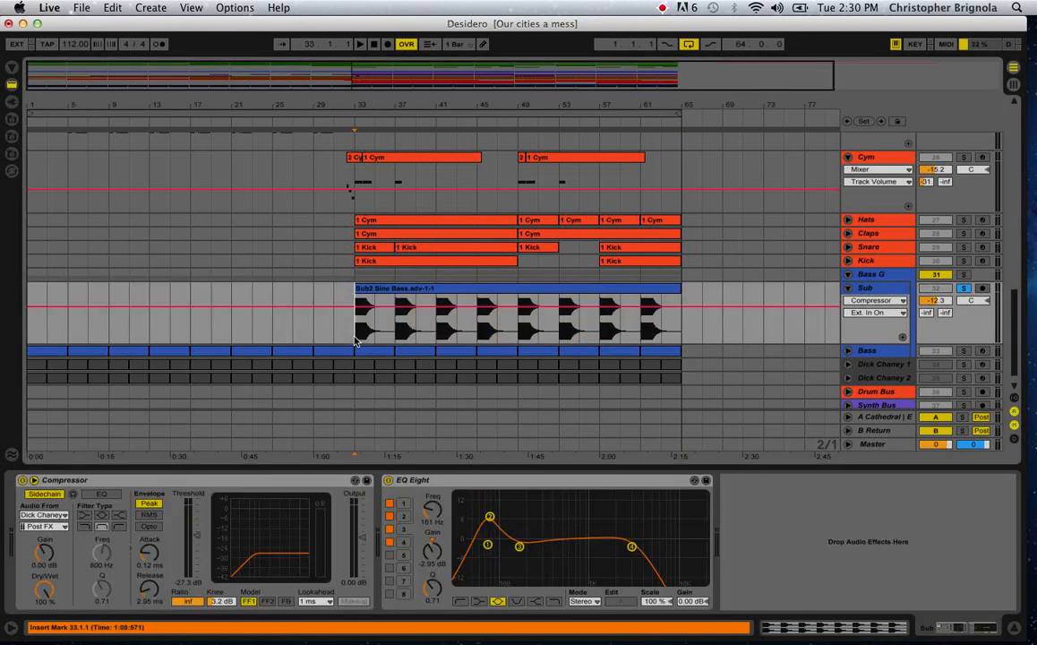
left_click_drag(373, 98, 351, 188)
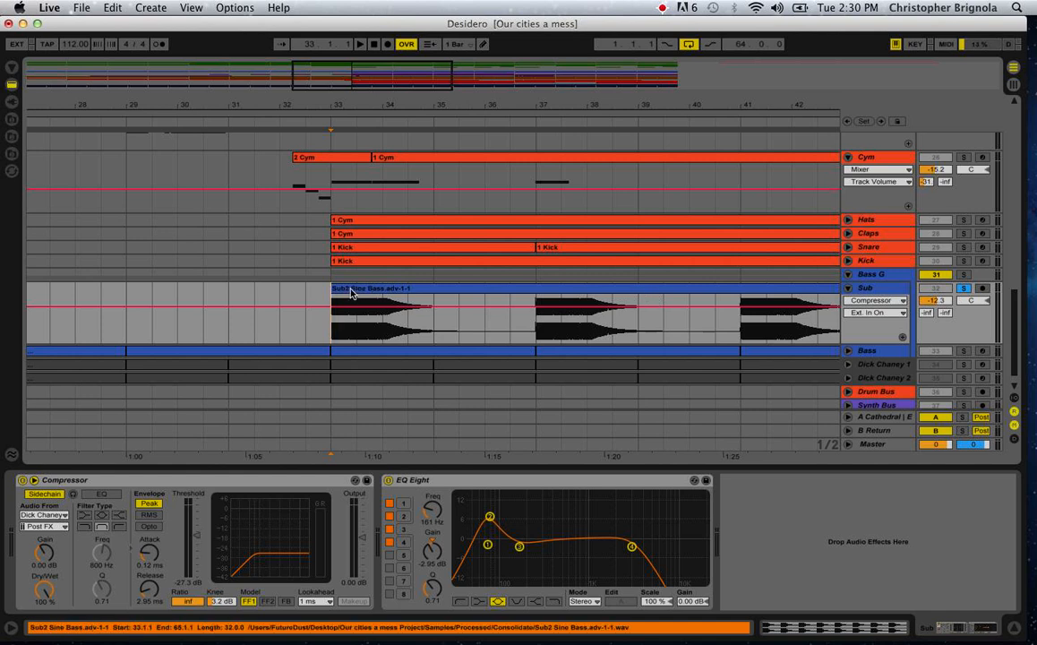
left_click(538, 327)
scroll(536, 326, "right", 1)
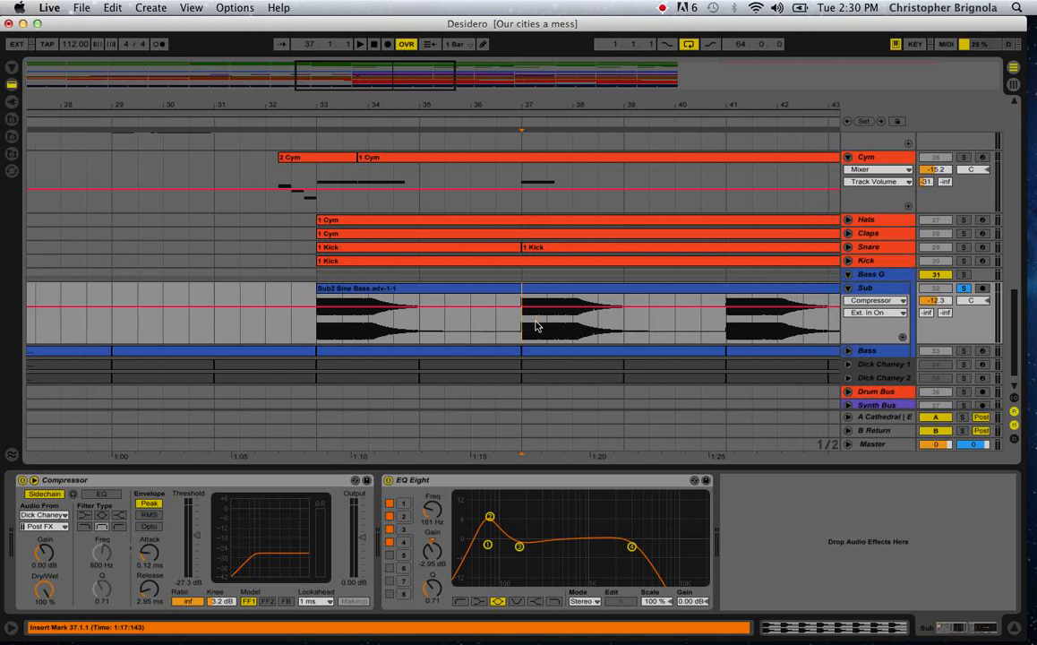
scroll(535, 326, "right", 10)
scroll(535, 326, "left", 10)
scroll(536, 326, "up", 1)
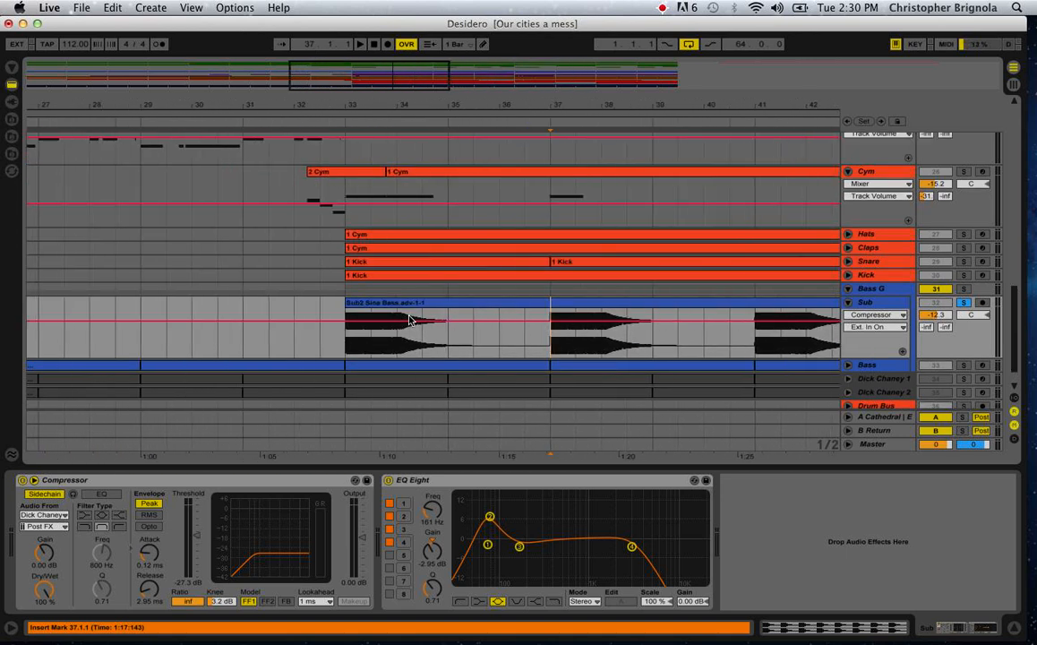
Open the Sub2 Sine Bass clip at its first hit and display its clip volume envelope.
double_click(470, 303)
left_click_drag(260, 419, 260, 502)
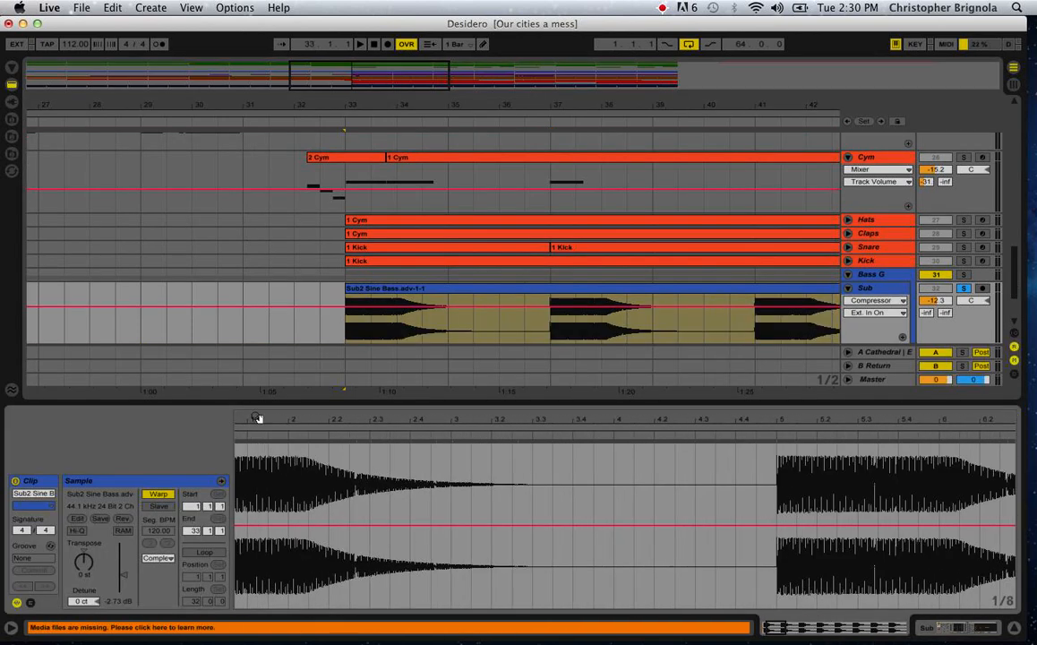
scroll(510, 487, "left", 3)
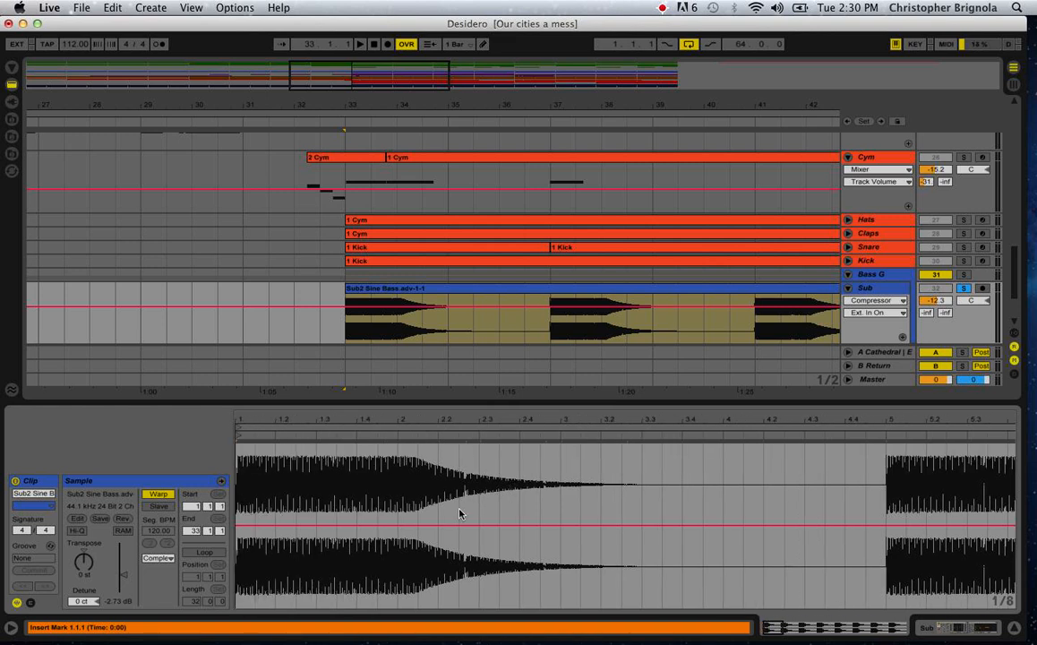
left_click(31, 603)
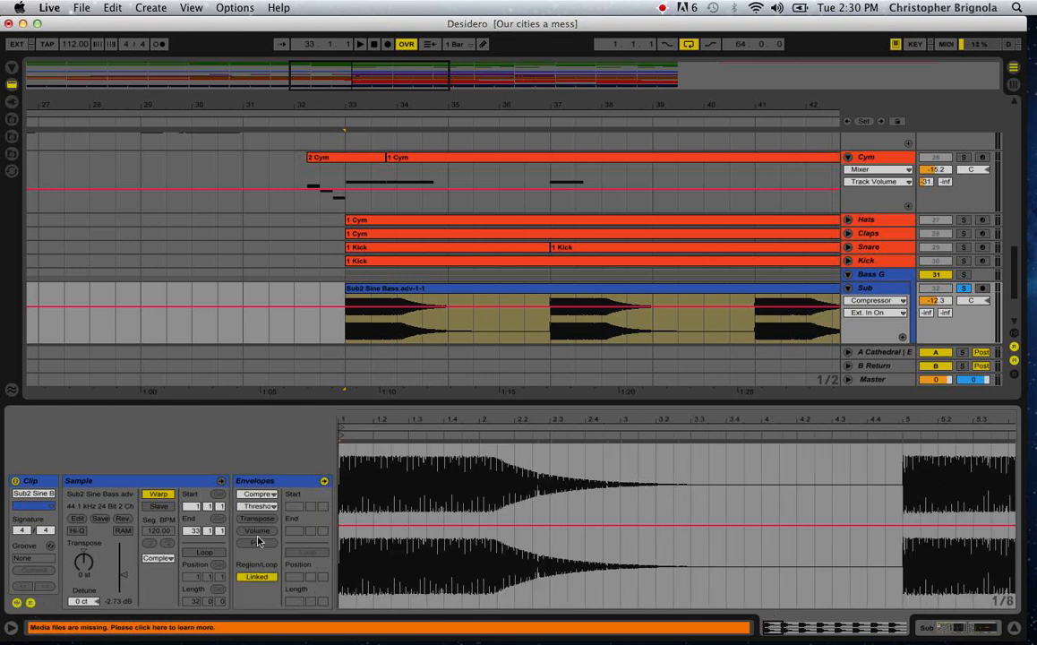
left_click(258, 535)
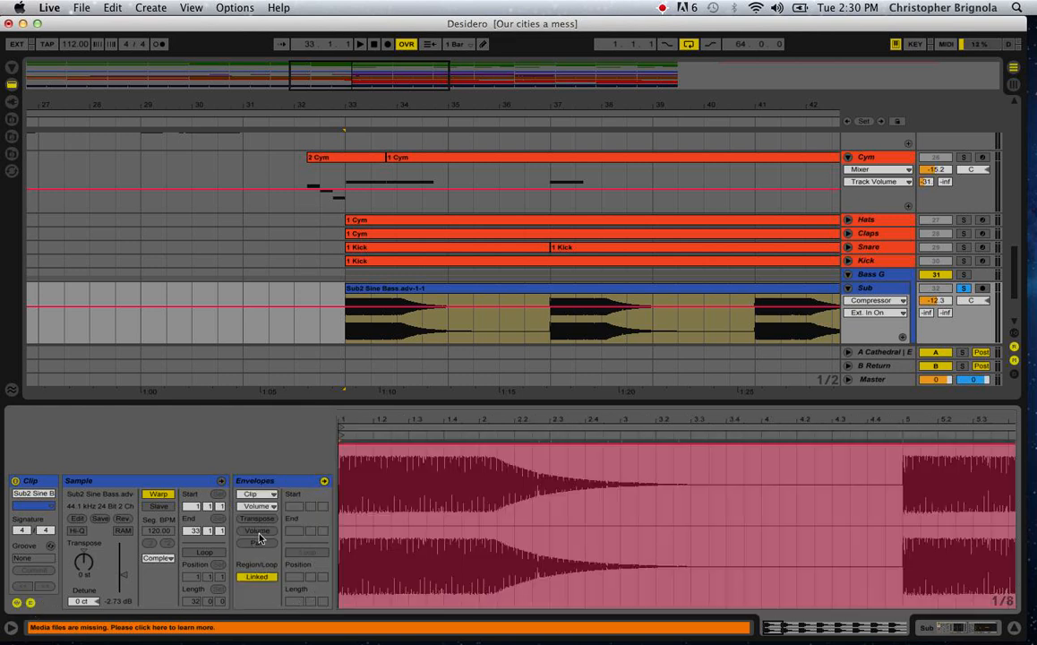
Add breakpoints to the clip's volume envelope at its start, near 2.2 and near 3.4, at 100 %.
left_click(745, 450)
double_click(744, 445)
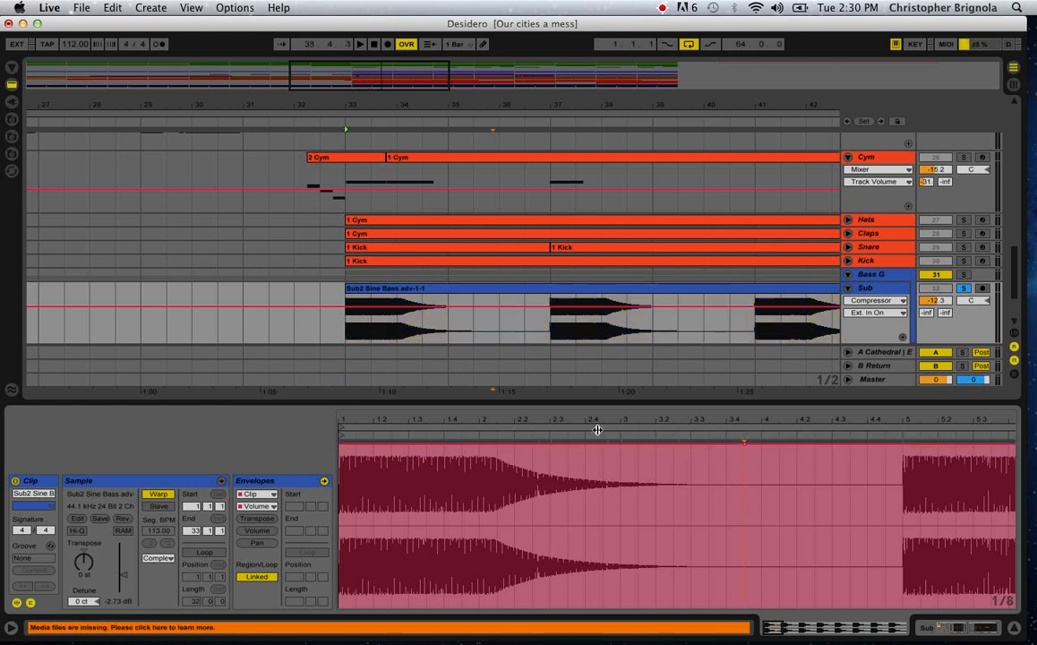
left_click(344, 442)
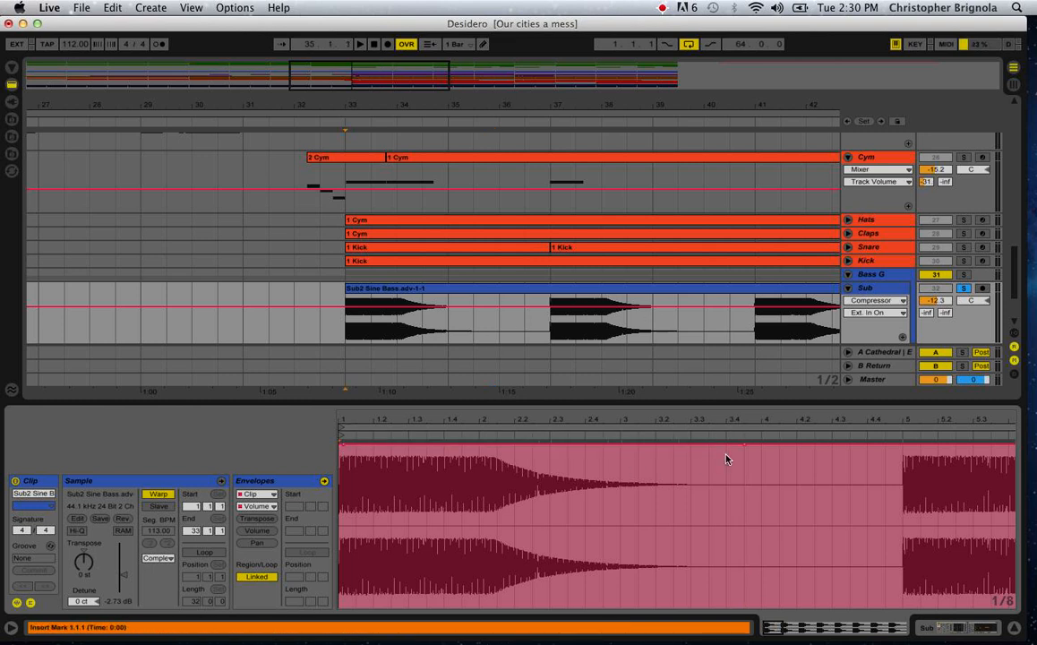
left_click_drag(735, 446, 524, 444)
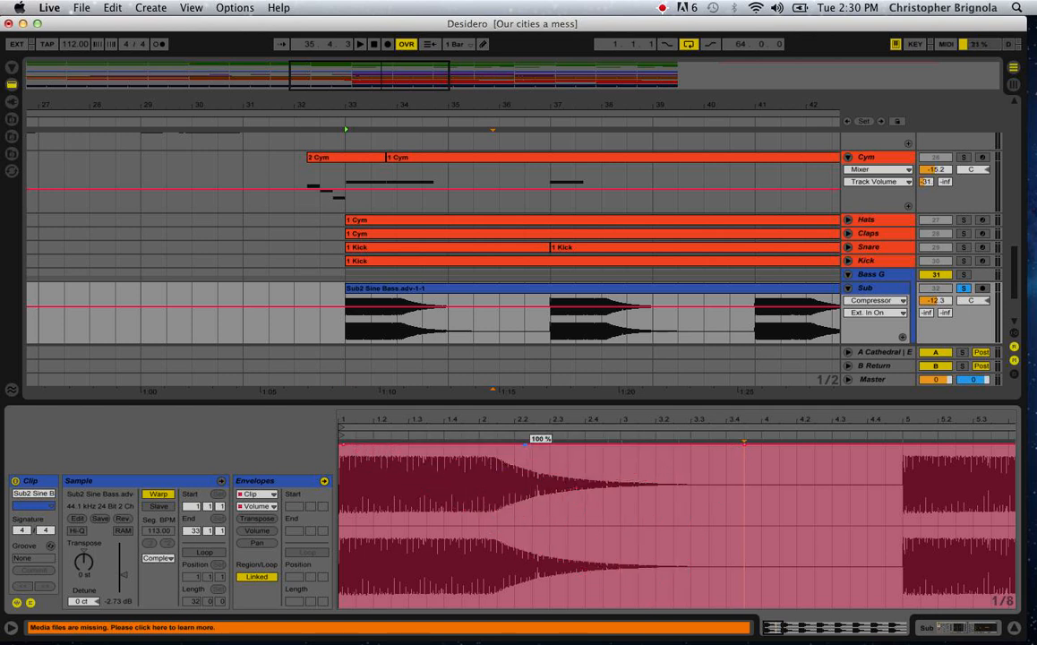
Play the Sub track from bar 33, try to pull down the volume breakpoint near 2.2, and remove the added fade breakpoints.
left_click(348, 330)
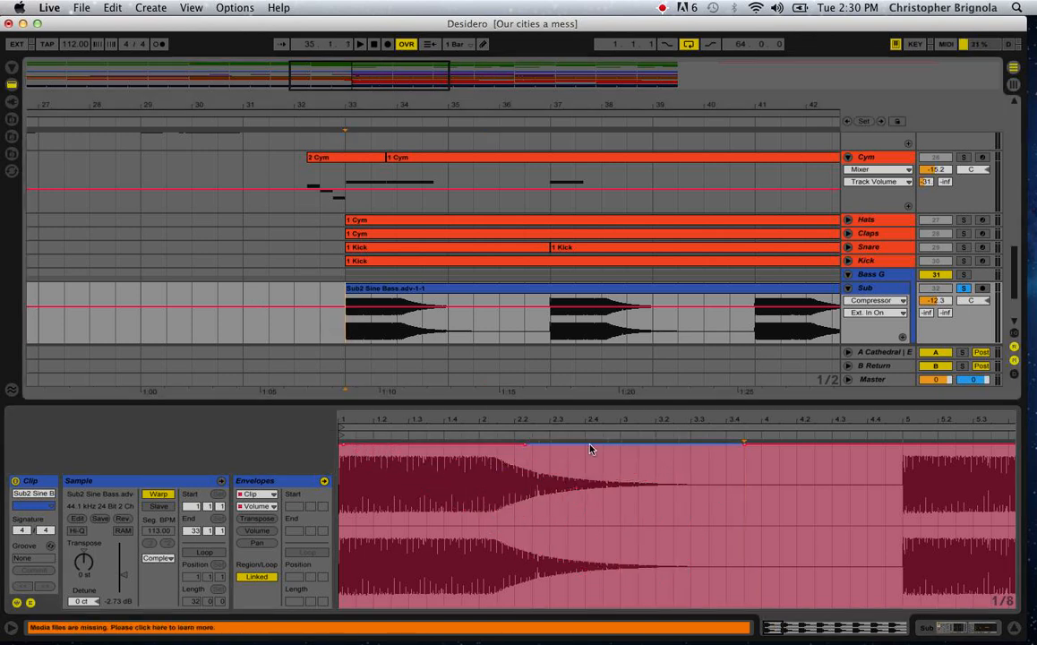
key("space")
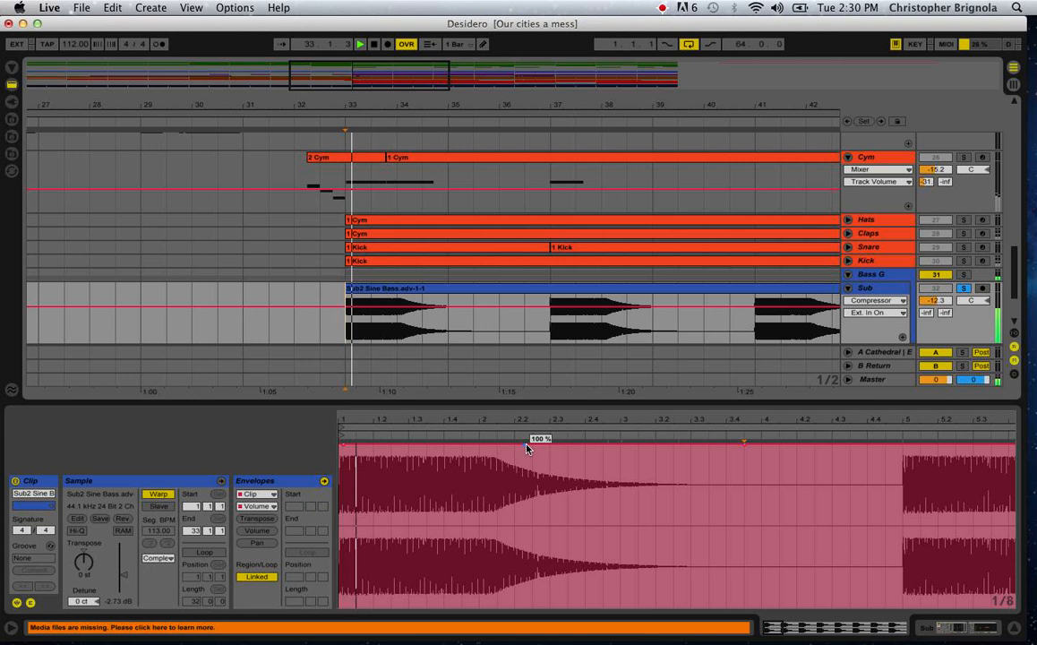
left_click_drag(527, 448, 452, 593)
left_click(452, 593)
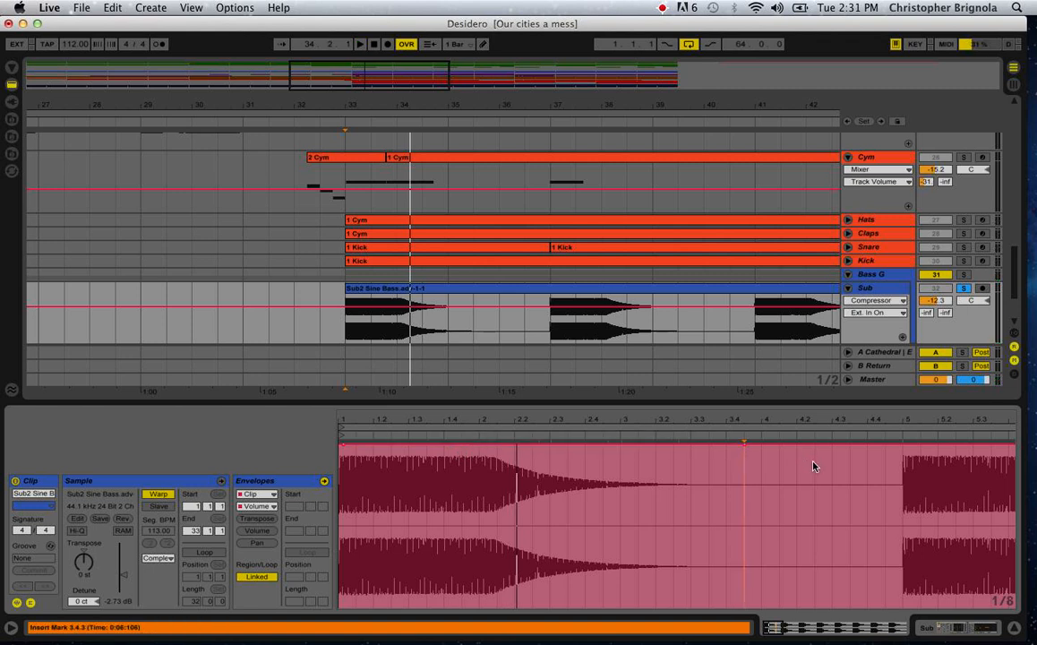
left_click(744, 448)
Unfold the Bass track and bring the Sub track's waveform back into view across the whole arrangement.
left_click(848, 287)
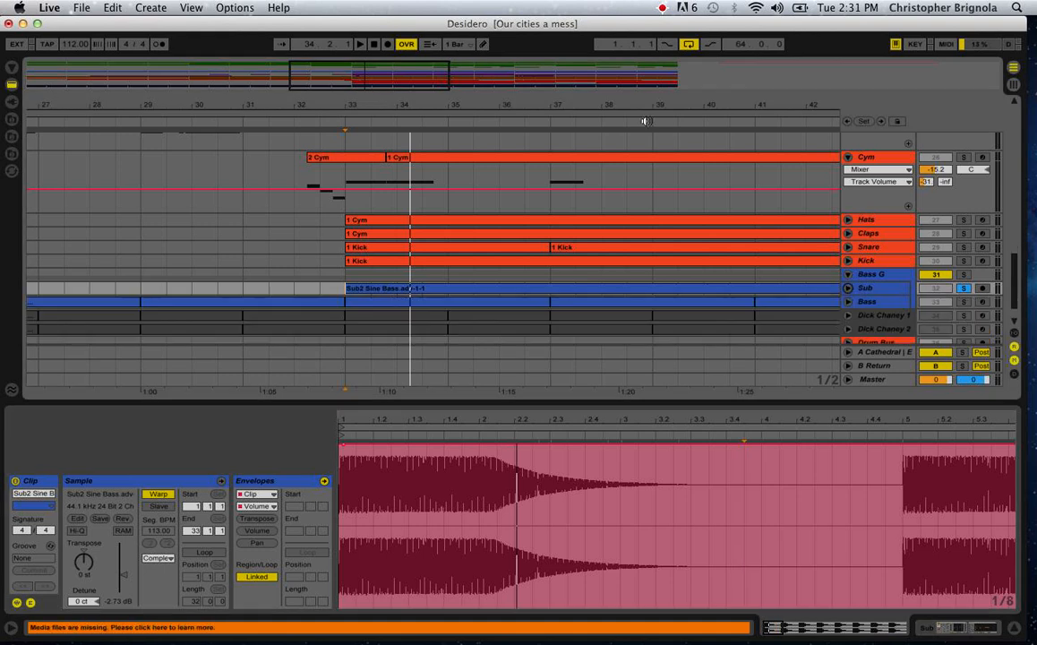
left_click(847, 301)
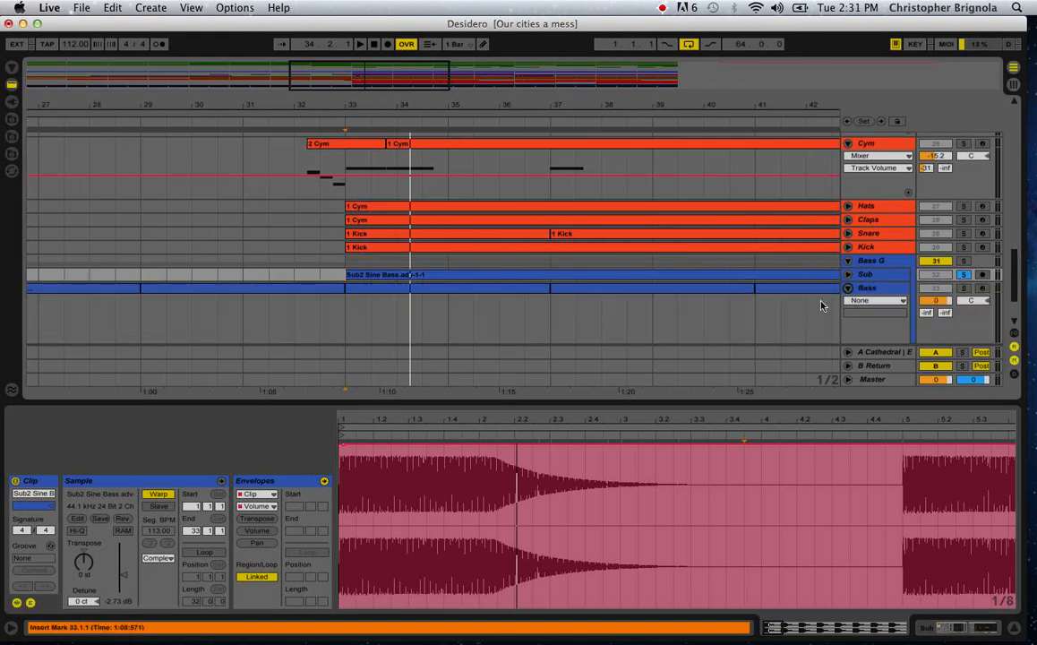
left_click(849, 276)
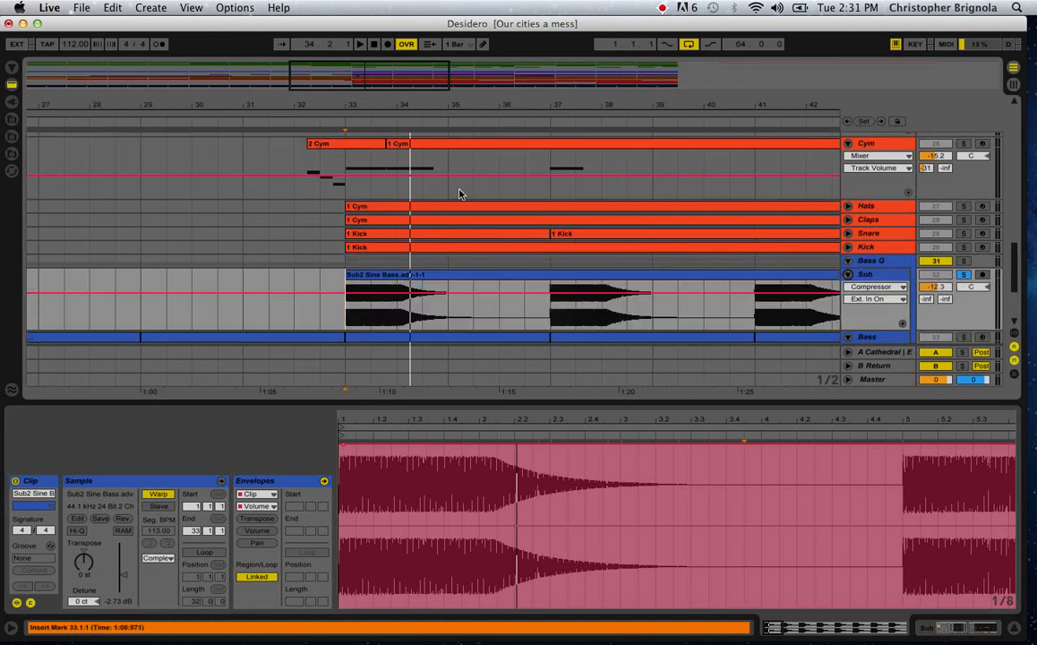
left_click_drag(580, 98, 343, 98)
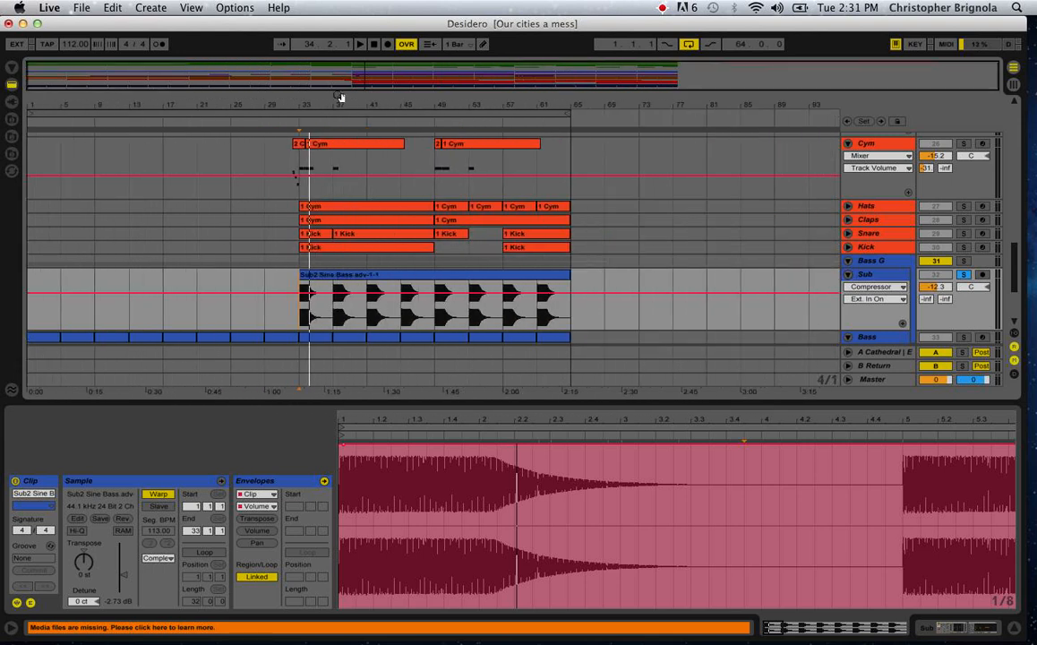
Split the Sub2 Sine Bass clip on the Sub track at bars 37, 41 and 45.
left_click(337, 273)
left_click(341, 313)
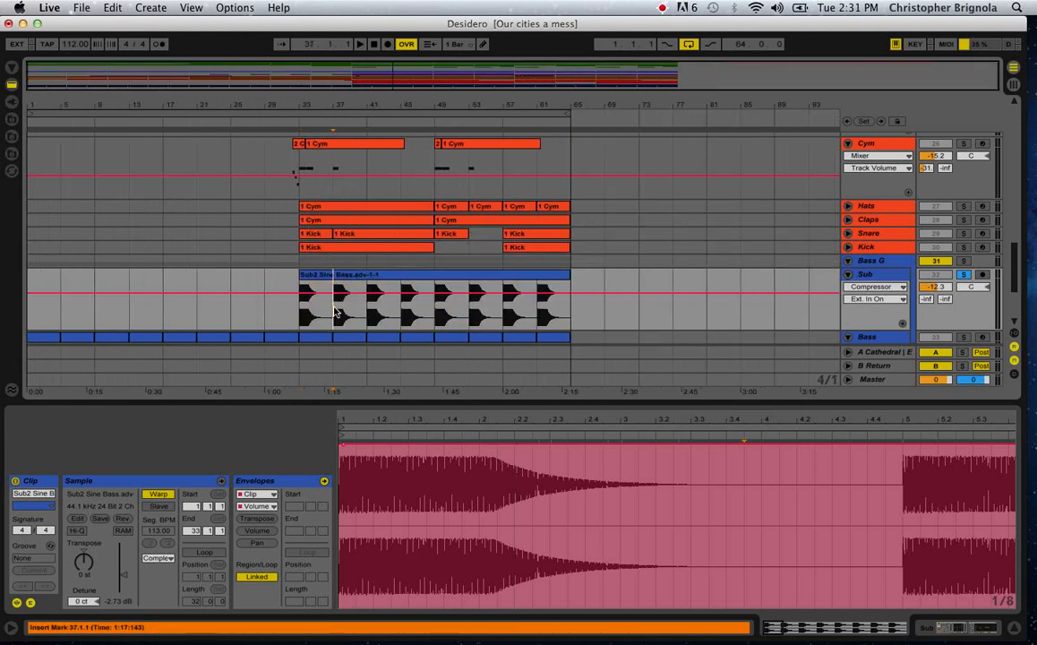
key("super+e")
left_click(376, 314)
key("super+e")
left_click(391, 317)
key("super+e")
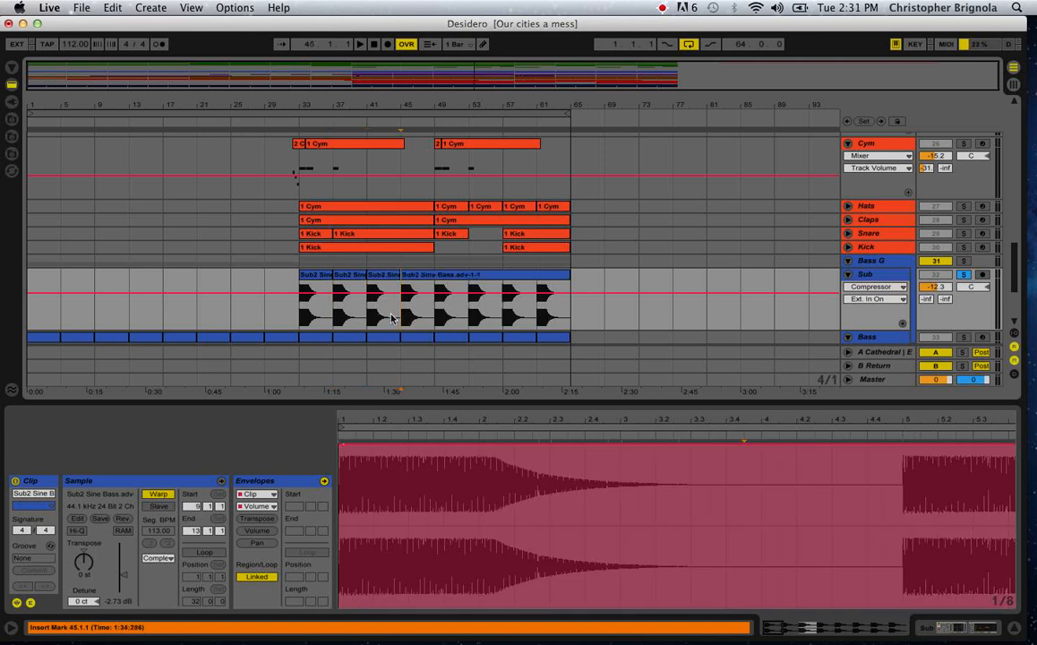
Undo the splits in the Sub2 Sine Bass clip and set the insert marker at bar 33.
key("super+z")
key("super+z")
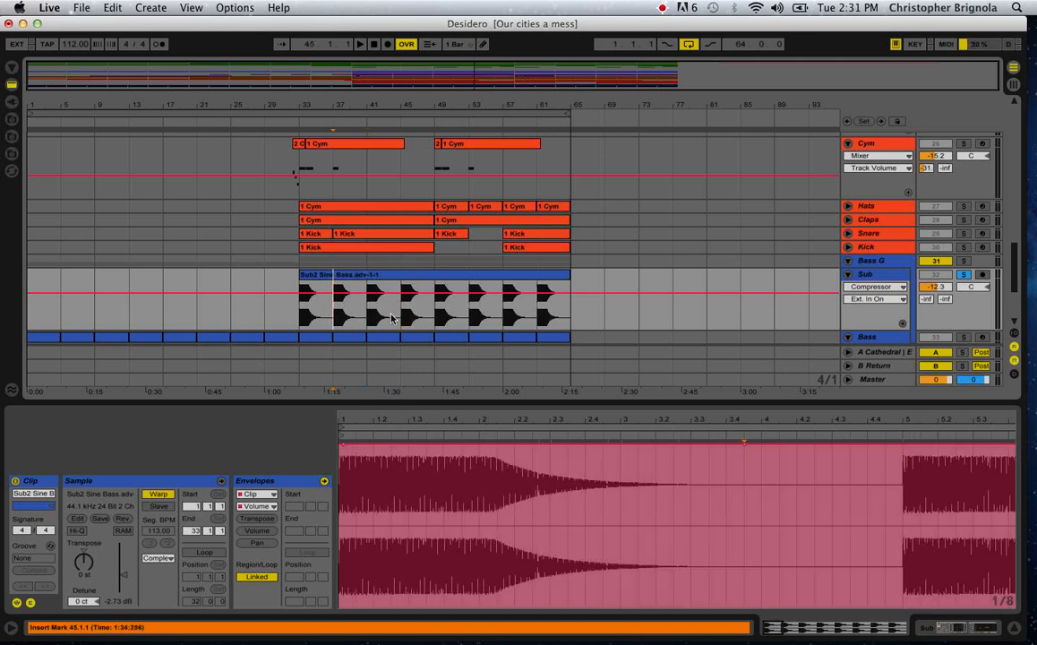
left_click(326, 307)
left_click(297, 312)
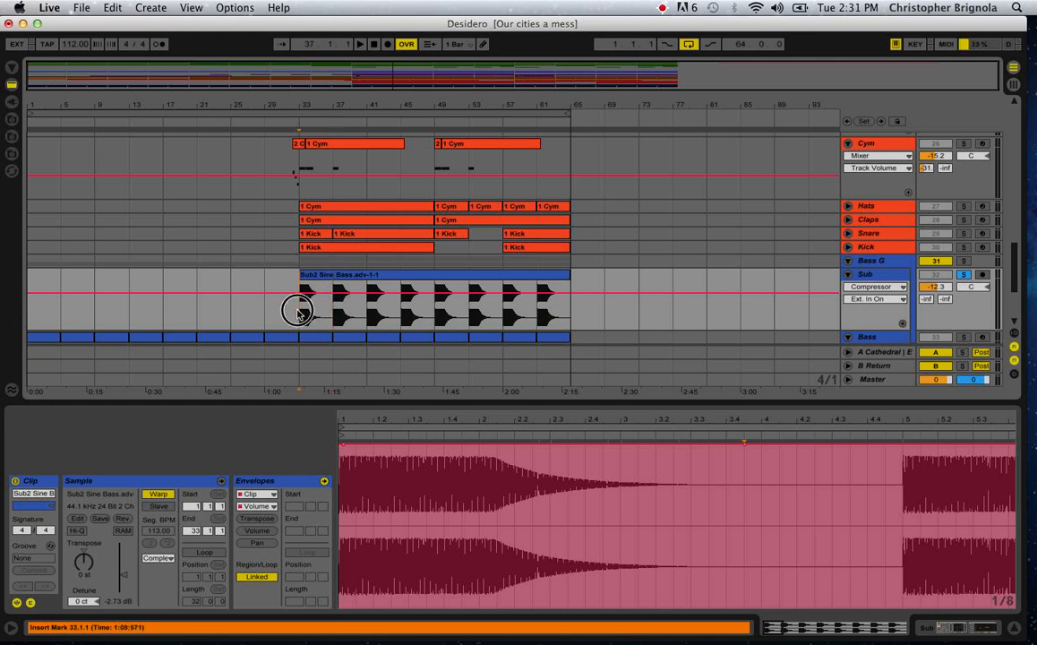
Fold the Sub track, unfold and solo the 2 Audio track, and audition it from bar 57.
left_click(847, 275)
scroll(483, 222, "up", 10)
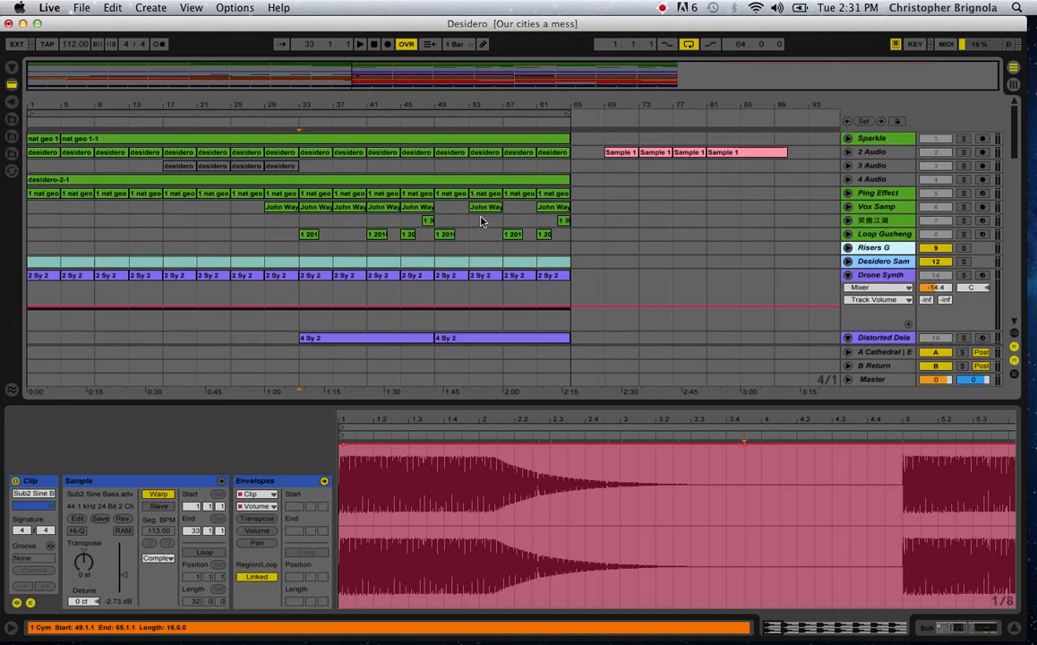
left_click(848, 152)
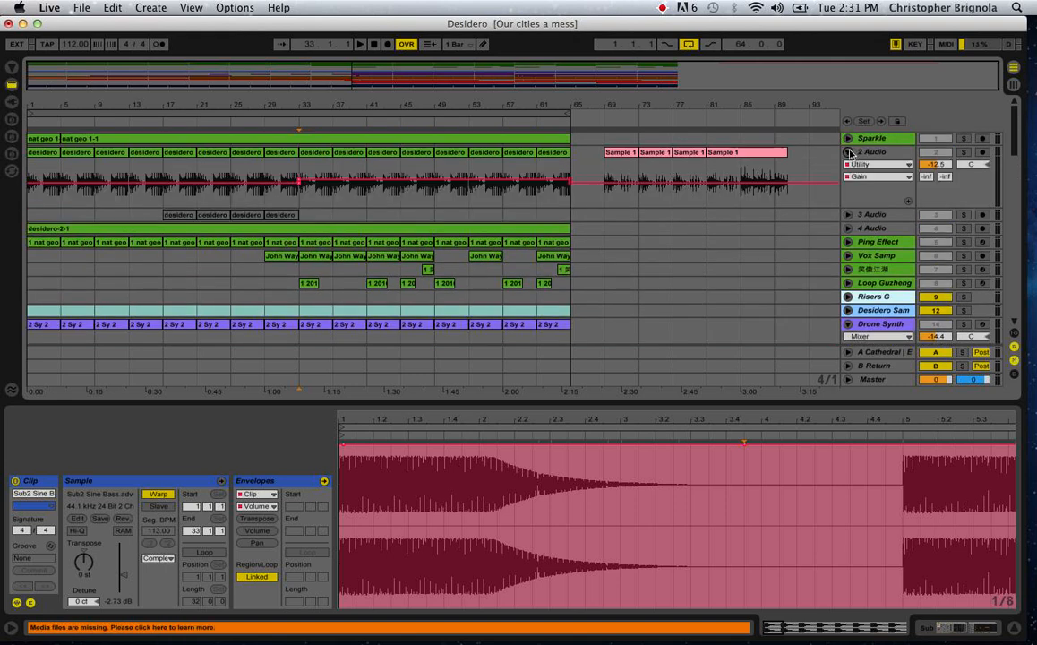
left_click(502, 189)
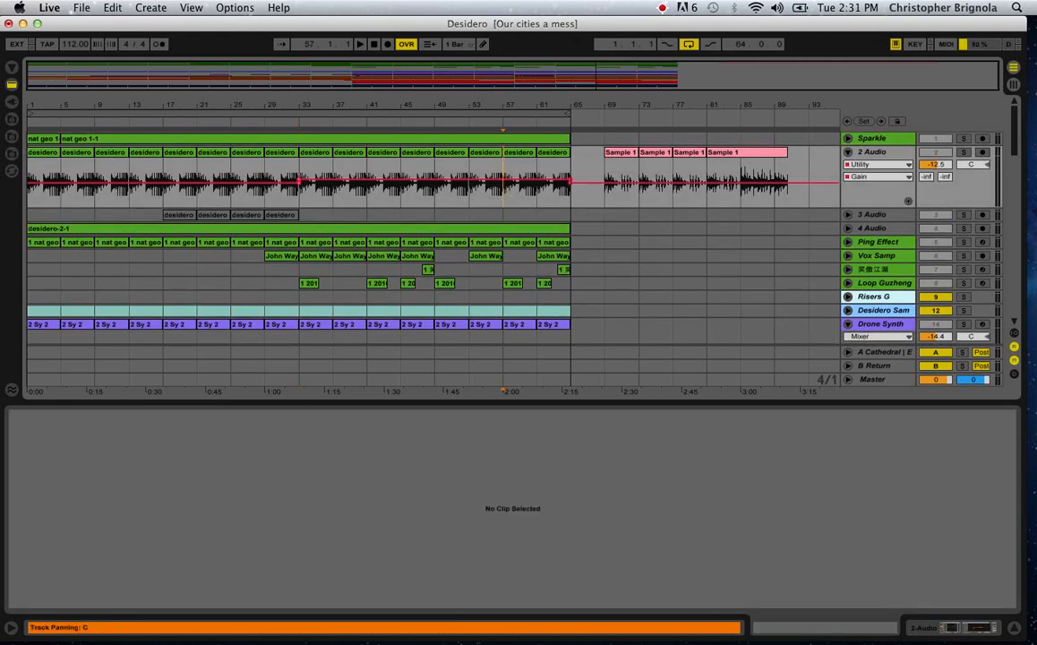
left_click(961, 155)
key("space")
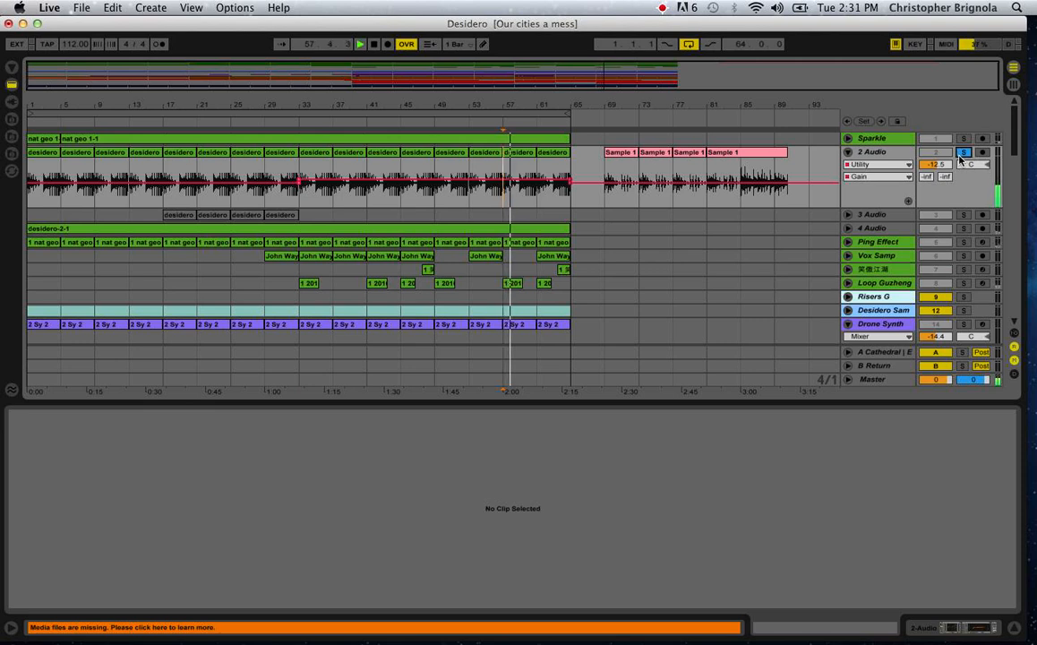
key("space")
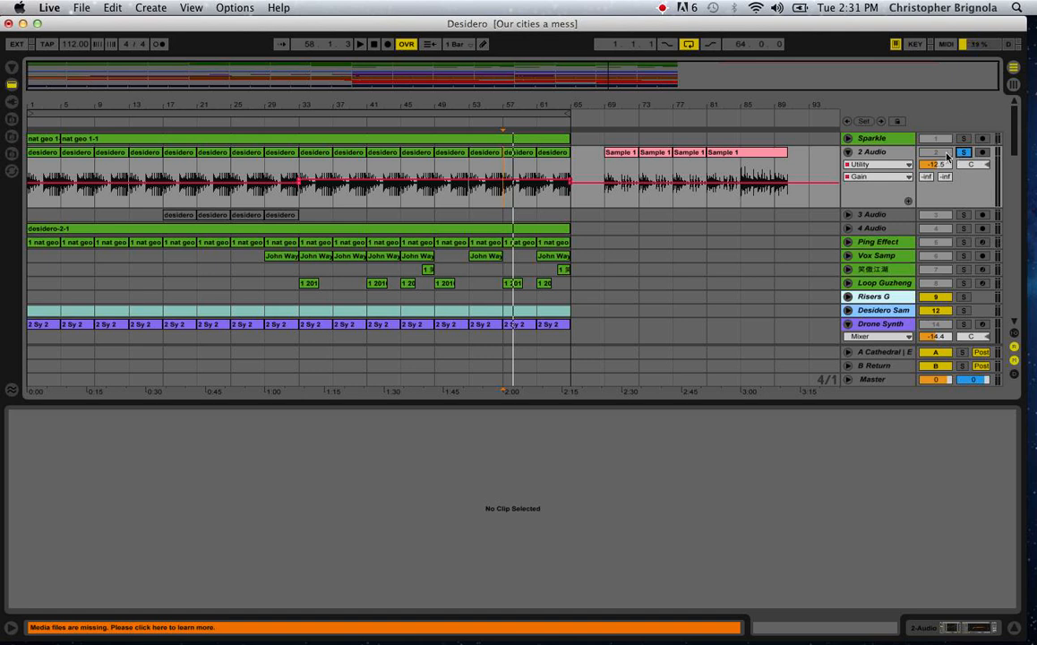
Consolidate the desidero audio on the 2 Audio track from bar 57 to bar 61 into one clip.
left_click_drag(504, 196, 535, 202)
key("super+j")
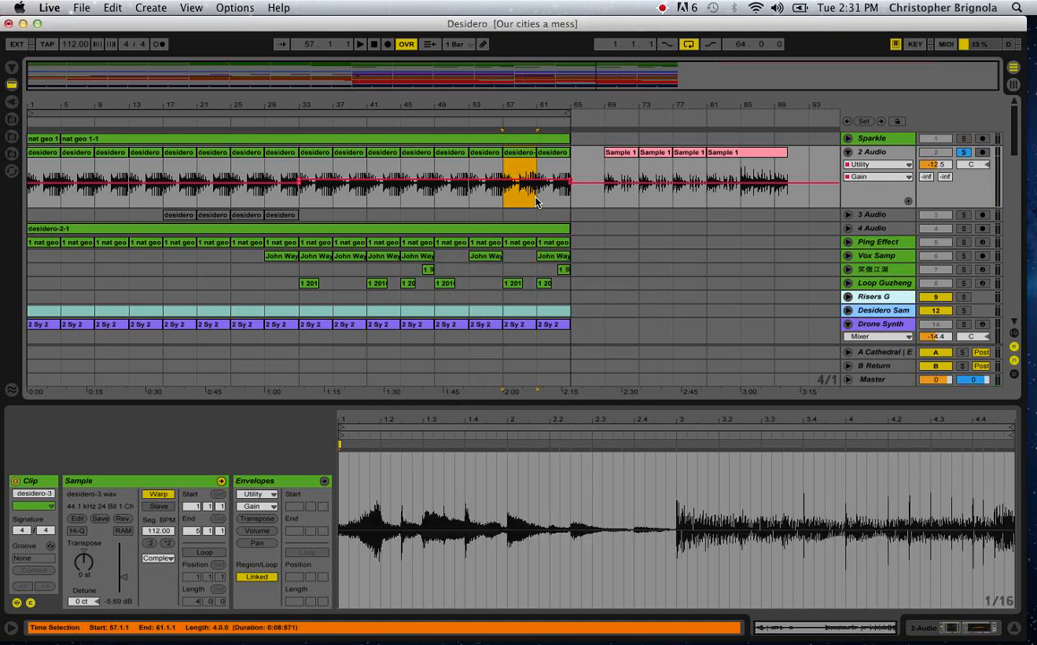
left_click(518, 159)
mouse_move(514, 150)
left_mouse_down()
mouse_move(482, 155)
mouse_move(549, 162)
mouse_move(442, 166)
mouse_move(507, 167)
left_mouse_up()
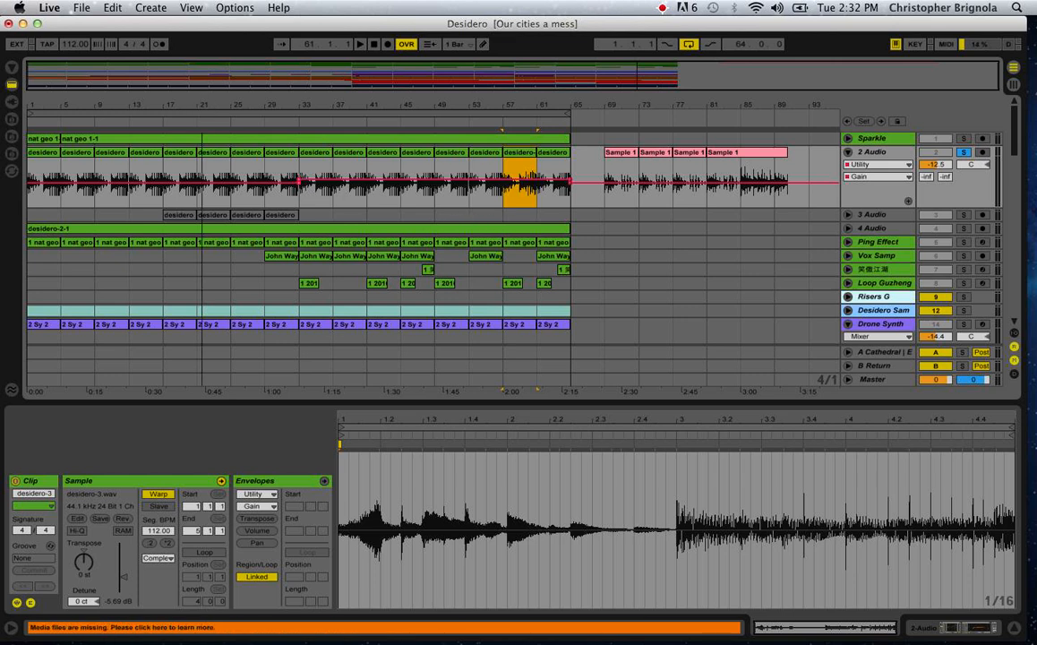
Inspect the desidero clip at bar 17 on the 3 Audio track, and select bars 49 to 53 on 2 Audio.
left_click_drag(201, 104, 202, 119)
left_click(141, 216)
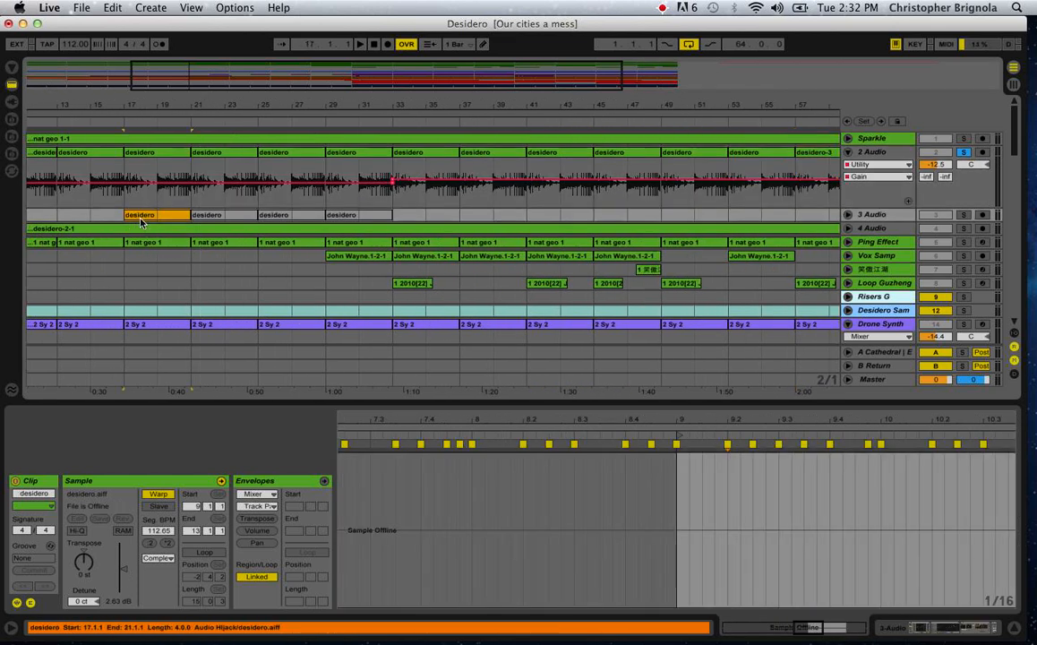
double_click(141, 217)
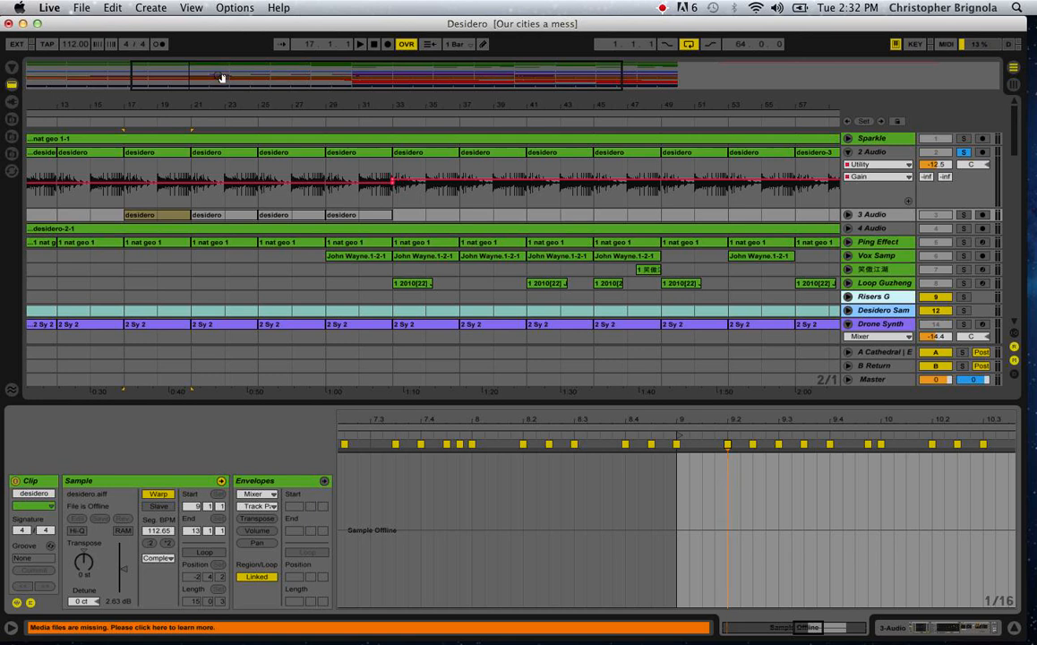
left_click_drag(220, 99, 212, 97)
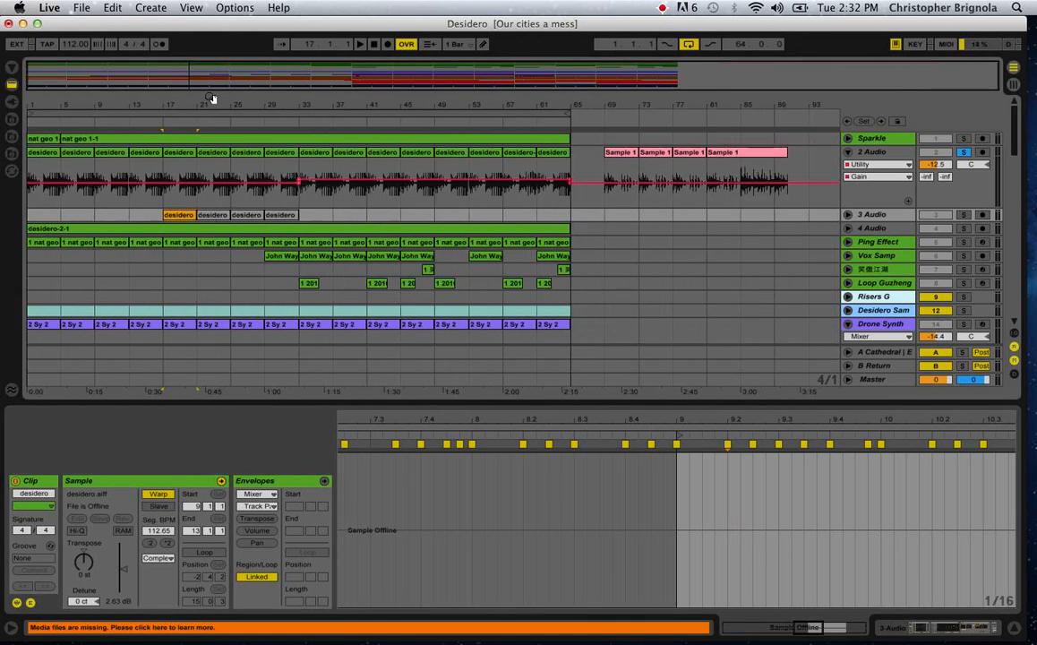
left_click_drag(437, 212, 465, 208)
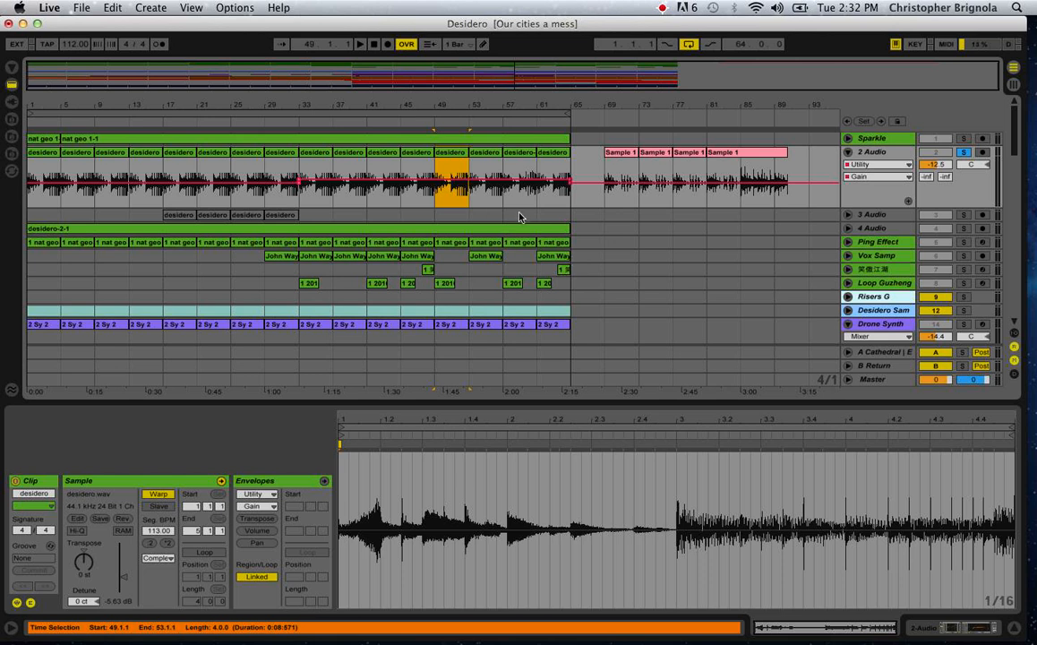
Select the desidero clips on 2 Audio from bar 1 to 65, and inspect the individual clips at bars 61, 33 and 37.
left_click_drag(566, 205, 5, 199)
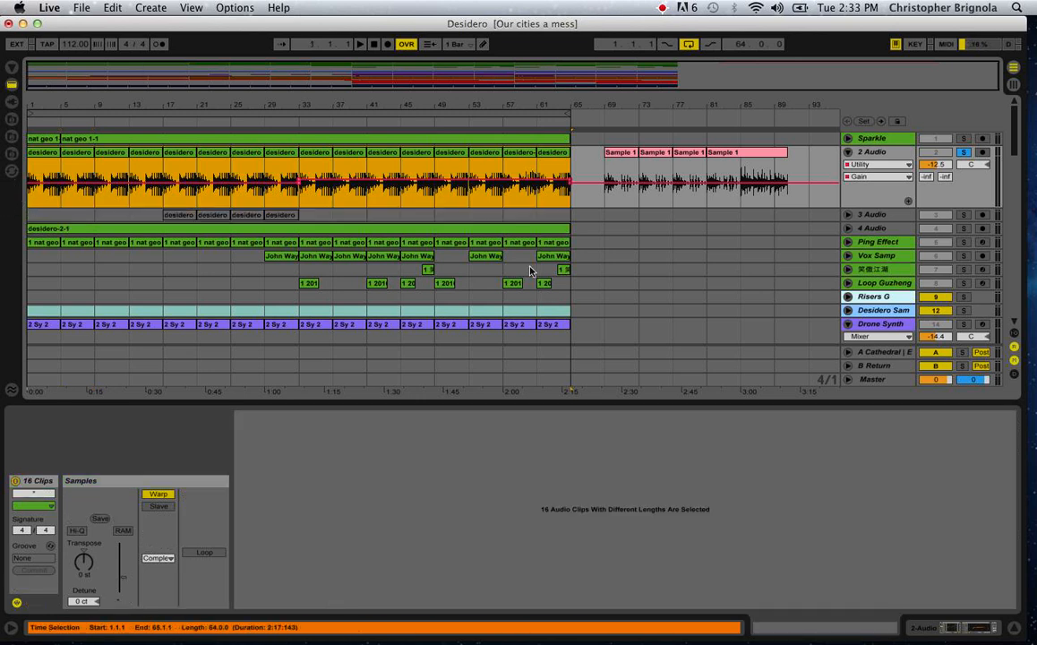
left_click(539, 196)
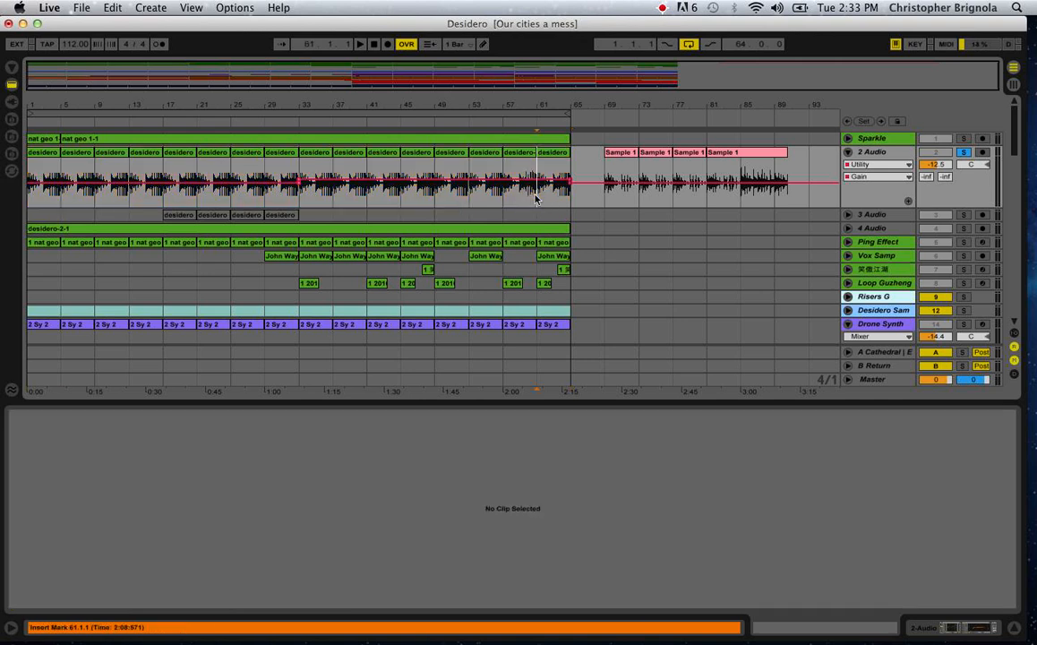
left_click(556, 157)
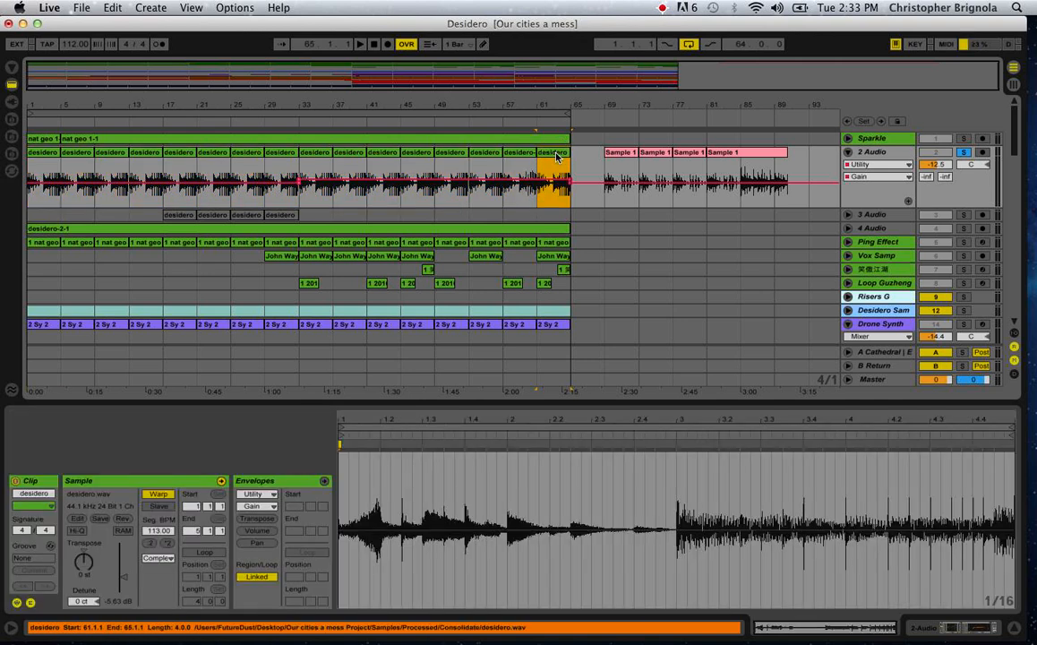
left_click(313, 158)
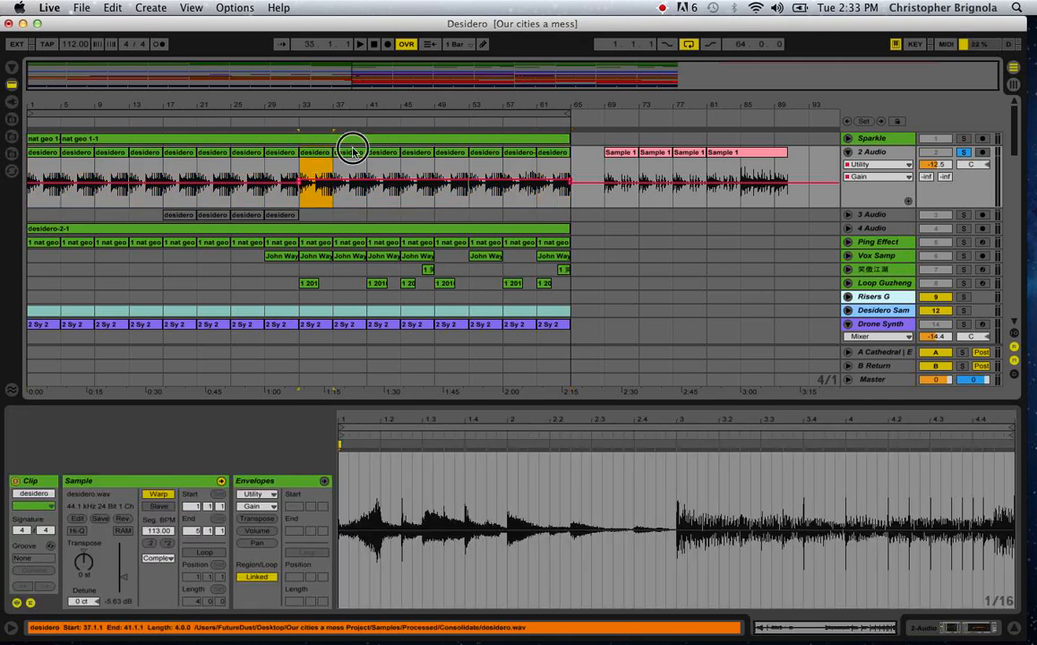
left_click(352, 150)
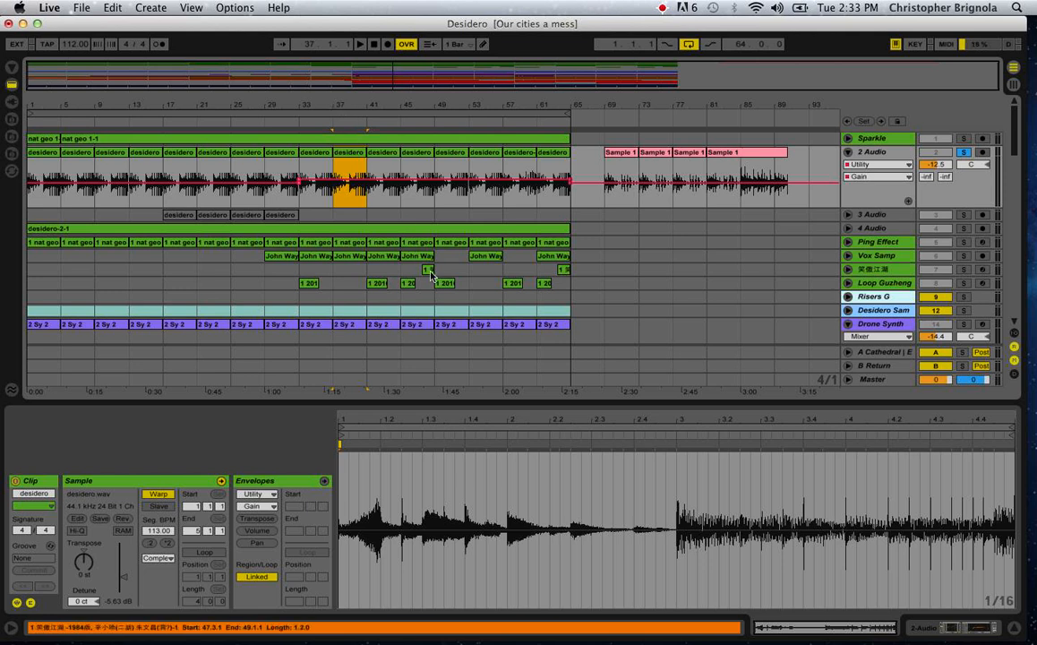
Fold the Drone Synth, Distorted Dela, Steele Low, Breathy Vox, Spiky Synth and Arp tracks.
scroll(430, 284, "down", 10)
scroll(429, 283, "up", 10)
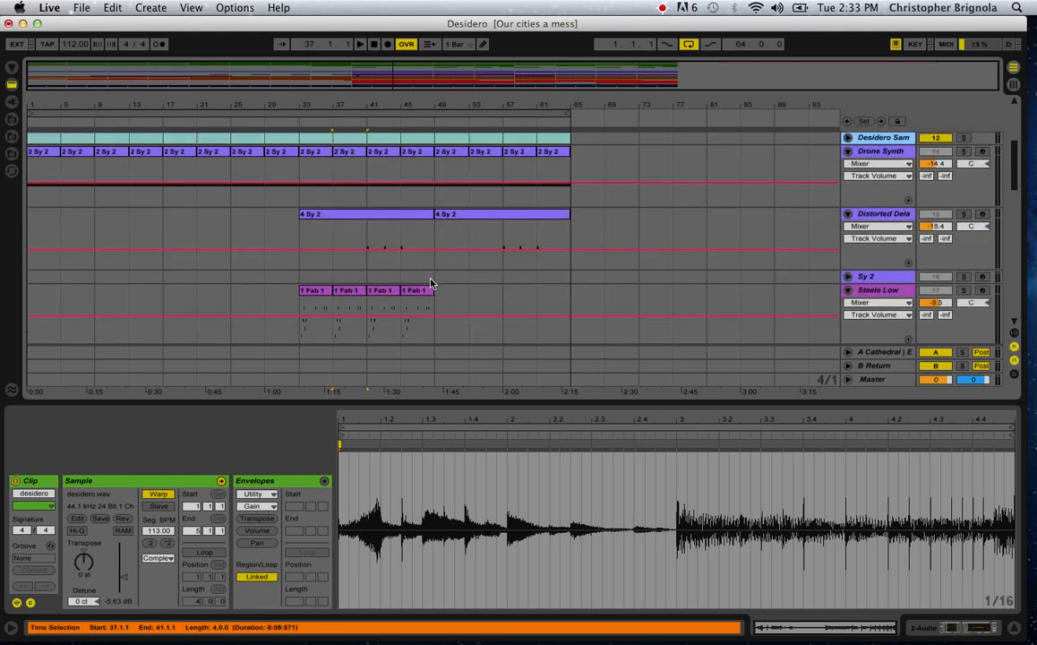
left_click(849, 165)
left_click(849, 164)
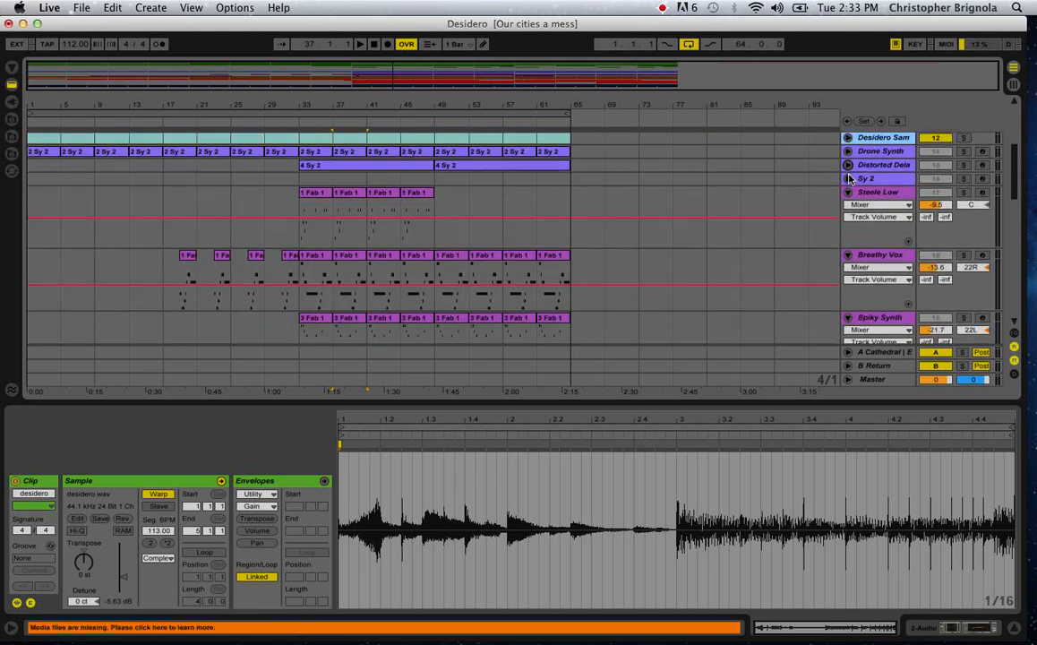
left_click(849, 191)
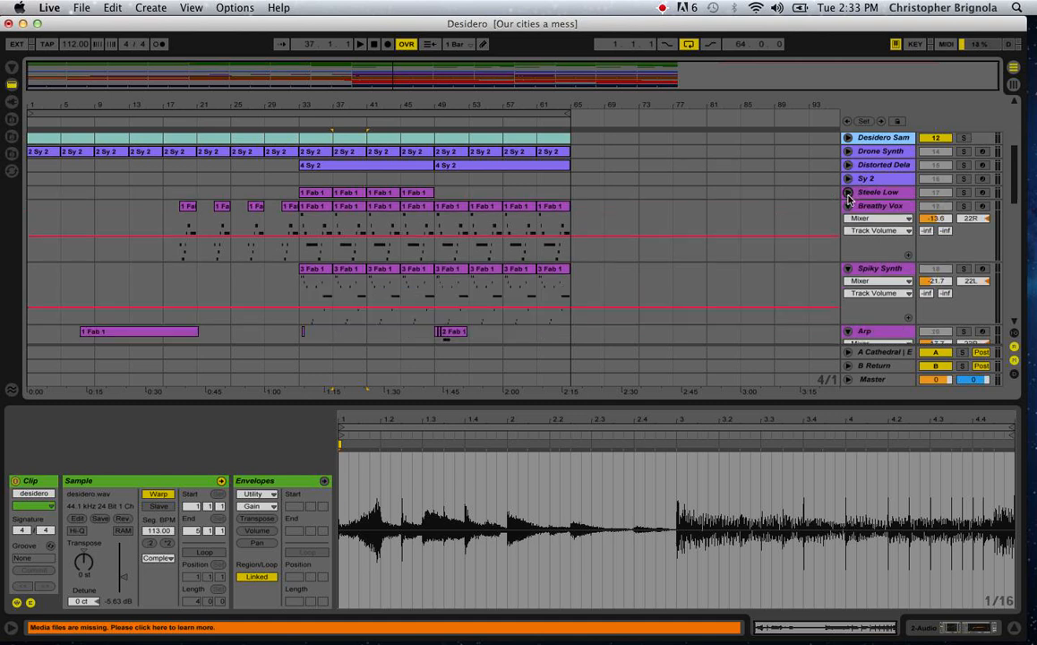
left_click(849, 205)
left_click(849, 219)
left_click(849, 233)
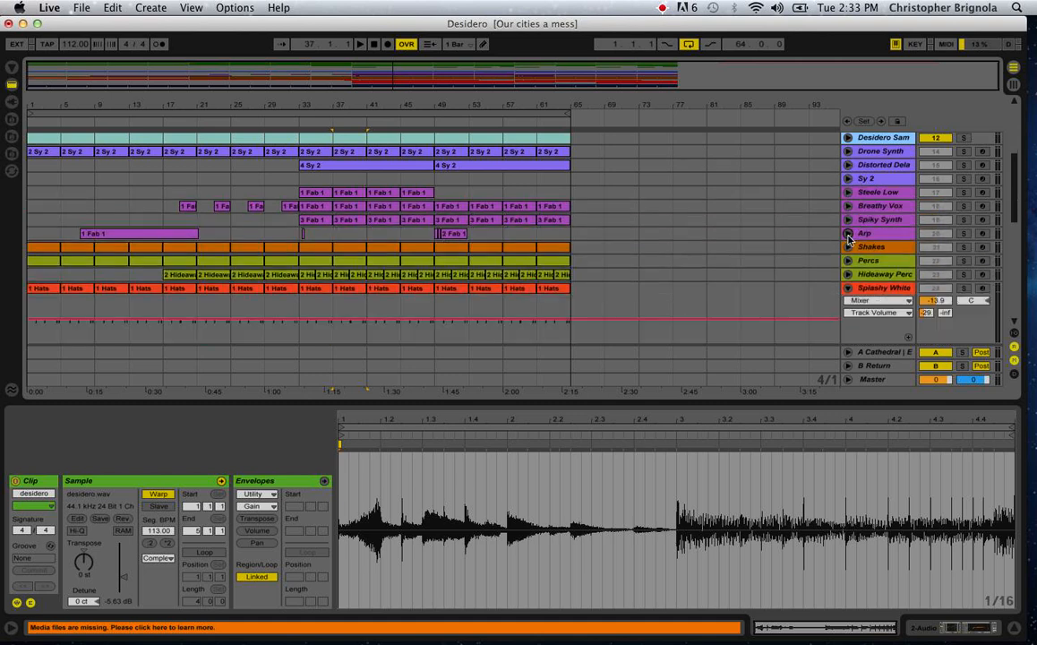
Fold the 2 Audio track near the start of the track list.
scroll(699, 270, "up", 3)
scroll(699, 270, "up", 5)
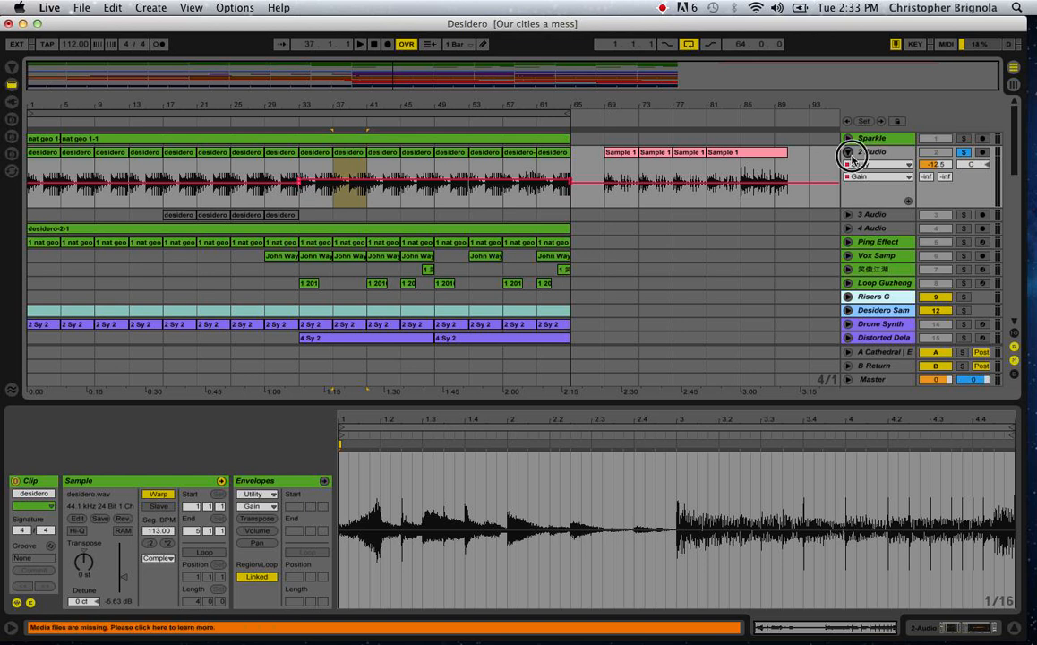
left_click(849, 152)
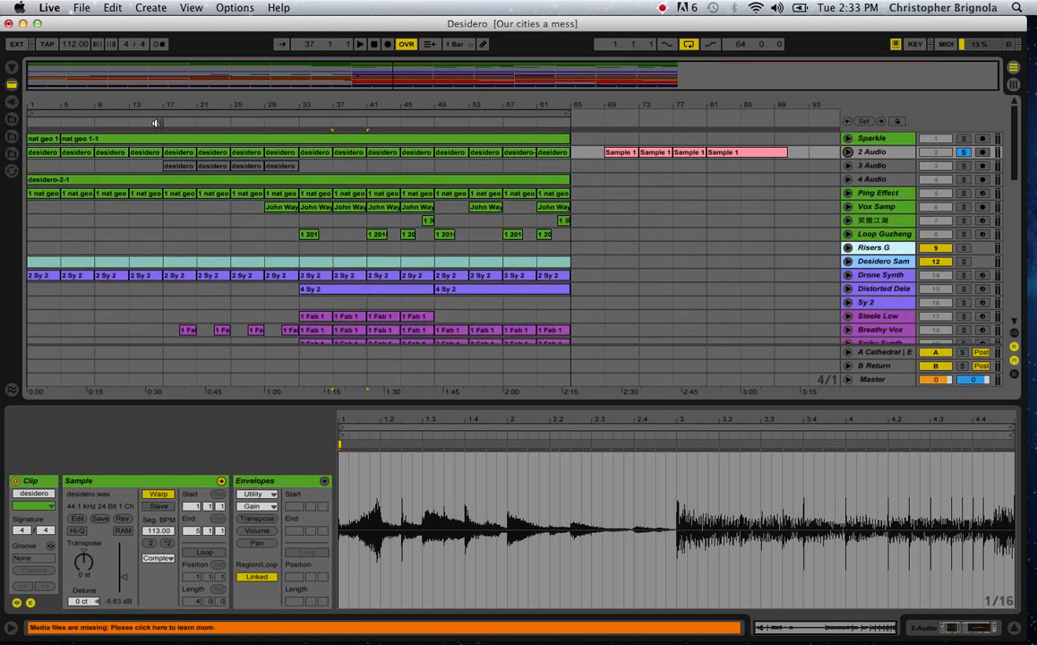
Fold the Splashy White, Low Toms and Cym tracks, along with the Bass track inside Bass G.
scroll(182, 226, "down", 10)
scroll(181, 226, "up", 4)
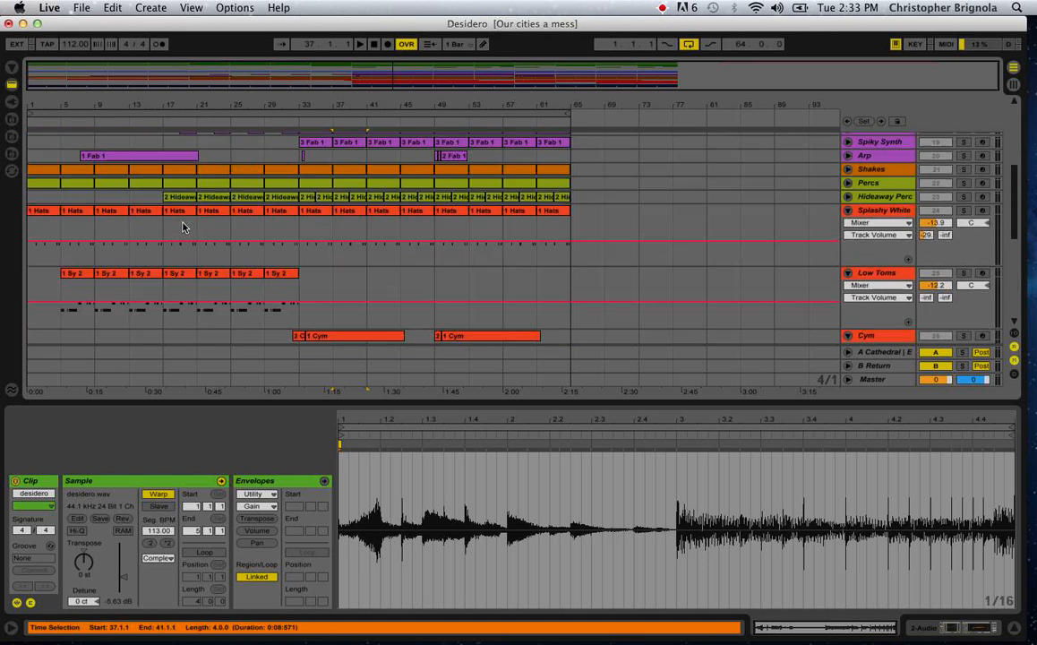
left_click(847, 209)
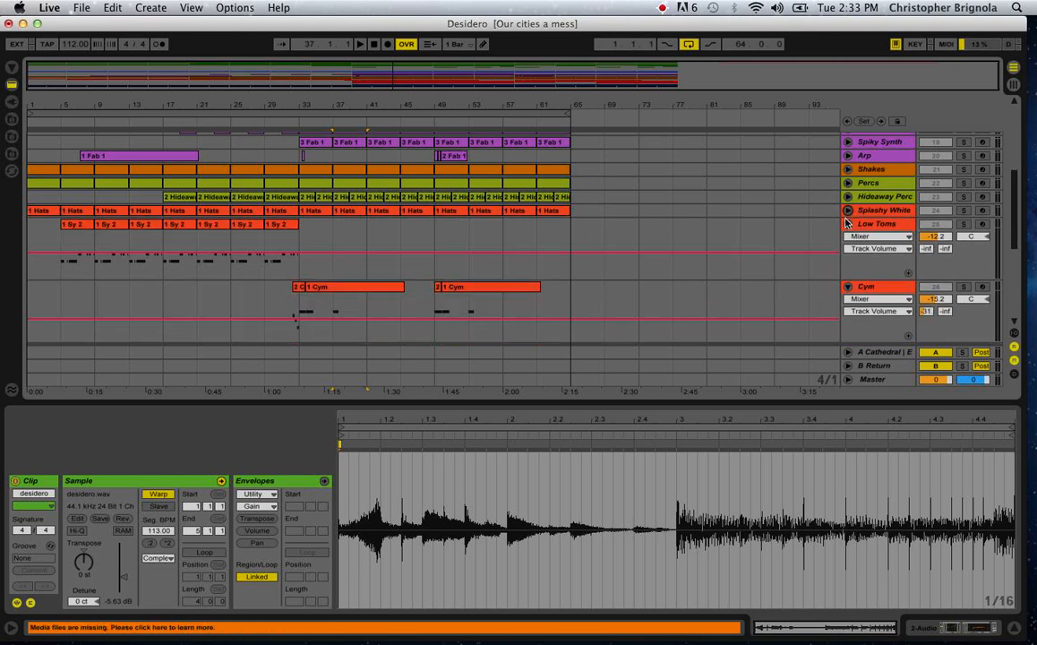
left_click(847, 223)
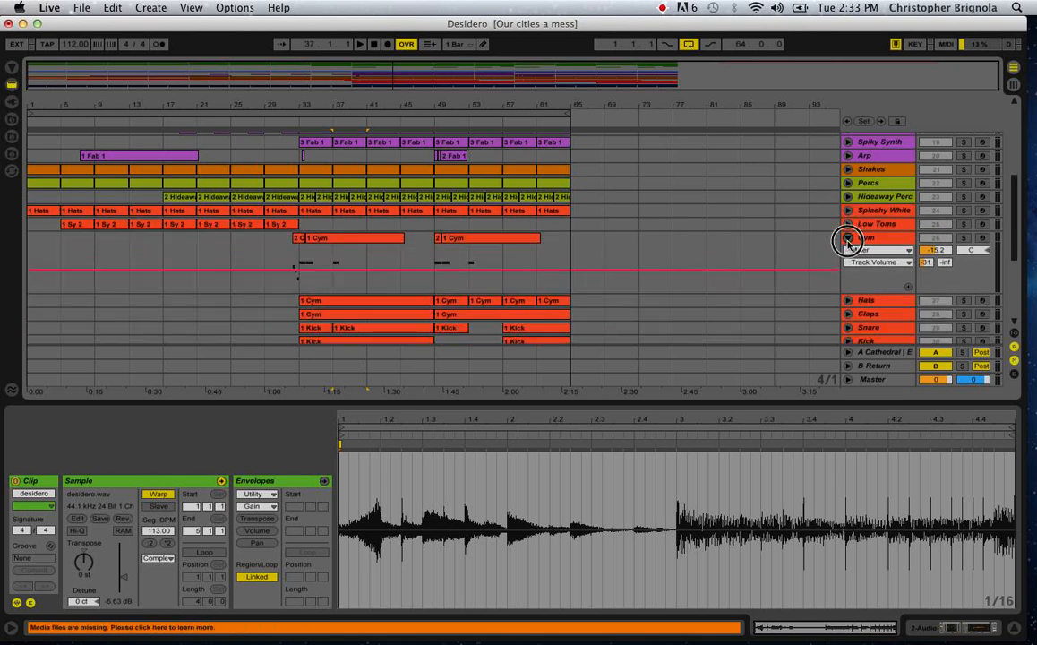
left_click(847, 237)
scroll(663, 257, "down", 5)
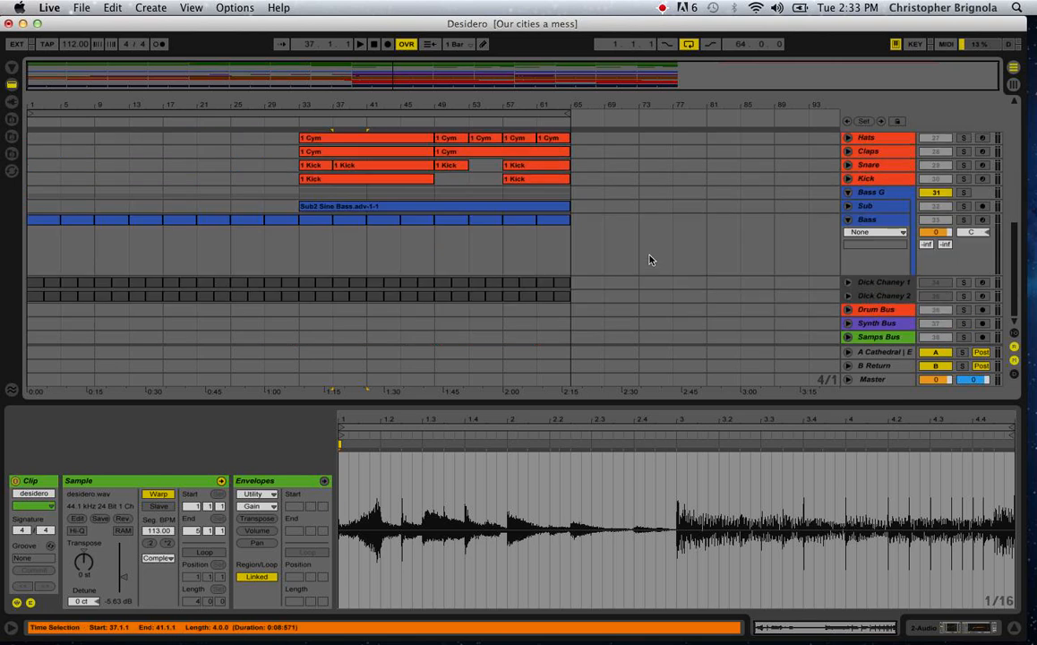
left_click(848, 220)
scroll(630, 320, "up", 10)
scroll(629, 320, "up", 1)
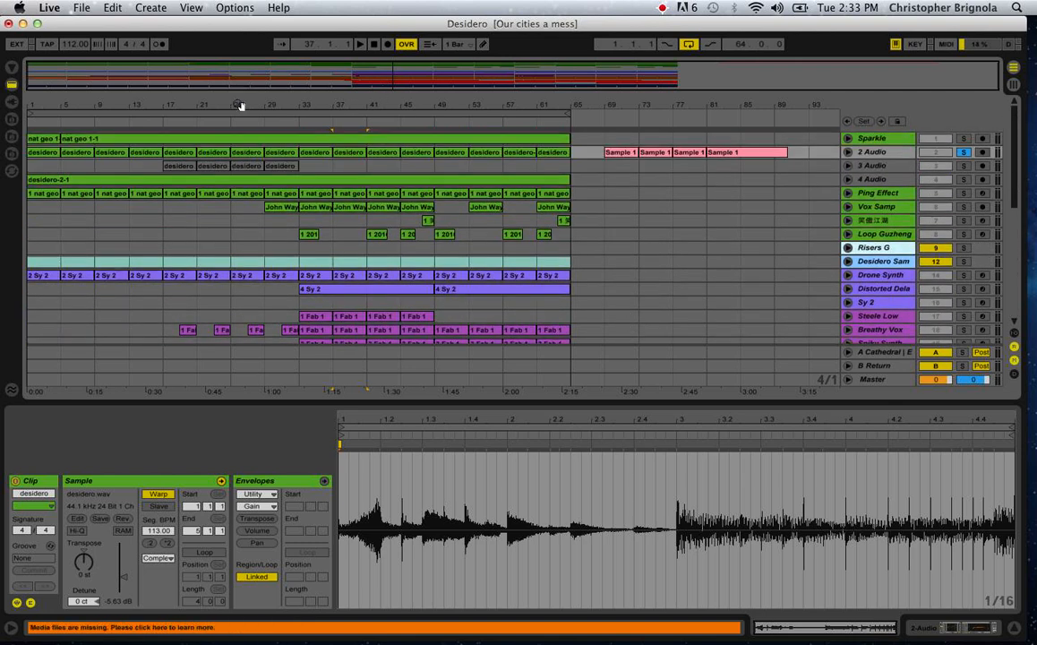
Review the folded arrangement and open the notes of the 2 Sy 2 clip at bar 53 on Drone Synth.
mouse_move(140, 103)
left_mouse_down()
mouse_move(141, 130)
mouse_move(141, 84)
left_mouse_up()
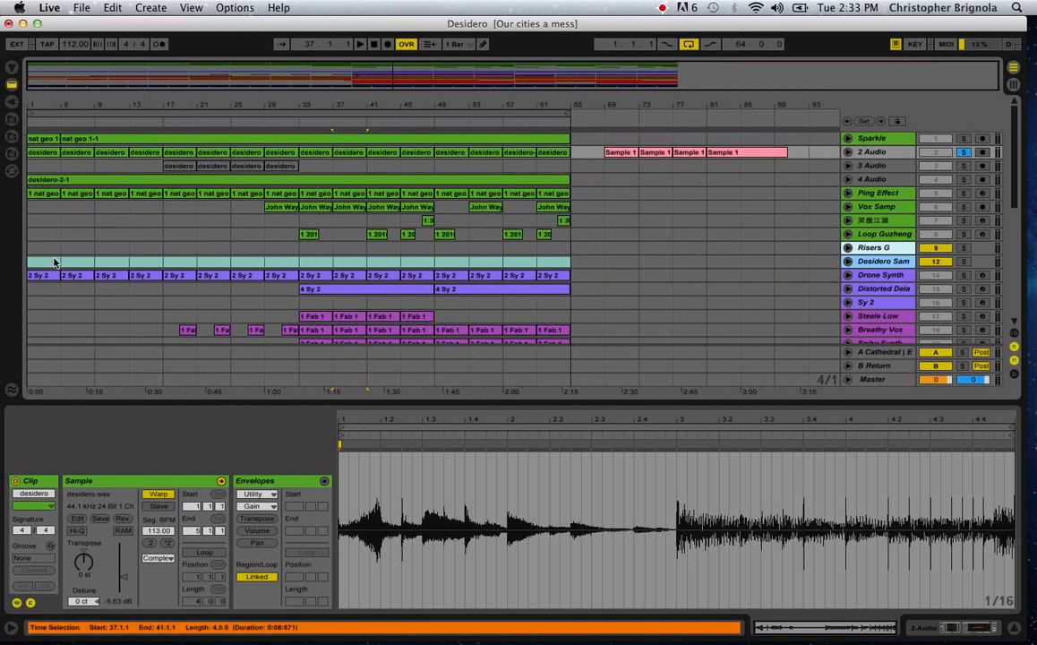
scroll(53, 258, "down", 10)
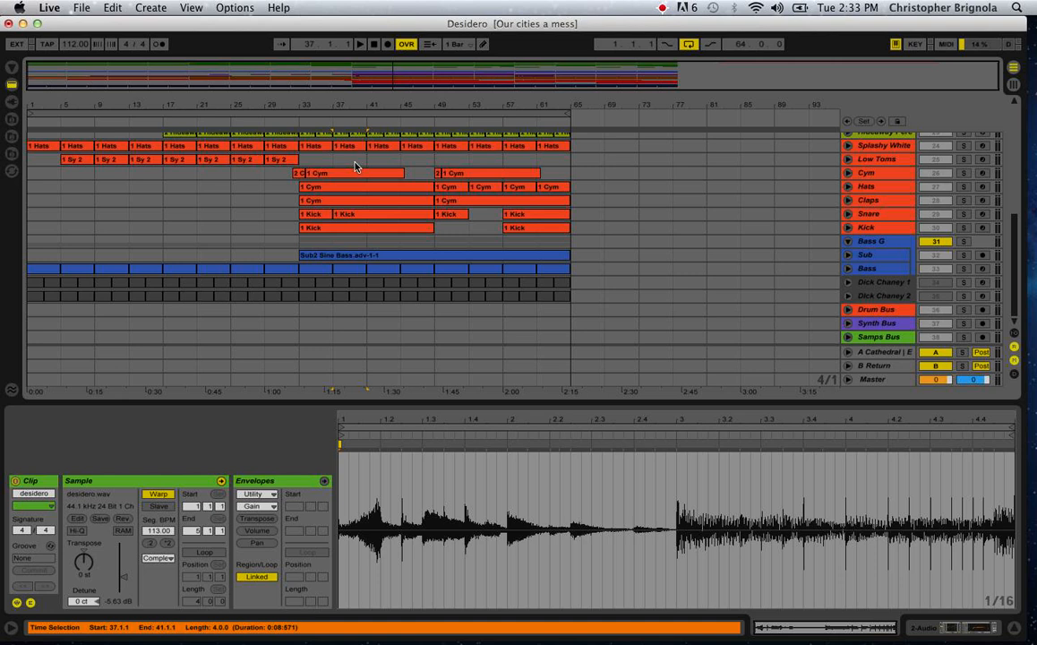
scroll(356, 166, "up", 5)
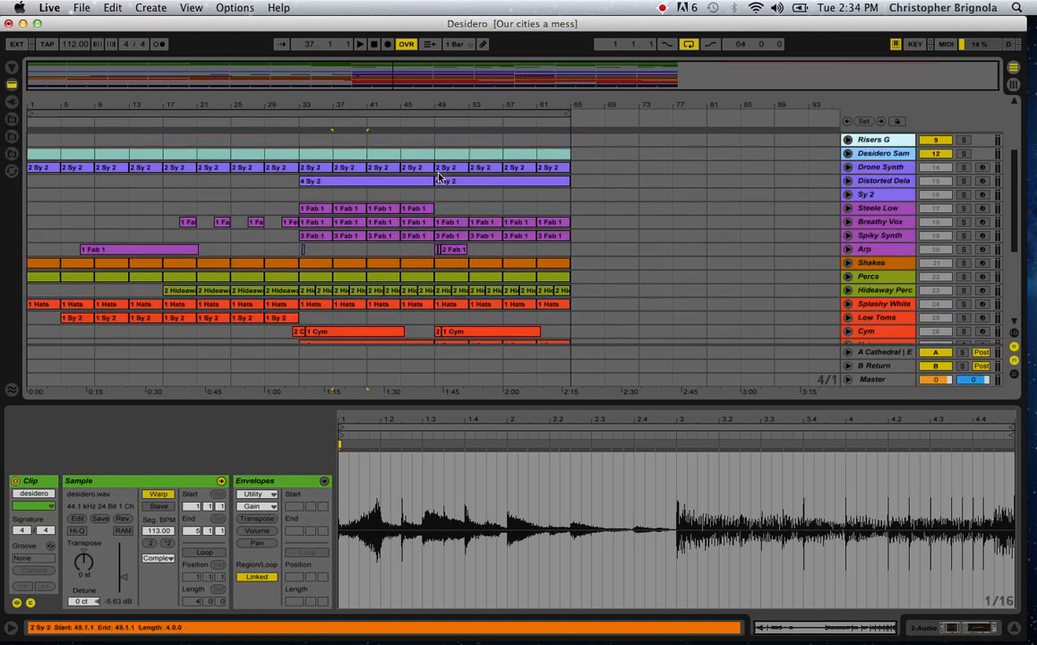
scroll(490, 220, "up", 3)
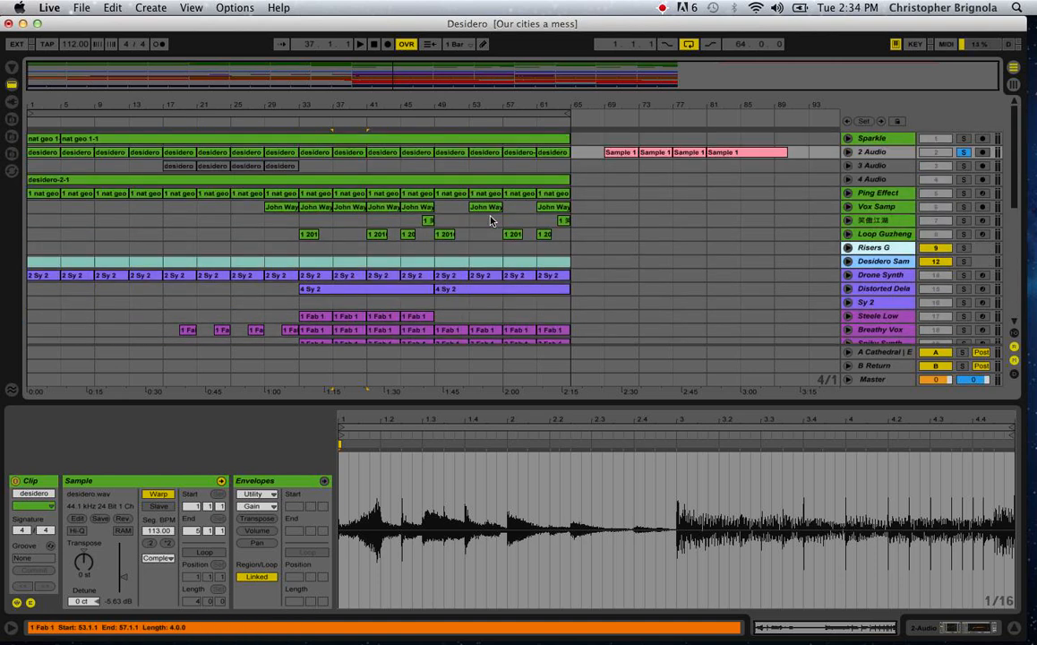
left_click(475, 274)
left_click(475, 274)
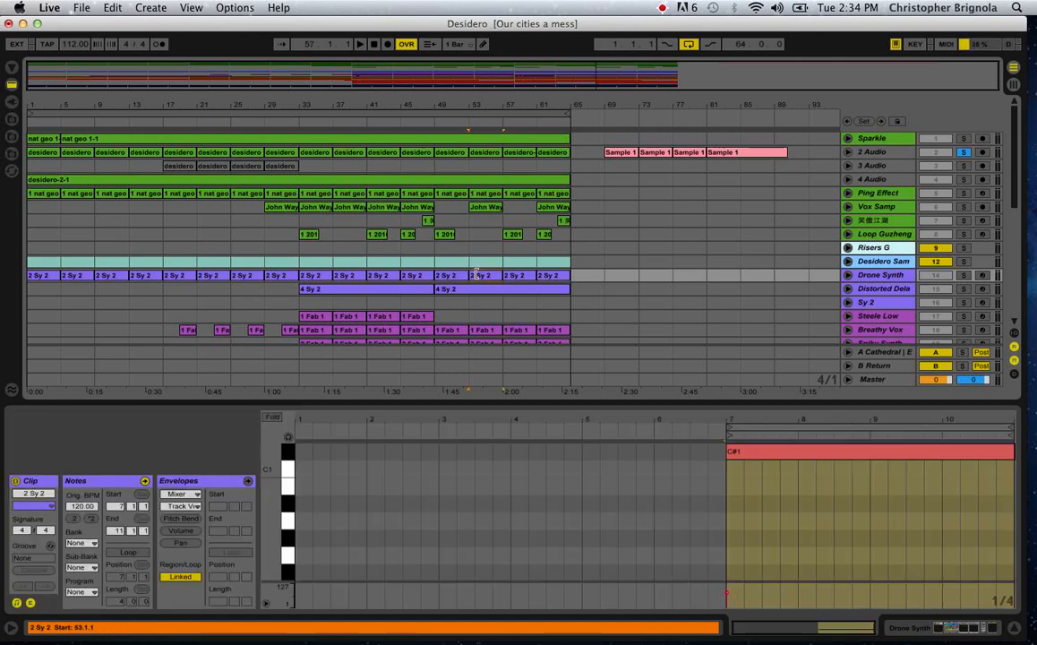
Unsolo the 2 Audio track and play the full arrangement from bar 29.
left_click(964, 152)
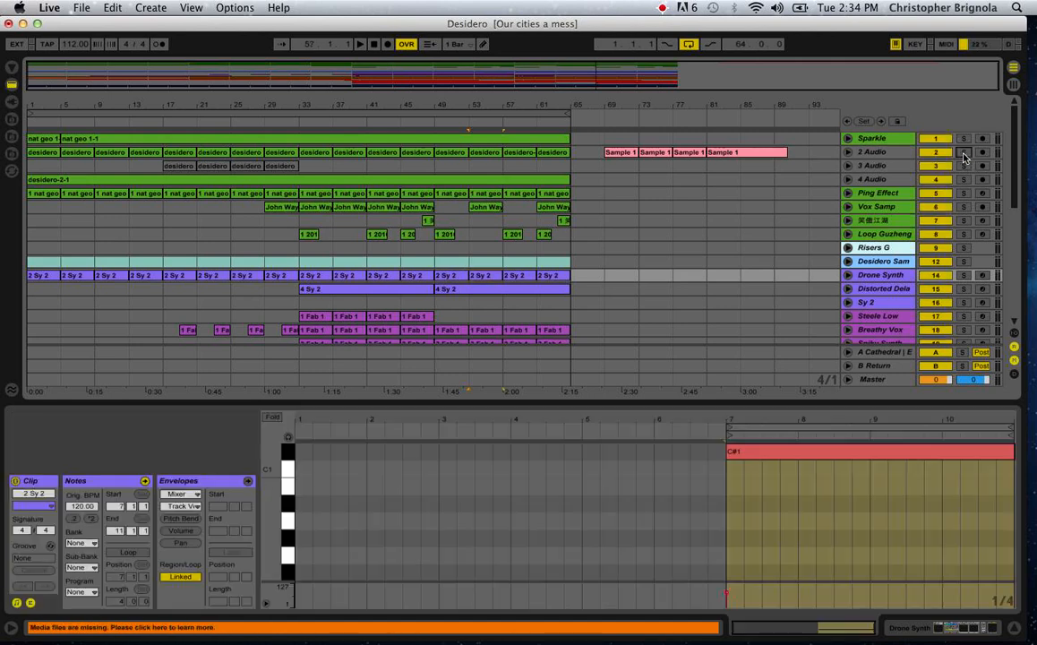
left_click(273, 240)
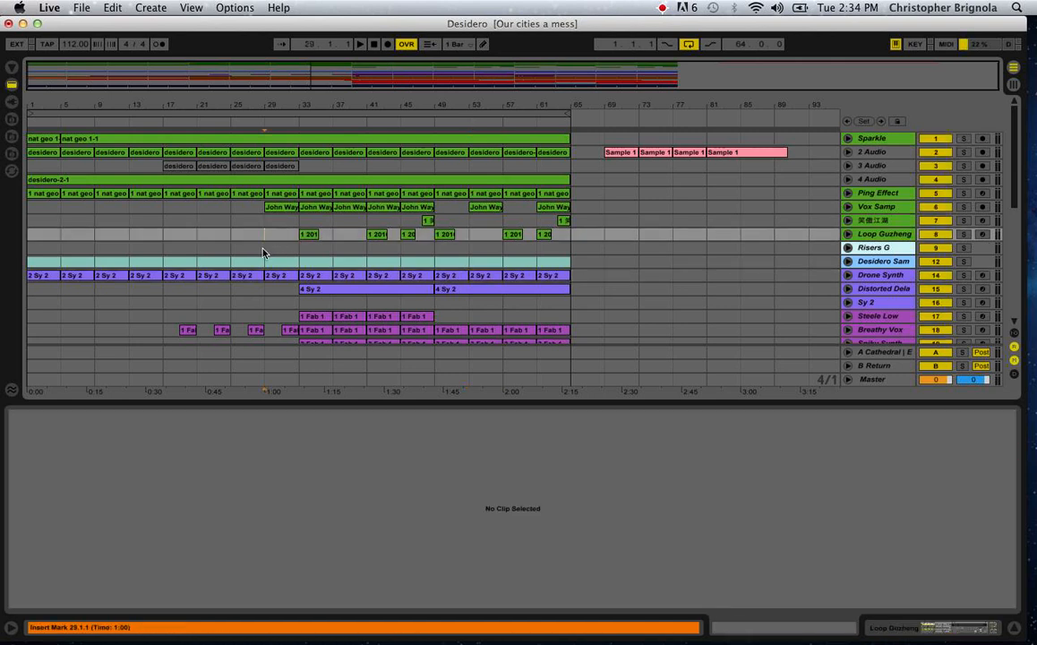
scroll(264, 253, "down", 10)
scroll(264, 253, "up", 10)
scroll(263, 252, "down", 10)
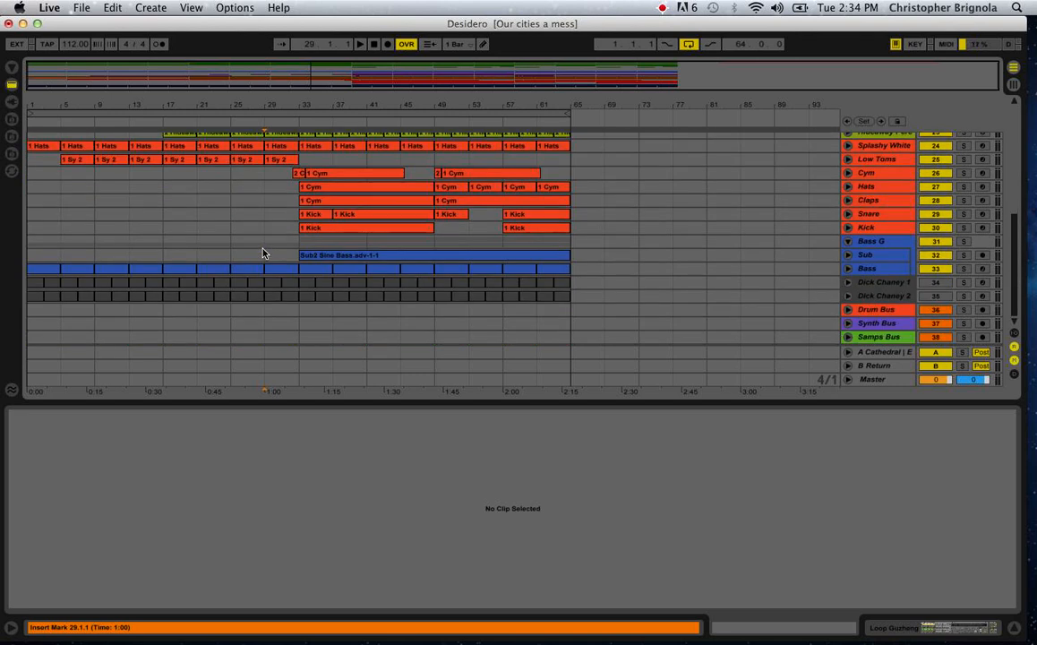
key("space")
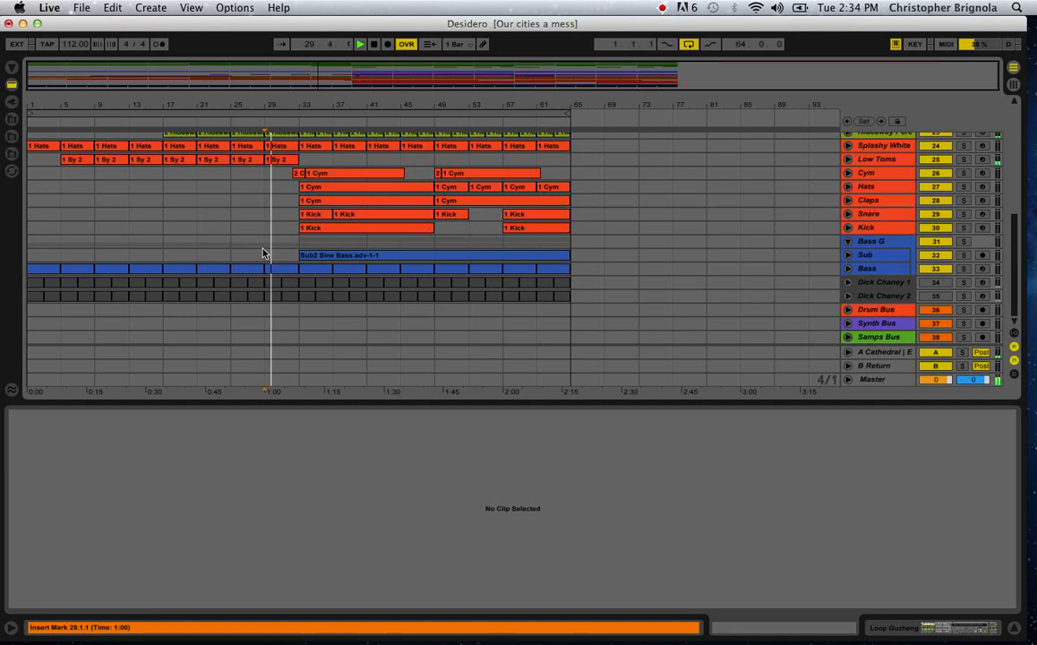
scroll(263, 252, "up", 10)
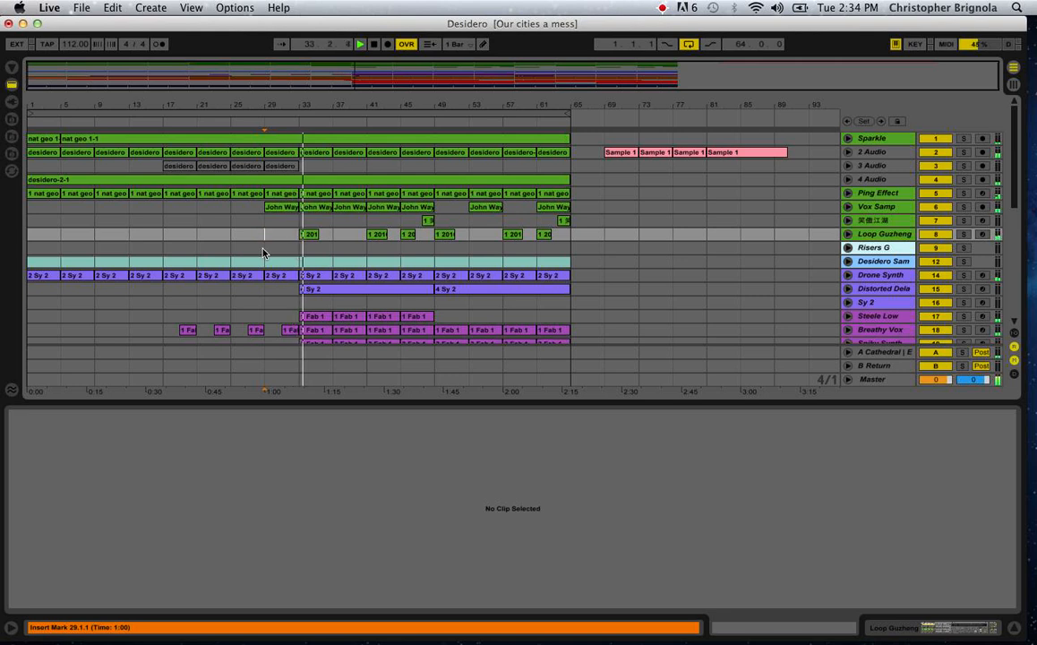
scroll(615, 294, "down", 5)
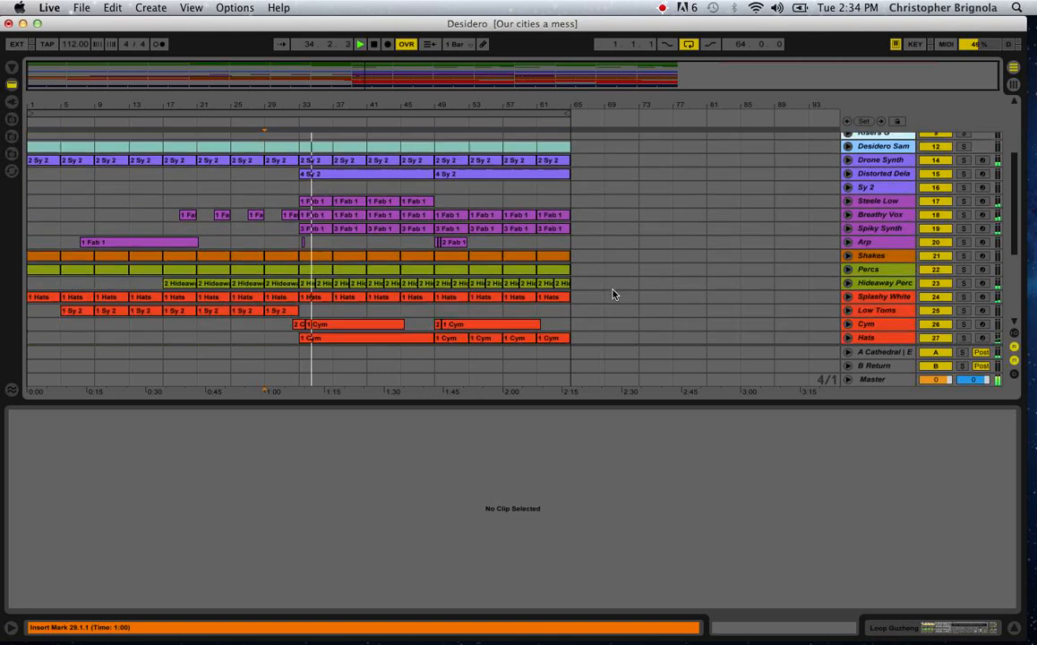
Audition the Steele Low, Breathy Vox, Spiky Synth, Distorted Dela and Drone Synth tracks during playback by soloing each in turn.
left_click(964, 201)
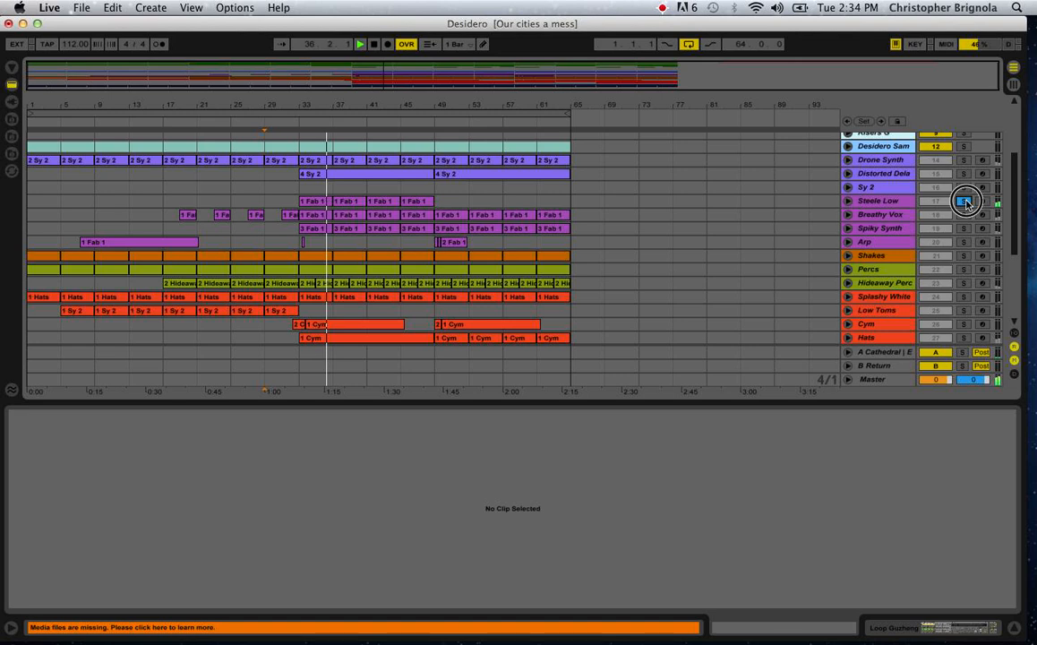
left_click(964, 200)
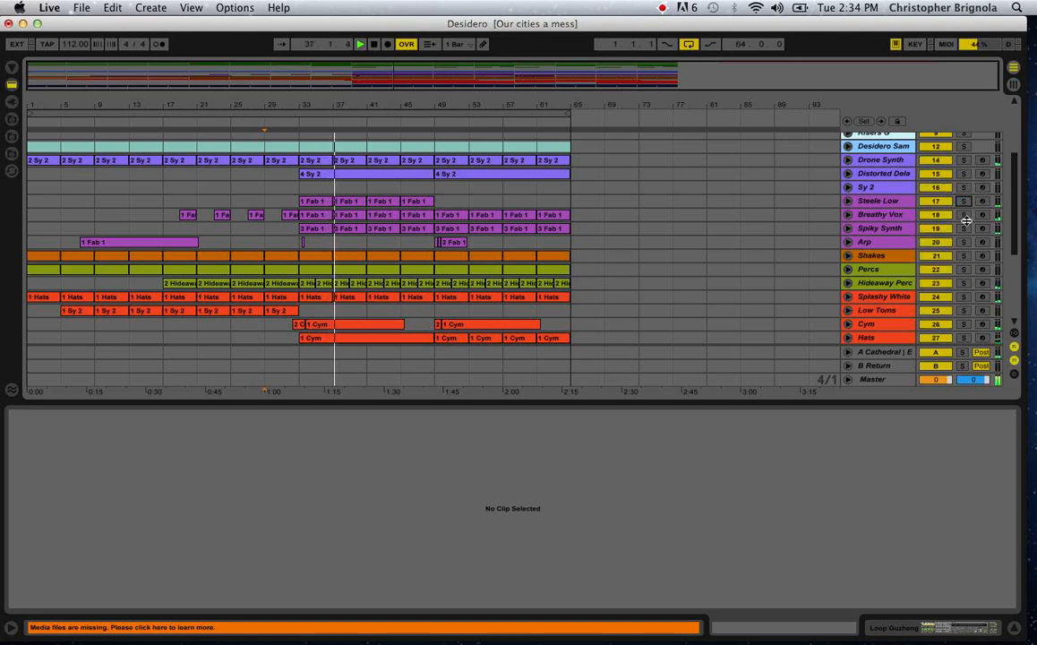
left_click(964, 215)
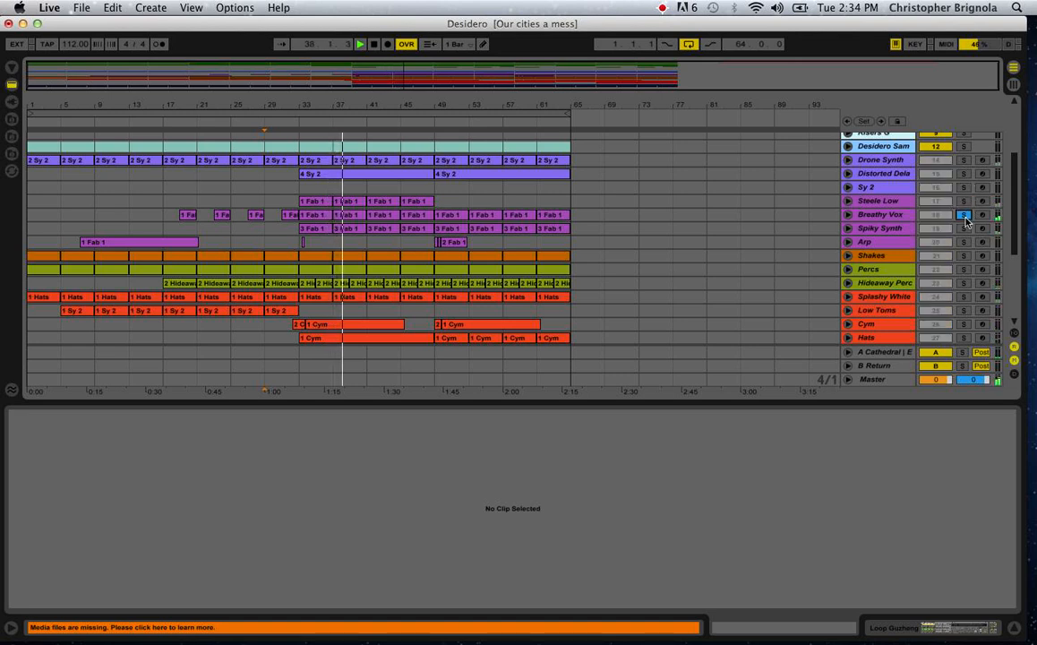
left_click(966, 217)
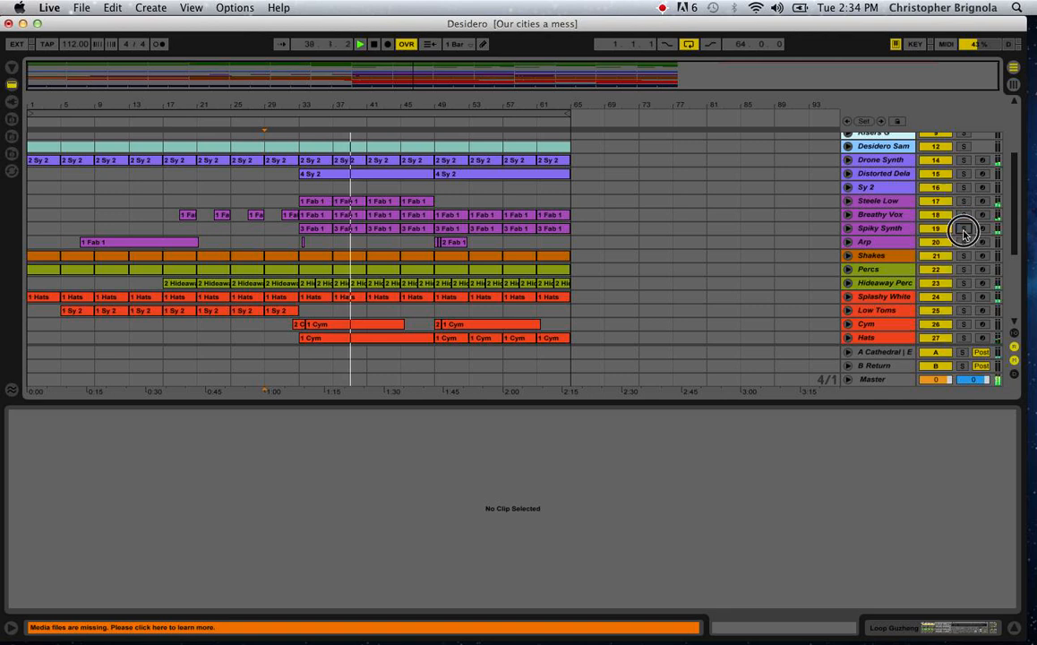
left_click(964, 230)
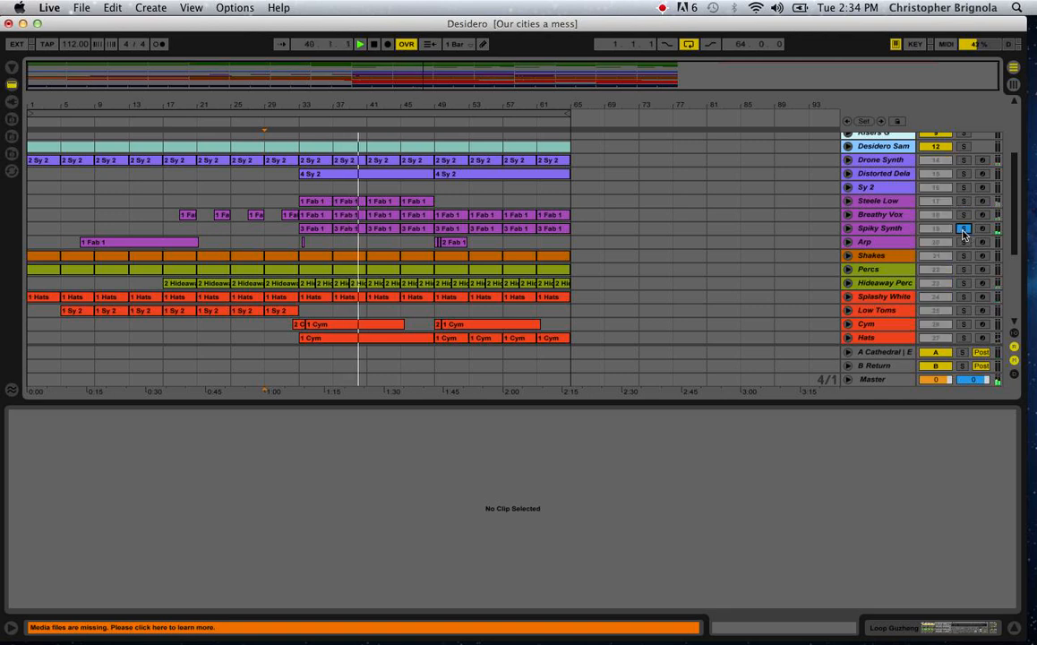
left_click(964, 230)
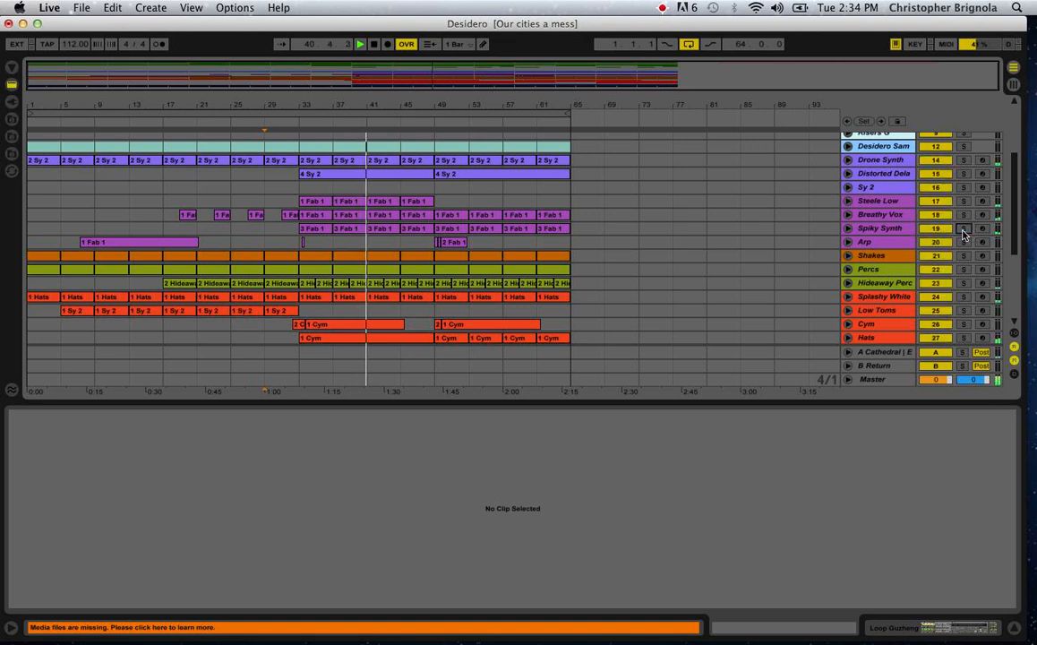
left_click(964, 173)
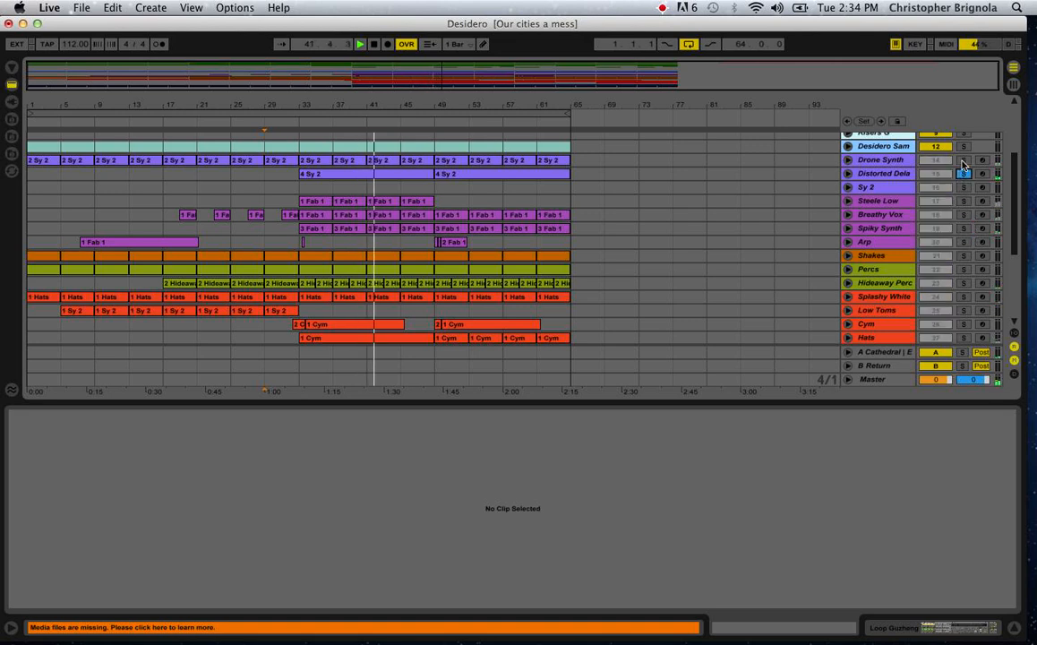
left_click(963, 160)
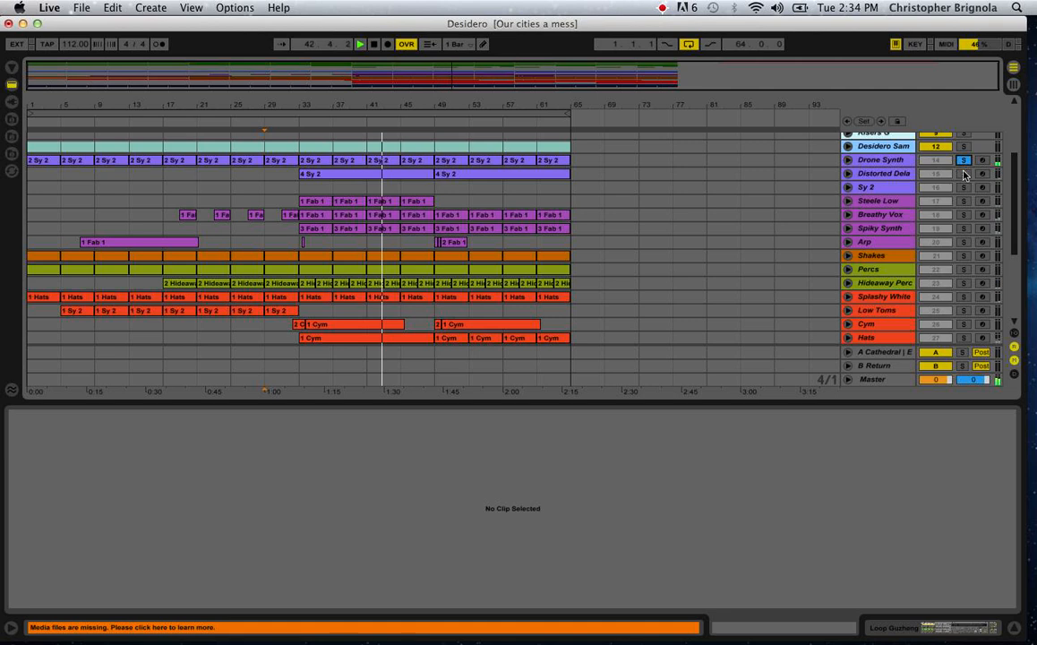
Unsolo the Drone Synth track and review the sample and synth tracks as the full mix plays.
scroll(963, 175, "up", 3)
left_click(967, 206)
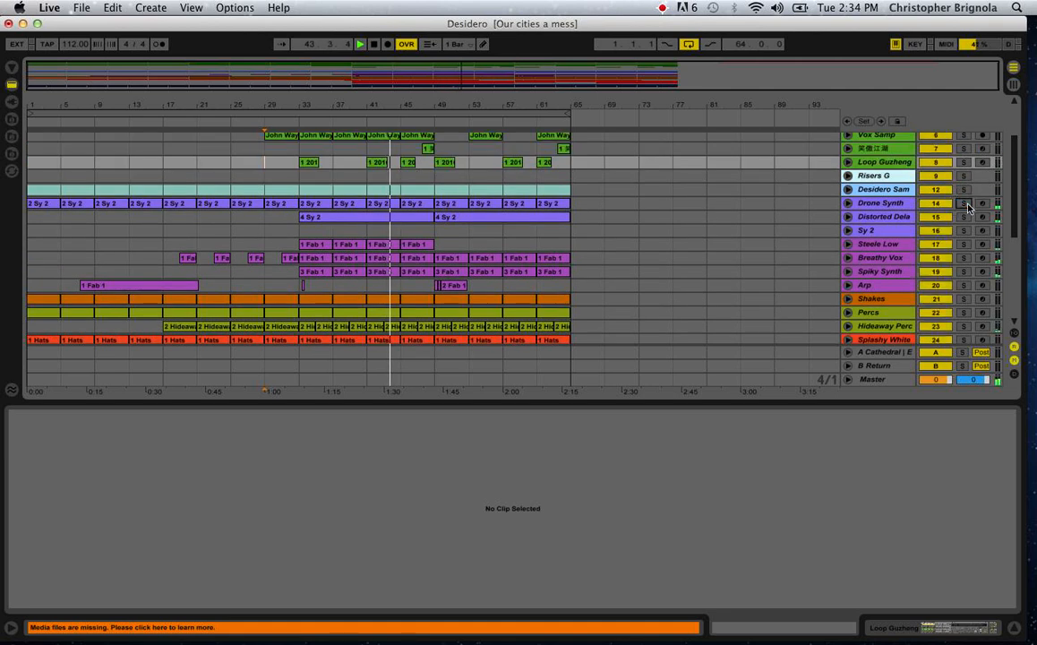
scroll(967, 207, "up", 3)
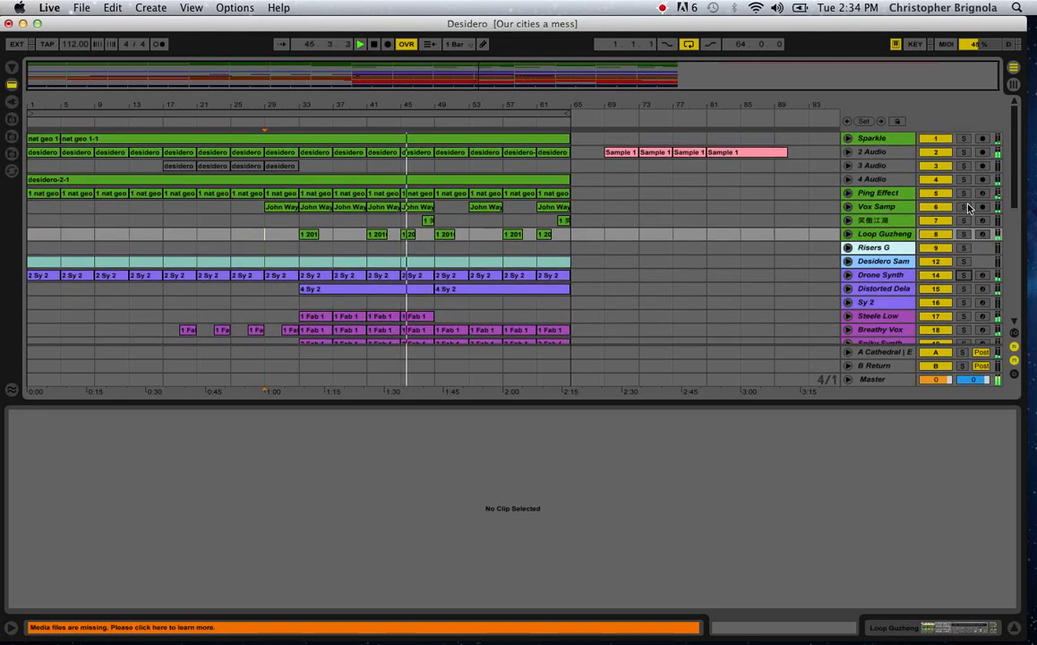
scroll(968, 208, "down", 1)
scroll(967, 207, "up", 1)
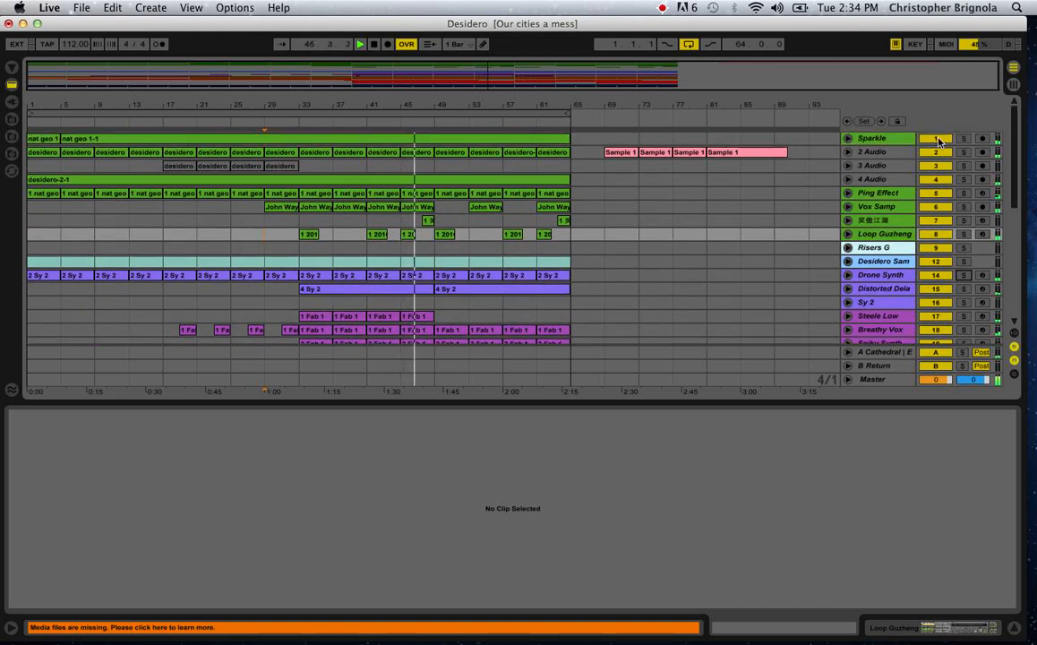
Mute the eight sample tracks from Sparkle down to Loop Guzheng during playback.
left_click(937, 140)
left_click(936, 152)
left_click(935, 166)
left_click(933, 180)
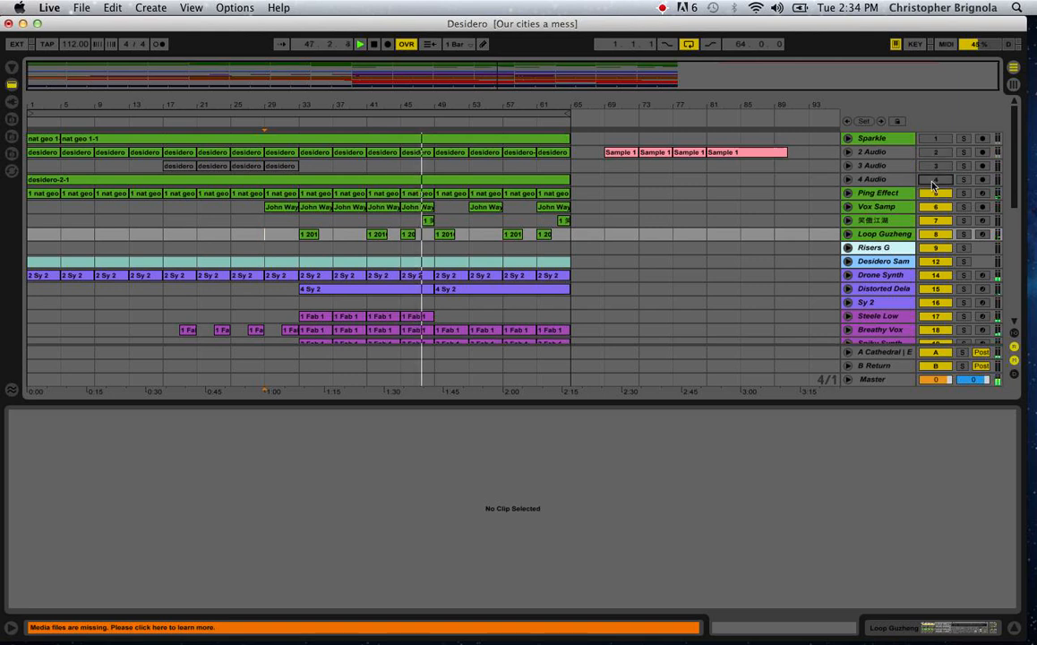
left_click(933, 192)
left_click(931, 207)
left_click(930, 220)
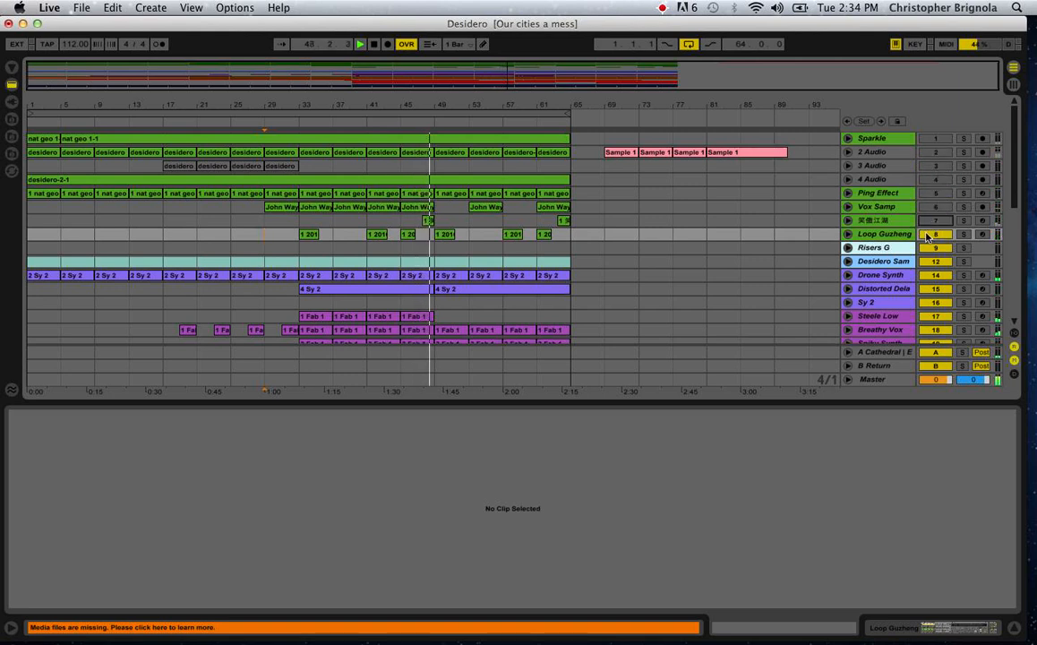
scroll(928, 238, "down", 5)
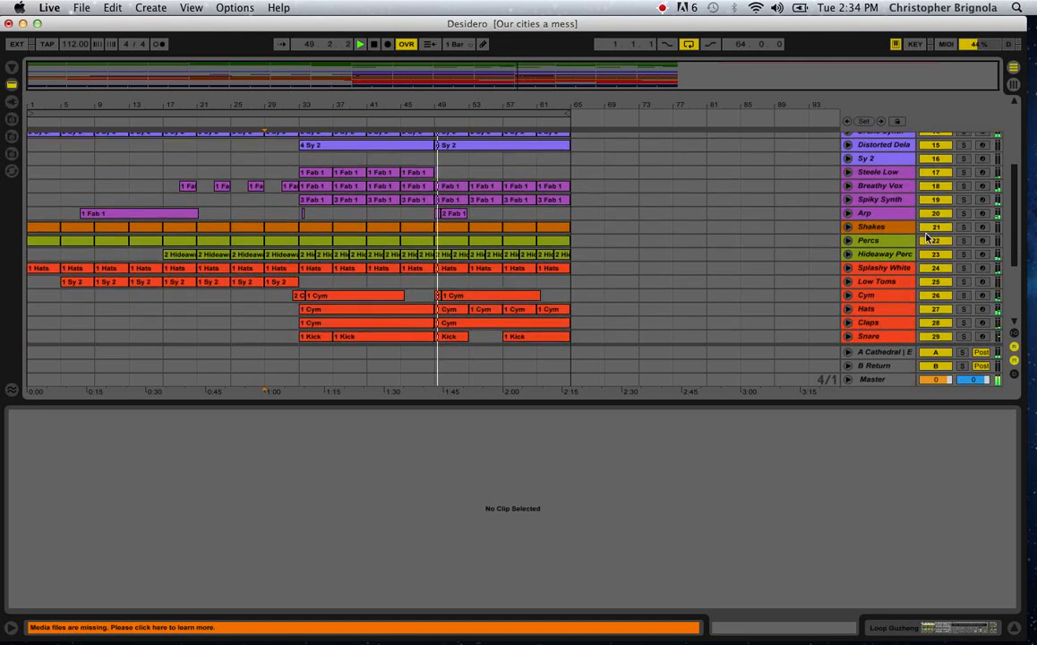
scroll(928, 237, "up", 2)
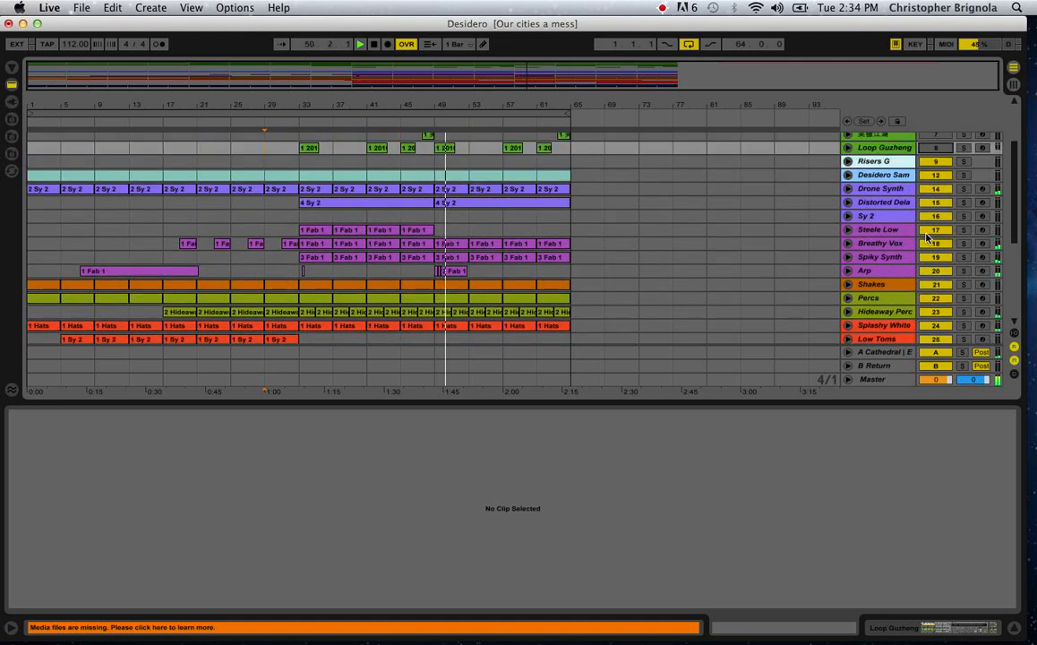
Play the arrangement from bar 33 with the sample tracks muted and review the tracks still sounding.
left_click(304, 220)
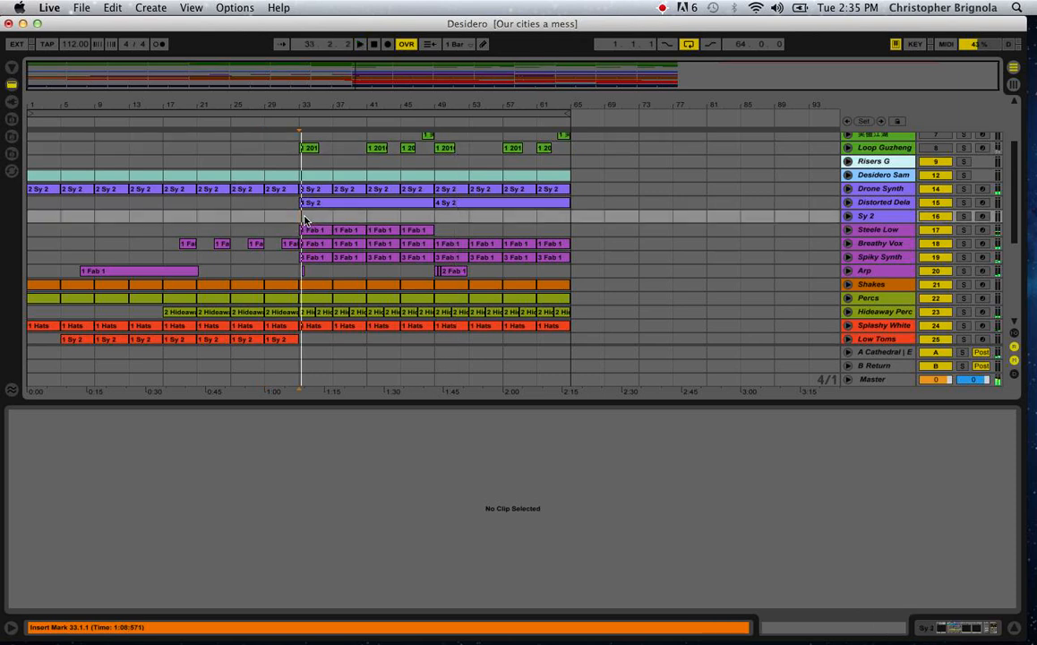
key("space")
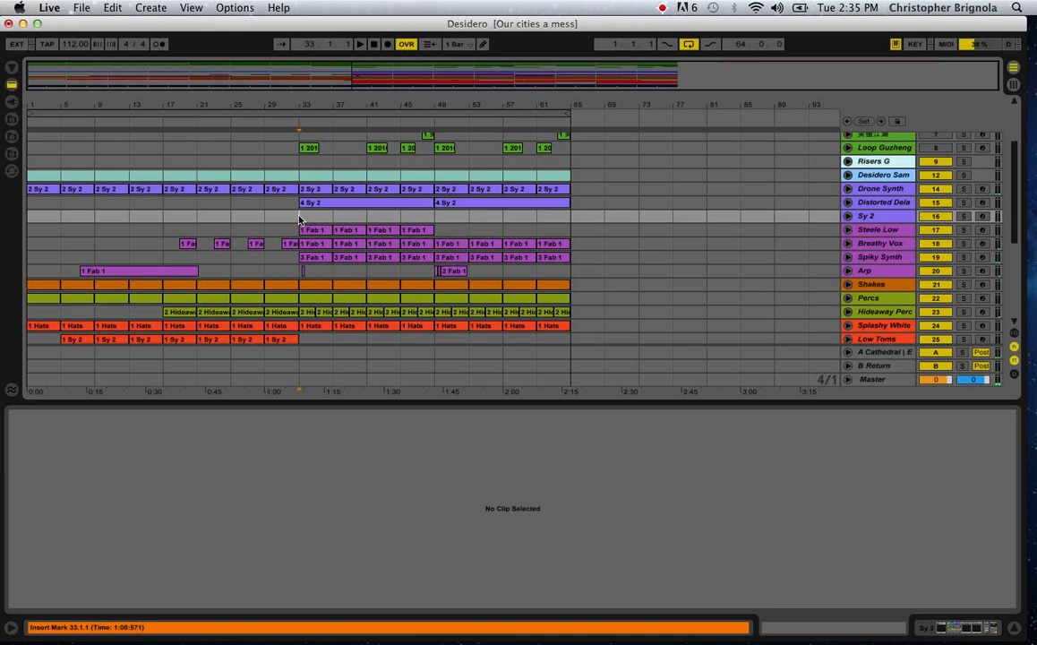
key("space")
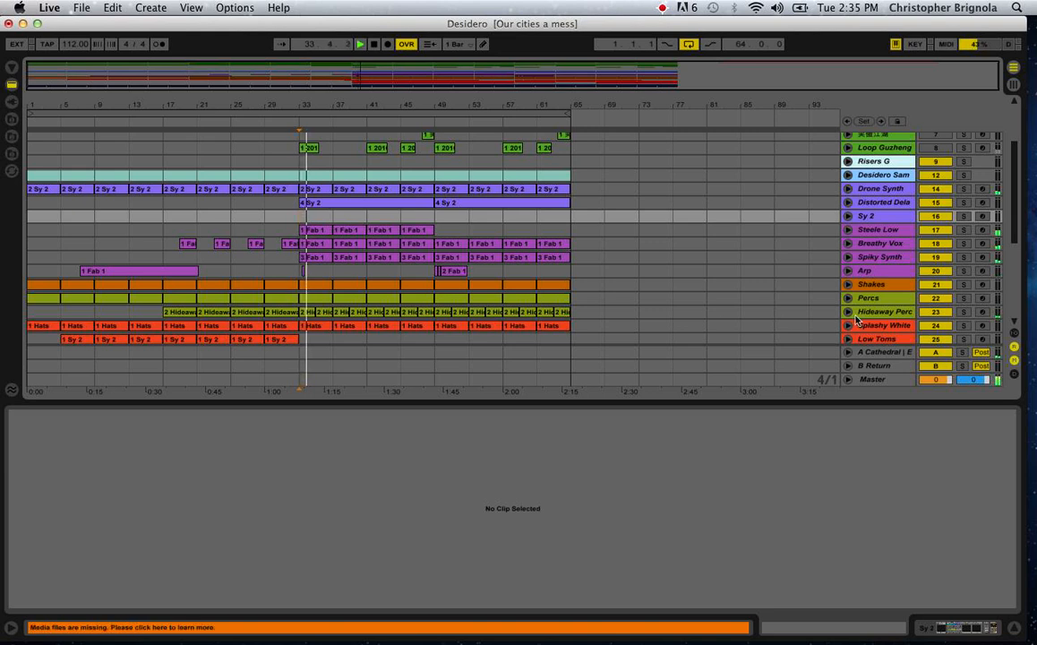
scroll(857, 319, "up", 5)
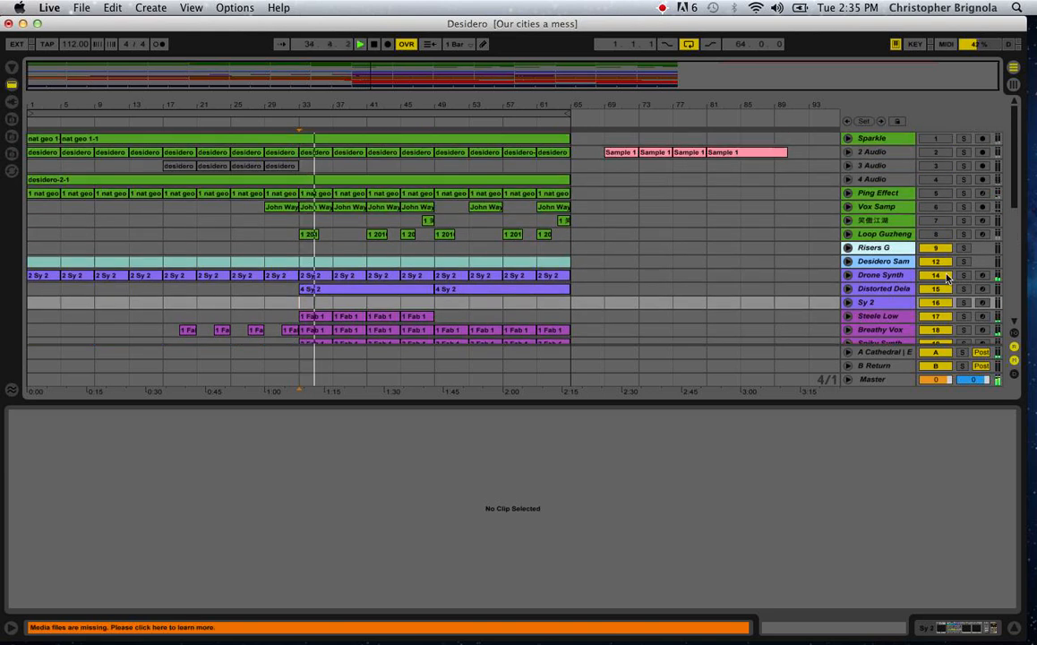
scroll(954, 265, "down", 10)
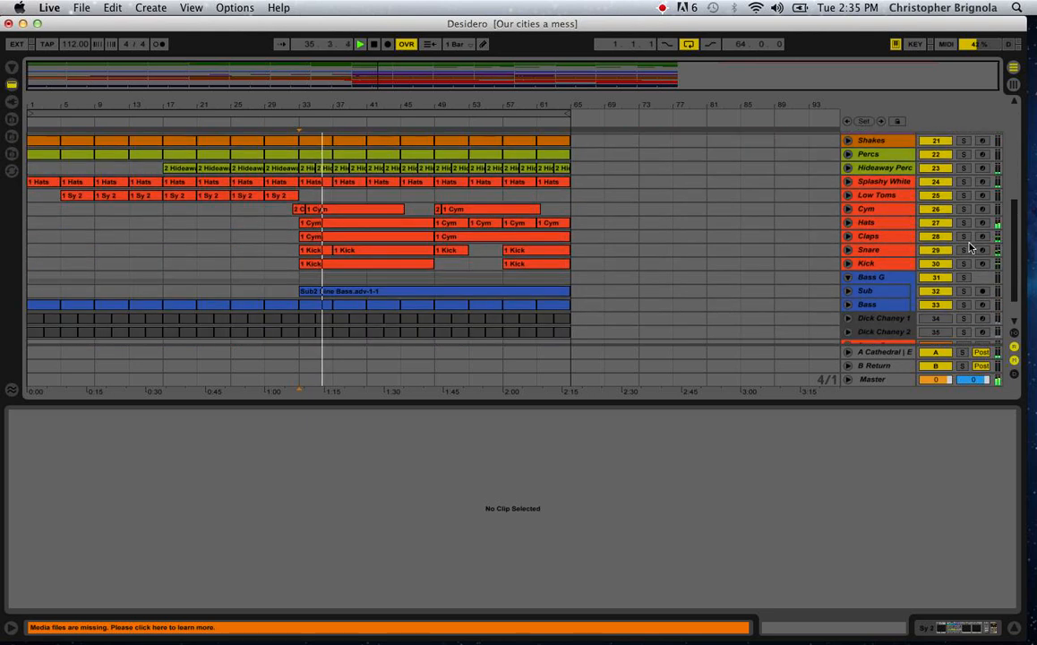
scroll(969, 248, "up", 10)
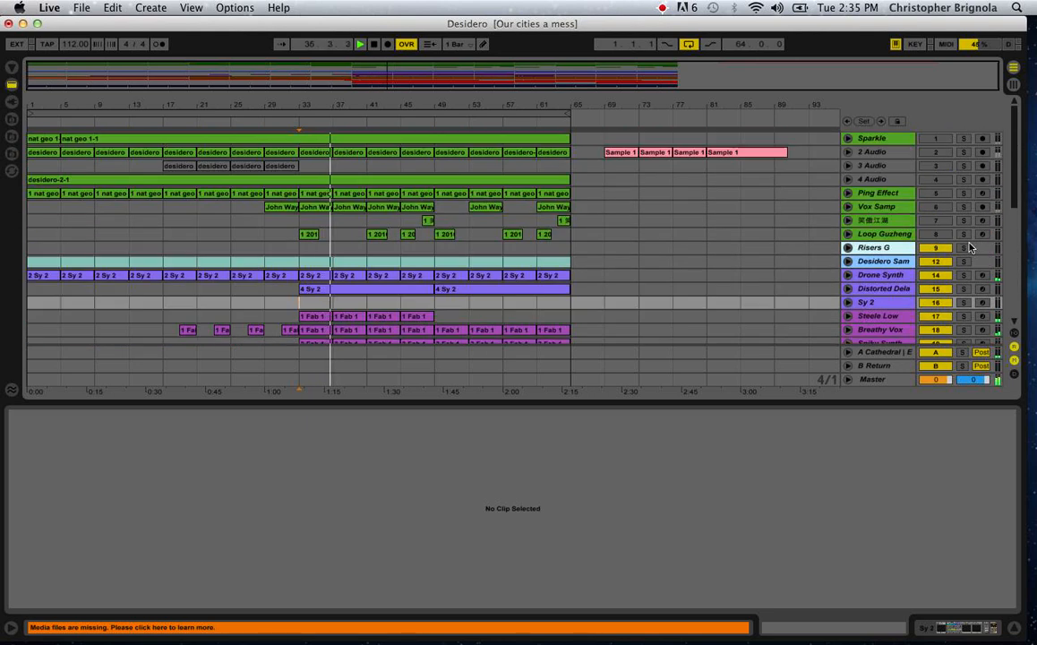
Solo the eight sample tracks from Sparkle to Loop Guzheng together and start playback from bar 33.
left_click(963, 219)
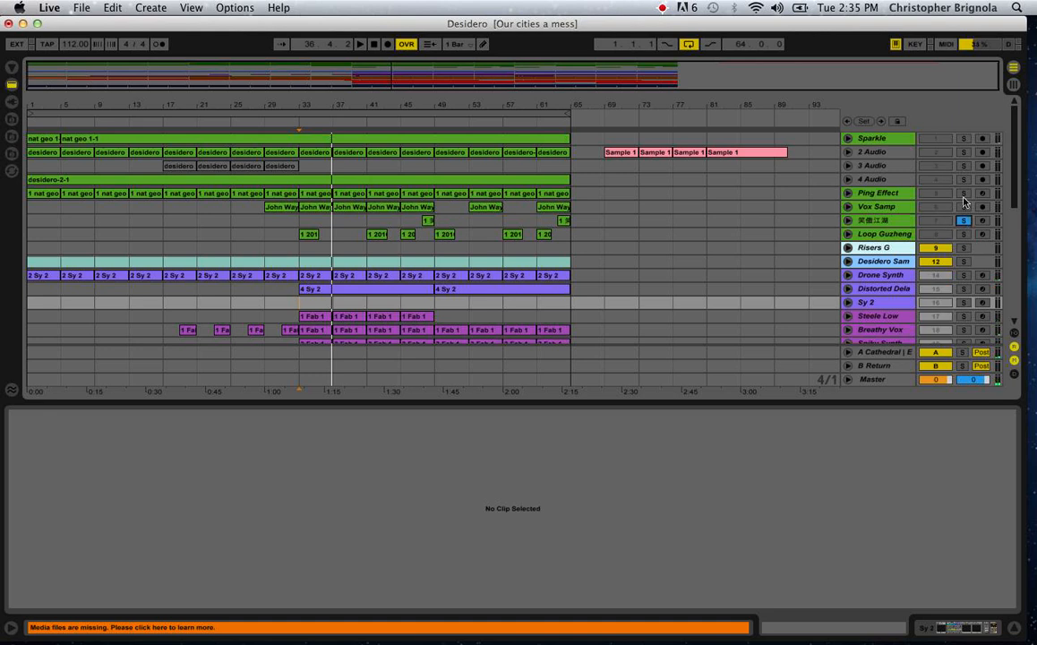
left_click(964, 207)
left_click(964, 221)
left_click(964, 192, "super")
left_click(963, 180, "super")
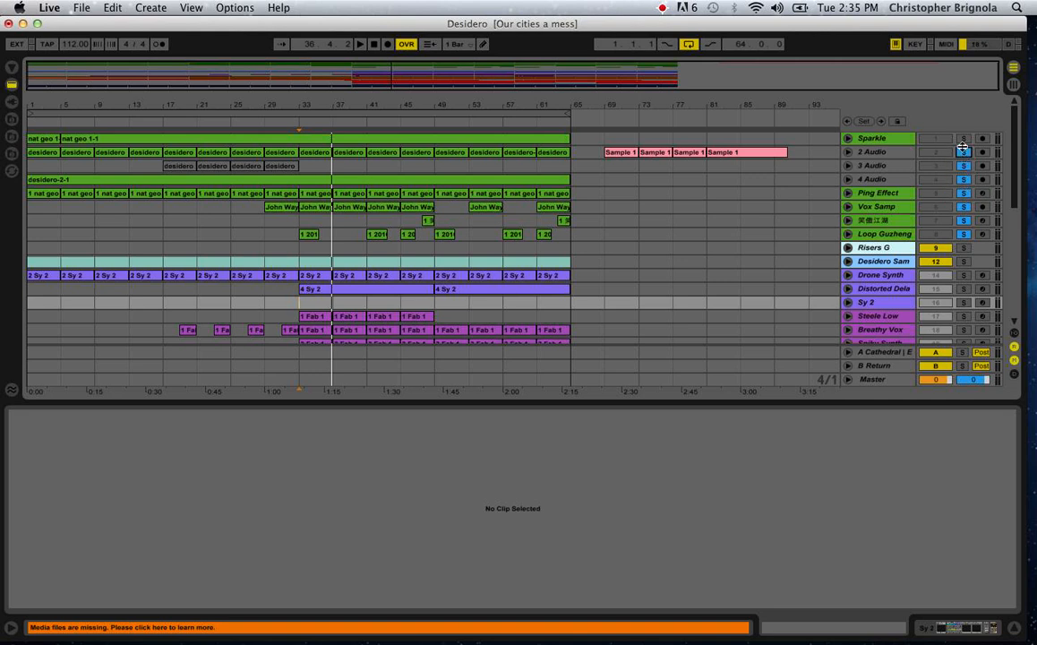
left_click(963, 145)
left_click(963, 140, "super")
key("space")
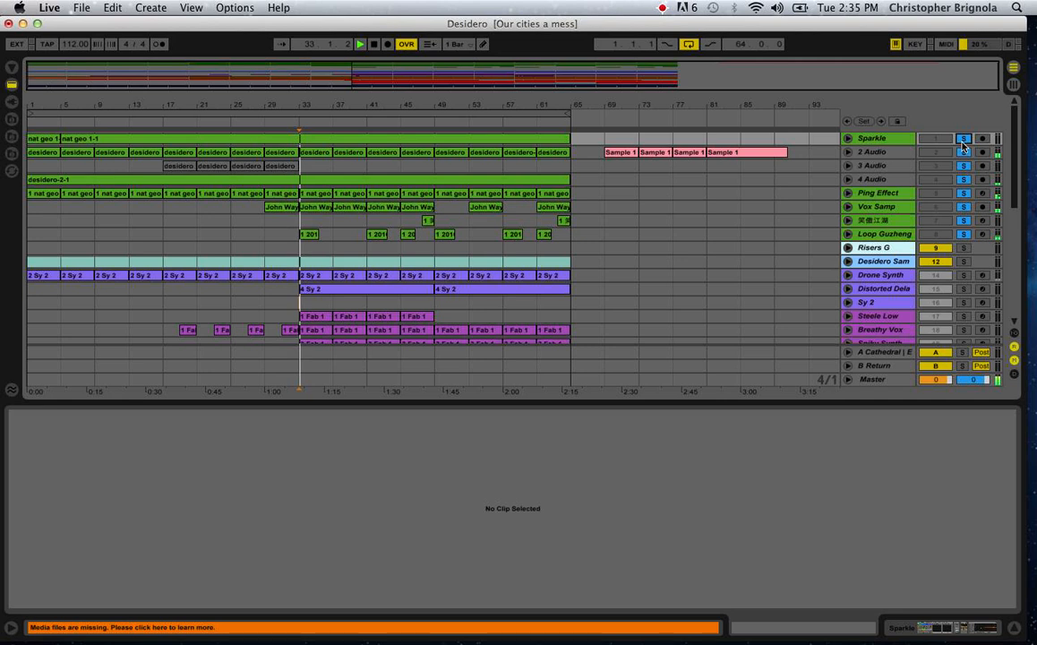
Unmute the eight sample tracks and clear their solos to hear the full mix, ending with playback stopped.
left_click(932, 181)
left_click(934, 194)
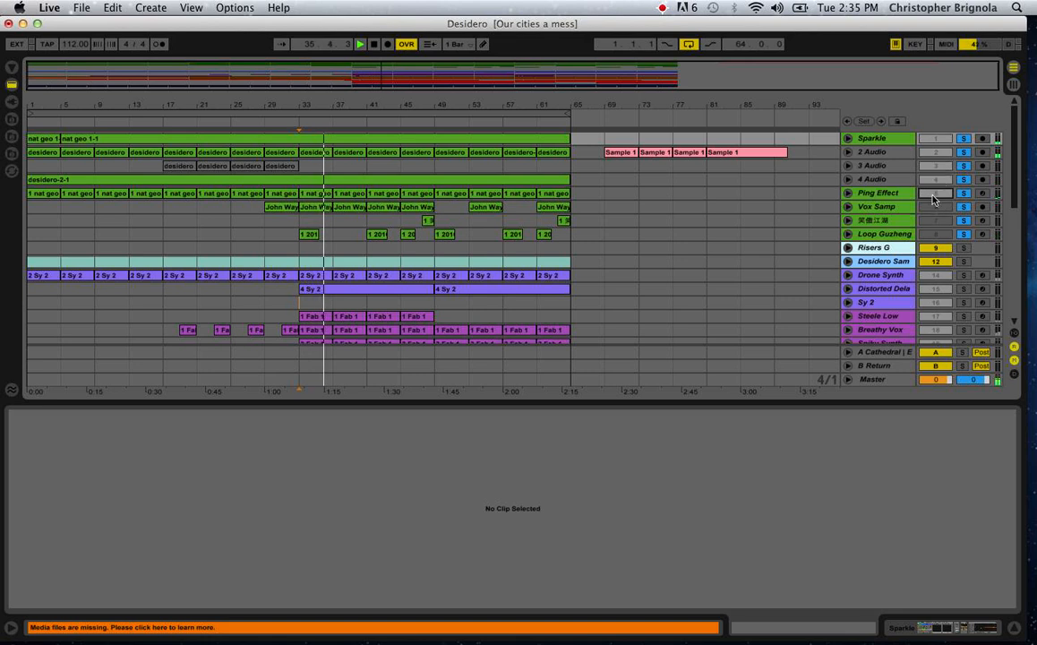
left_click(936, 208)
left_click(940, 222)
left_click(939, 235)
left_click(964, 236)
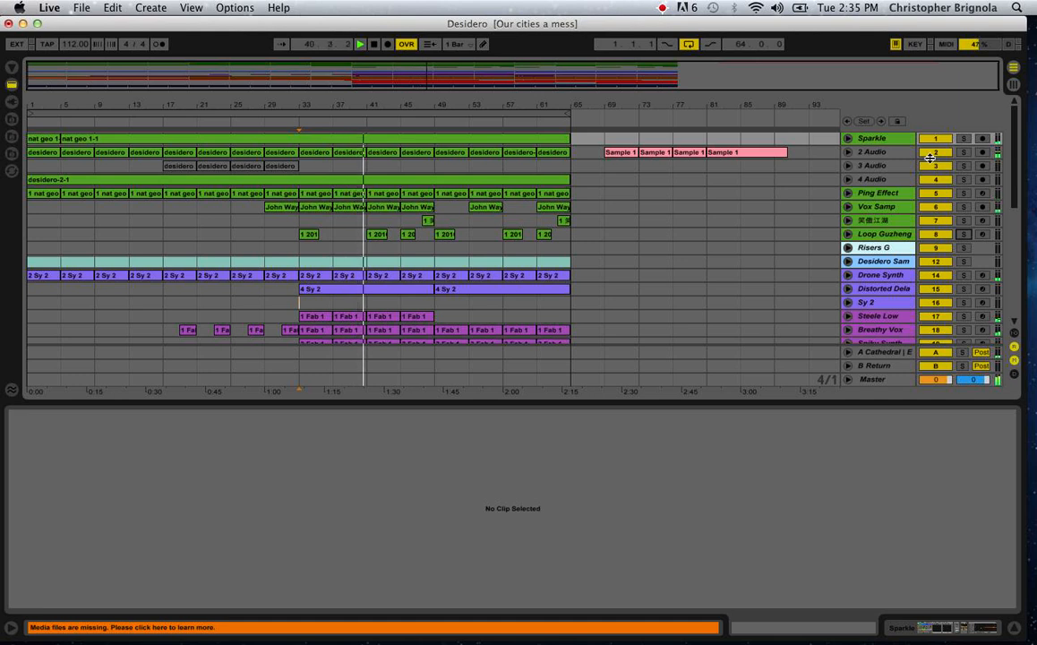
key("space")
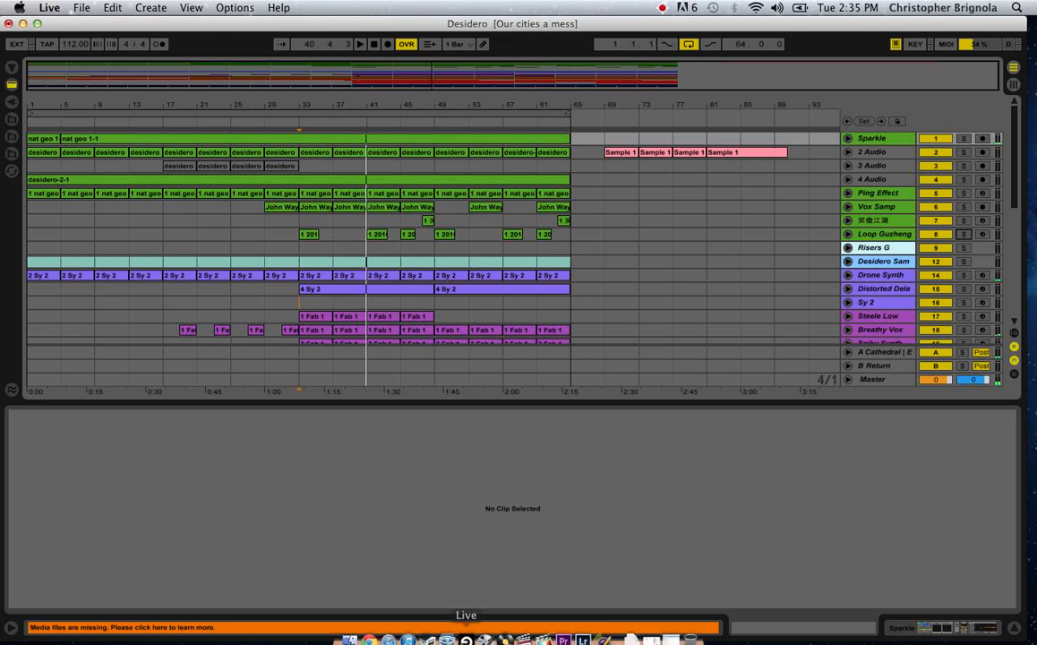
Hide the detail view and look over the complete track list down to the Drum, Synth and Samps buses.
scroll(583, 246, "down", 10)
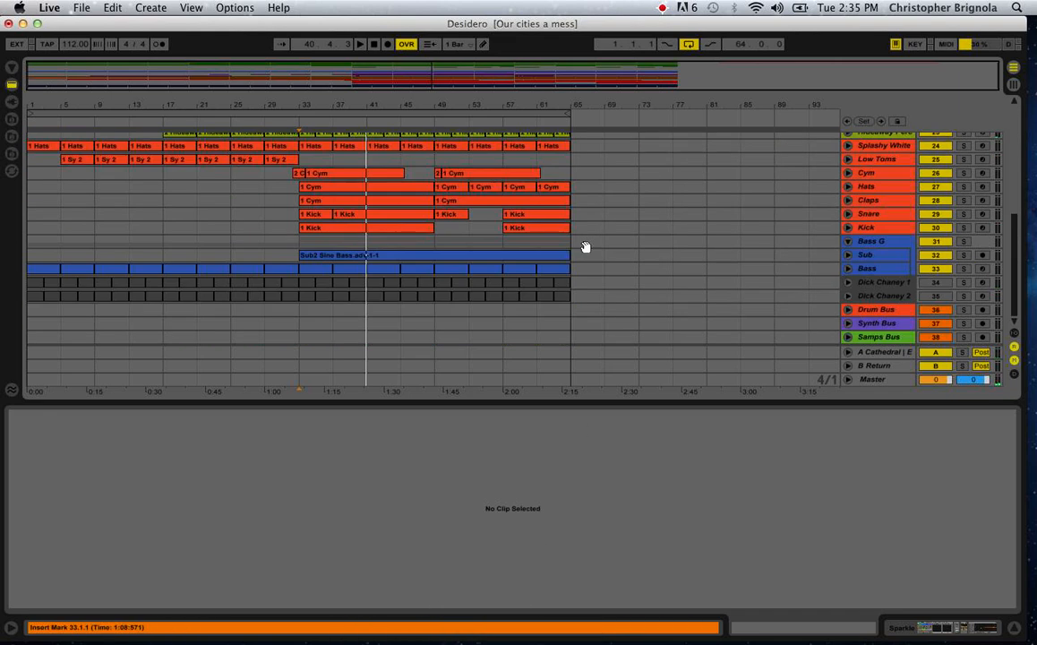
key("super+alt+l")
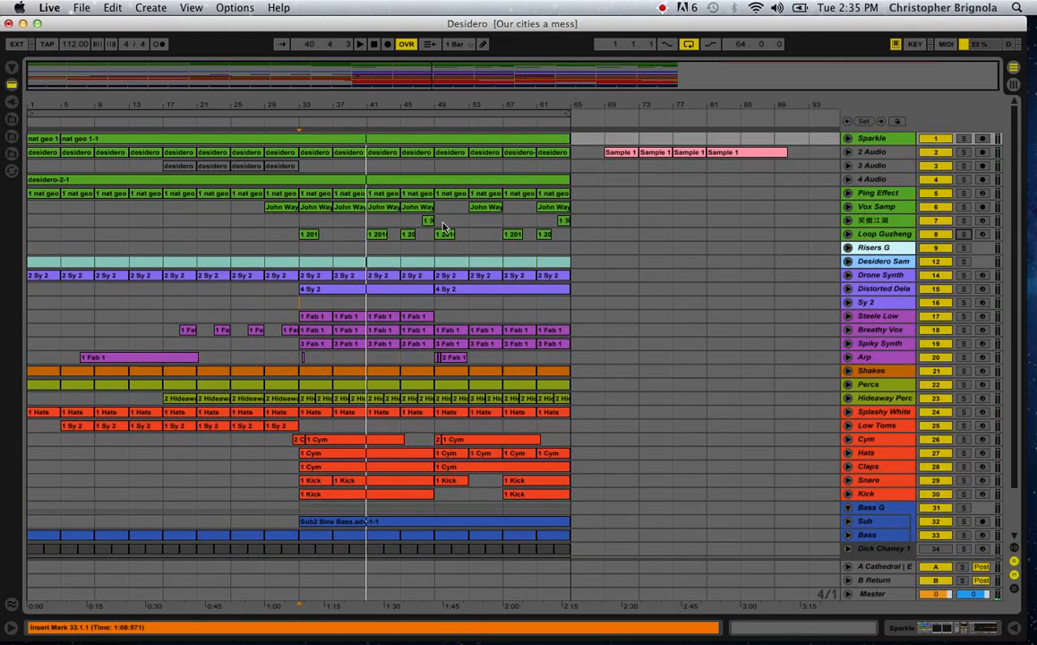
scroll(443, 227, "down", 2)
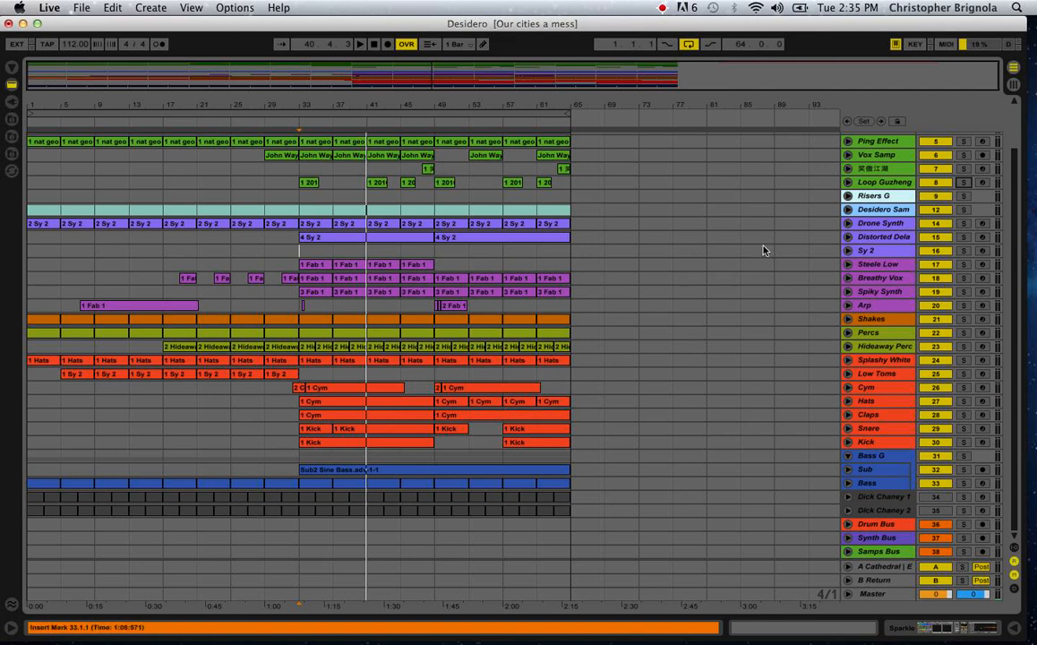
scroll(764, 253, "up", 2)
Show the Breathy Vox and Vox Samp device chains and select band 1 of the EQ Eight on Vox Samp.
double_click(878, 329)
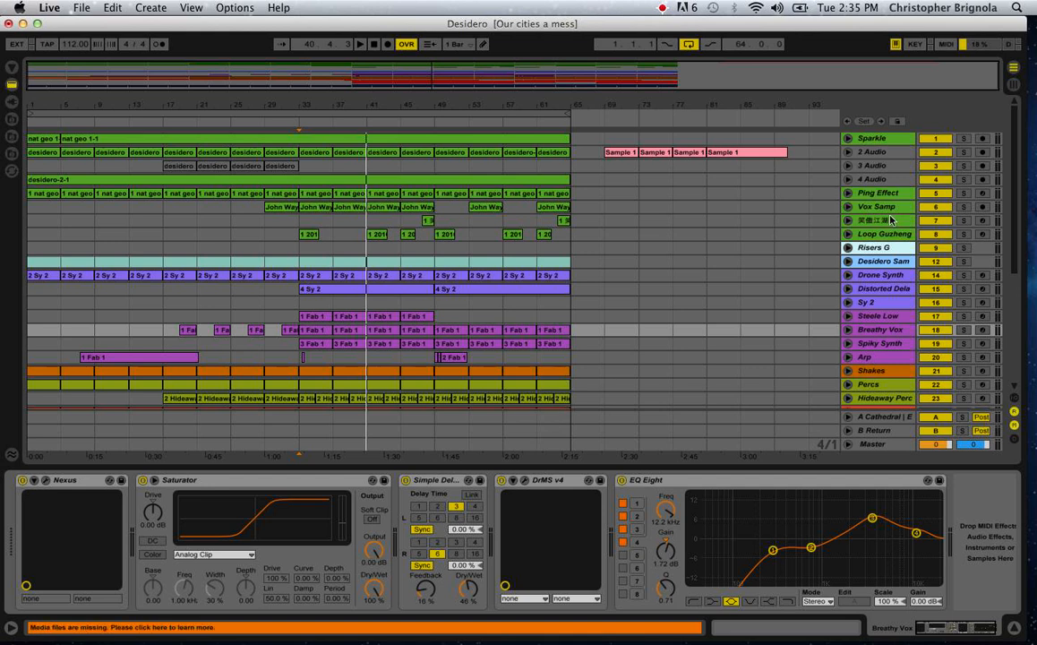
left_click(878, 207)
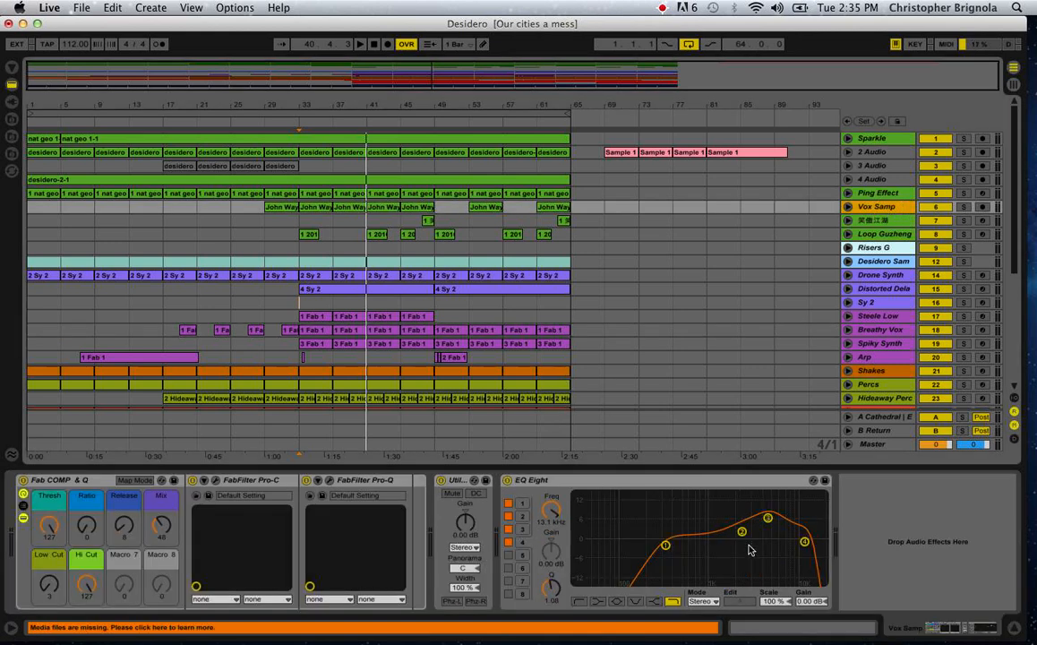
scroll(593, 412, "down", 5)
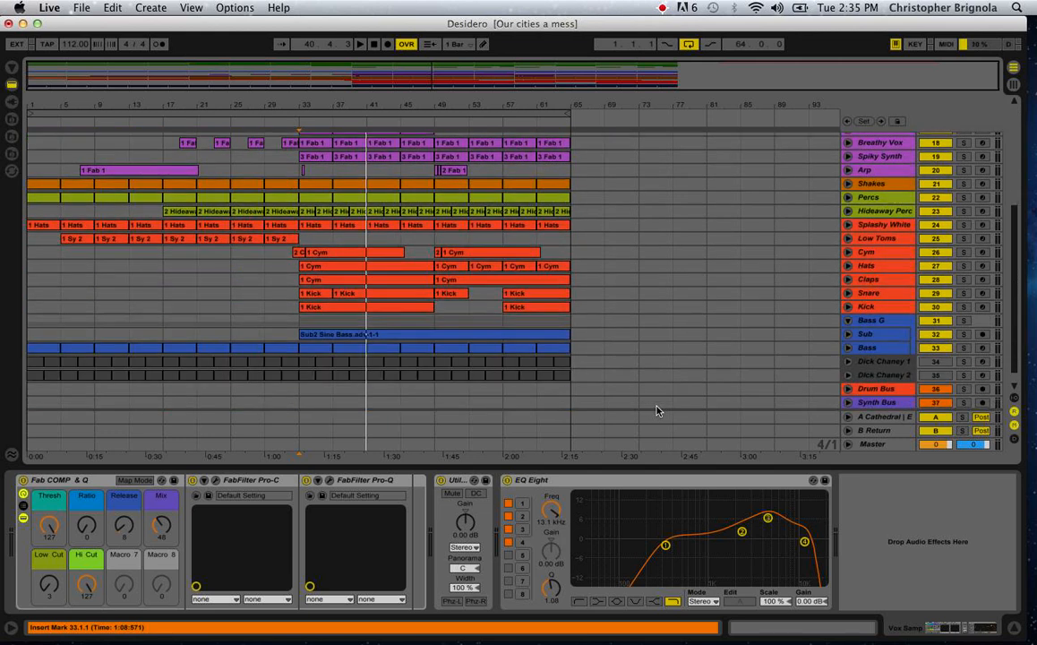
scroll(656, 410, "up", 5)
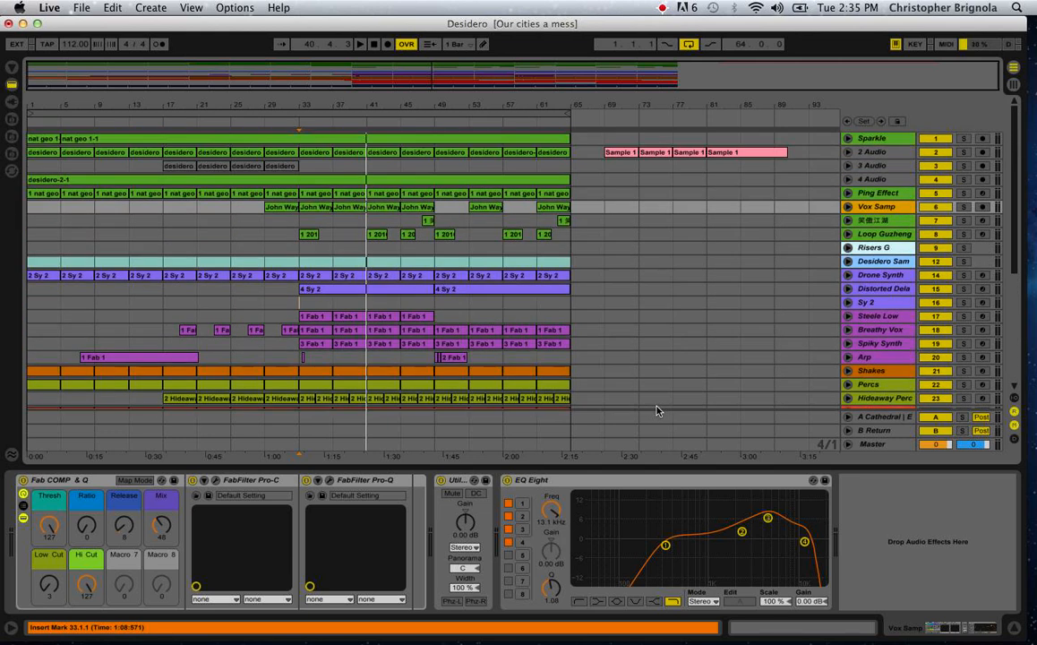
scroll(656, 410, "down", 2)
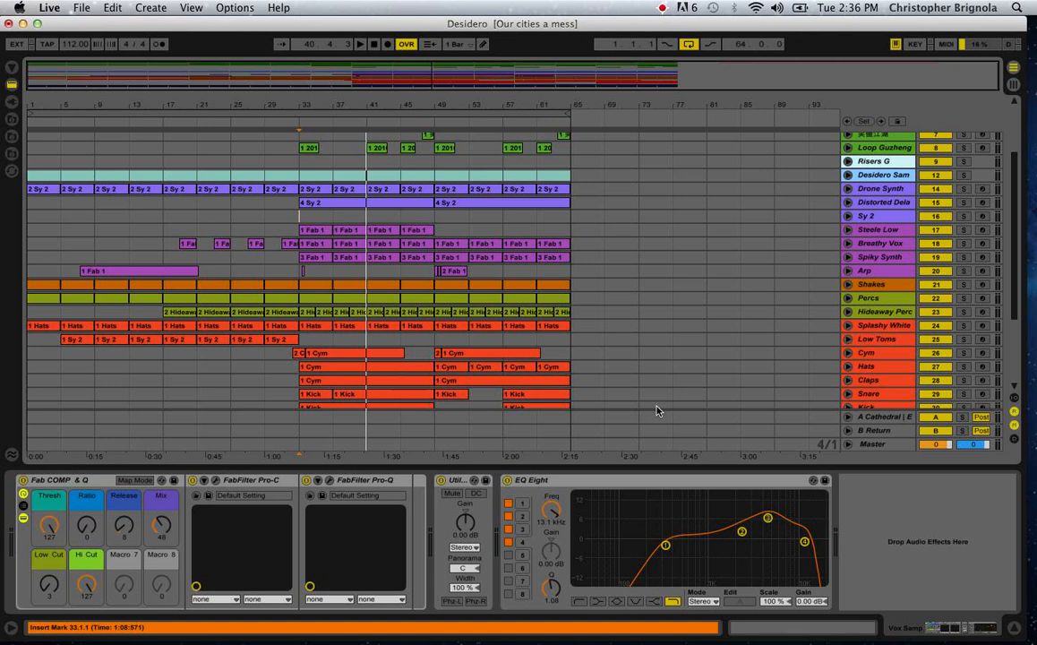
left_click(665, 546)
scroll(555, 321, "down", 5)
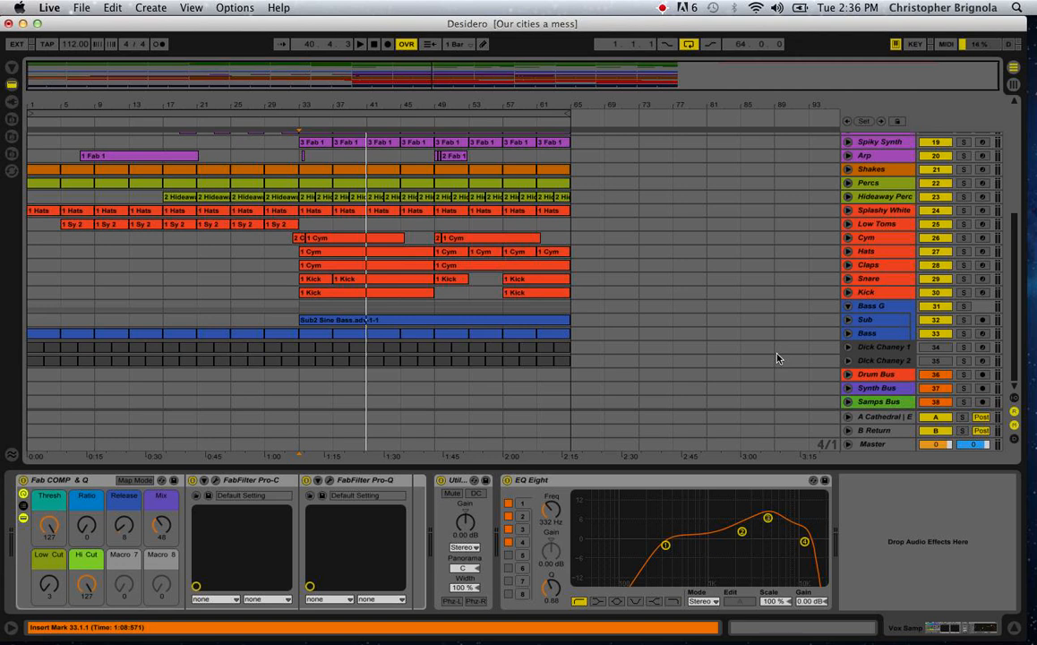
scroll(777, 358, "up", 10)
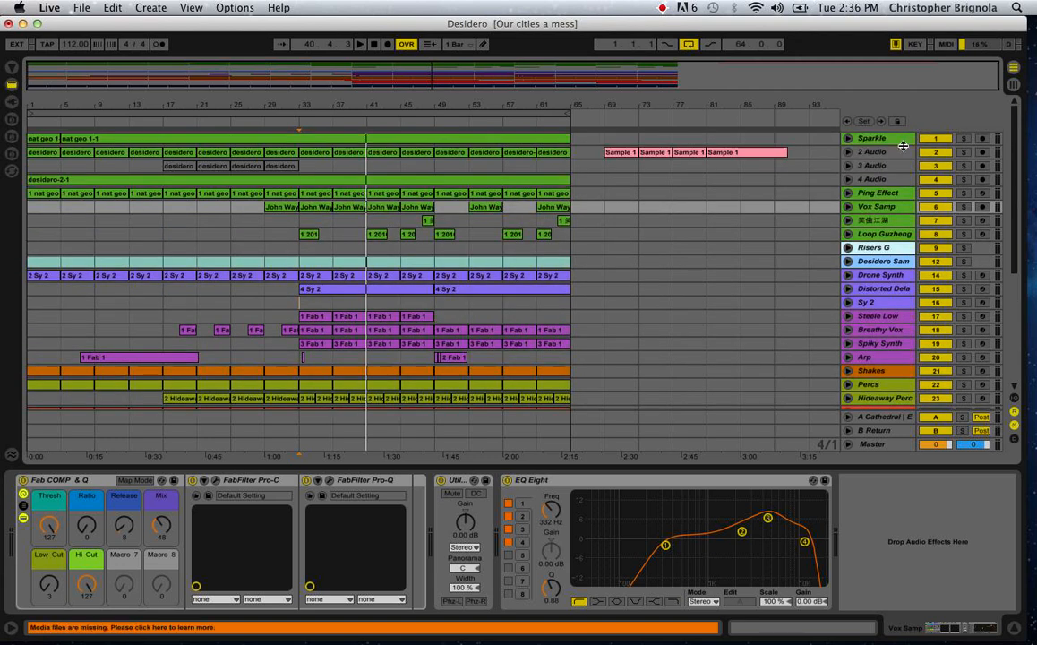
Inspect the device chains of the Vox Samp, Risers G, Drone Synth and Distorted Delay tracks in turn.
left_click(875, 213)
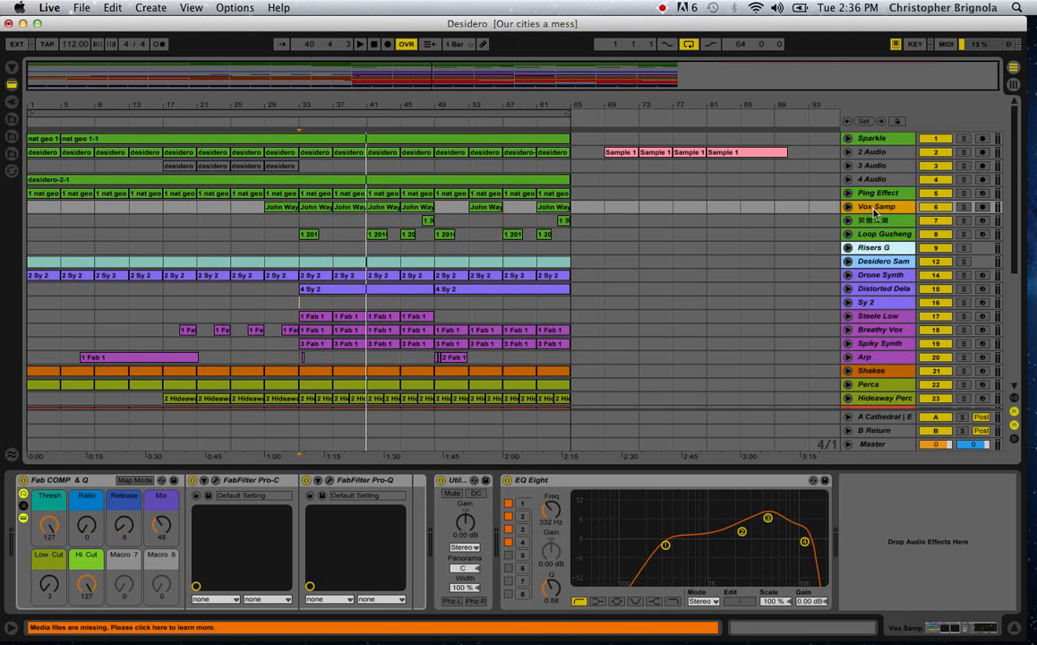
left_click(873, 251)
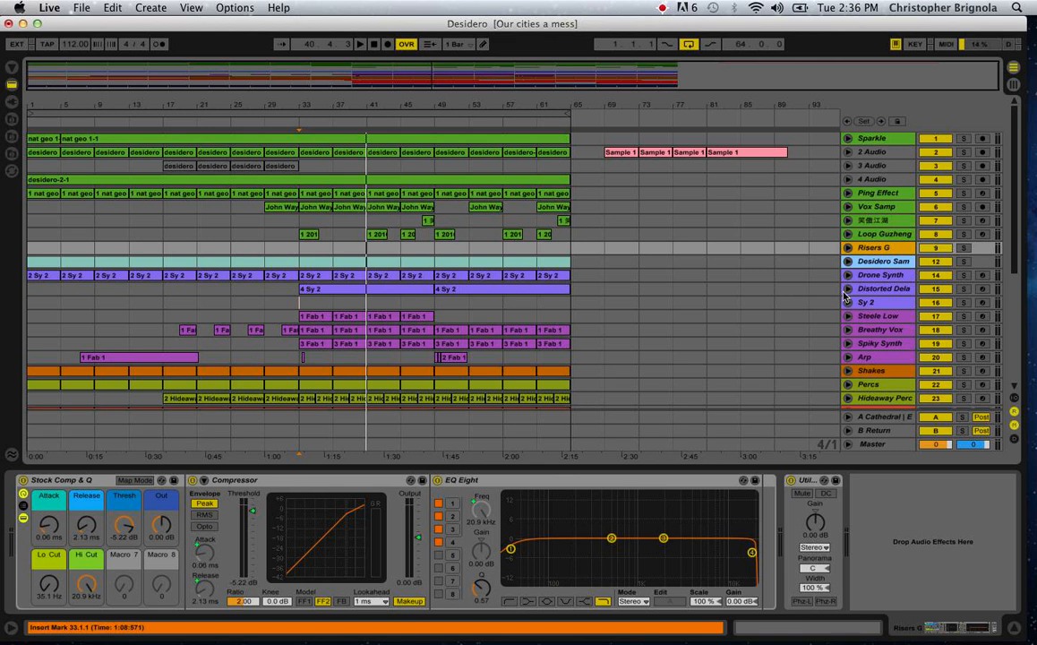
left_click(868, 277)
left_click(875, 290)
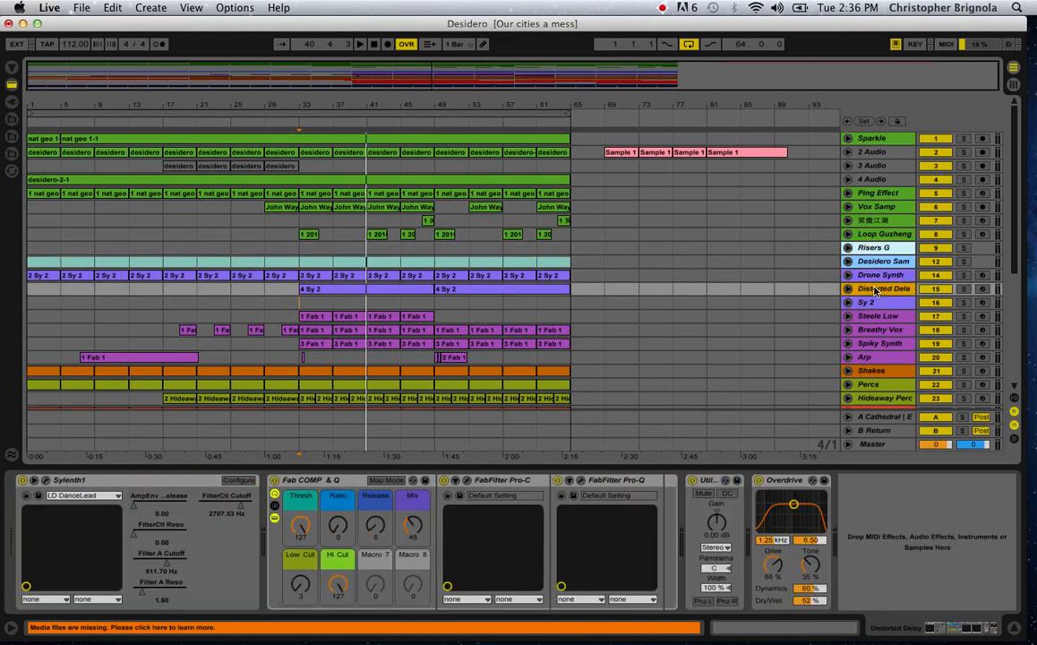
Move the low cut in the Distorted Delay track's FabFilter Pro-Q to about 60 Hz and close the plug-in window.
left_click(577, 484)
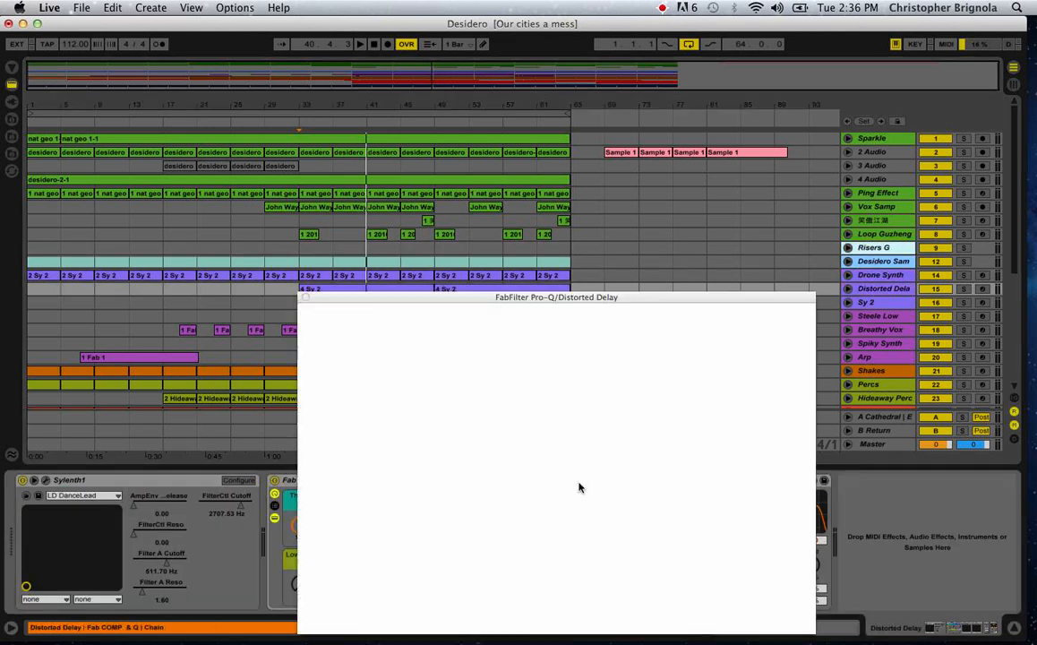
left_click_drag(393, 437, 422, 438)
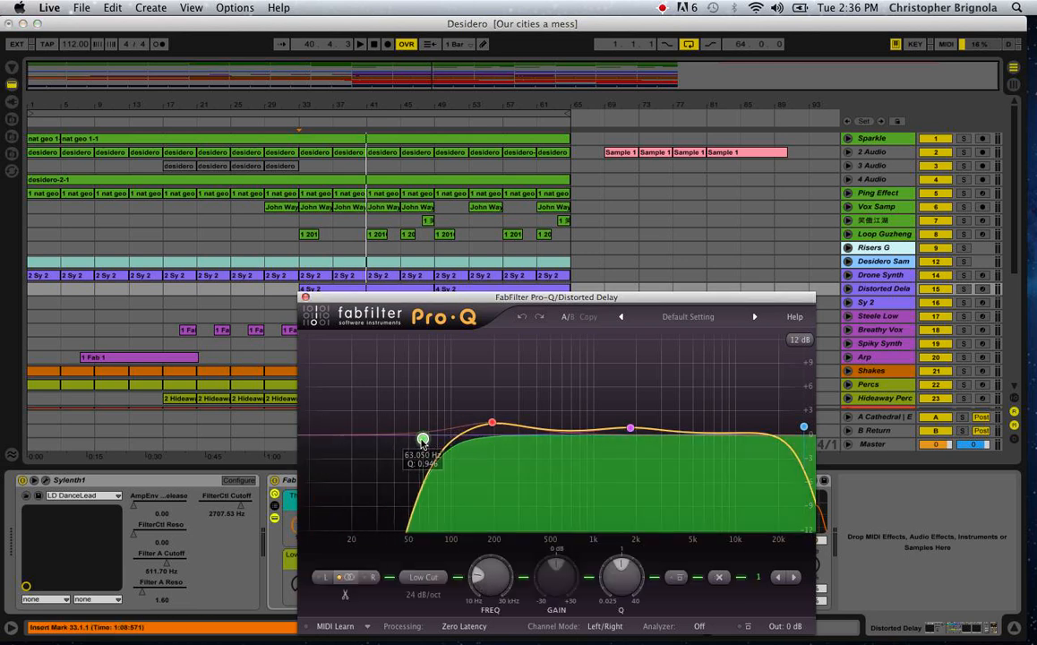
left_click(305, 298)
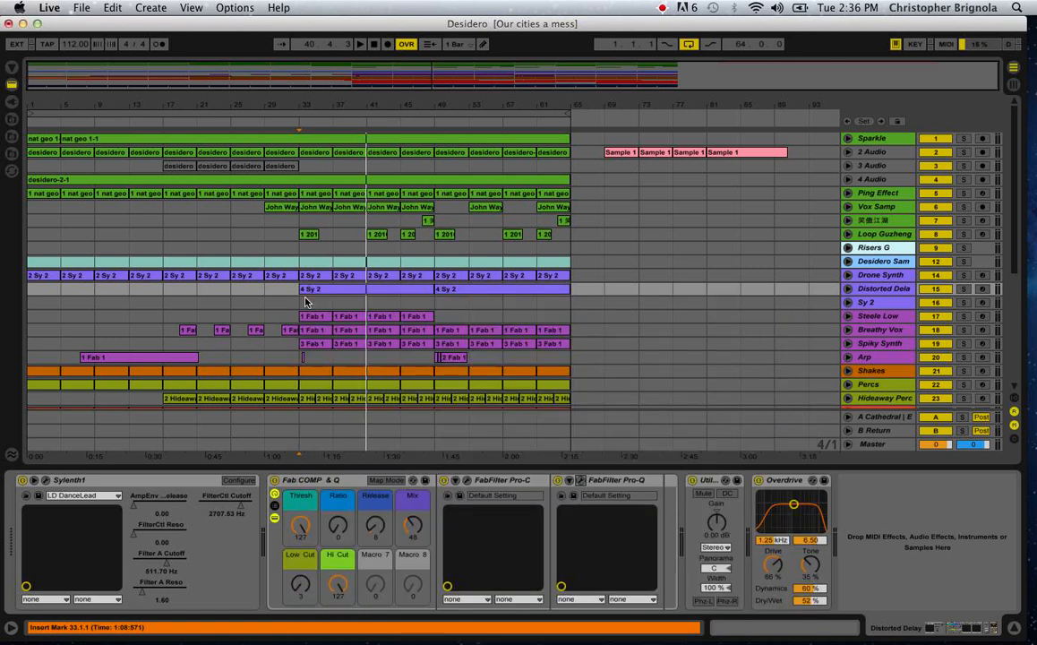
scroll(305, 302, "down", 5)
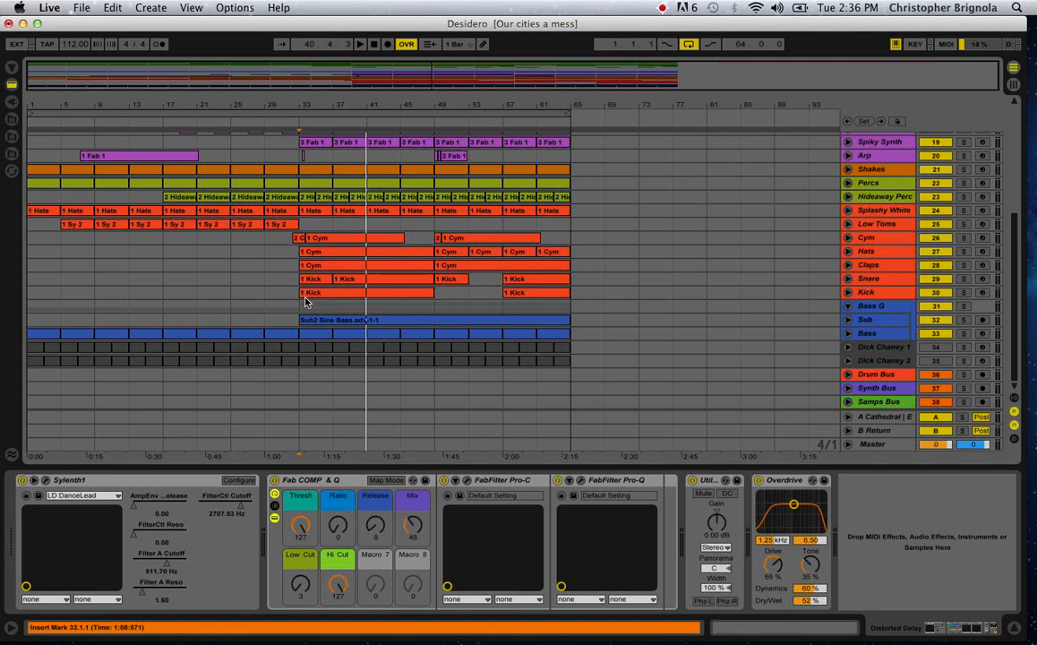
scroll(171, 251, "up", 5)
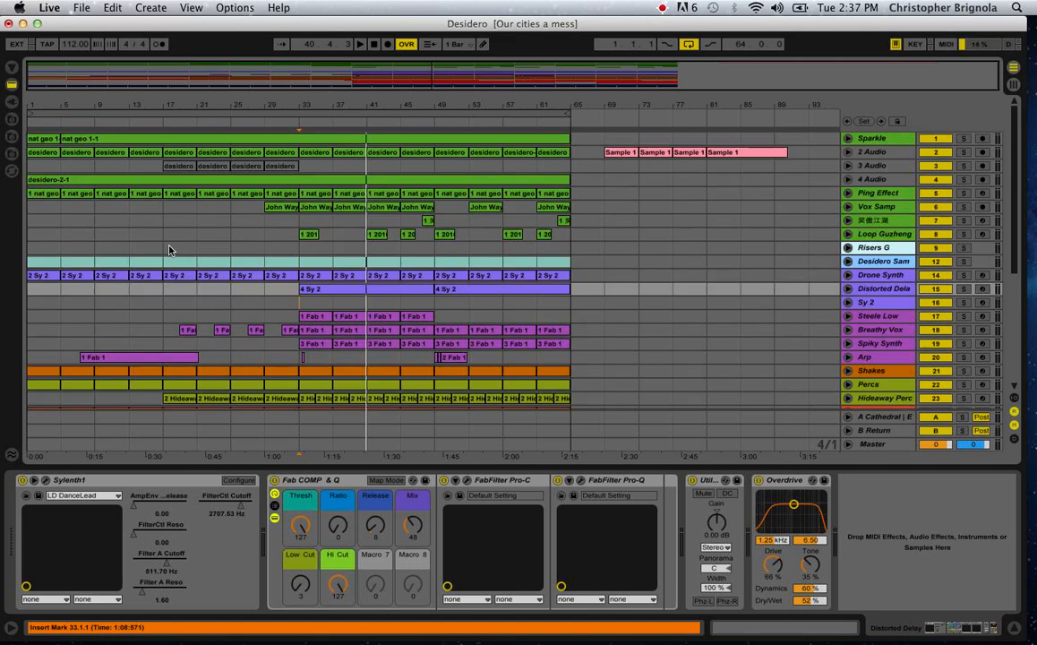
scroll(170, 251, "down", 5)
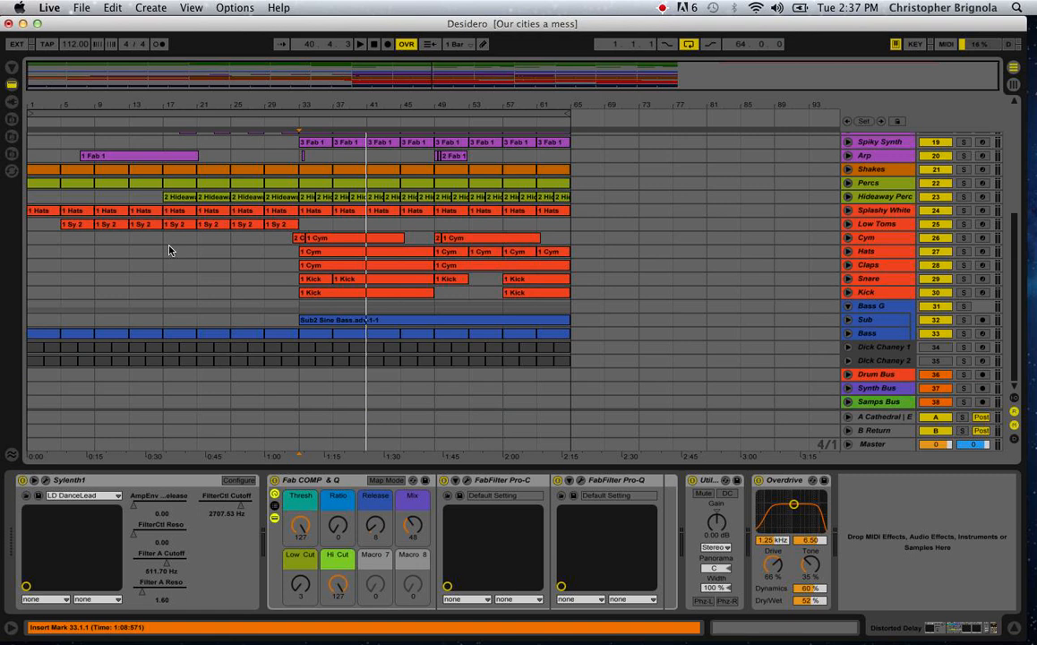
scroll(170, 251, "up", 5)
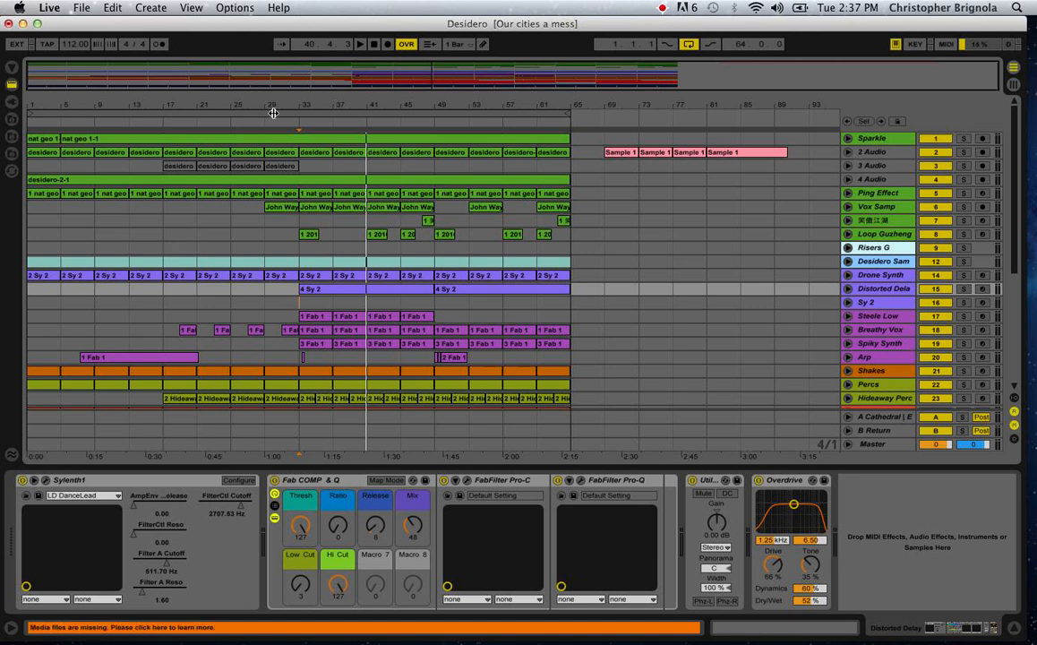
Show the Hideaway Perc track's device chain and look through the pads of its Drum Rack.
scroll(284, 209, "down", 5)
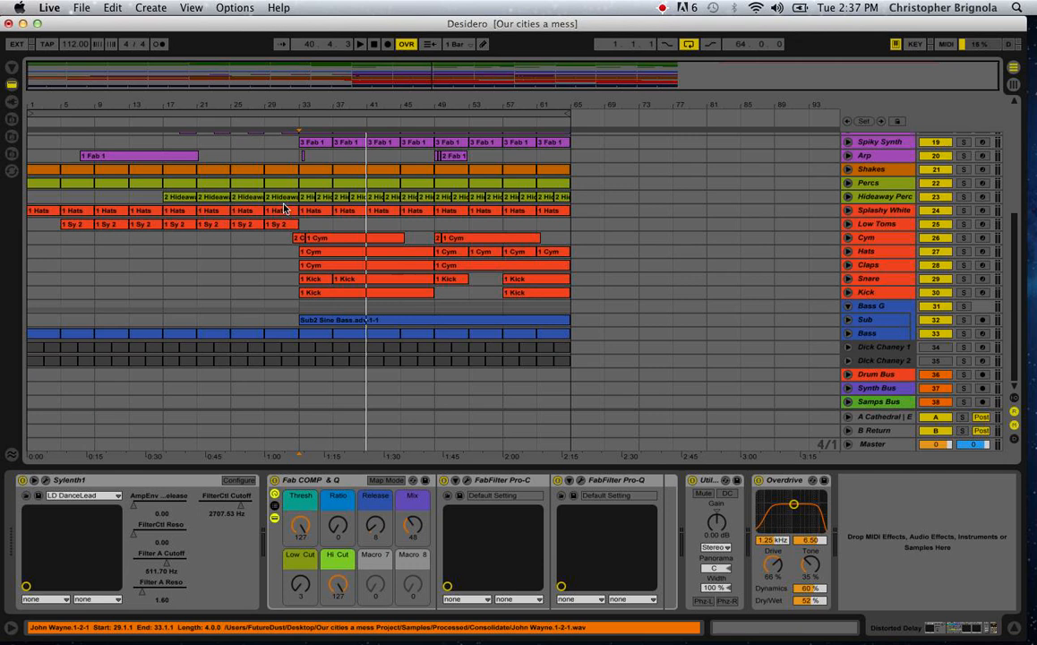
left_click(865, 198)
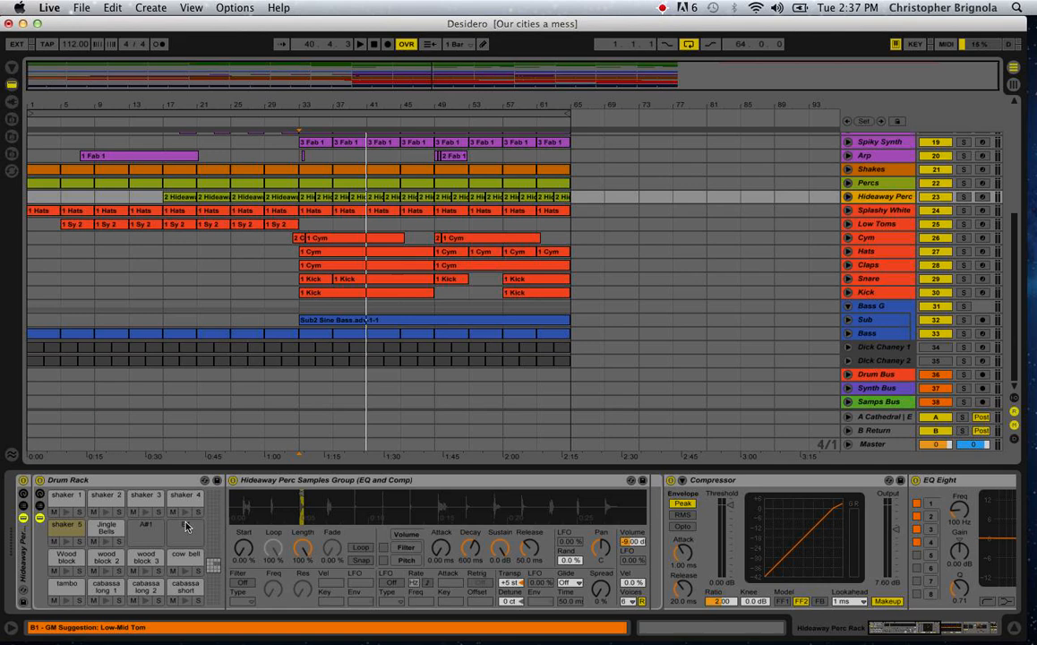
scroll(187, 527, "right", 10)
scroll(187, 527, "left", 10)
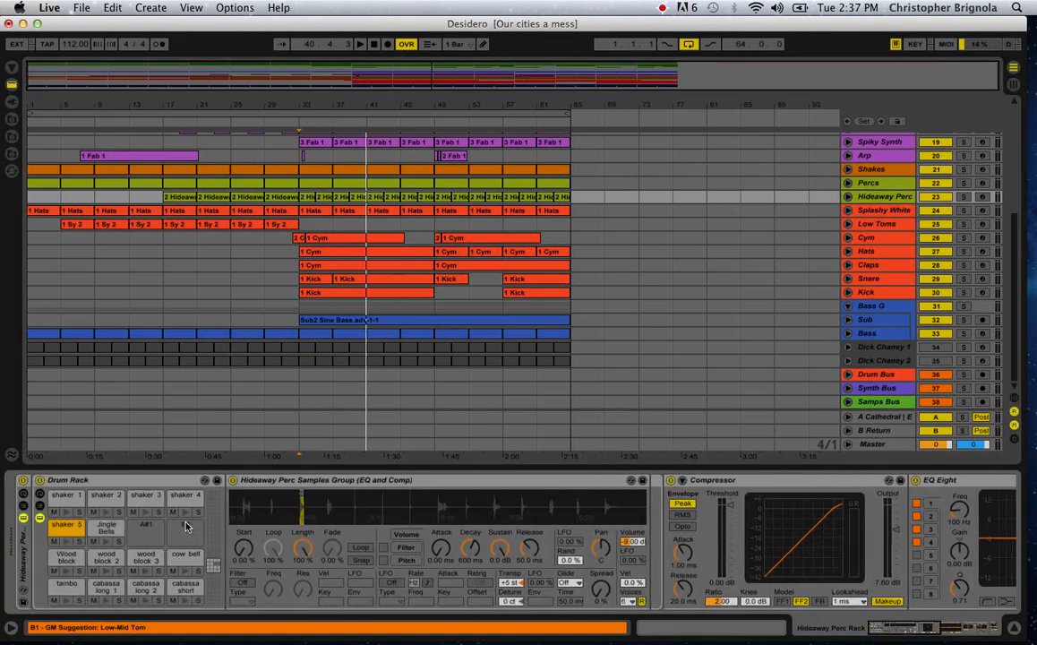
scroll(186, 526, "right", 10)
scroll(186, 527, "left", 10)
scroll(187, 527, "up", 3)
scroll(183, 532, "down", 6)
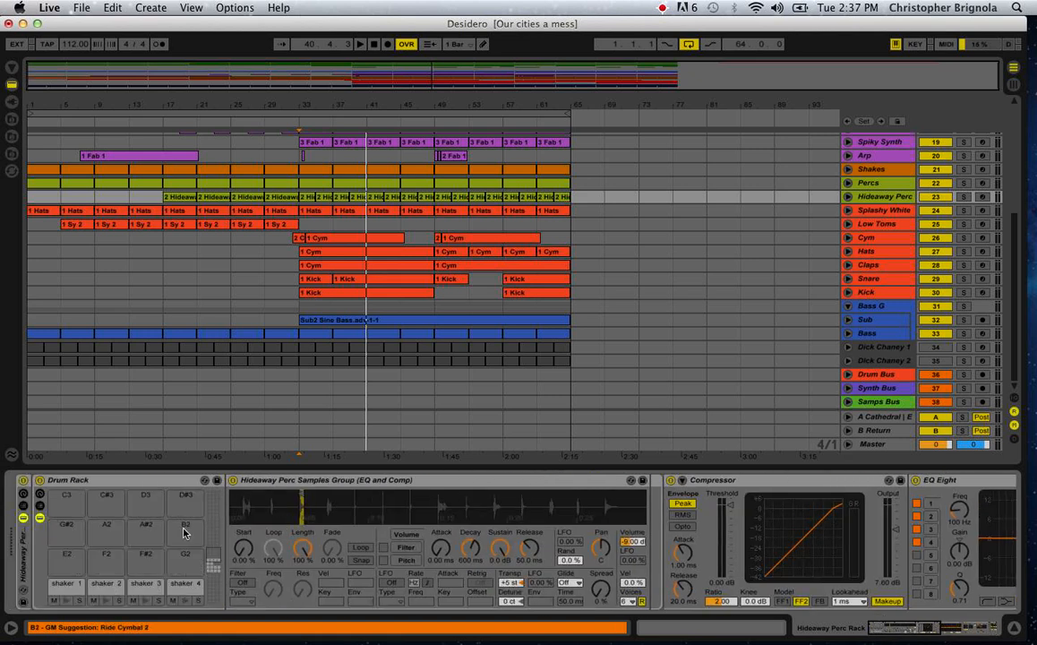
scroll(162, 537, "up", 4)
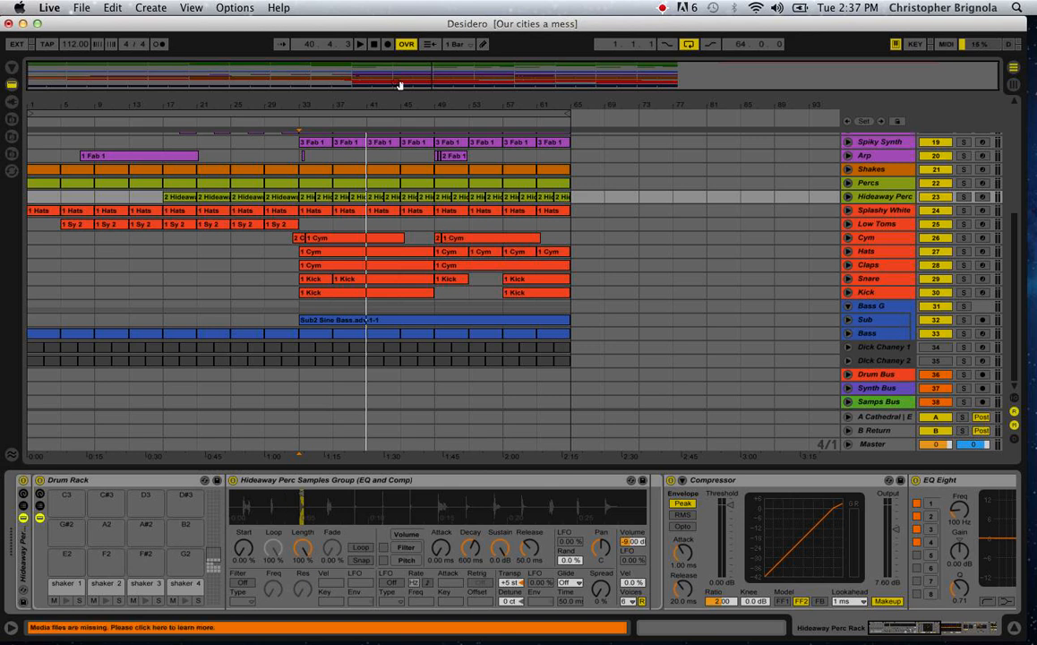
left_click(664, 8)
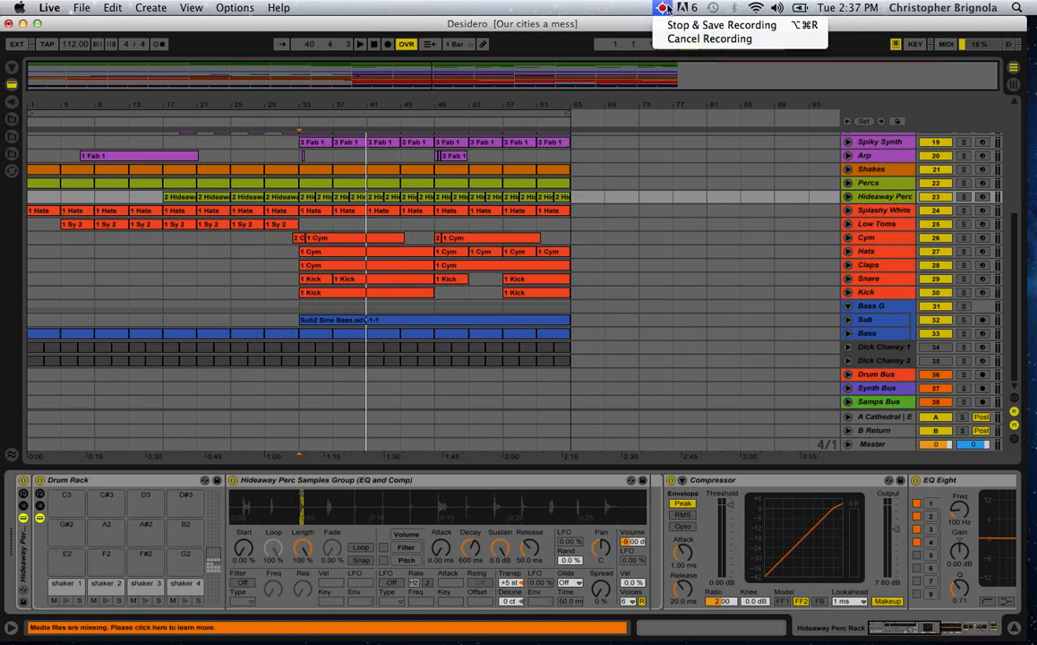